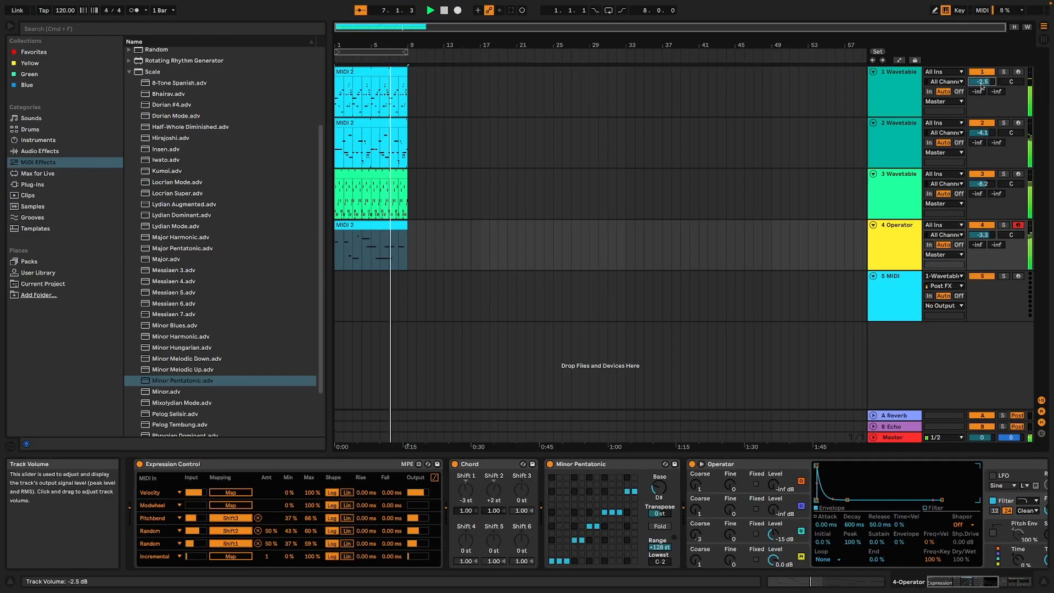
- Show the devices of the 1 Wavetable track and adjust the Wavetable instrument's filter and output volume
left_click(982, 83)
left_click_drag(639, 495, 633, 494)
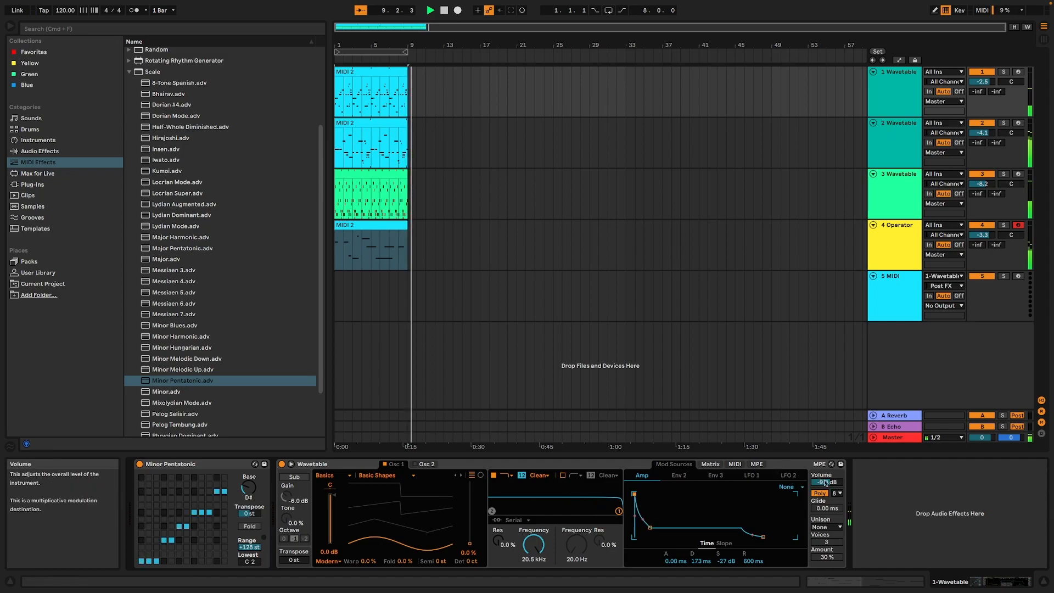
left_click_drag(498, 541, 498, 494)
left_click_drag(619, 500, 615, 496)
left_click_drag(827, 482, 827, 457)
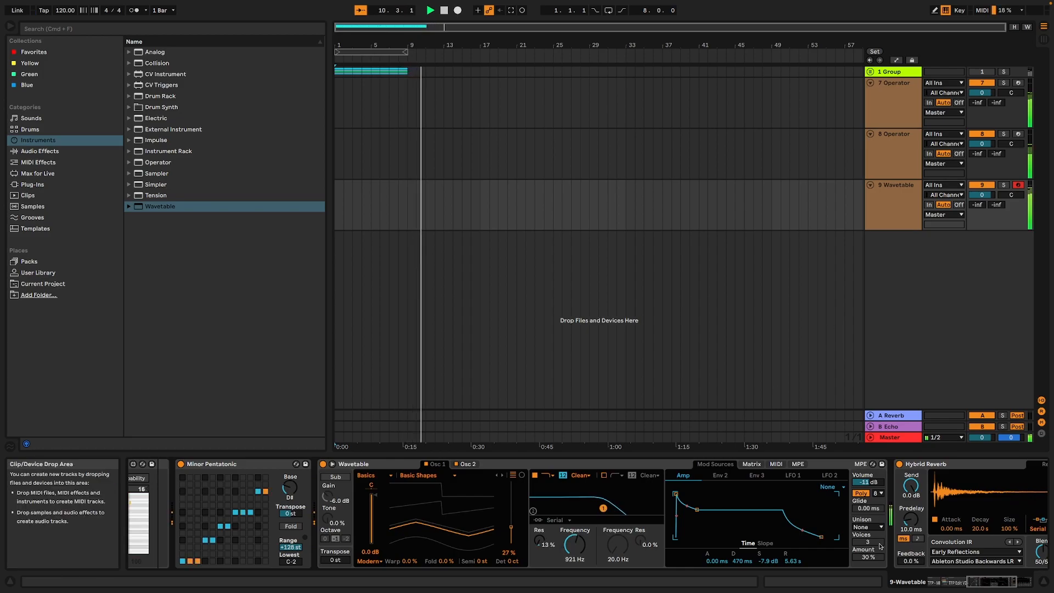
- Randomise the MIDI Gate Sequencer steps in the 9 Wavetable track's device chain
left_click_drag(1002, 581, 962, 581)
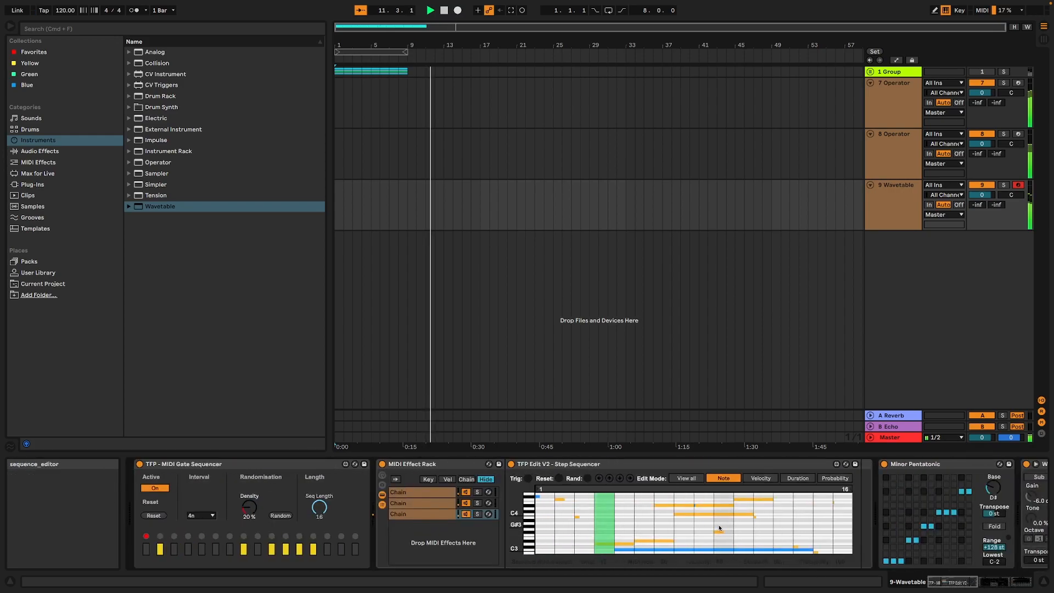
left_click(278, 518)
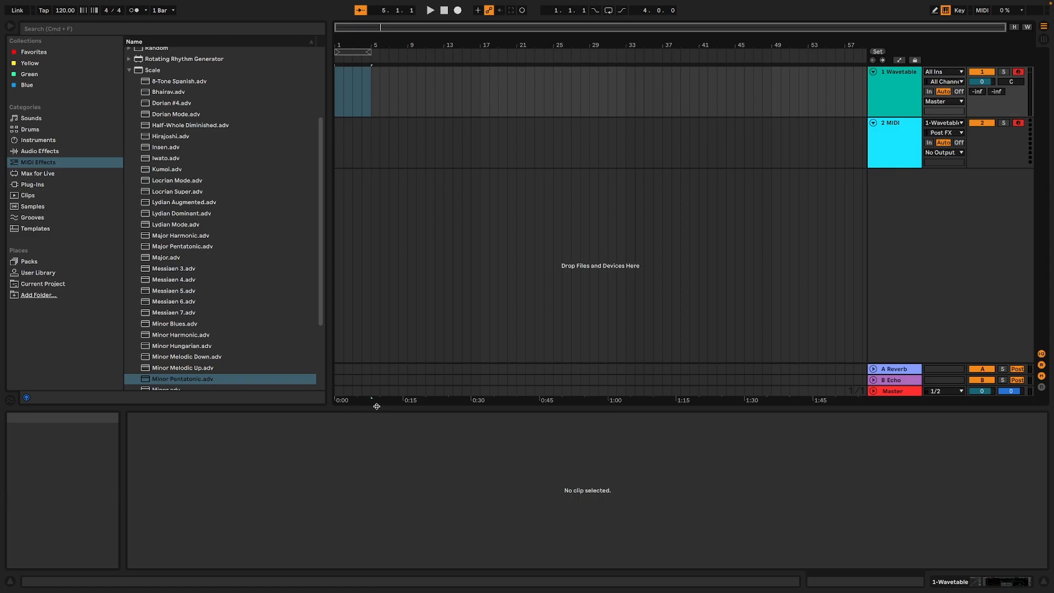
- Display the device chain of the 1 Wavetable track
left_click(913, 108)
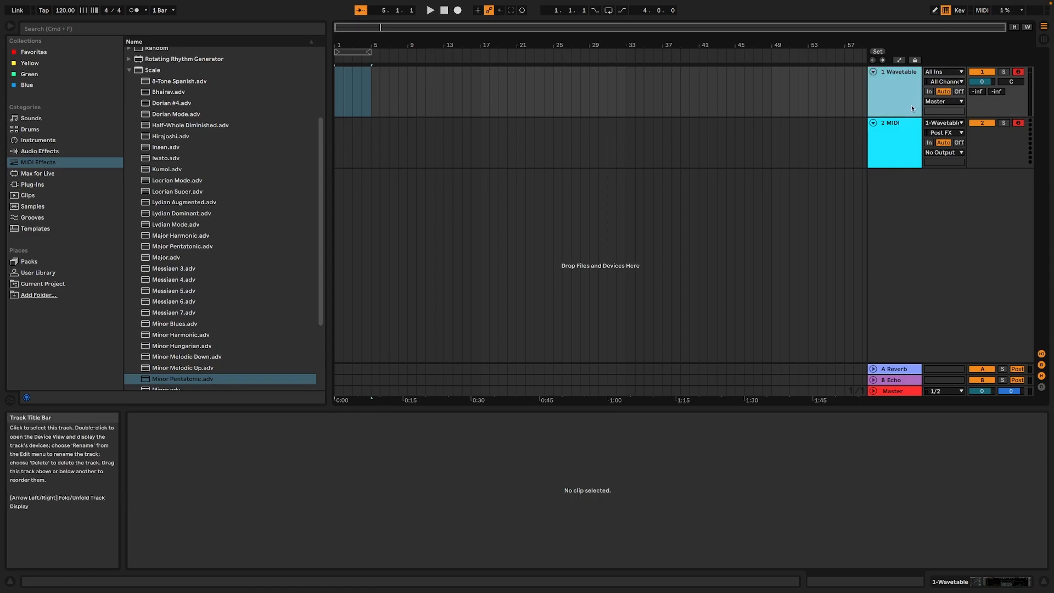
left_click(900, 124)
left_click(904, 103)
left_click(983, 579)
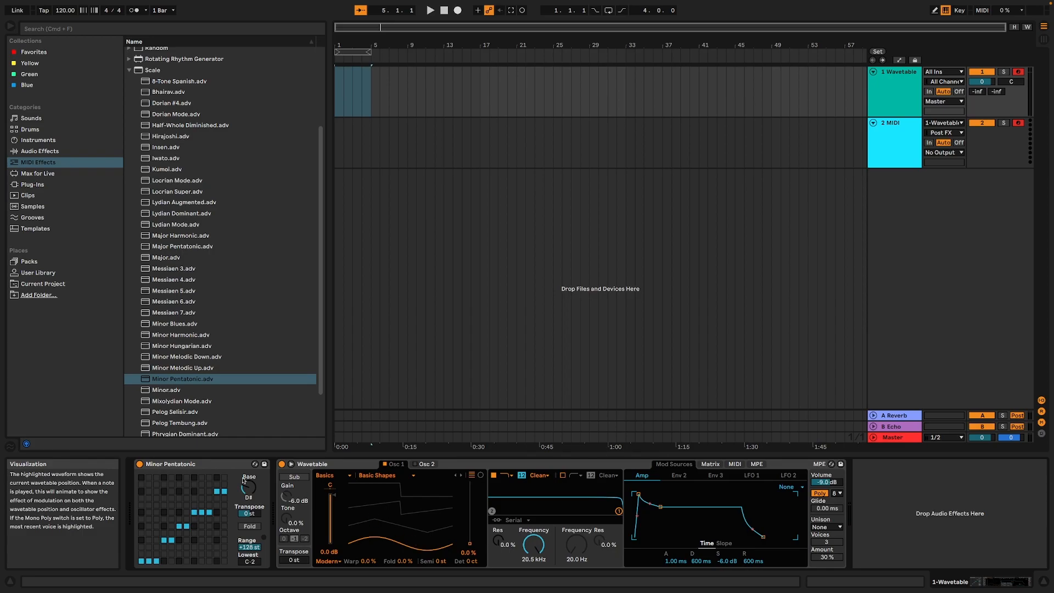
- Look through the MIDI effect Scale presets, locate Minor Pentatonic, and examine that device on the 1 Wavetable track
left_click(207, 469)
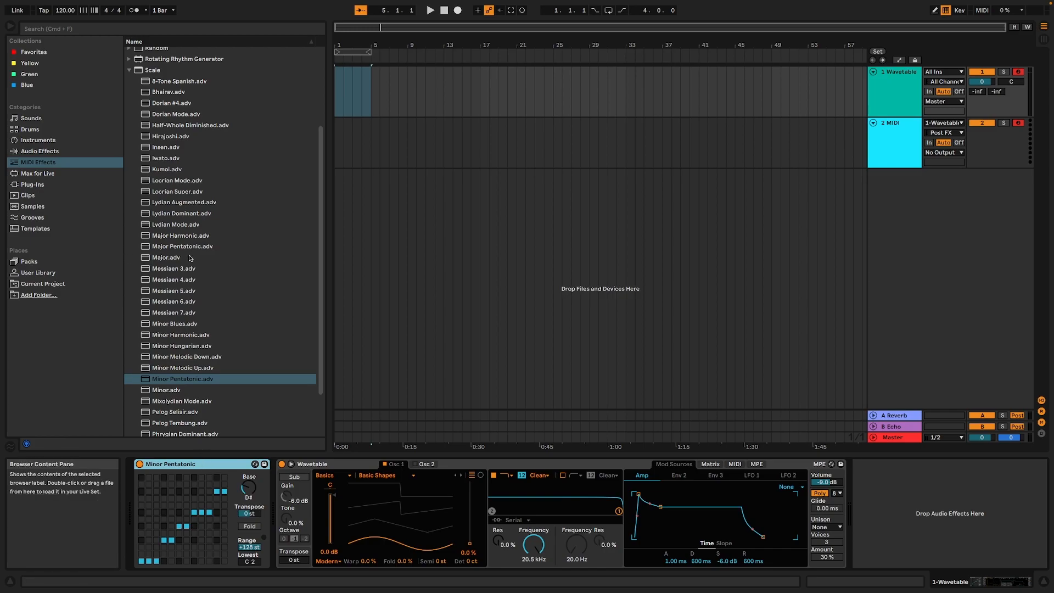
scroll(189, 262, "up", 2)
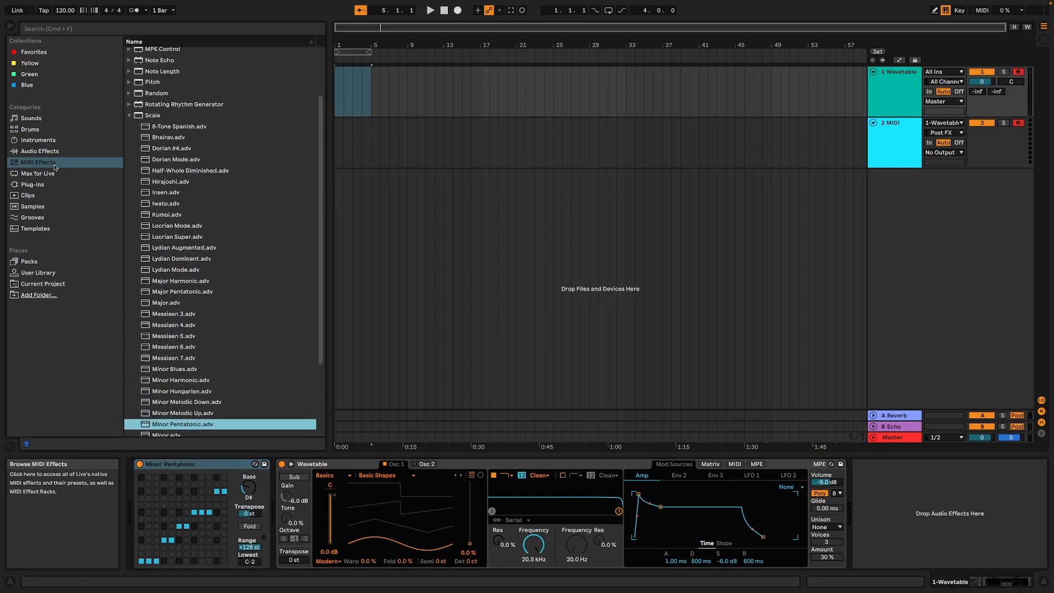
scroll(144, 92, "up", 3)
scroll(132, 91, "up", 1)
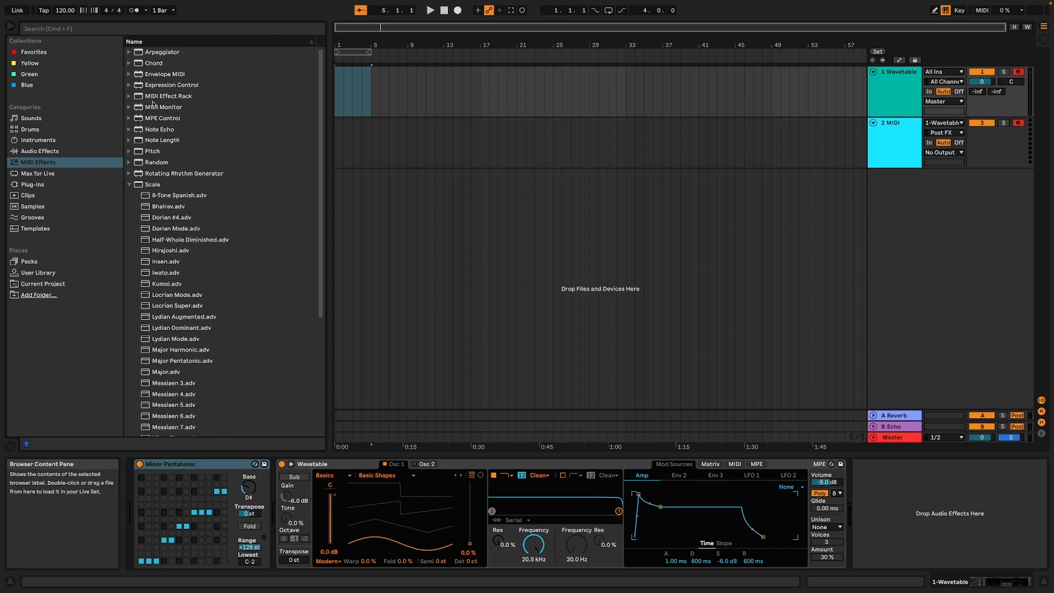
scroll(191, 302, "down", 2)
scroll(190, 303, "down", 1)
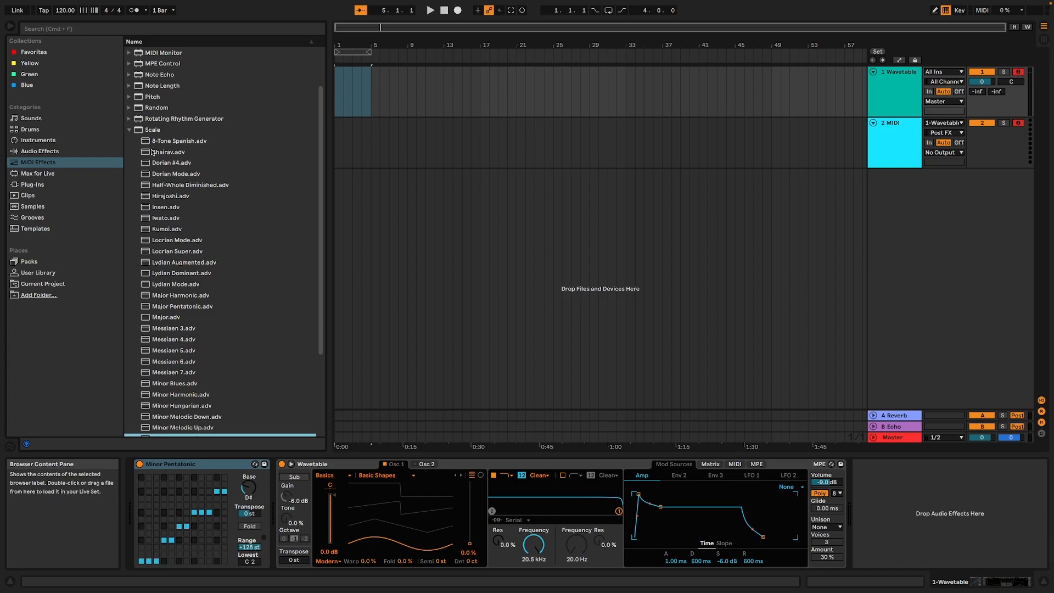
scroll(208, 384, "down", 1)
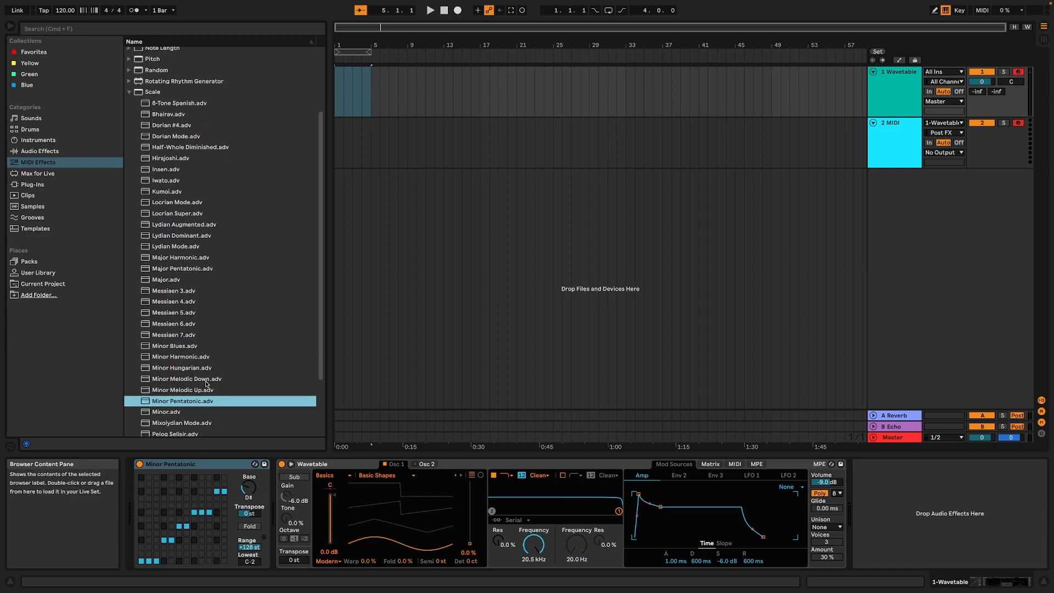
scroll(208, 384, "down", 2)
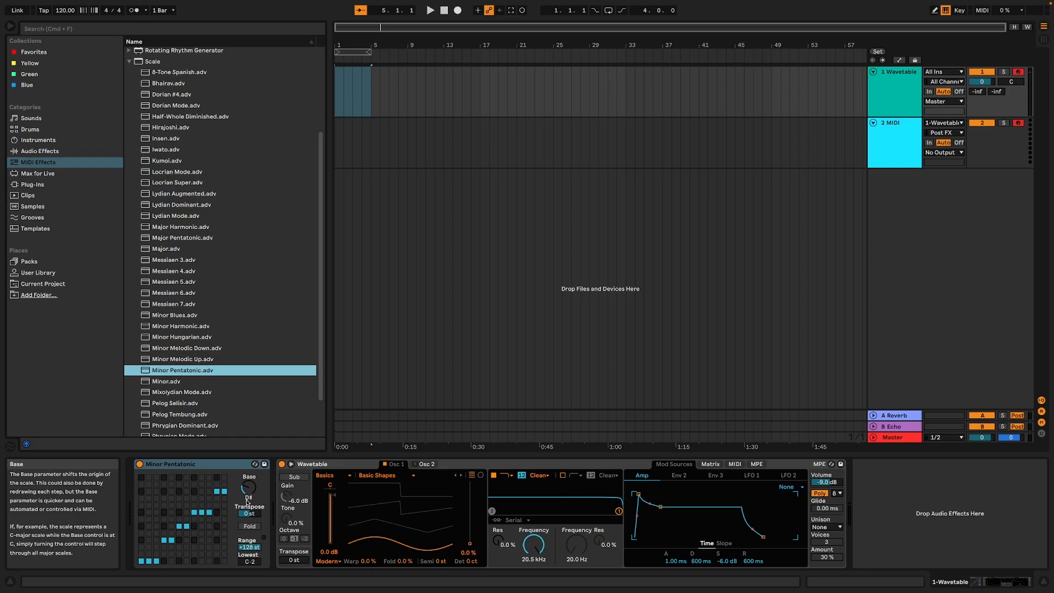
left_click(196, 469)
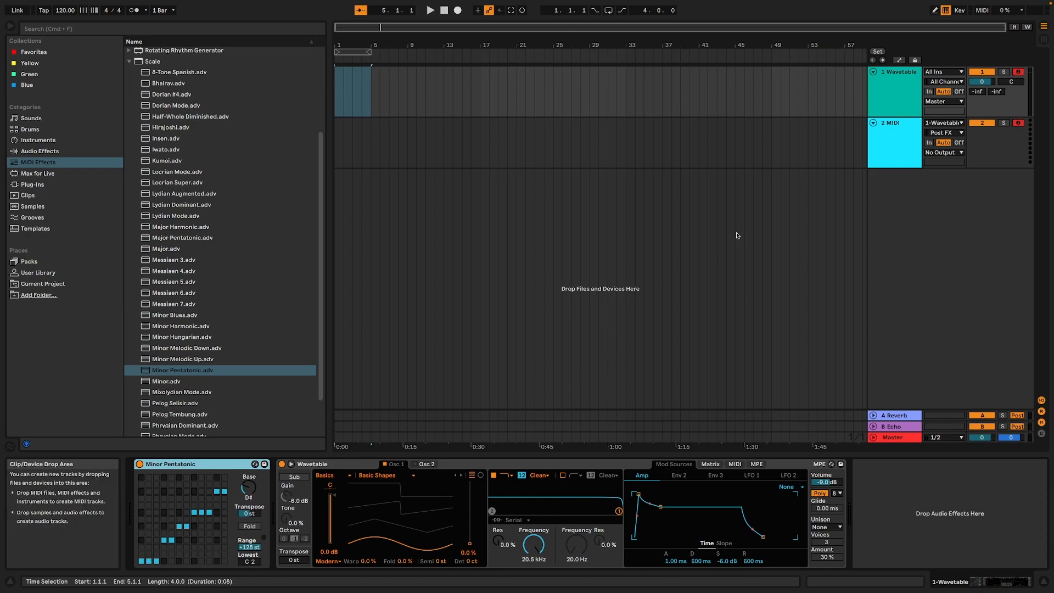
- Set the 2 MIDI track to receive its MIDI input from 1-Wavetable
left_click(897, 141)
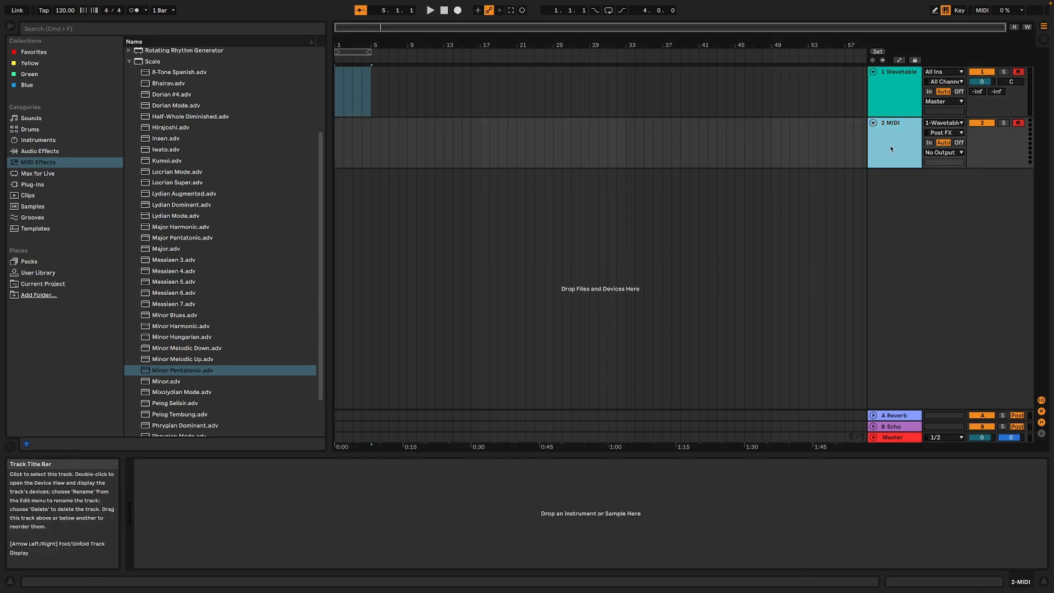
left_click(946, 122)
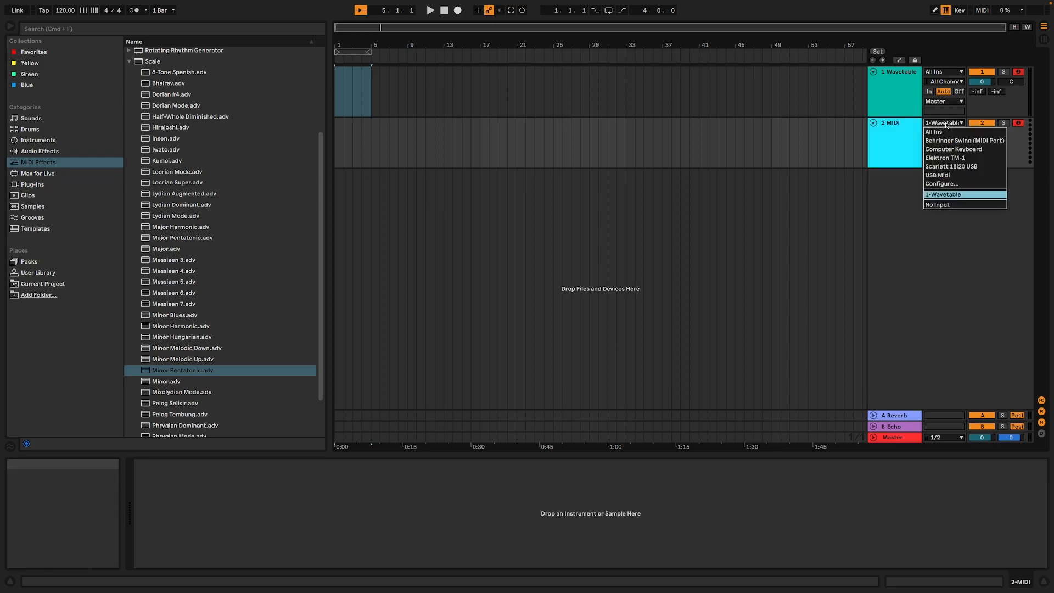
left_click(945, 195)
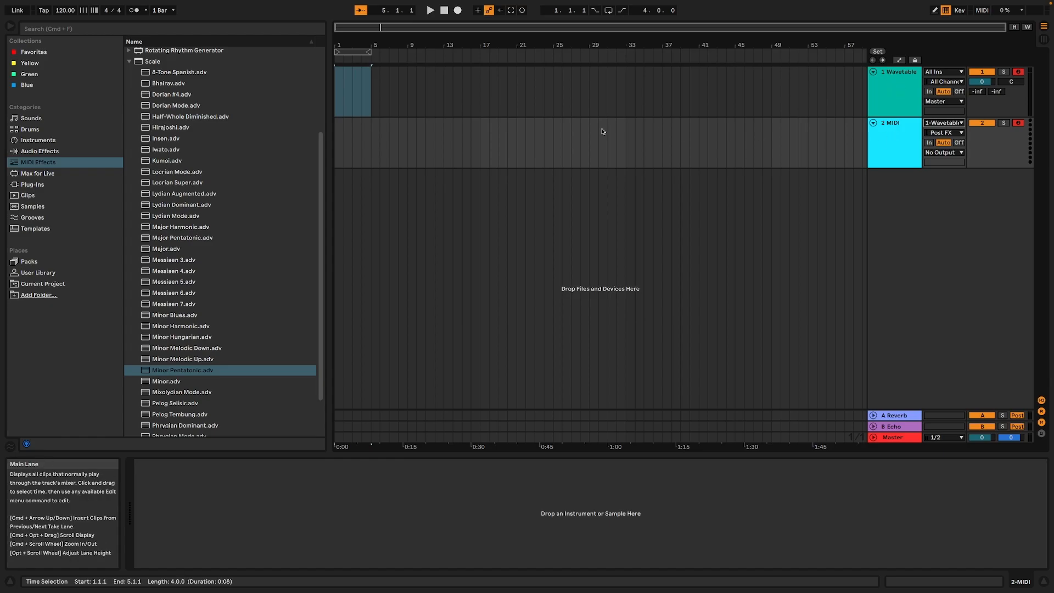
- Record the generated notes onto both the 1 Wavetable and 2 MIDI tracks from the start, for just over eight bars
left_click(444, 10)
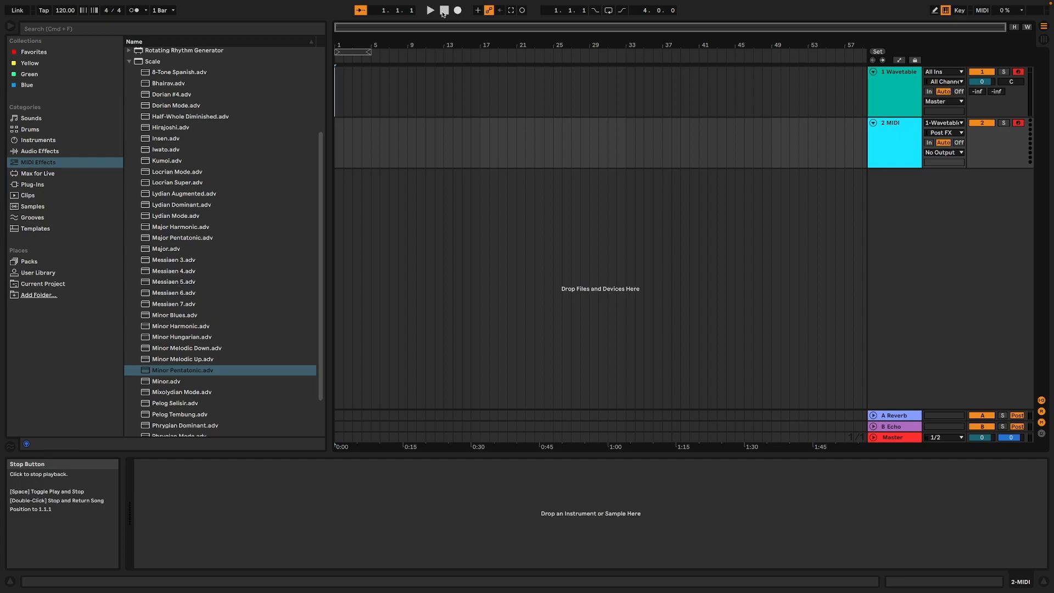
mouse_move(530, 7)
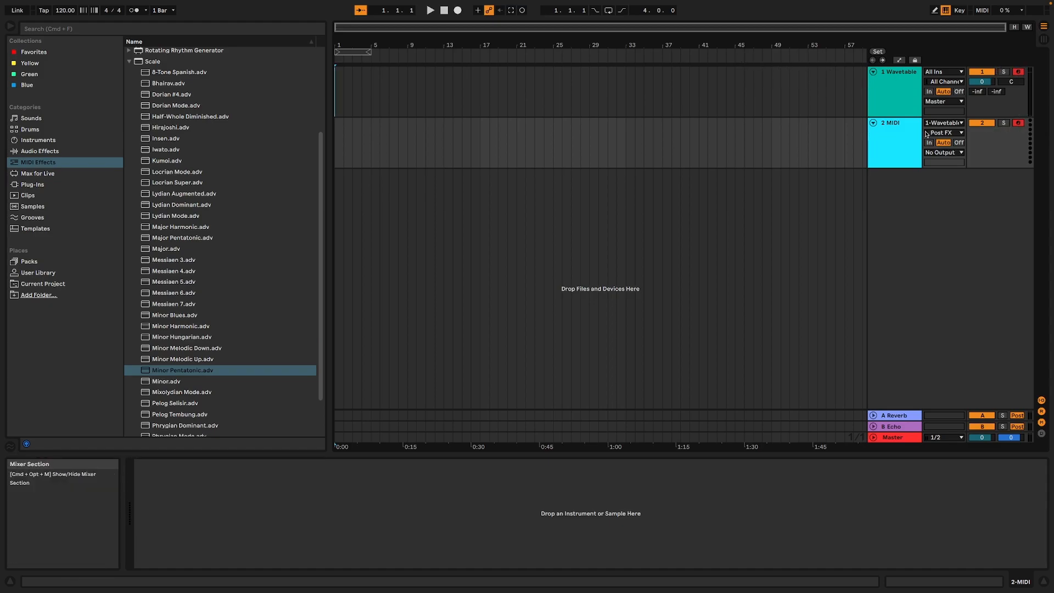
left_click(458, 10)
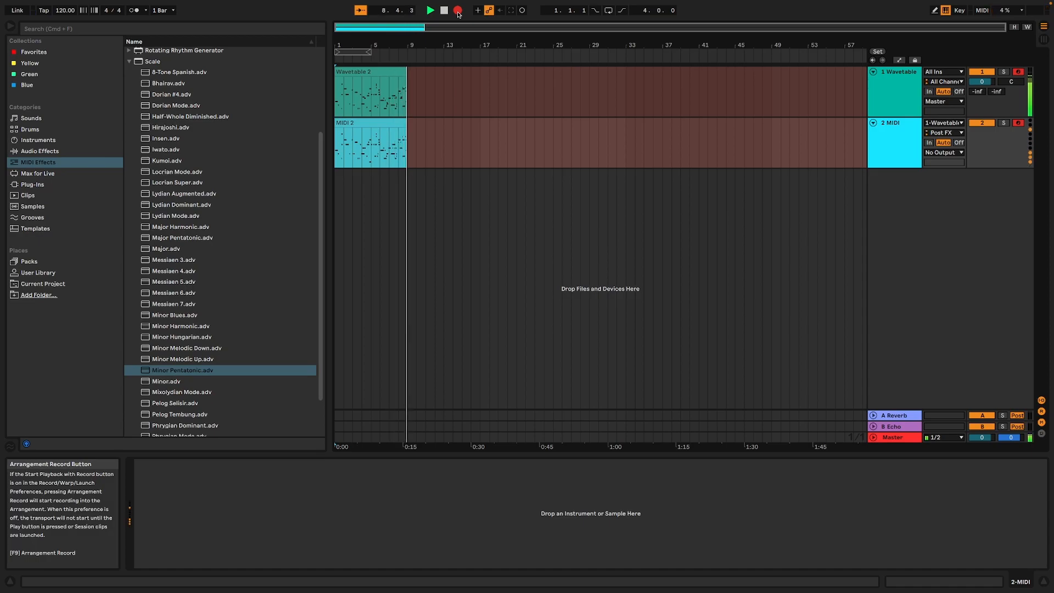
left_click(458, 11)
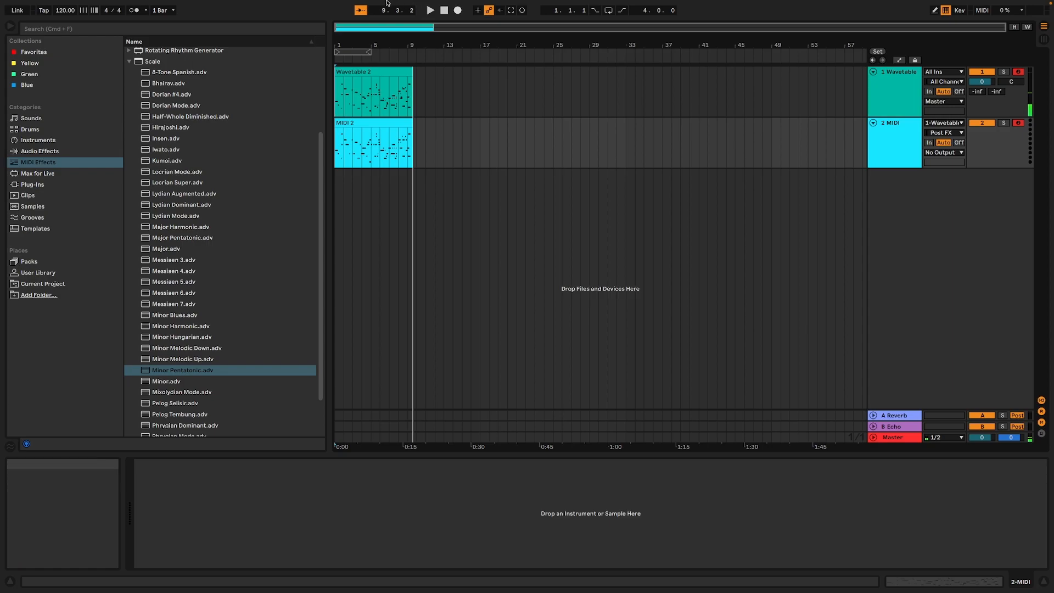
- Extend the loop range to eight bars and trim both recorded clips to end at bar 9
left_click_drag(369, 53, 407, 74)
left_click_drag(409, 122, 408, 122)
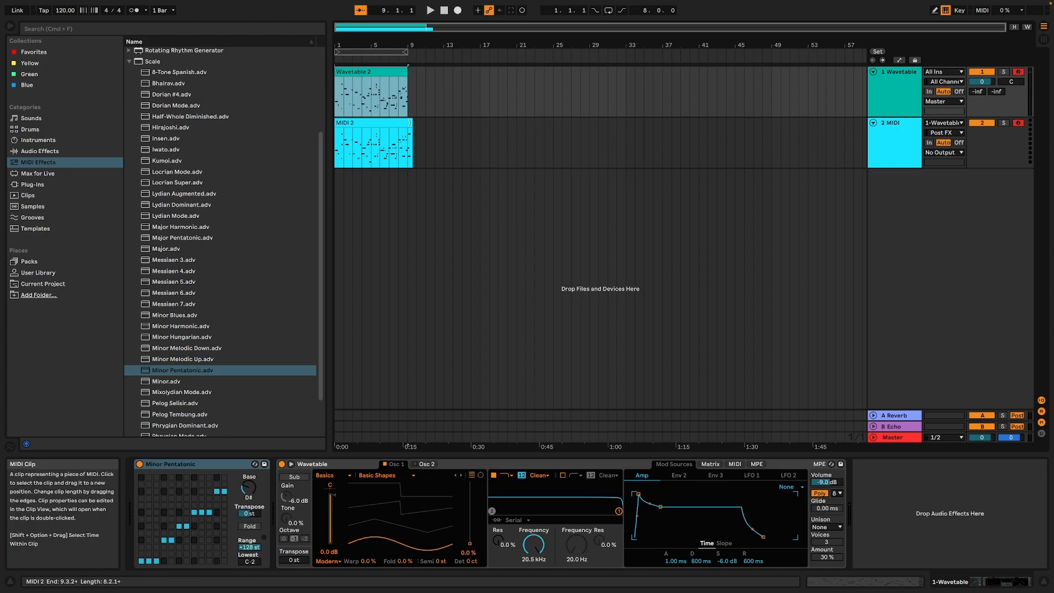
left_click(445, 11)
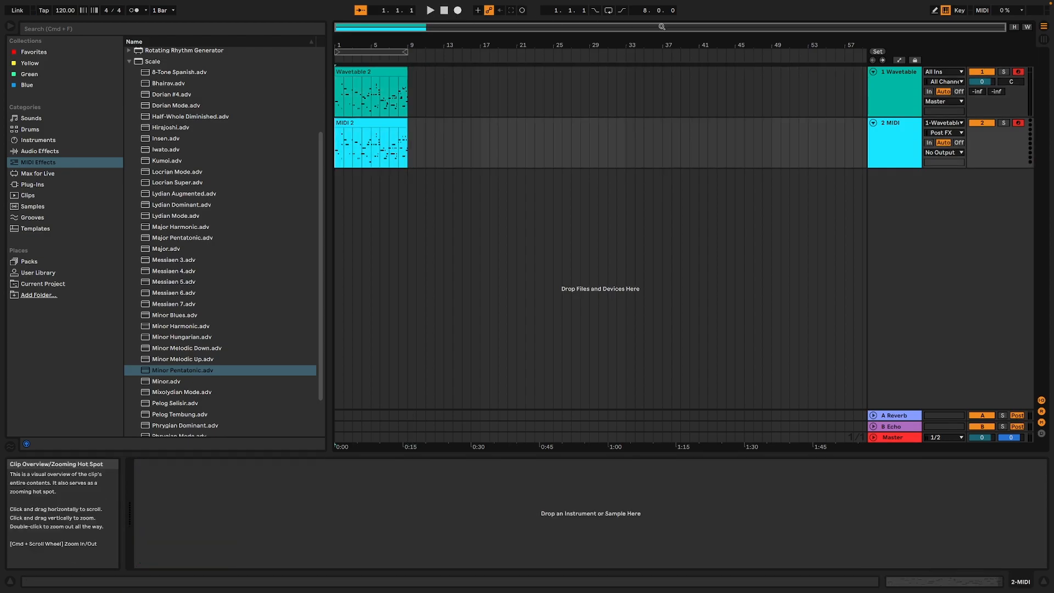
- Open the Wavetable 2 clip's notes, solo the 1 Wavetable track and play it back
left_click(901, 79)
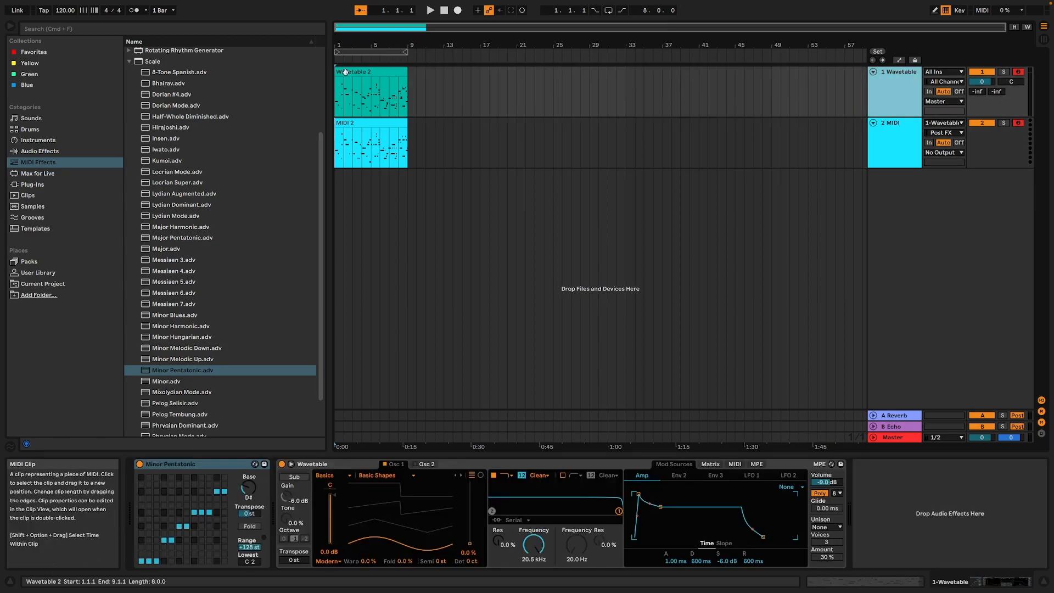
left_click(394, 55)
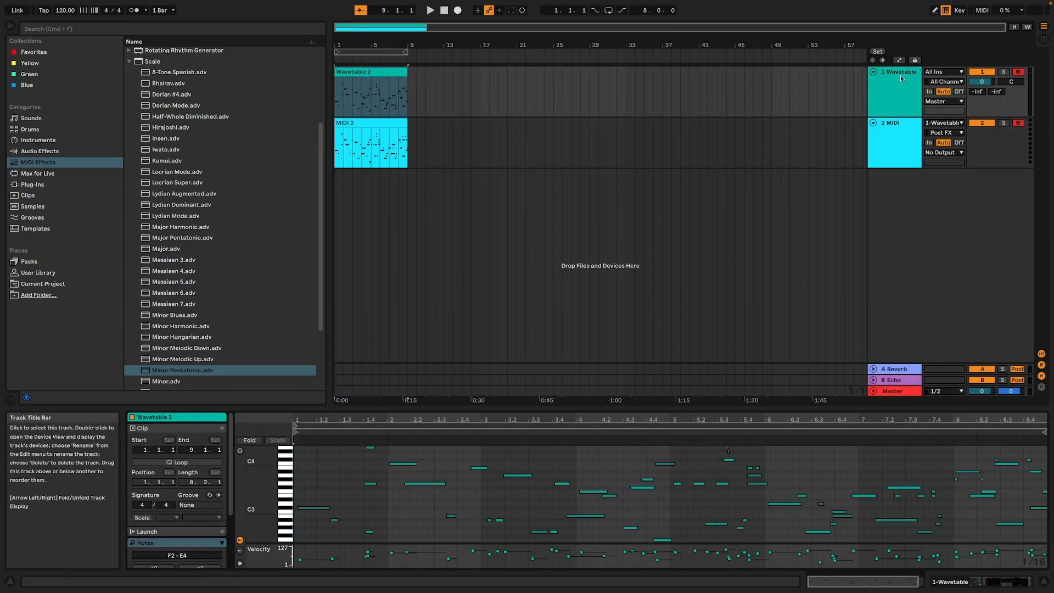
left_click(1003, 73)
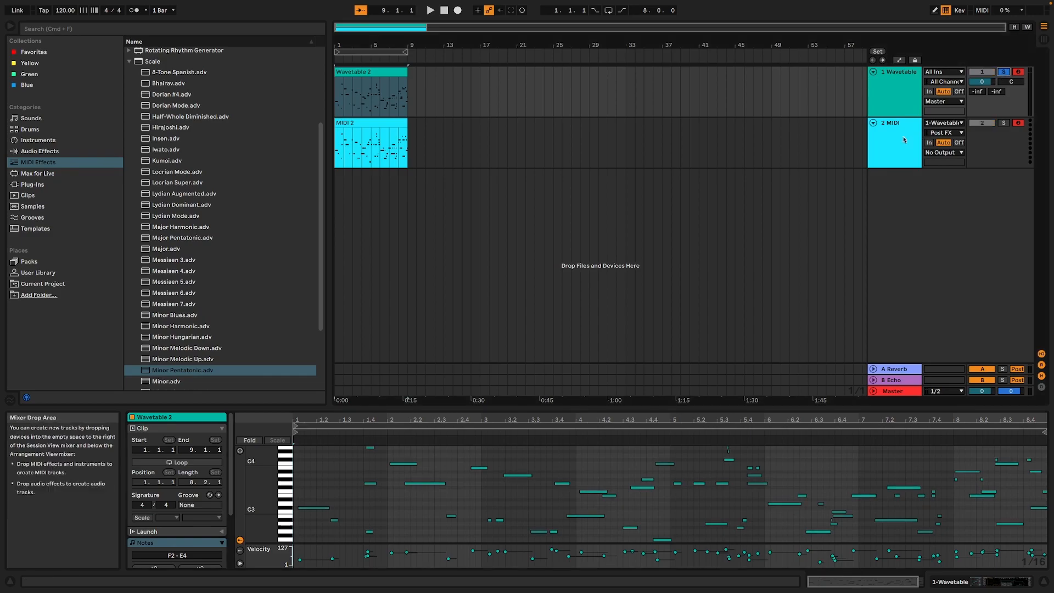
key("space")
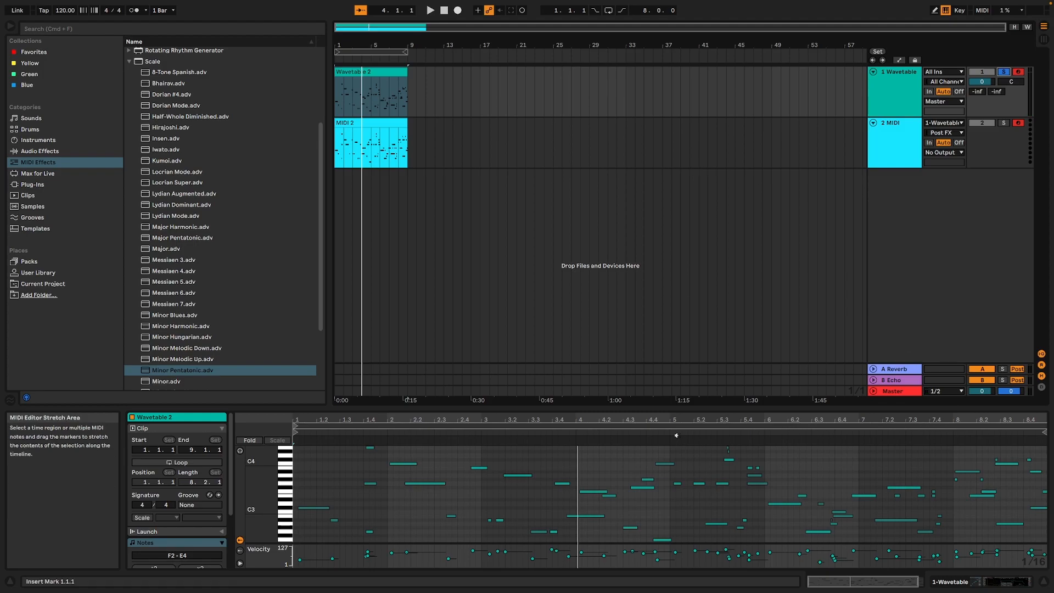
- Enlarge the note editor and examine the pitches recorded in the Wavetable 2 clip
left_click_drag(666, 409, 681, 330)
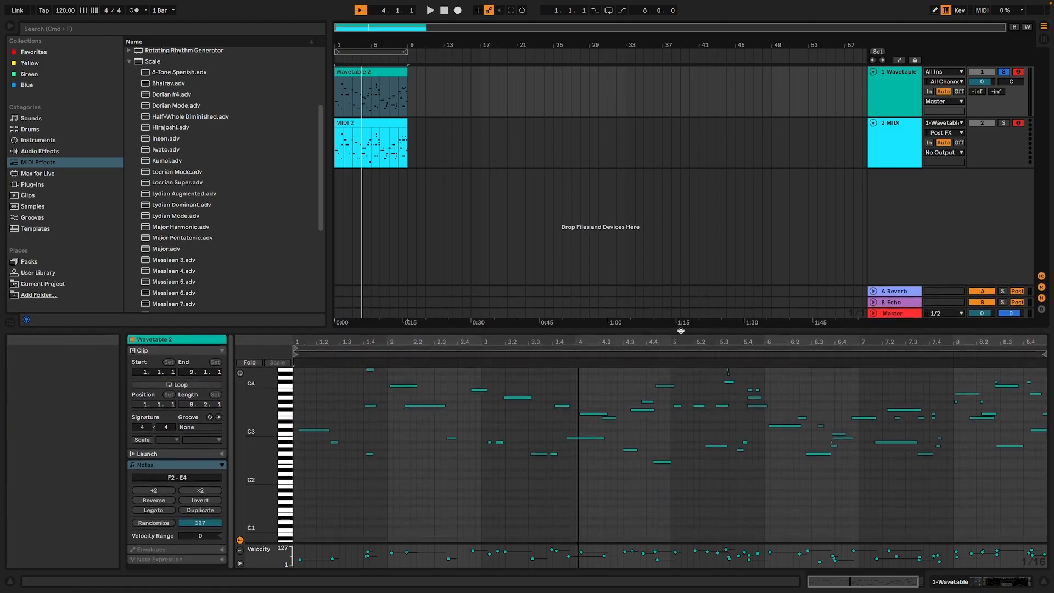
key("plus")
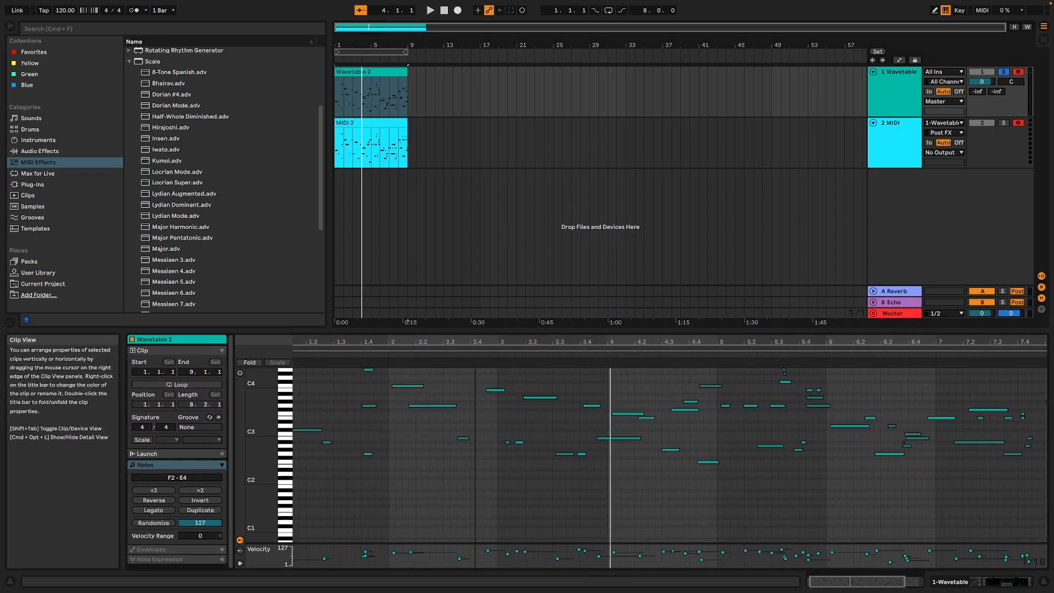
left_click_drag(489, 342, 493, 348)
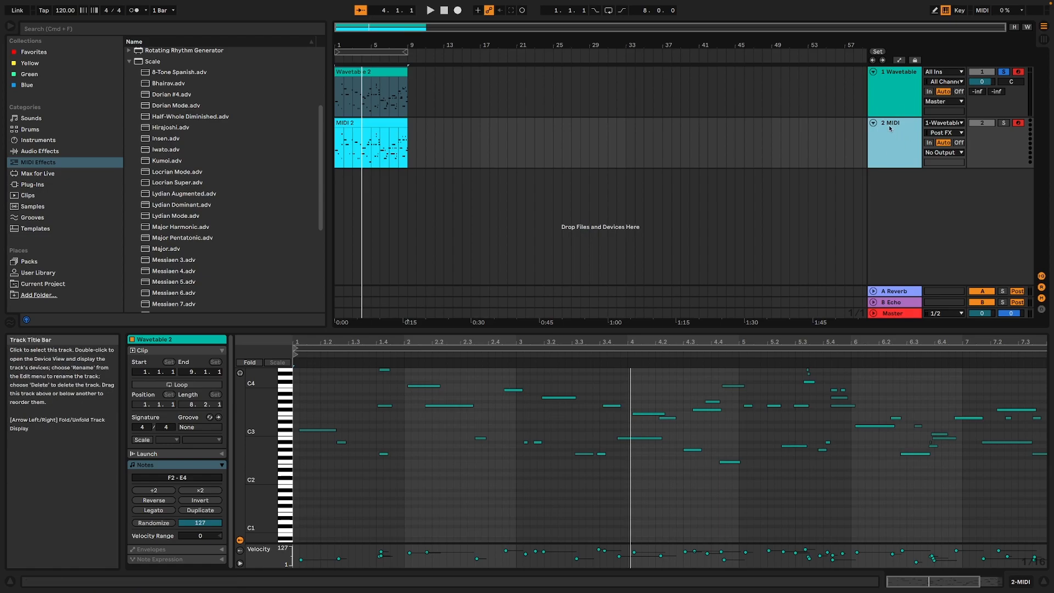
- Open the MIDI 2 clip and move it onto the 1 Wavetable track, replacing the Wavetable 2 clip
left_click(347, 124)
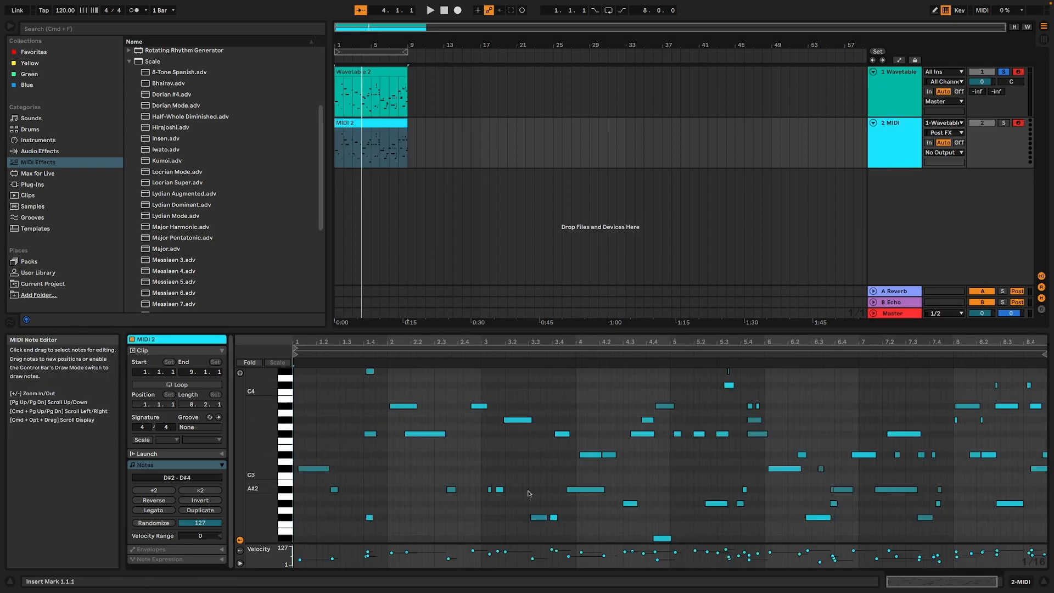
left_click(374, 121)
left_click_drag(374, 121, 374, 100)
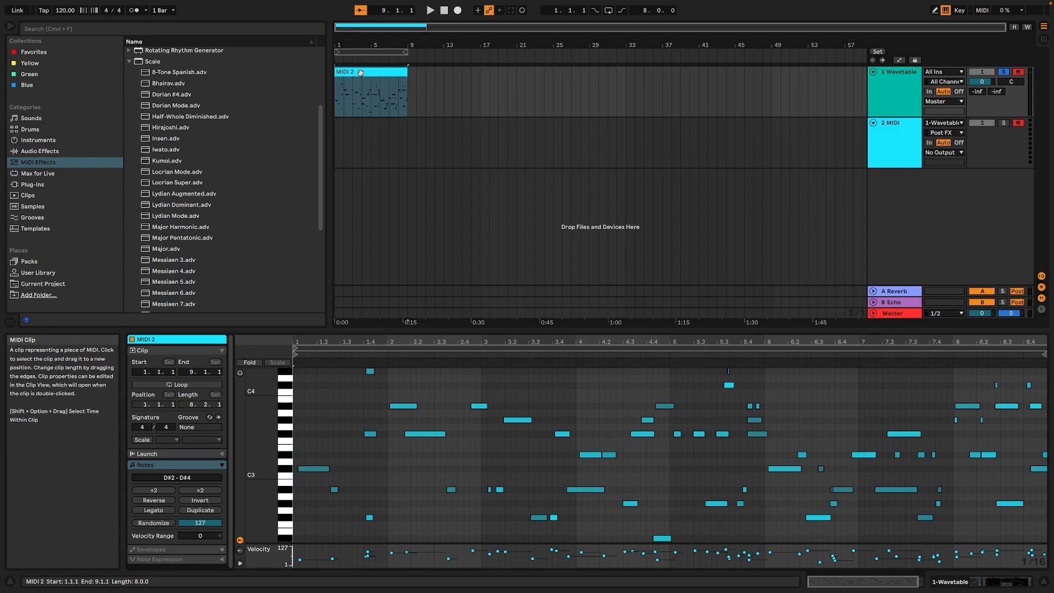
- Check the devices on the 1 Wavetable track, then reopen the MIDI 2 clip's notes and play it back
left_click(899, 88)
left_click(951, 582)
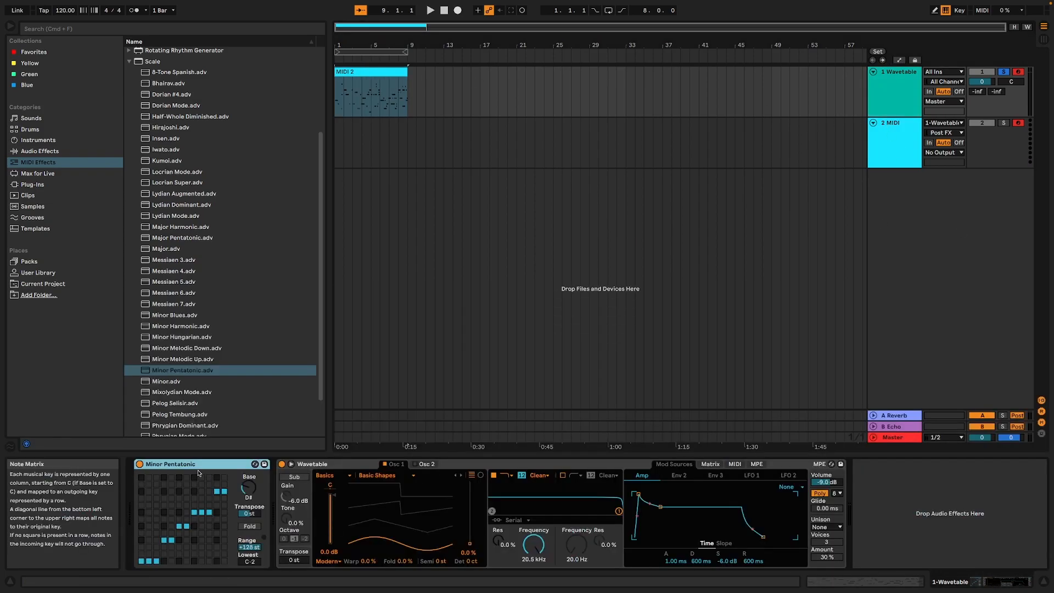
double_click(358, 68)
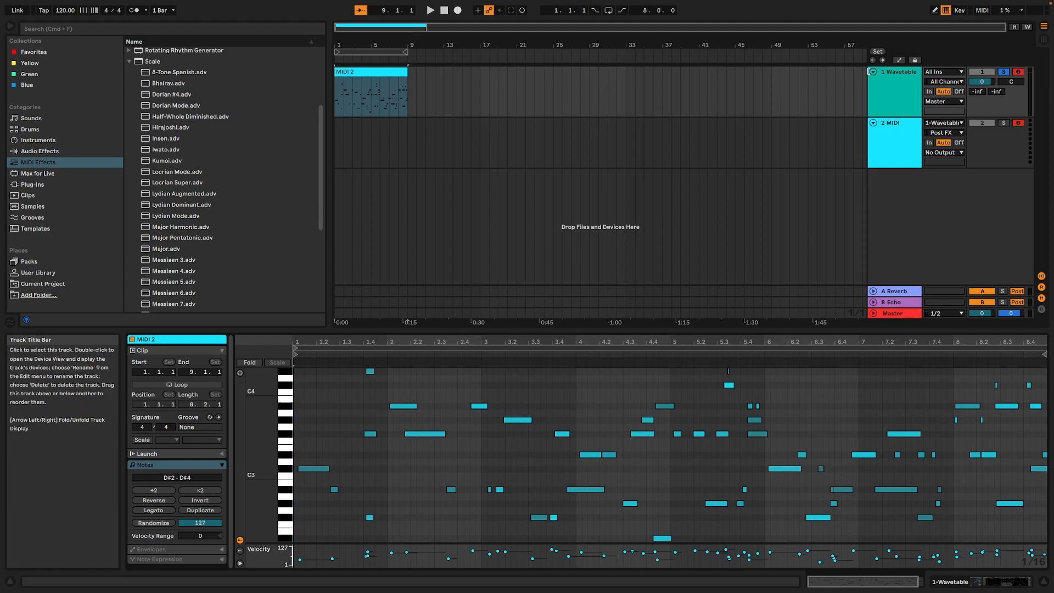
key("space")
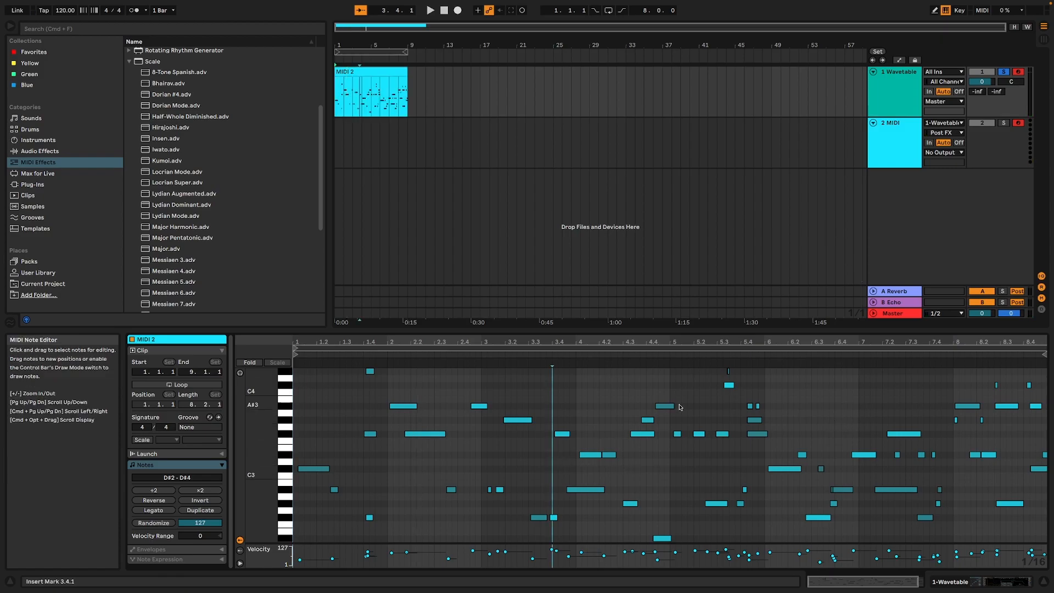
- Quantize all the notes in the MIDI 2 clip on the 1 Wavetable track and play the result
key("super+a")
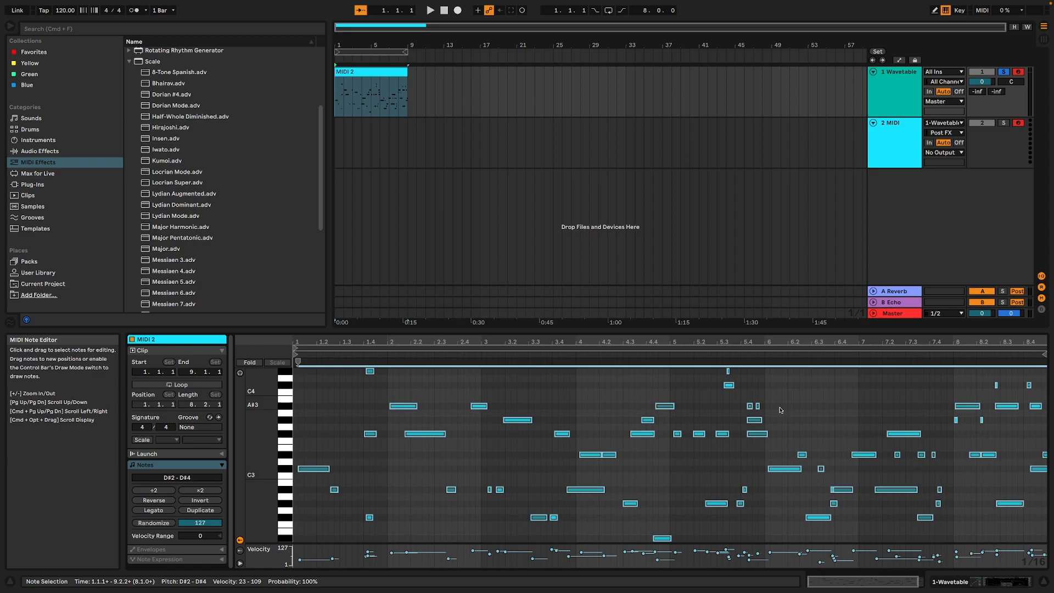
key("super+u")
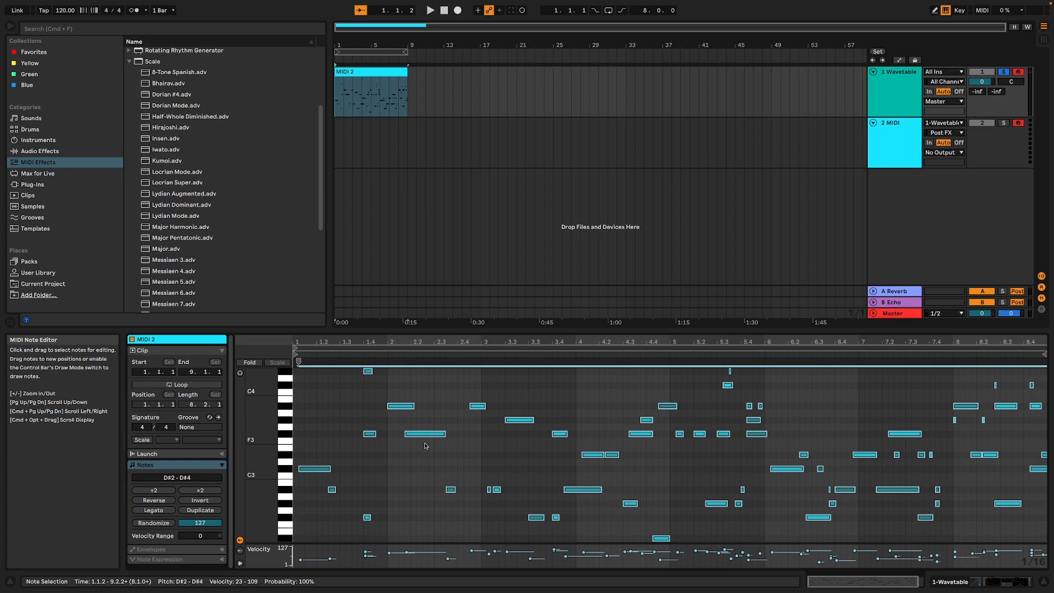
key("space")
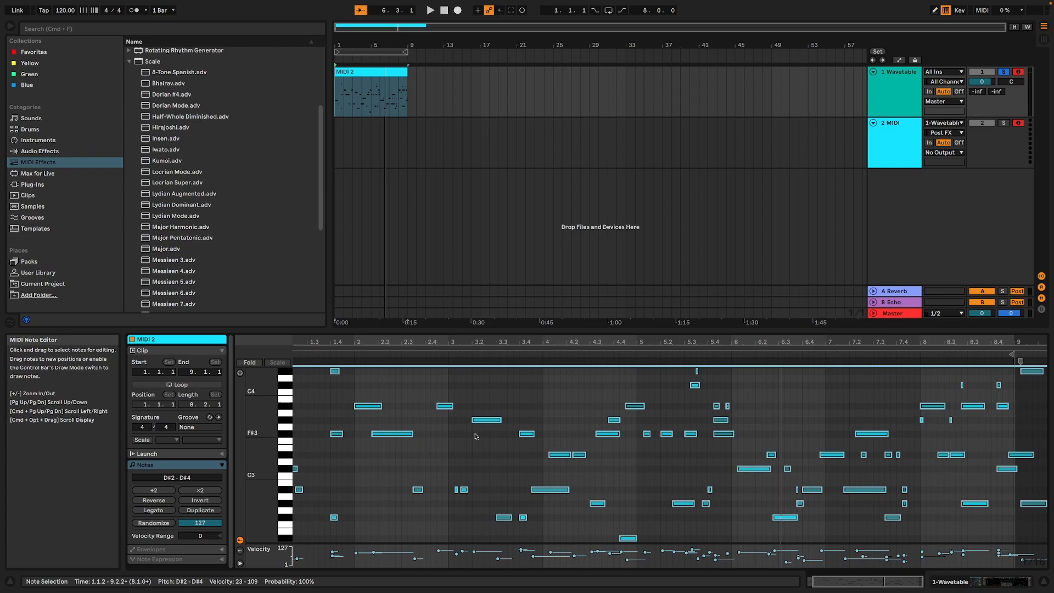
left_click(998, 584)
key("space")
- Enable looping in the MIDI 2 clip and set a loop two bars long starting at 3.1.1
left_click(395, 80)
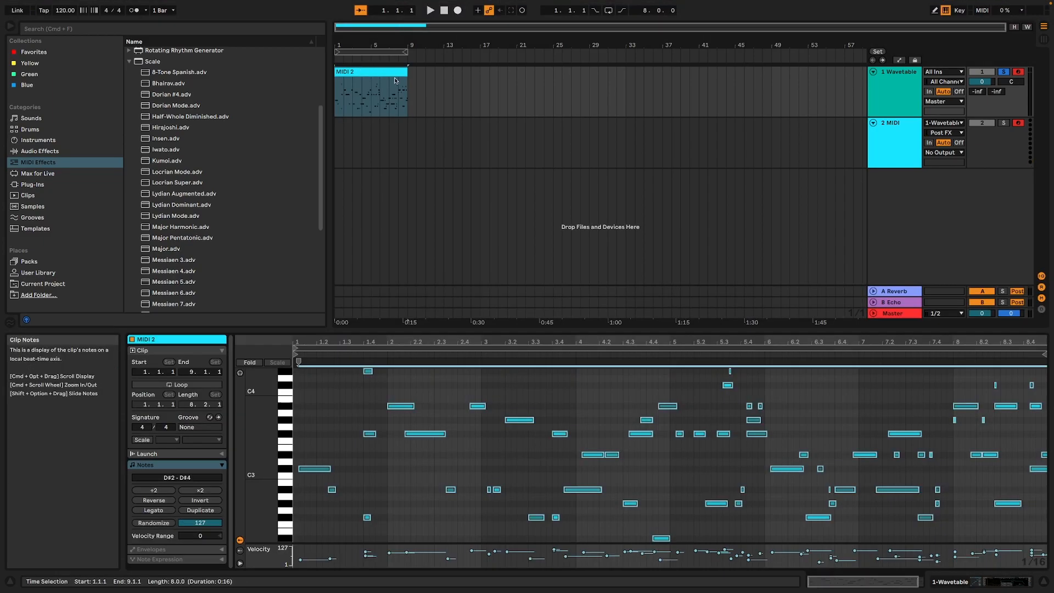
left_click(183, 385)
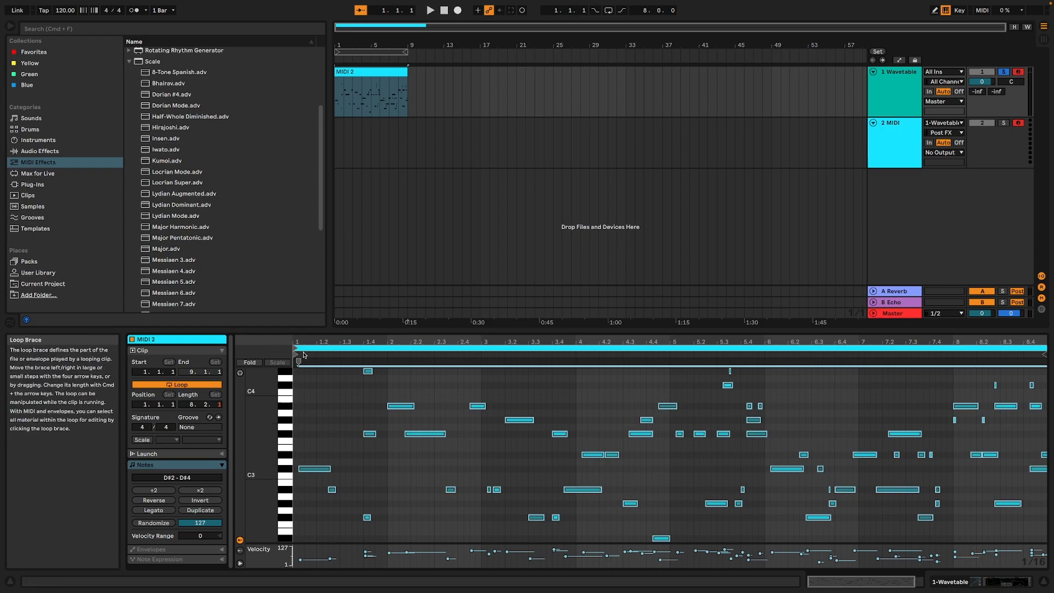
left_click_drag(297, 349, 482, 364)
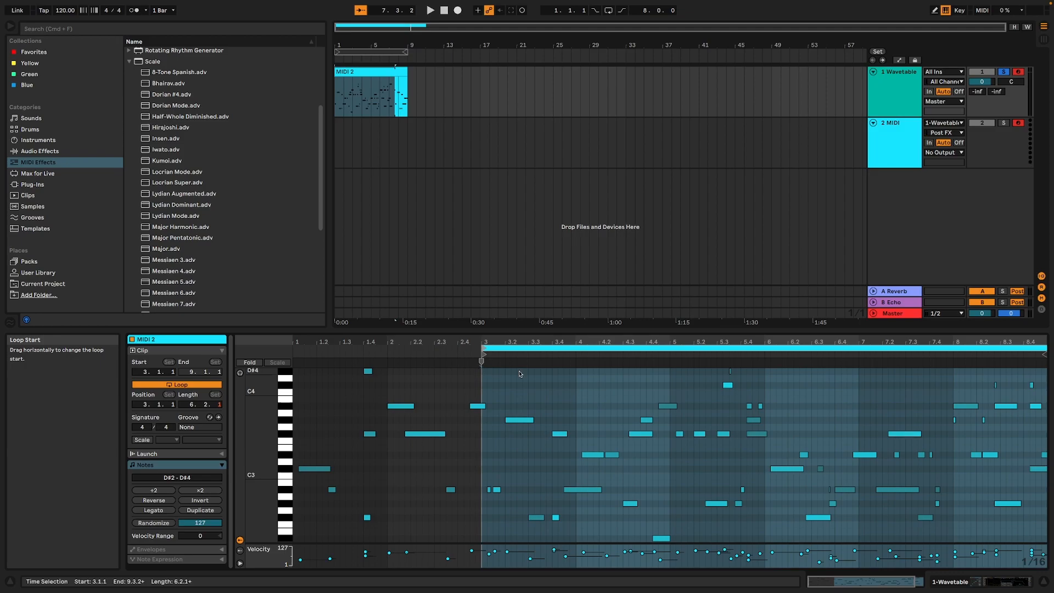
left_click_drag(1028, 342, 970, 336)
left_click_drag(1045, 349, 625, 349)
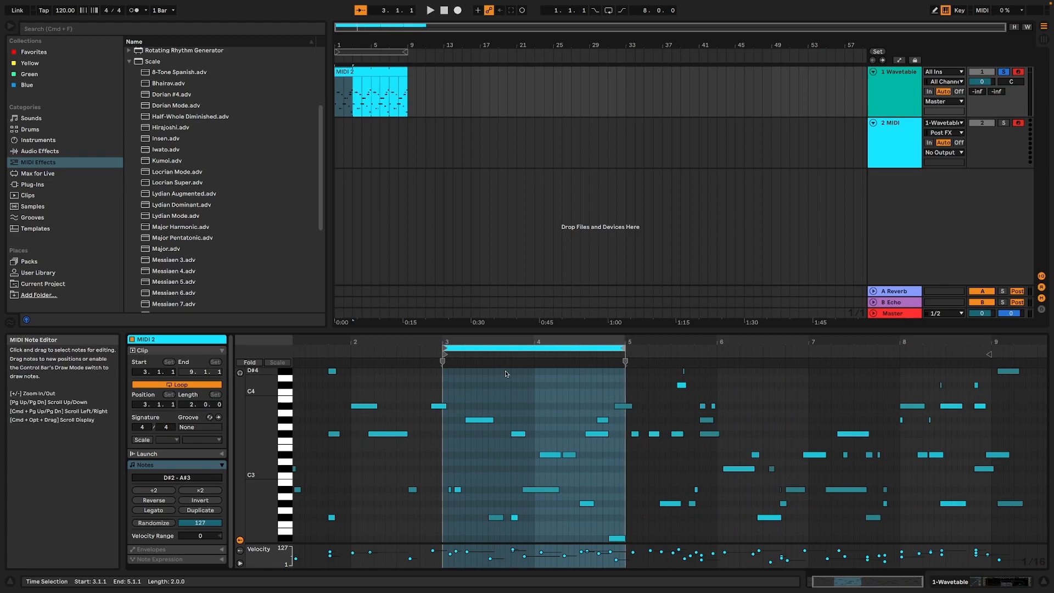
- Audition the two-bar loop from position 3.1.2 and from position 4.1.2
left_click_drag(495, 349, 501, 349)
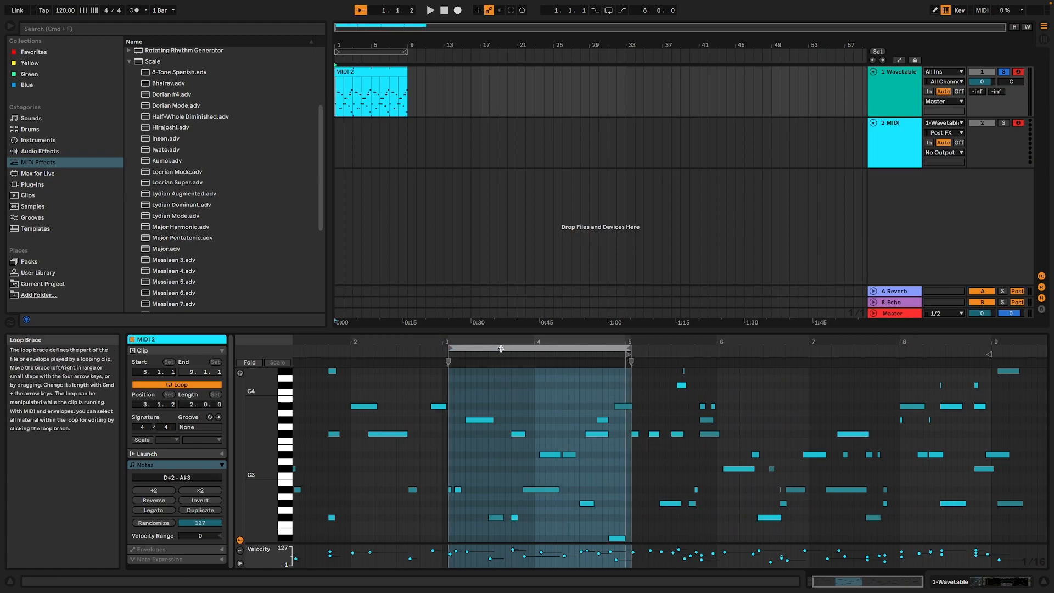
key("space")
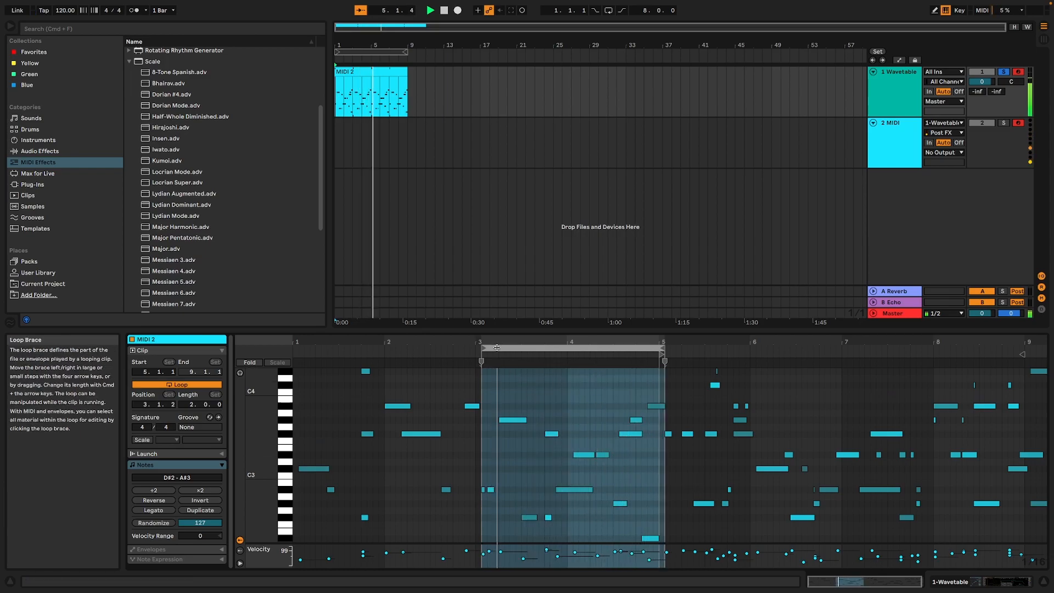
left_click_drag(503, 349, 589, 358)
key("space")
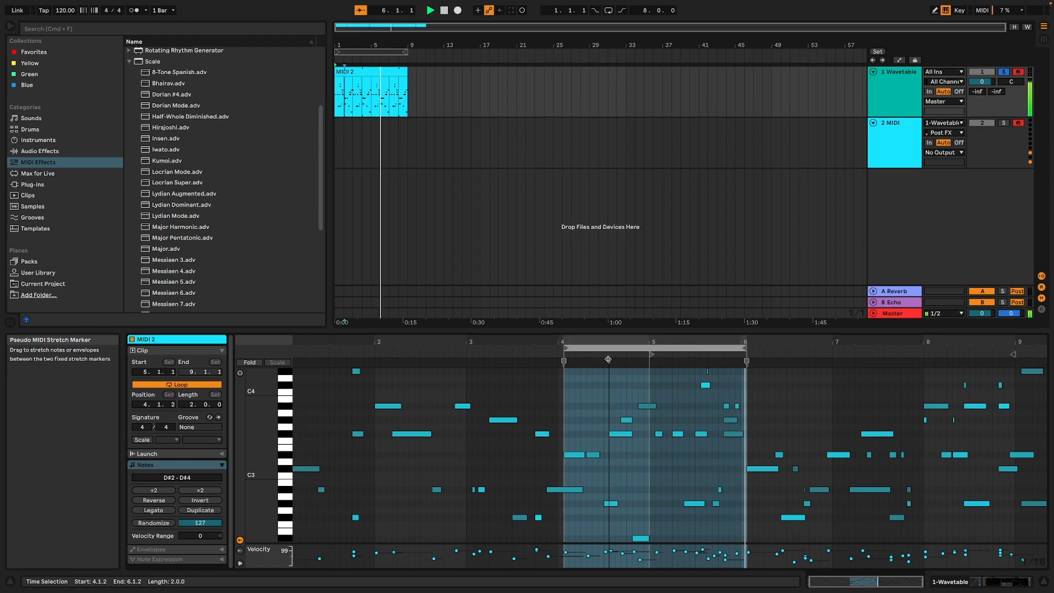
key("space")
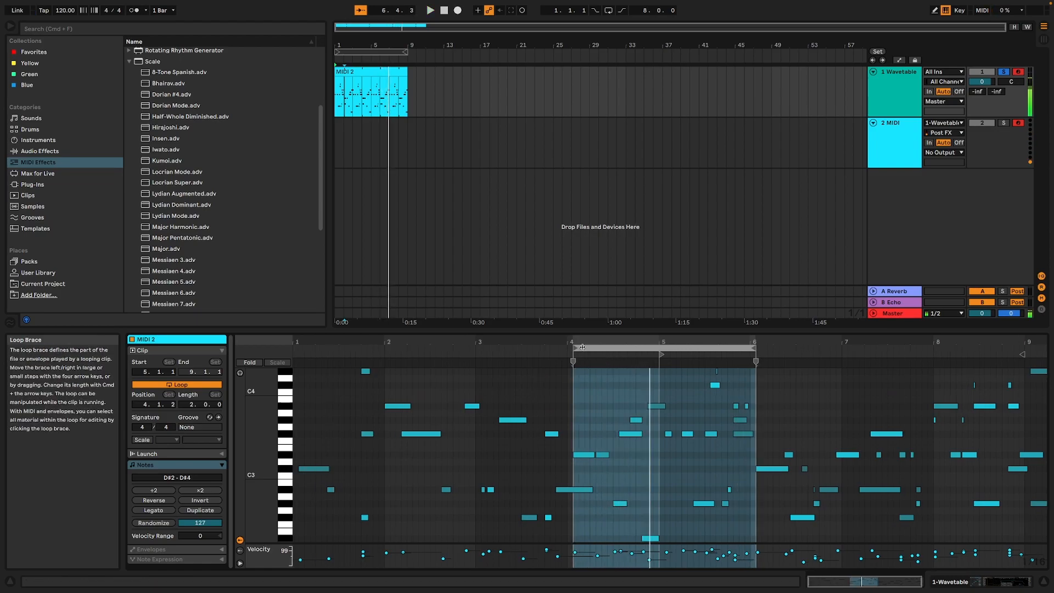
- Move the two-bar loop and the clip's start marker to 6.1.2, playing the section
left_click_drag(595, 345, 777, 353)
key("space")
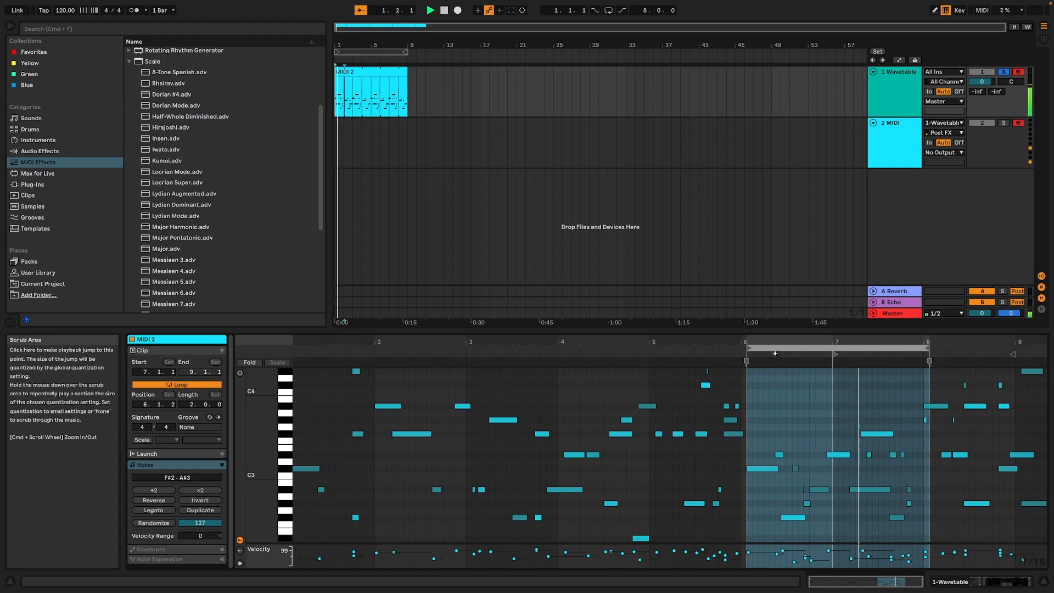
left_click_drag(835, 354, 748, 356)
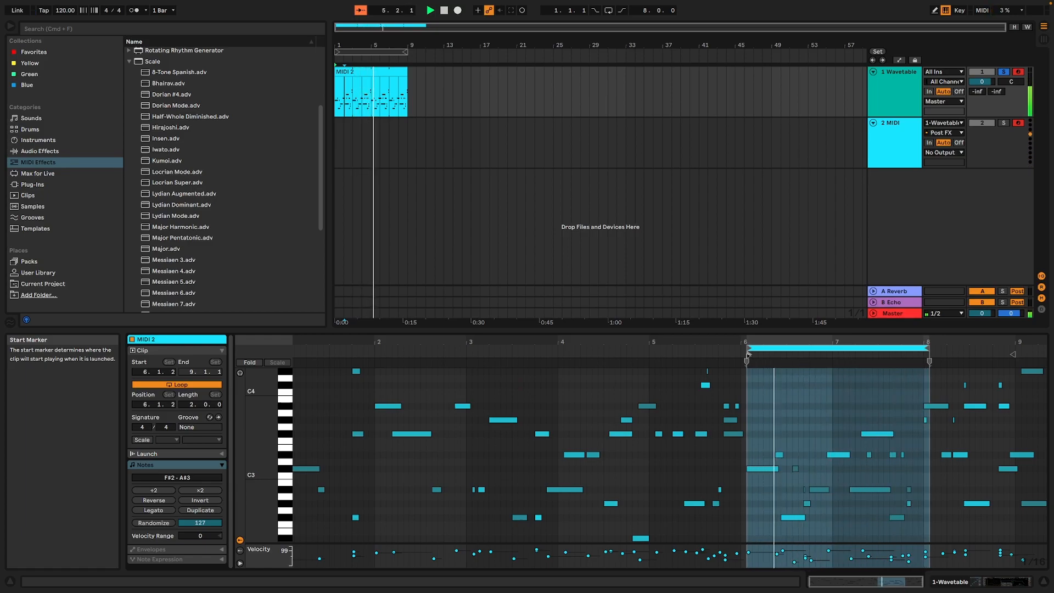
key("space")
- Audition the two-bar loop from 5.2.1 and 4.3.1, and settle the loop and clip start at 4.1.2
left_click_drag(808, 348, 730, 350)
key("space")
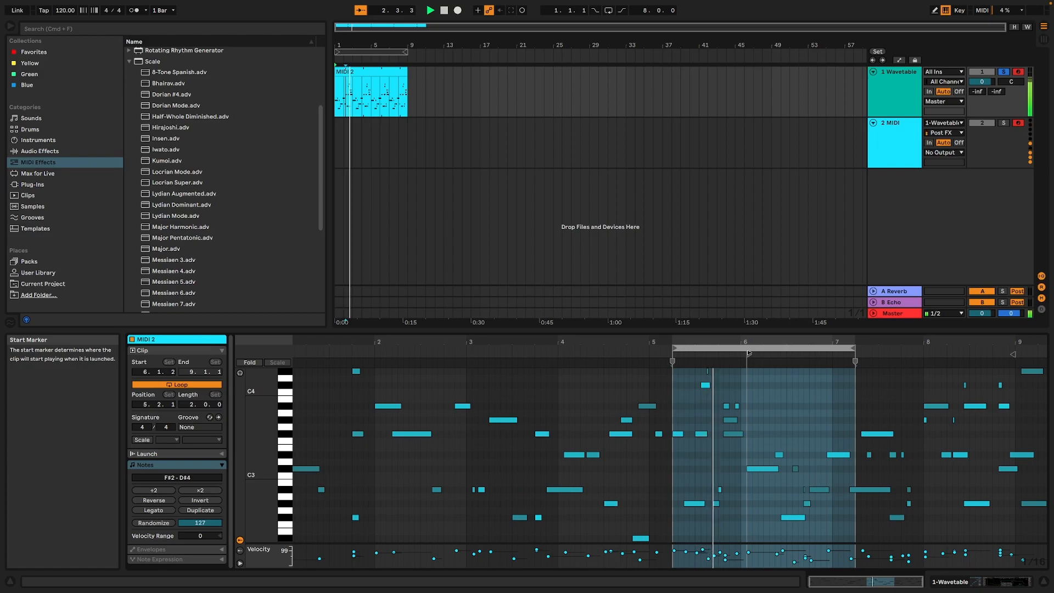
key("space")
left_click_drag(737, 348, 668, 354)
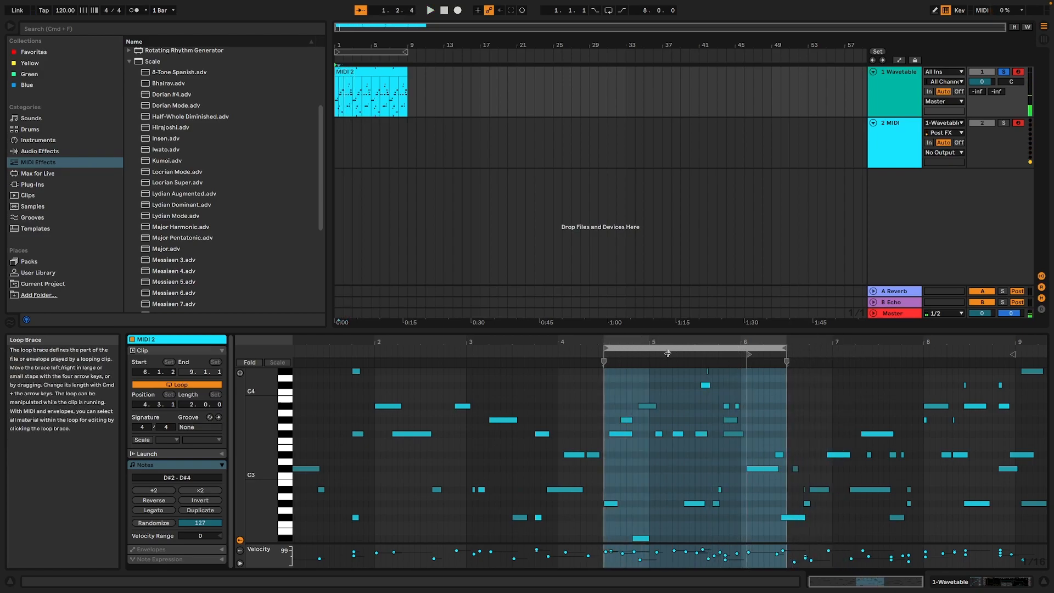
key("space")
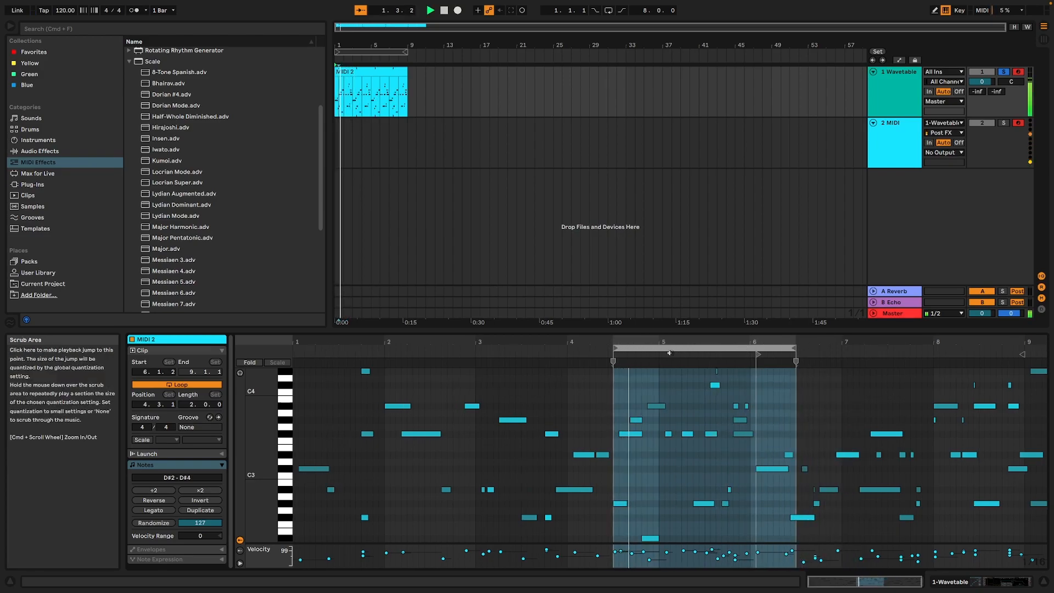
key("space")
left_click_drag(664, 352, 626, 350)
key("space")
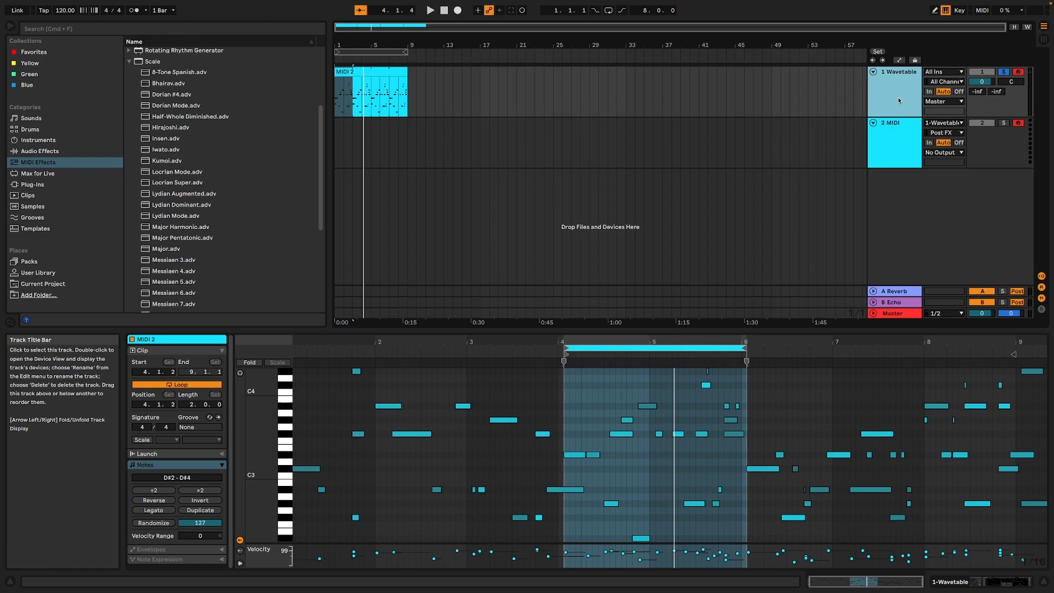
- Duplicate the 1 Wavetable track together with its MIDI 2 clip
key("super+d")
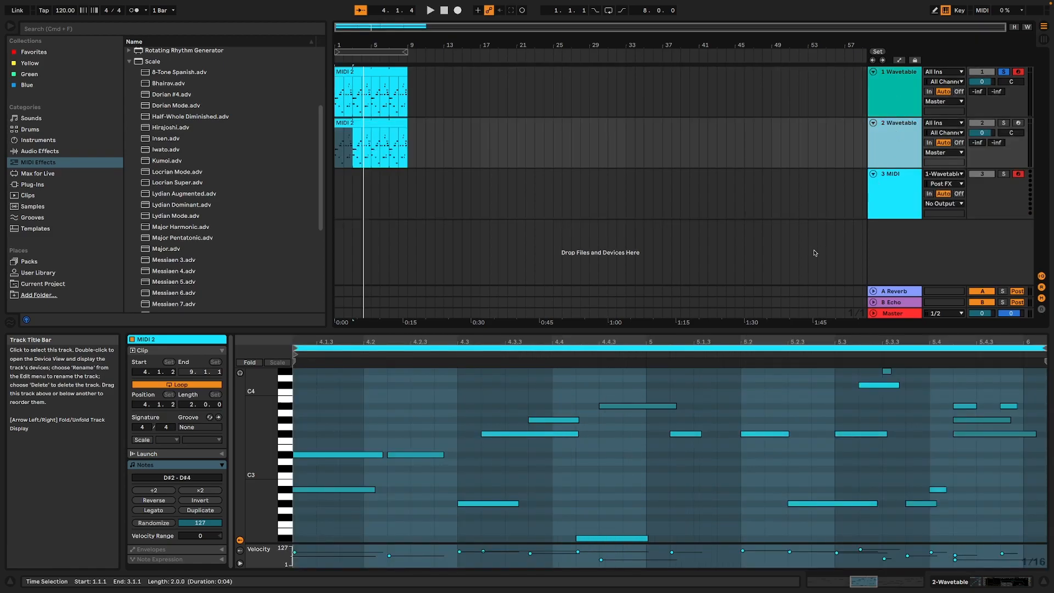
key("b")
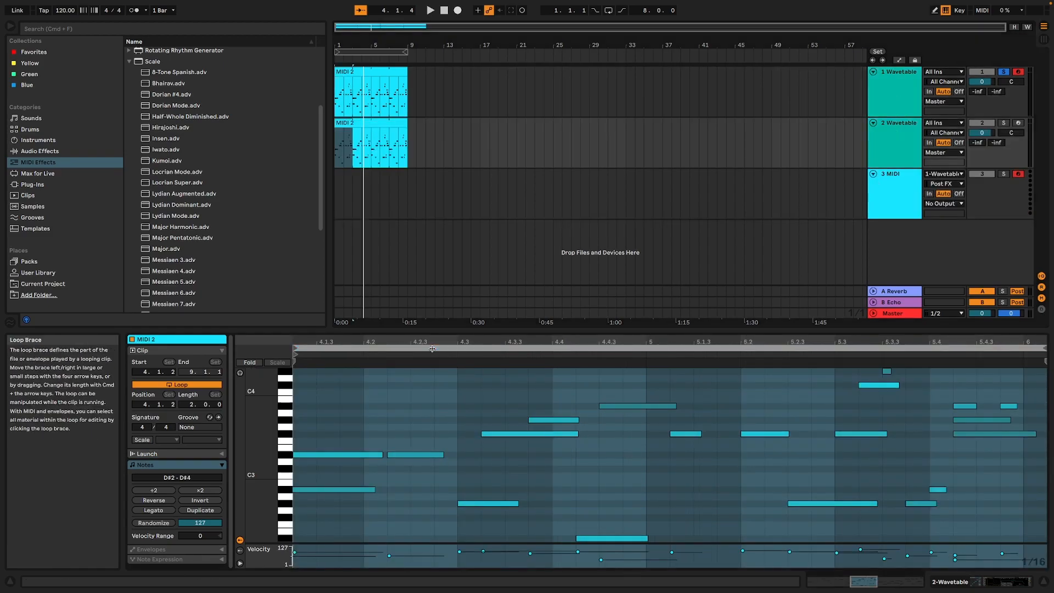
left_click(417, 399)
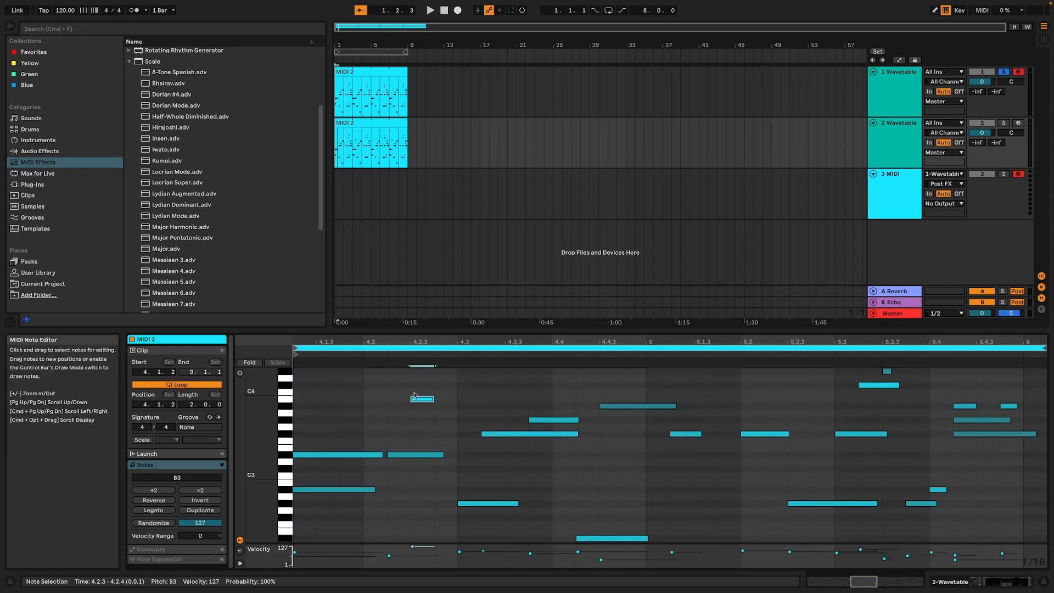
key("Delete")
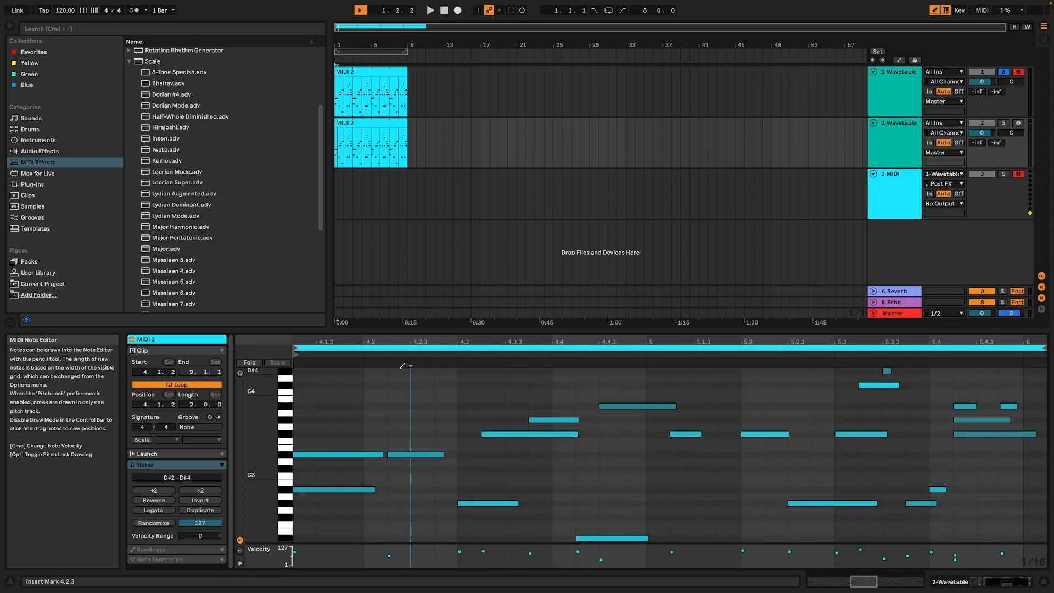
- Start playback and solo the duplicated 2 Wavetable track
key("space")
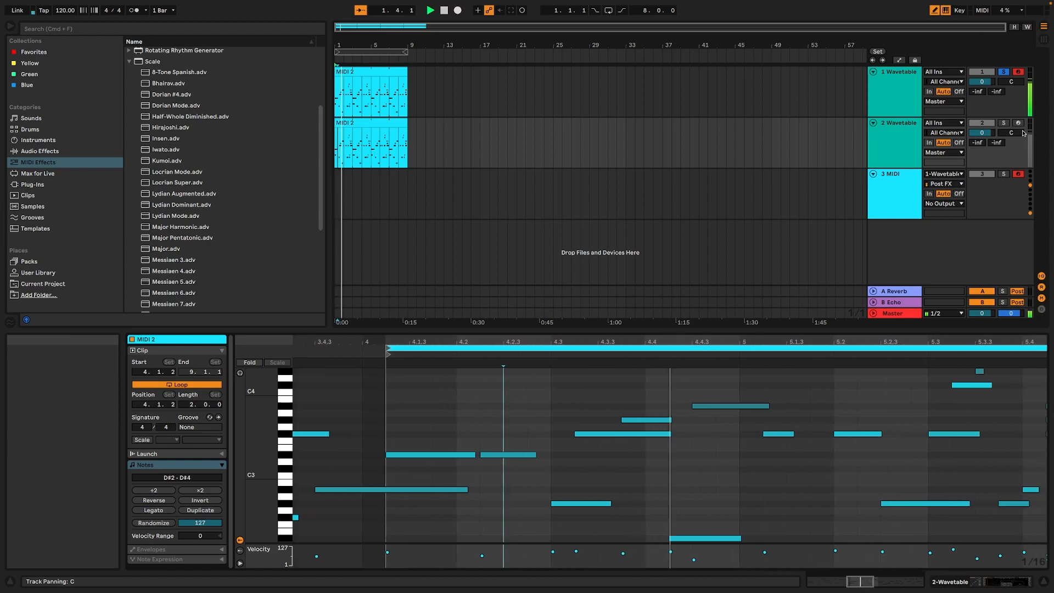
left_click(1005, 123)
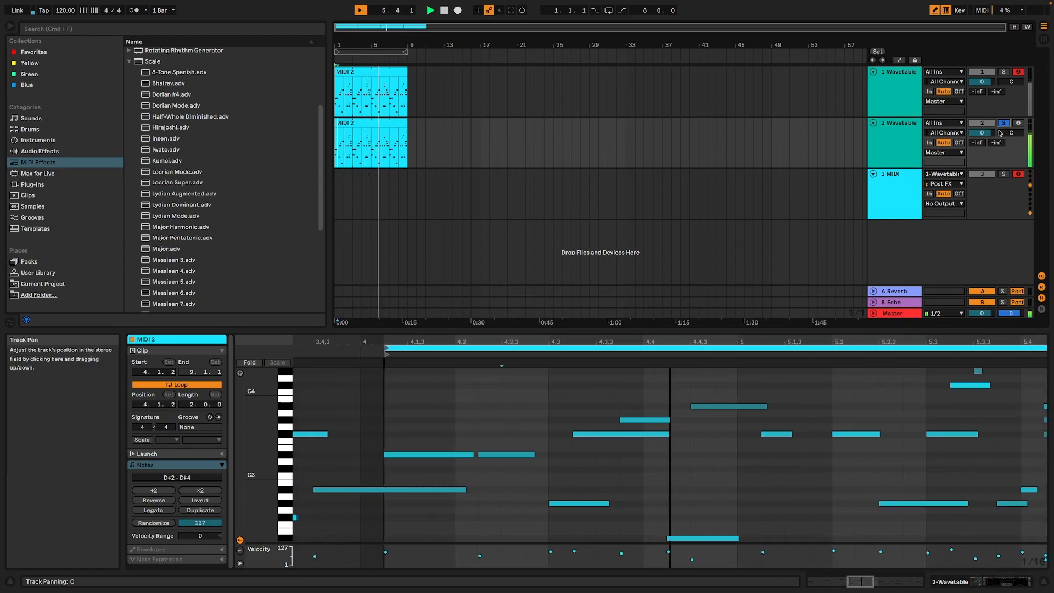
- Crop the clip on the 2 Wavetable track to its two-bar loop with 1.1.1 at the loop start, and play it
left_click(633, 347)
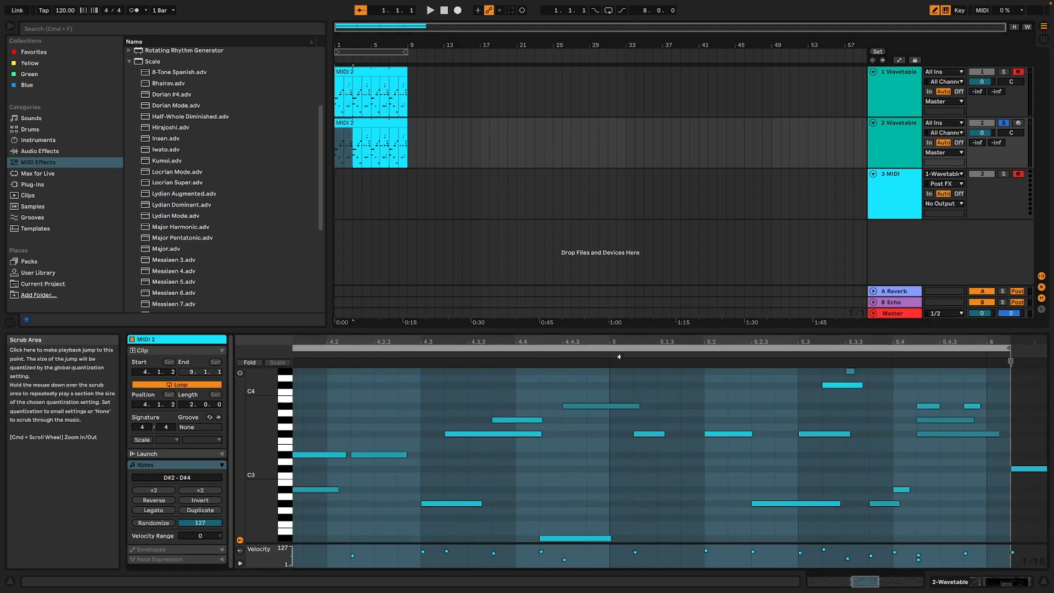
left_click(679, 401)
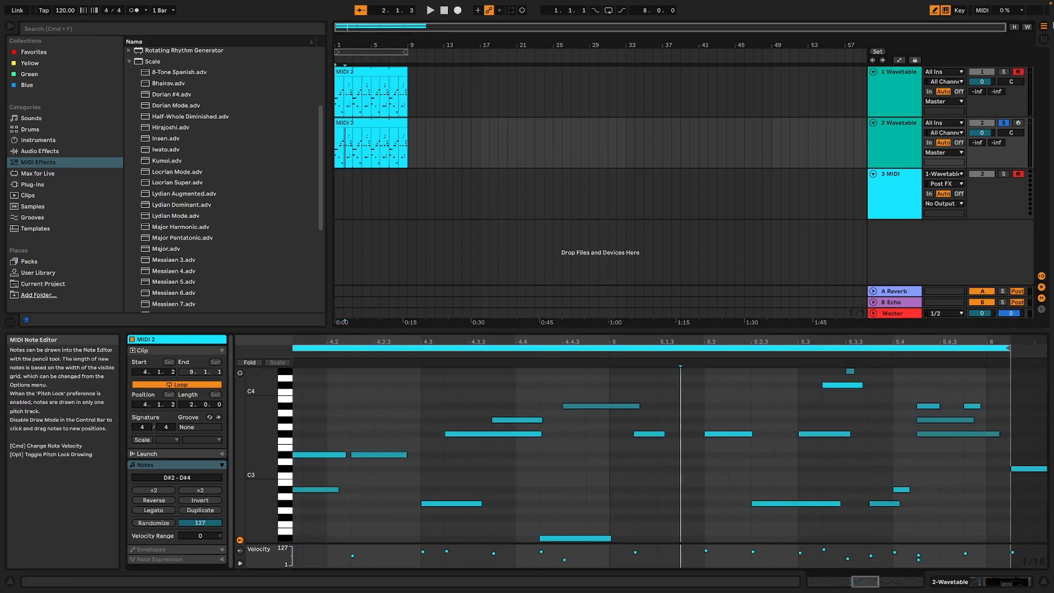
key("b")
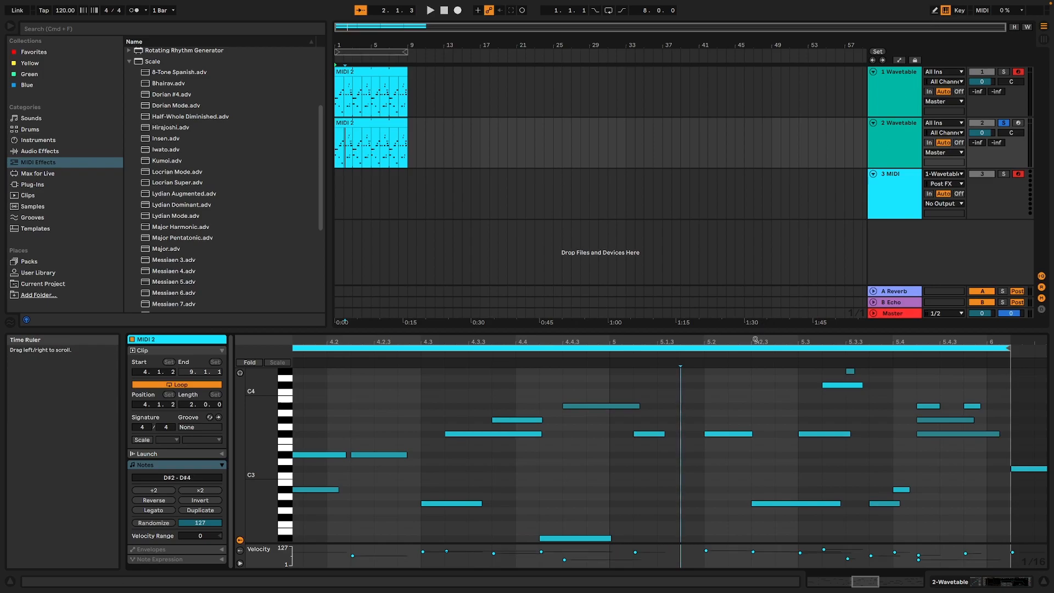
key("super+a")
right_click(727, 384)
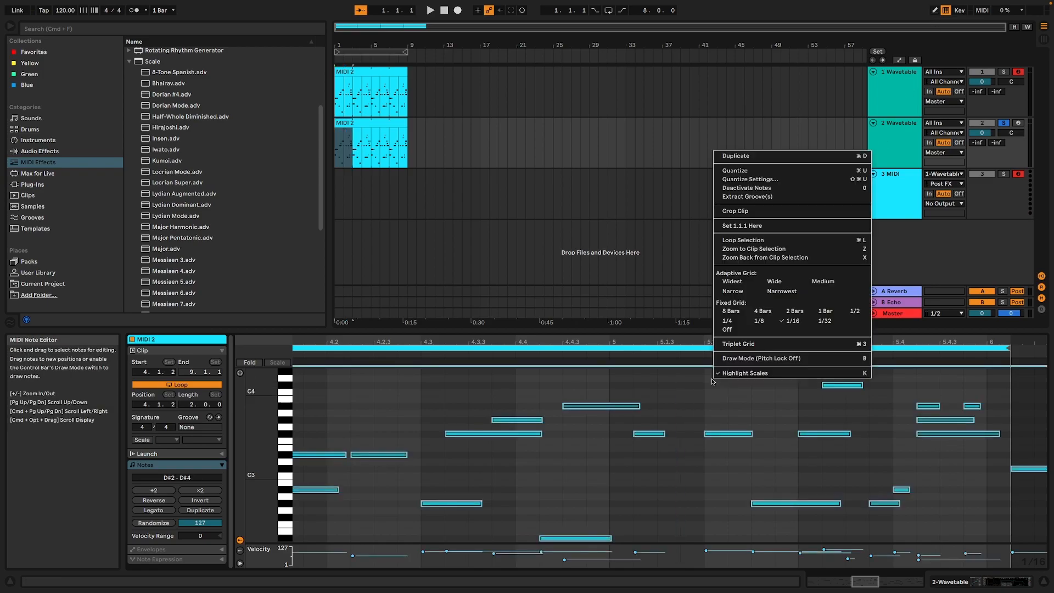
left_click(751, 224)
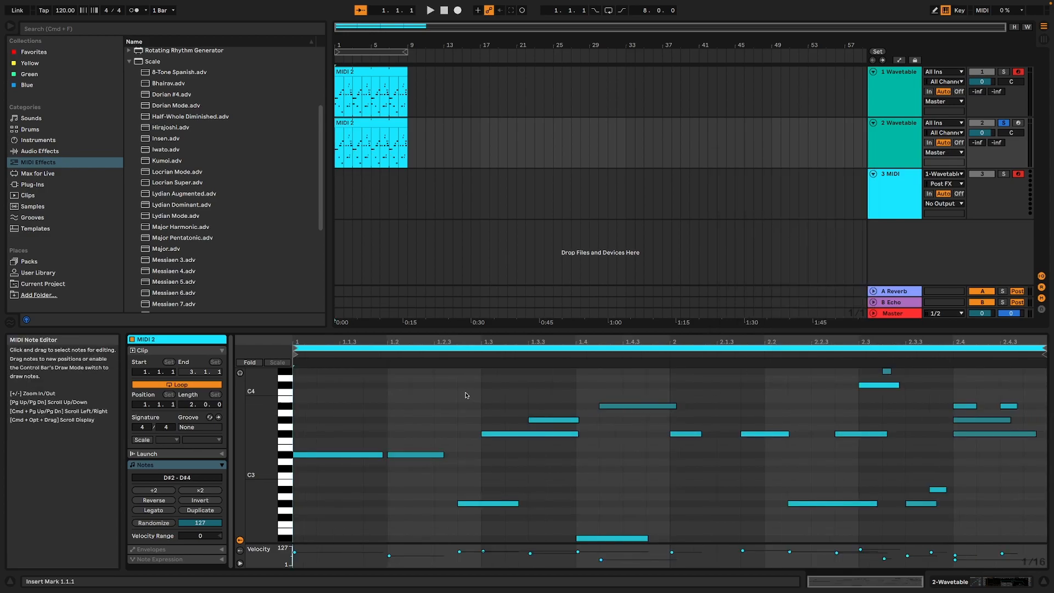
key("space")
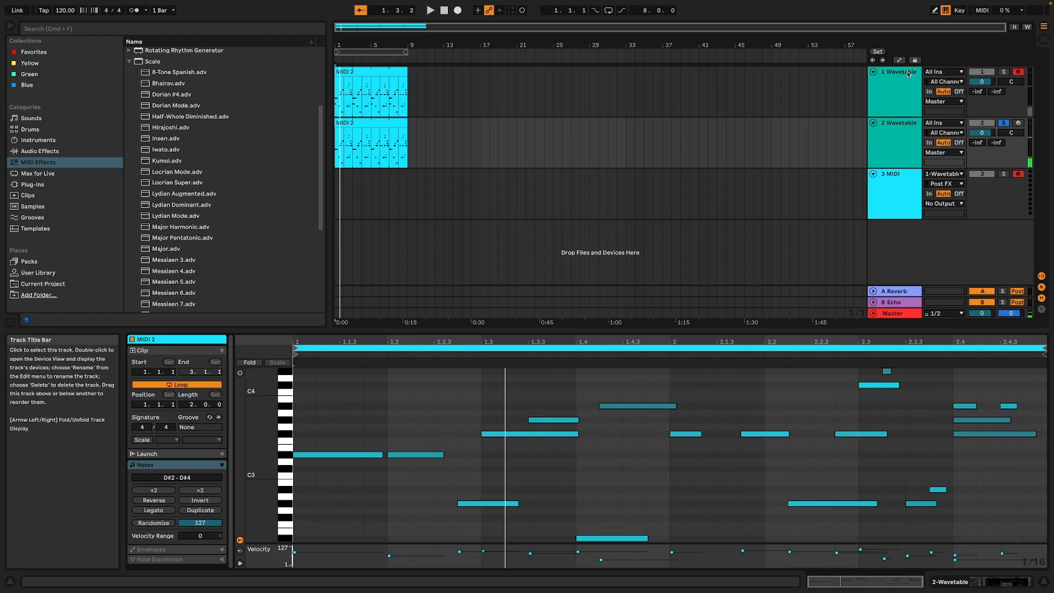
key("space")
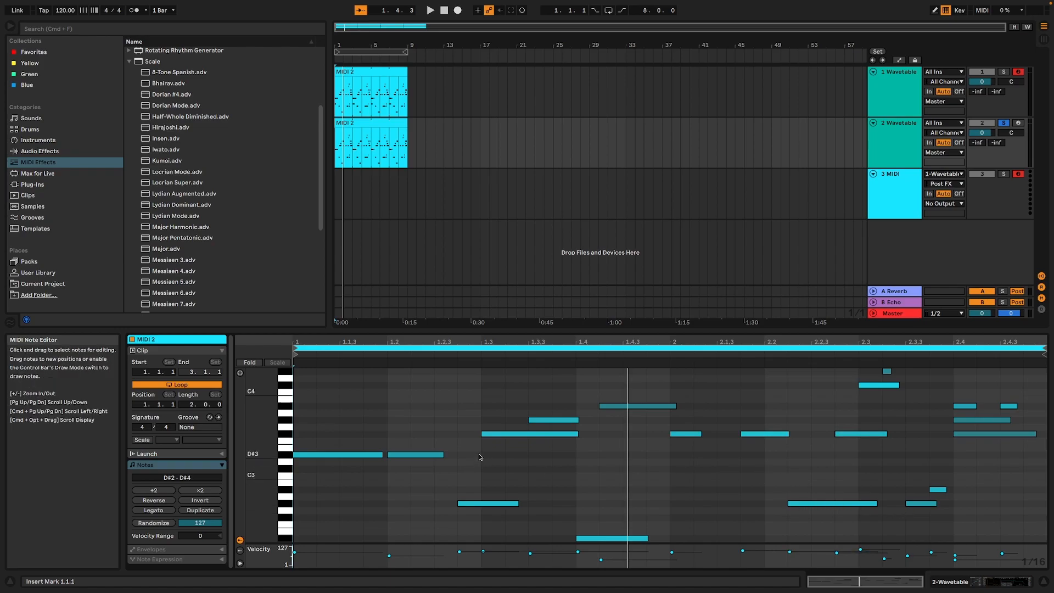
- Reverse all the notes in the 2 Wavetable track's clip and play it back
key("super+a")
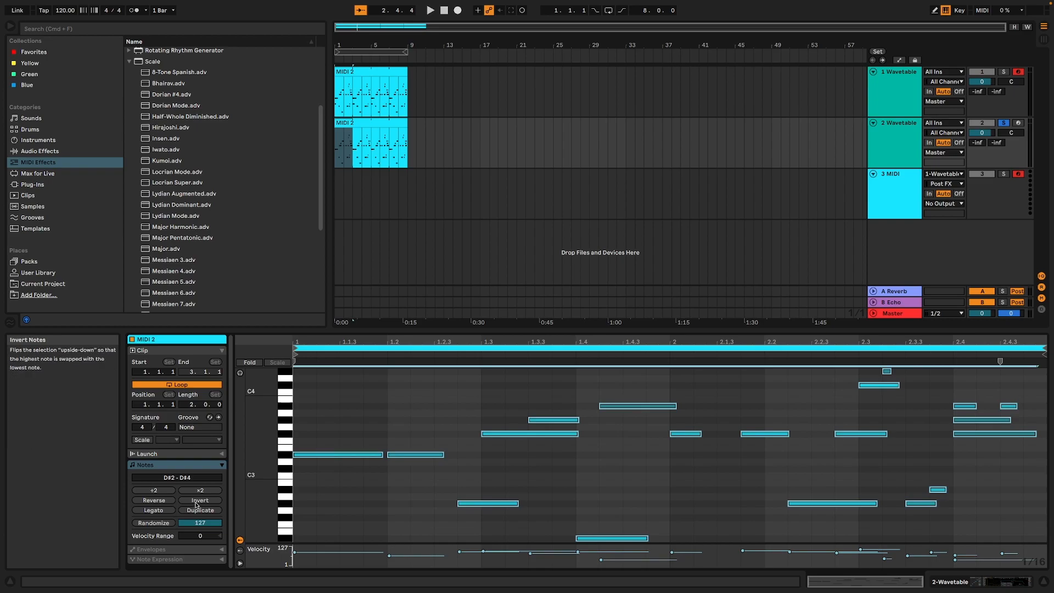
left_click(154, 500)
key("space")
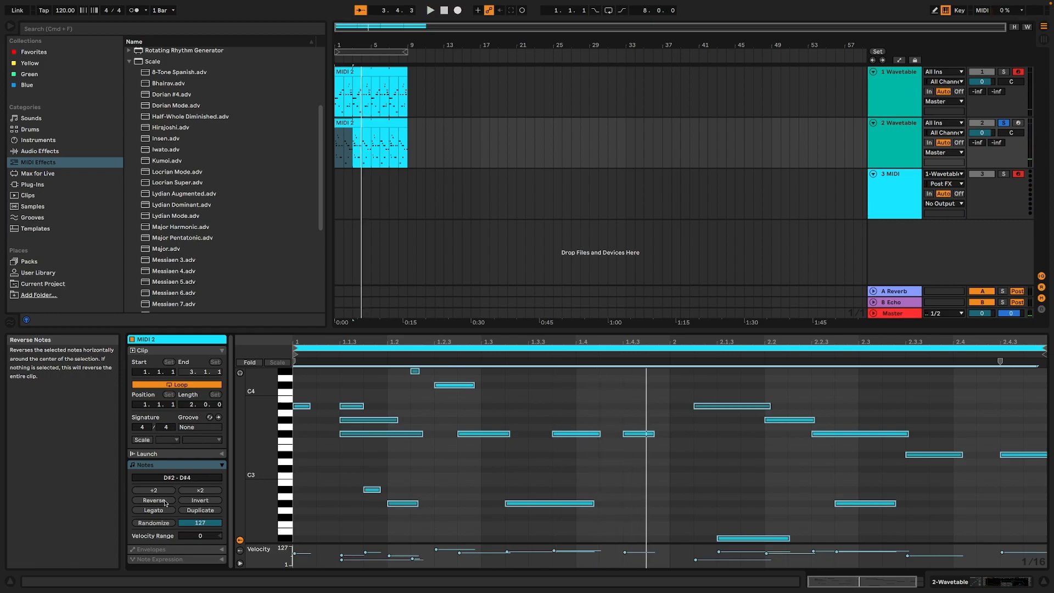
- Invert the pitches of the reversed notes, switching back once to compare both versions
left_click(188, 501)
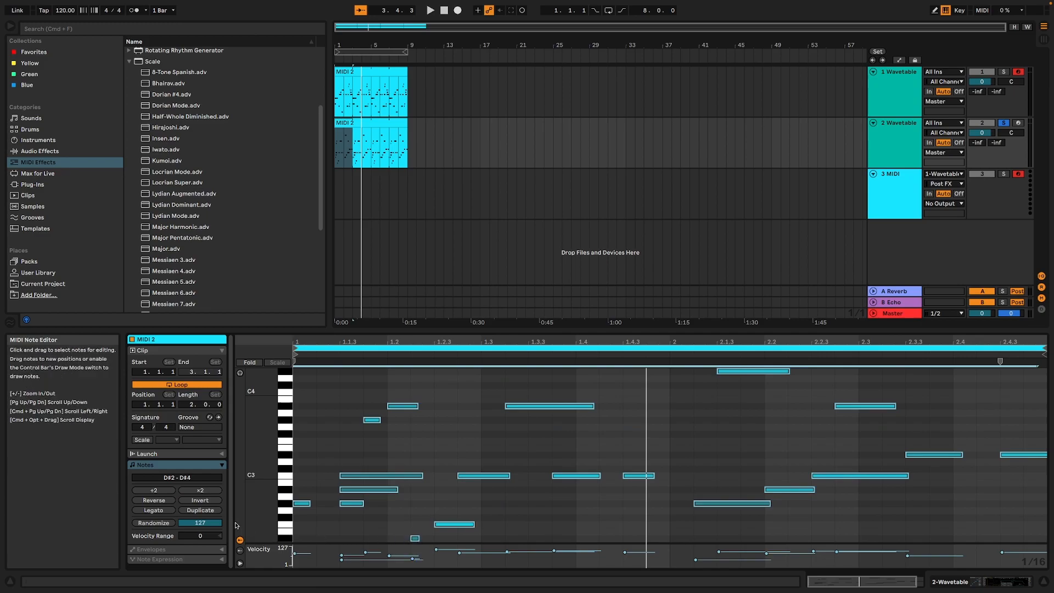
left_click(201, 501)
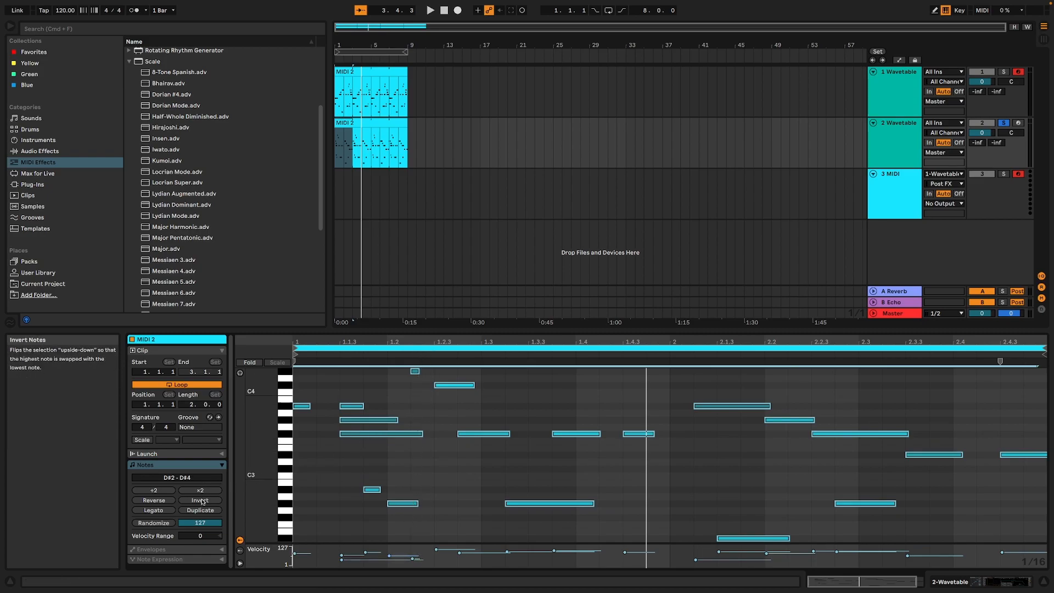
left_click(201, 501)
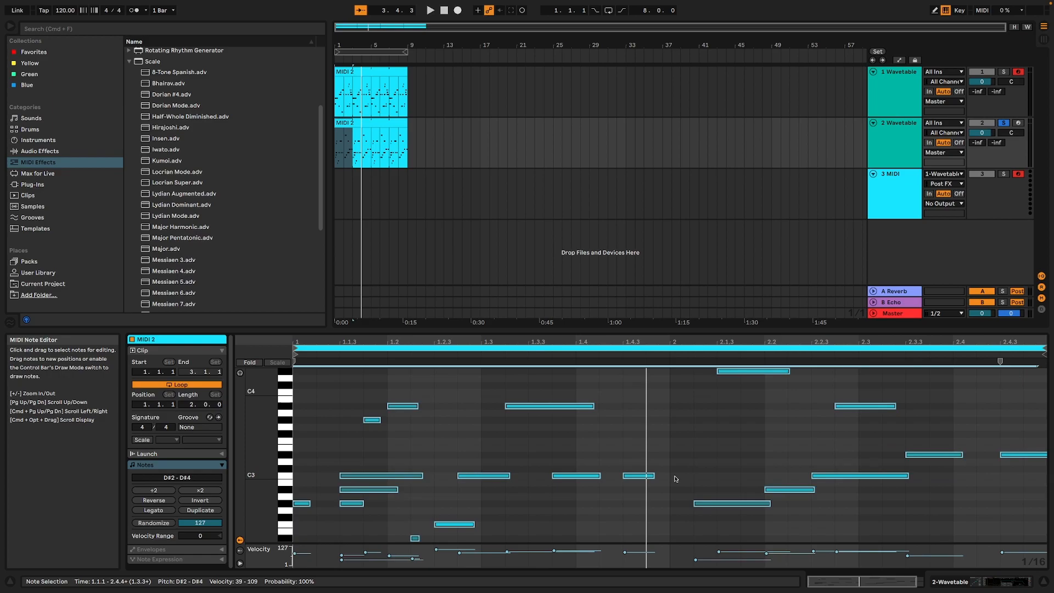
- Play the inverted notes of the 2 Wavetable track's clip and reverse them again
key("space")
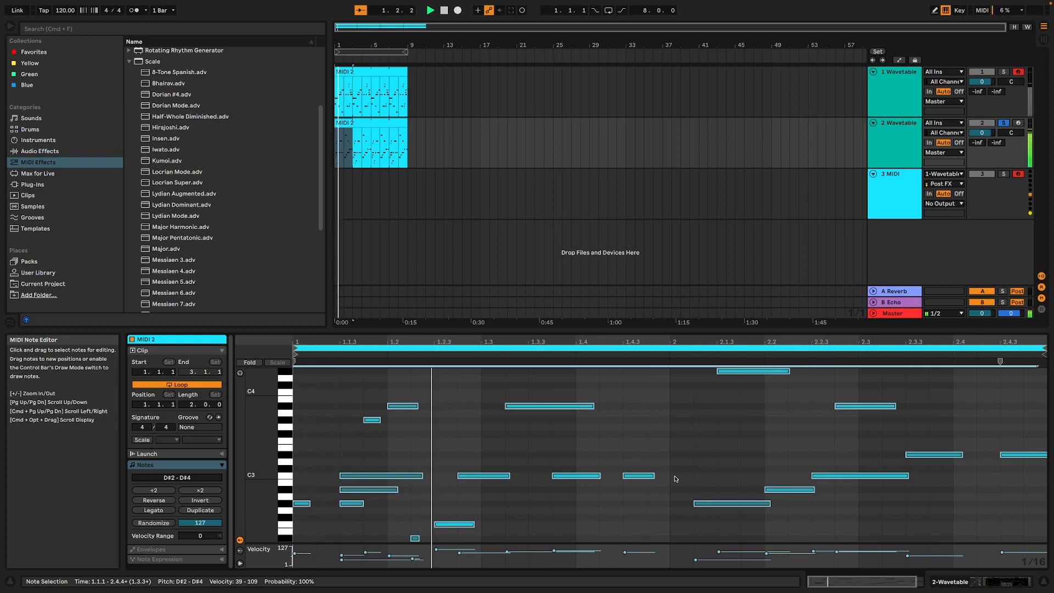
scroll(676, 478, "right", 1)
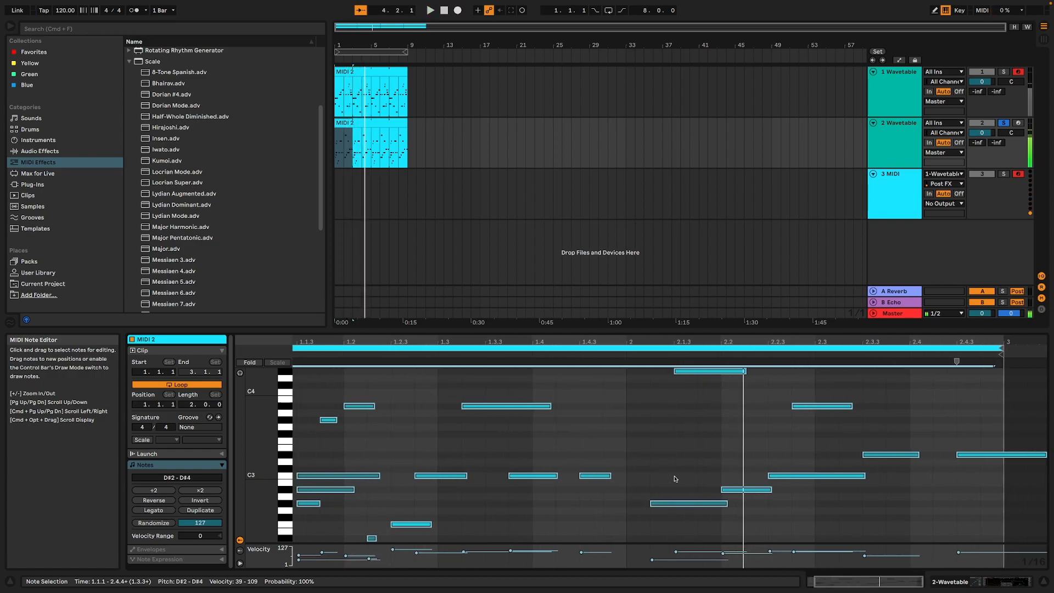
left_click(154, 501)
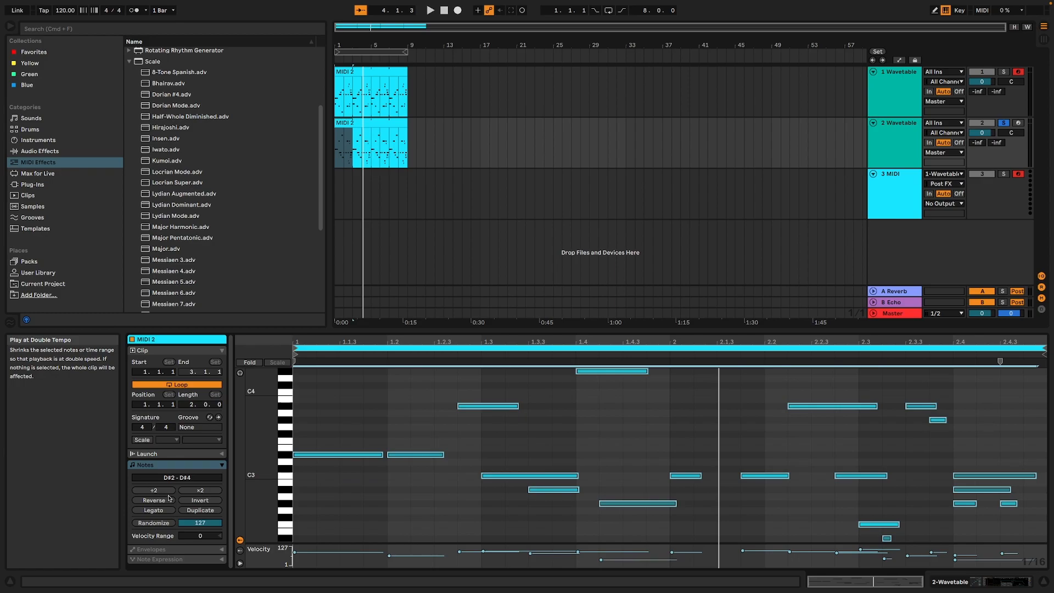
- Stretch the 2 Wavetable clip's notes to twice their length, extend its loop to 4.4.4, and play it
left_click(199, 492)
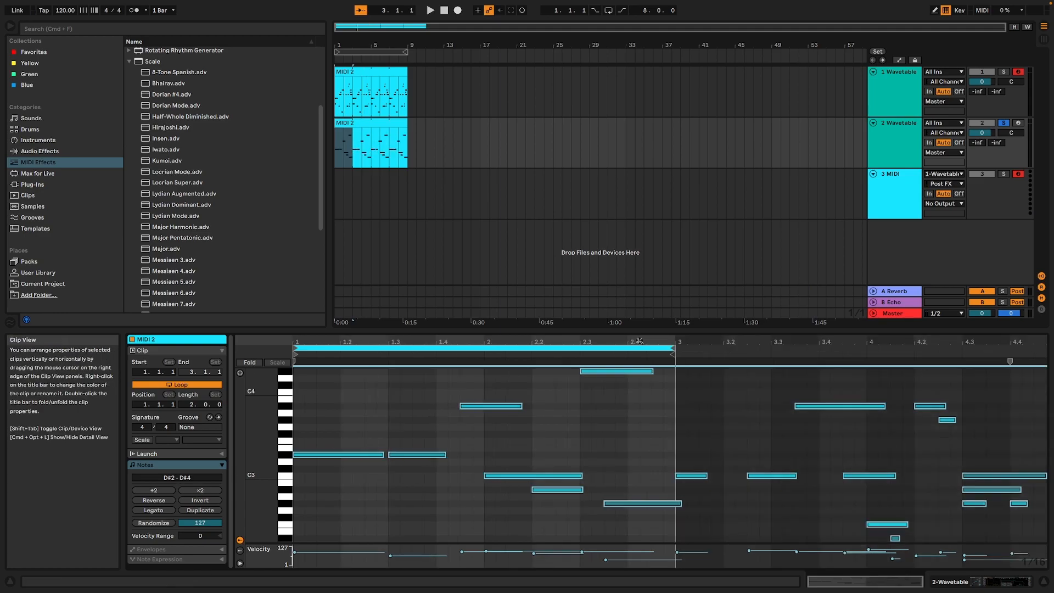
left_click_drag(677, 345, 1043, 359)
key("space")
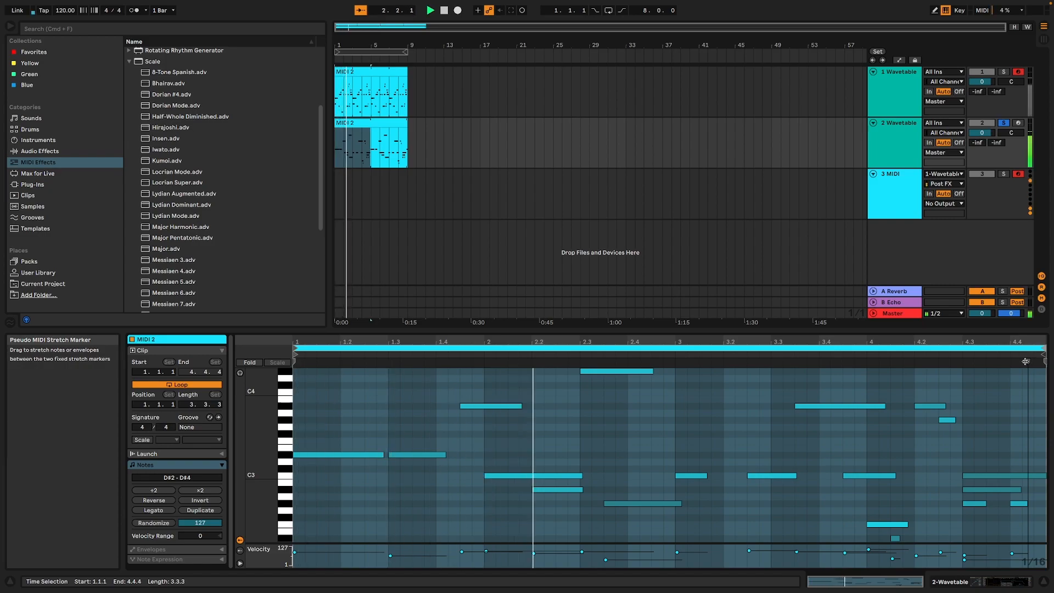
- Shape the 2 Wavetable Amp envelope to 5.79 ms attack and -9.4 dB sustain, and set the oscillator's wave position to 33% while both tracks play
left_click(1029, 589)
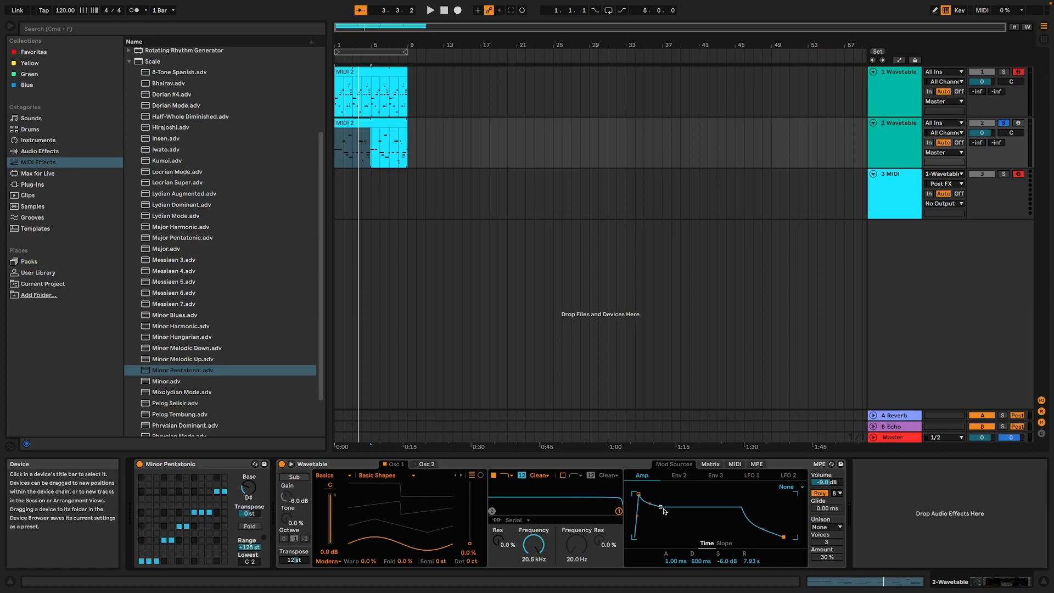
key("space")
mouse_move(640, 494)
left_mouse_down()
mouse_move(666, 510)
mouse_move(641, 495)
left_mouse_up()
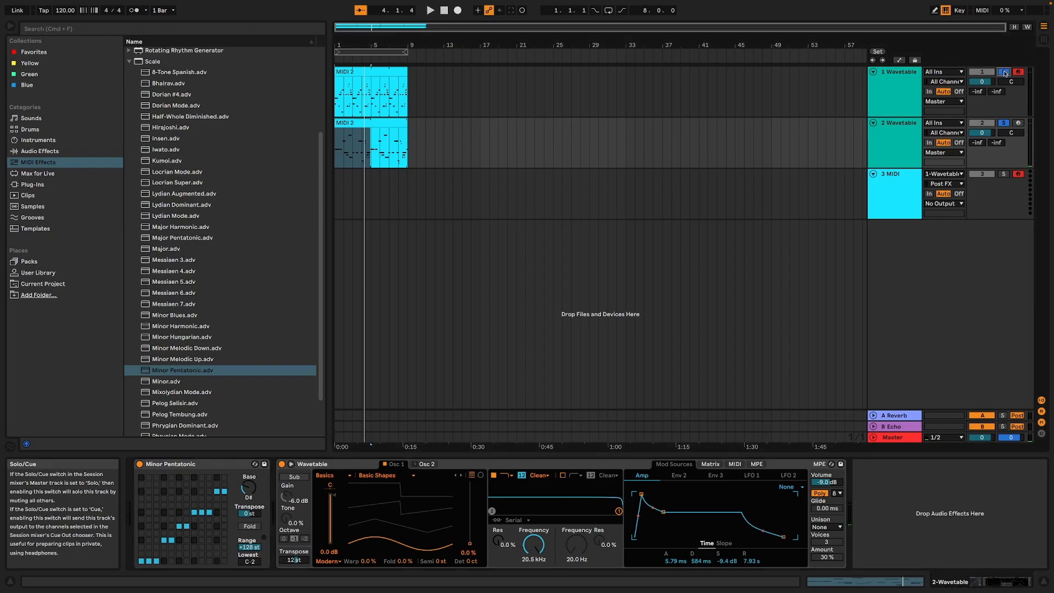
key("space")
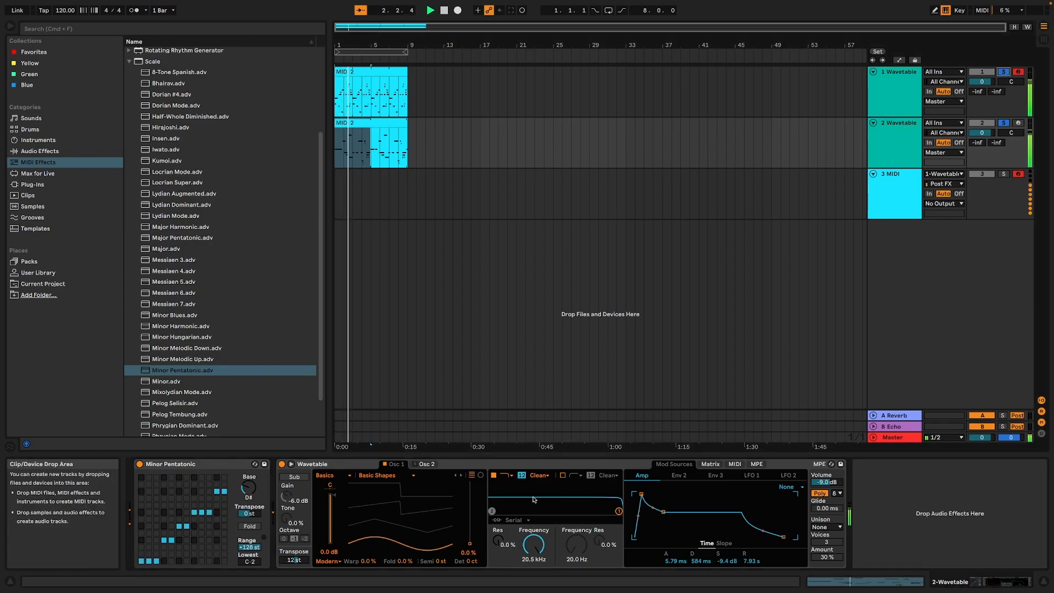
left_click_drag(472, 544, 471, 524)
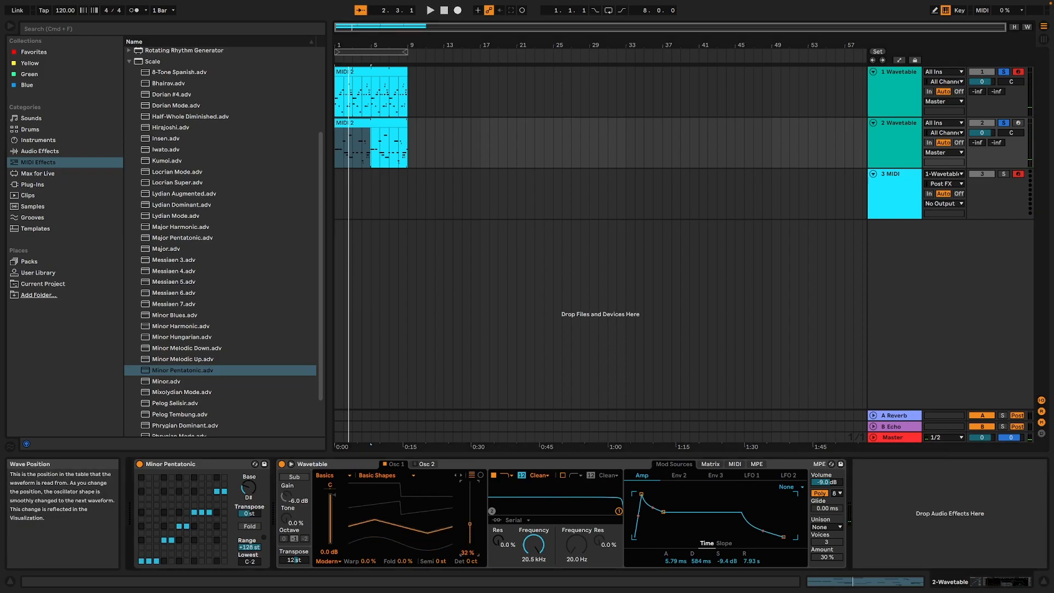
- Add a Reverb to the 2 Wavetable track with 11.2 s decay time and 27% dry/wet, and play it
left_click(40, 151)
double_click(173, 161)
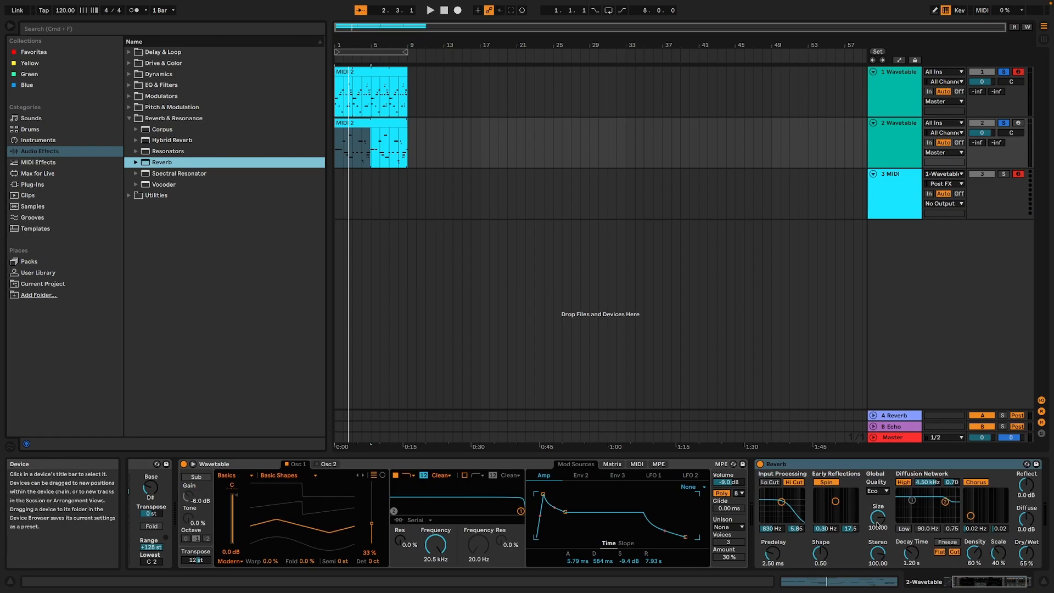
left_click_drag(1027, 553, 1027, 562)
key("space")
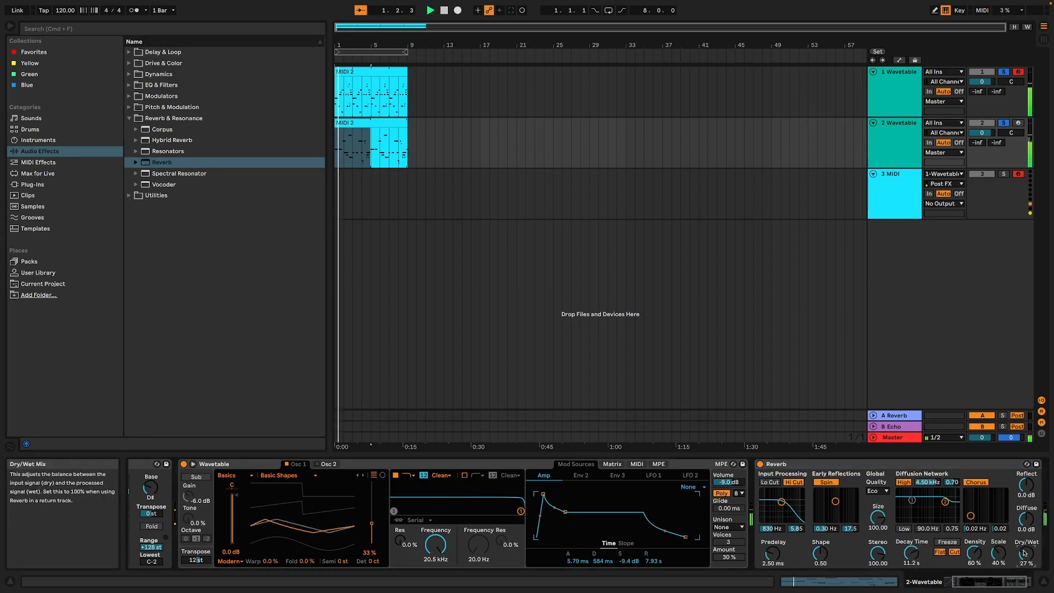
- Set the 2 Wavetable Amp envelope's attack to 54.3 ms and the track's volume to -1.4 dB
left_click_drag(543, 495, 550, 498)
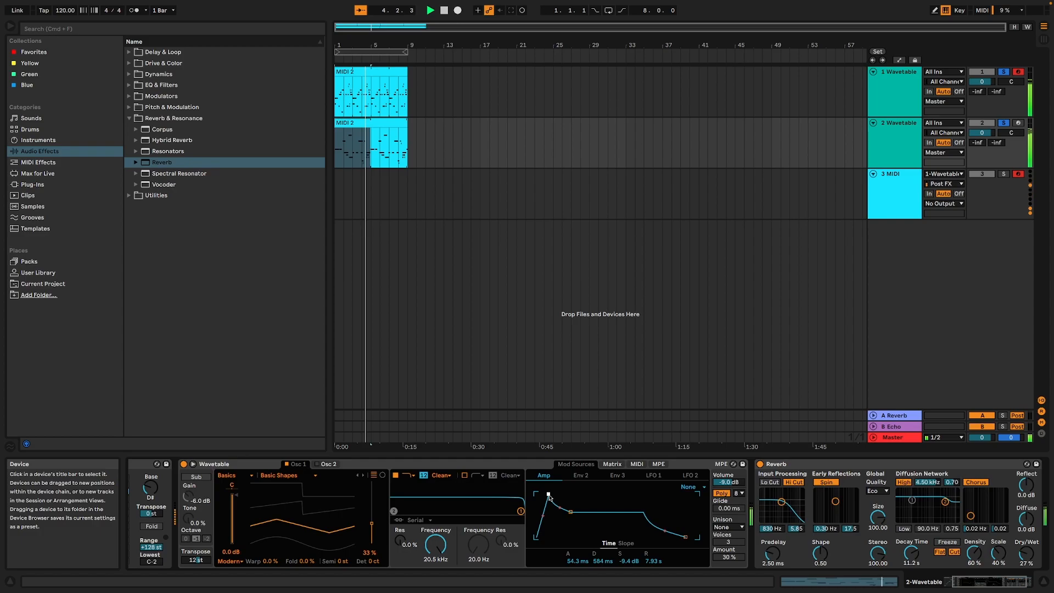
left_click_drag(983, 133, 982, 134)
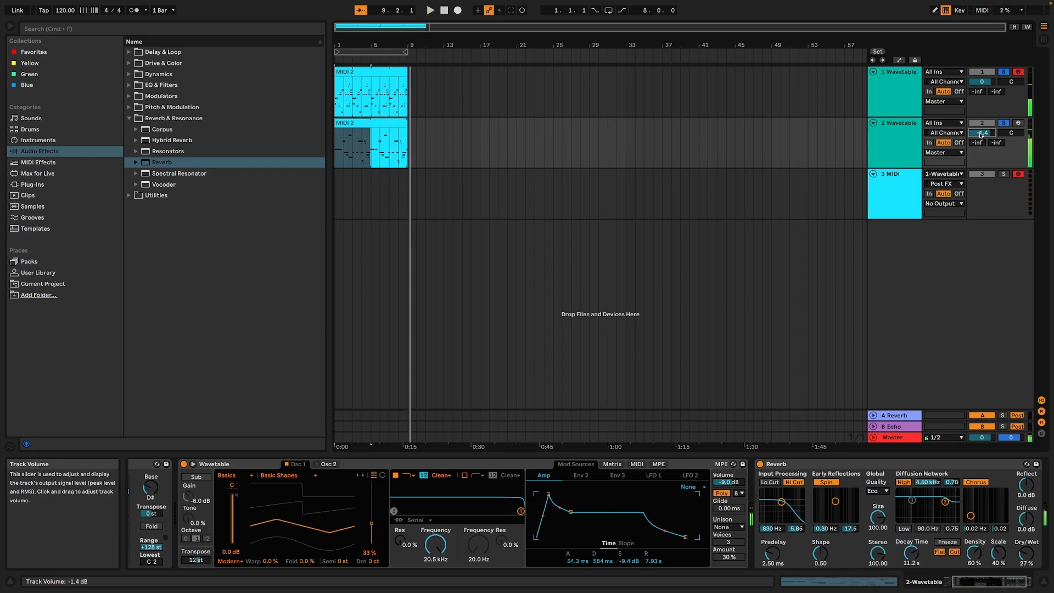
- Check the notes of the 2 Wavetable track's clip and add a new Wavetable instrument track directly below that track
mouse_move(876, 4)
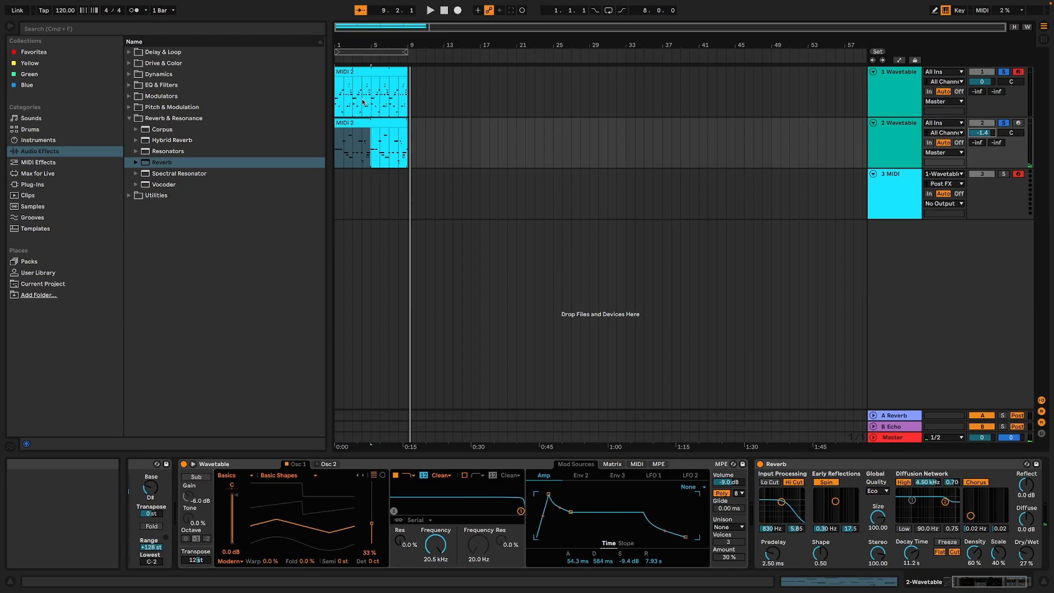
double_click(359, 124)
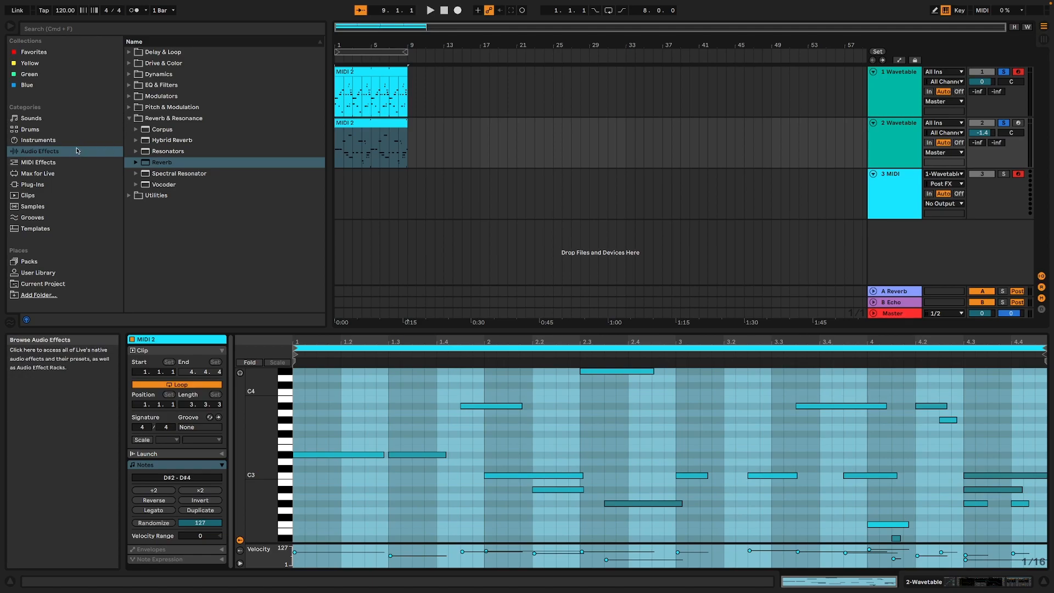
left_click(41, 141)
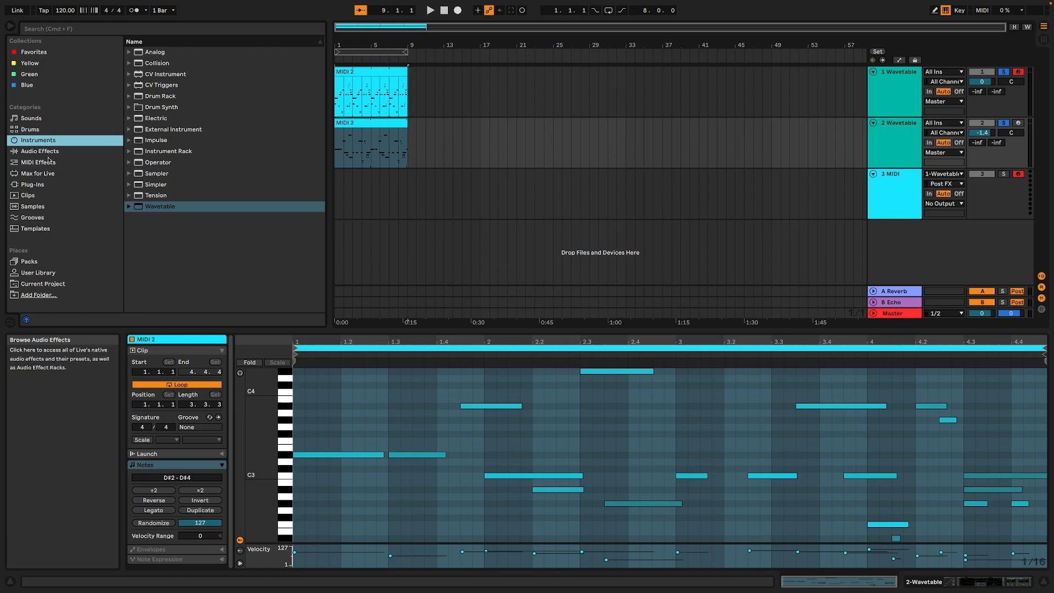
left_click(50, 150)
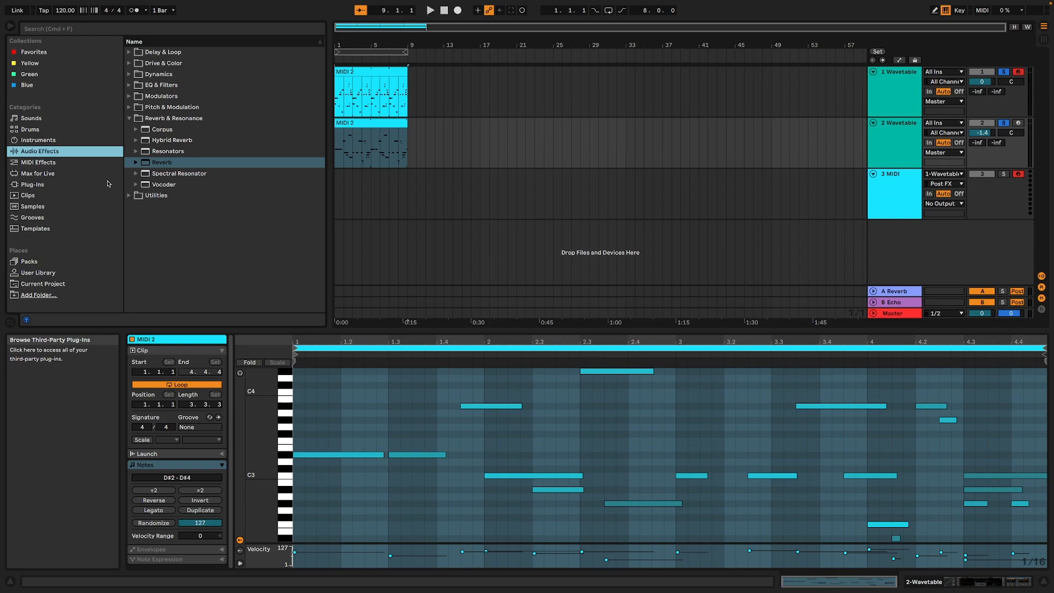
left_click(54, 142)
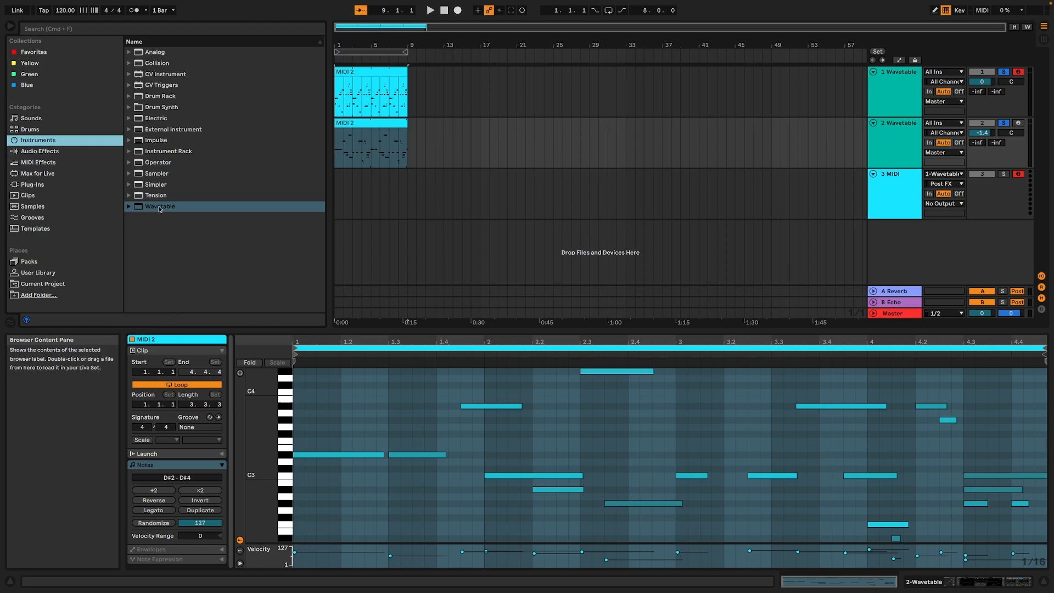
left_click_drag(158, 211, 881, 241)
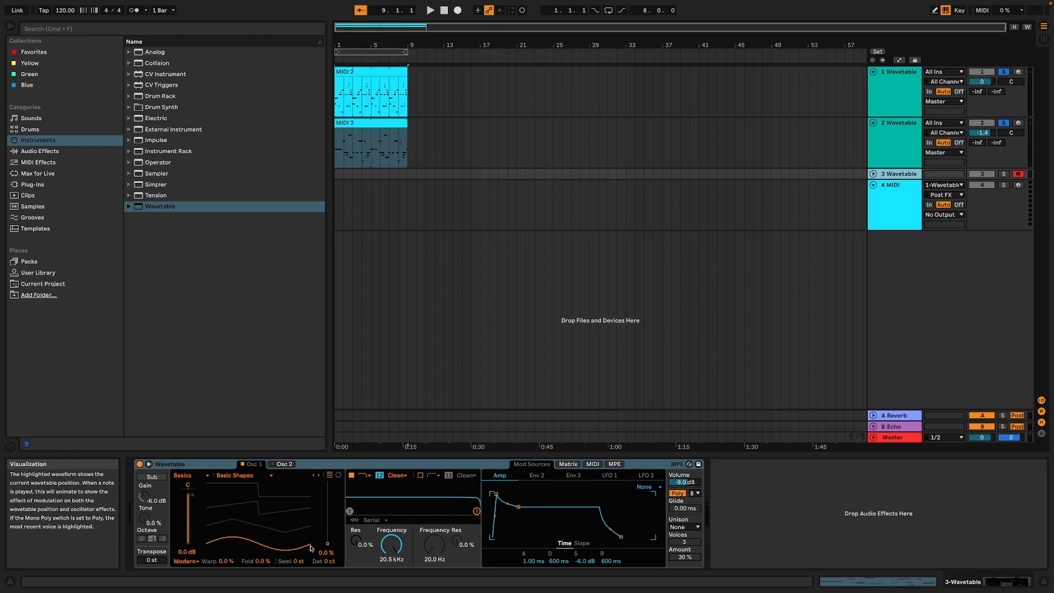
- Solo the 3 Wavetable track, set its oscillator's wave position to 54%, and lower the first filter's cutoff to about 489 Hz
left_click_drag(328, 543, 327, 510)
left_click(1004, 173)
left_click_drag(477, 511, 408, 508)
- Modulate Filter 1 Freq with Env 2 by 38 and lower the filter's cutoff to 104 Hz
left_click(536, 476)
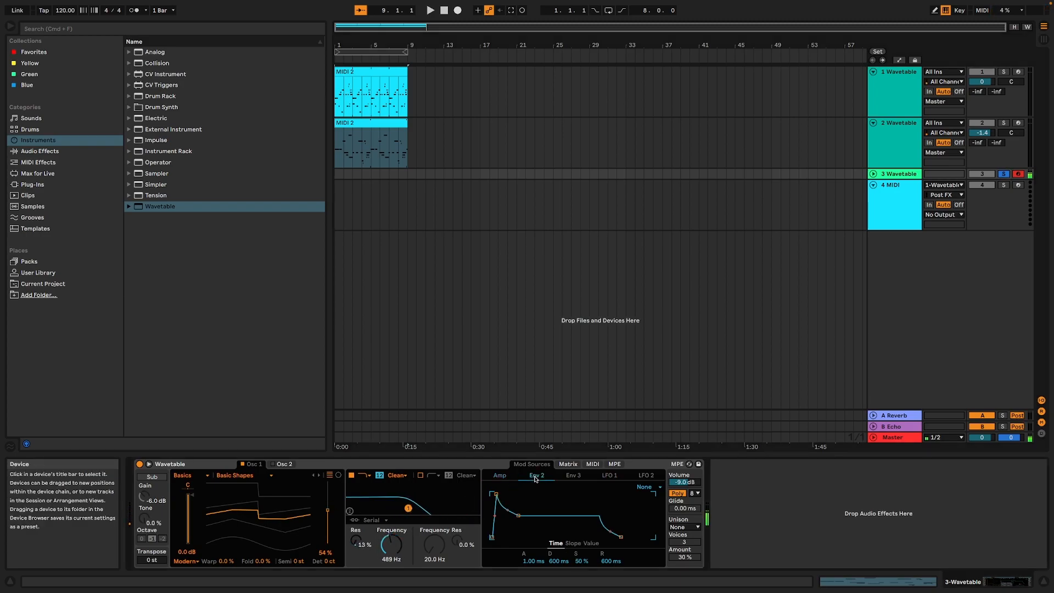
left_click(568, 465)
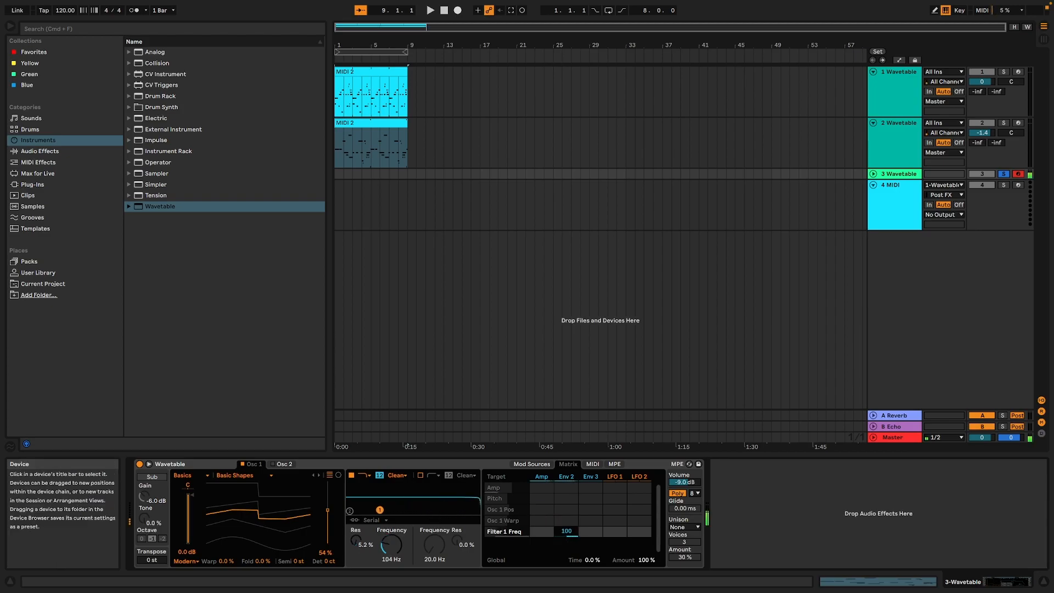
left_click_drag(565, 531, 566, 550)
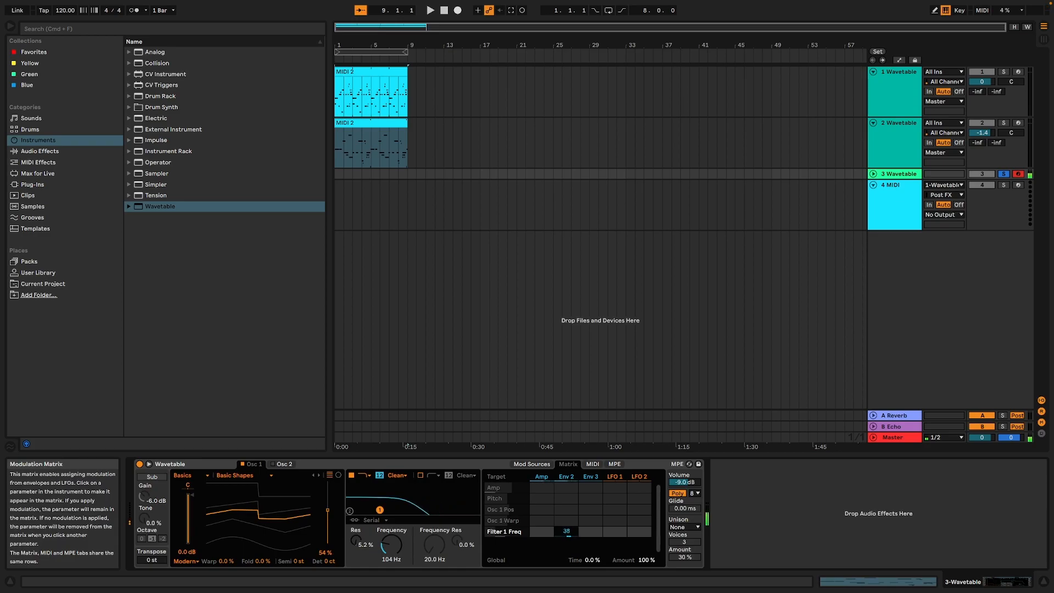
- Transpose the 3 Wavetable instrument by -24 st and enable its sub oscillator
left_click(152, 560)
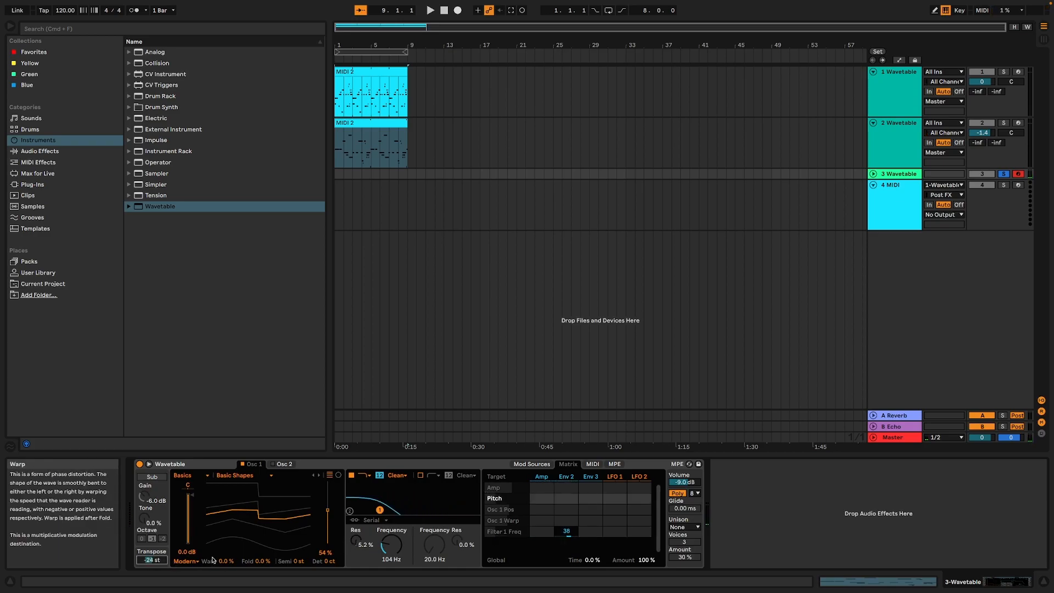
left_click(156, 477)
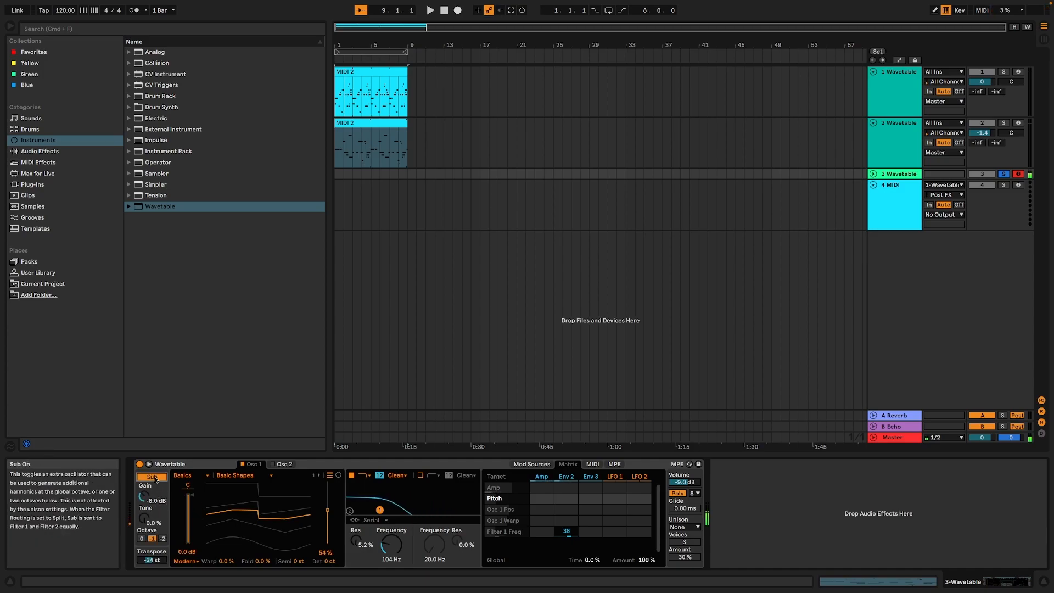
- Switch the first filter to the SMP circuit with 9.38 dB drive, 48.5 Hz cutoff and 26% resonance
left_click(398, 476)
left_click(395, 509)
left_click(362, 560)
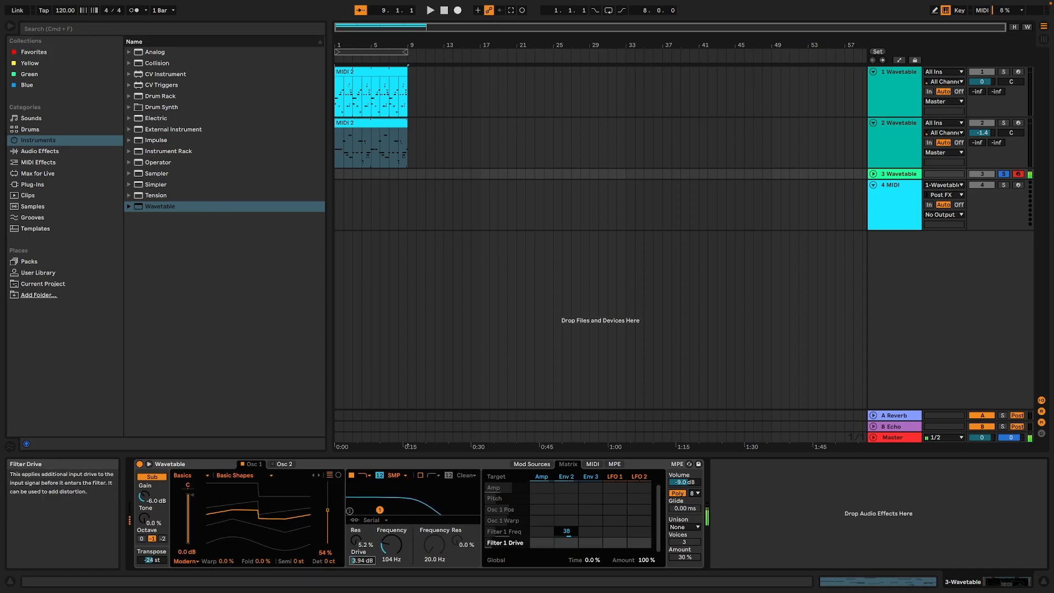
left_click_drag(362, 560, 362, 555)
mouse_move(380, 510)
left_mouse_down()
mouse_move(356, 530)
mouse_move(365, 506)
left_mouse_up()
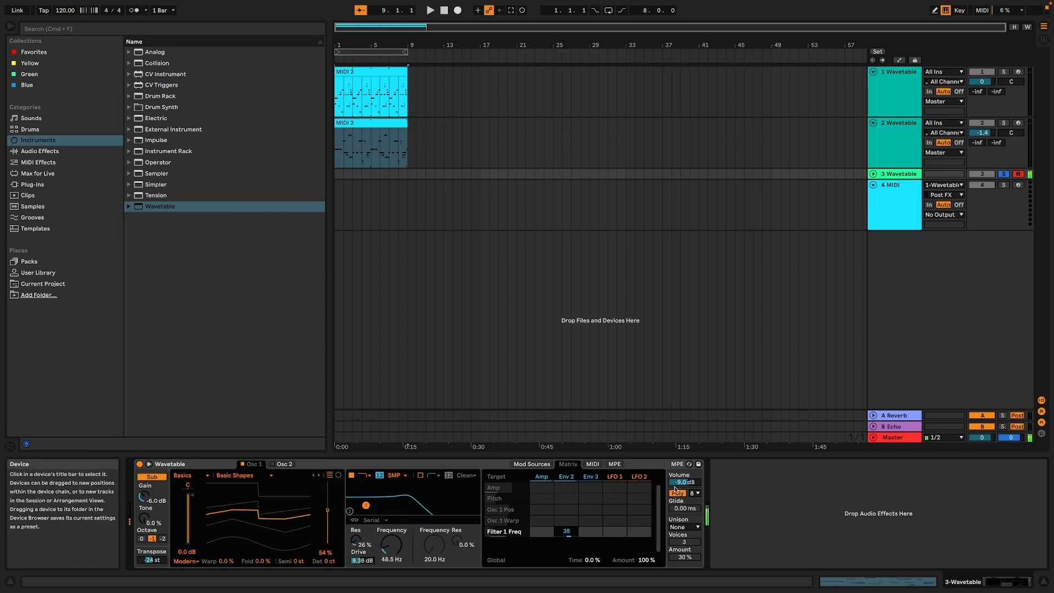
- Set the 3 Wavetable instrument's volume to -10 dB and switch it to Mono
left_click_drag(685, 482, 685, 485)
left_click(693, 493)
left_click(681, 493)
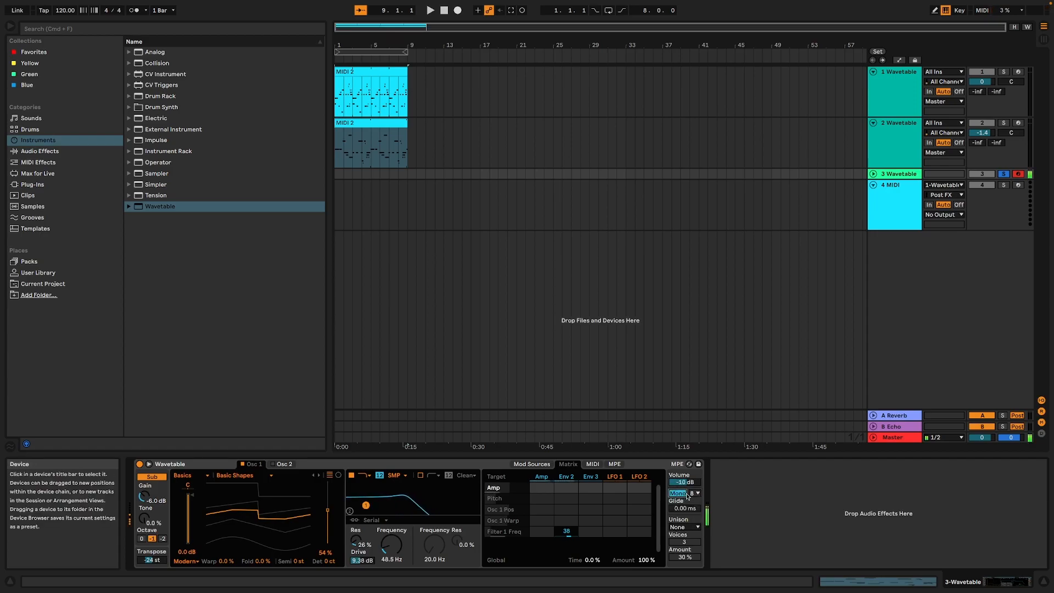
- Create an empty two-bar MIDI clip from 1.1.1 to 3.1.1 on the 3 Wavetable track and enable Draw Mode
left_click(351, 182)
left_click_drag(350, 175, 336, 176)
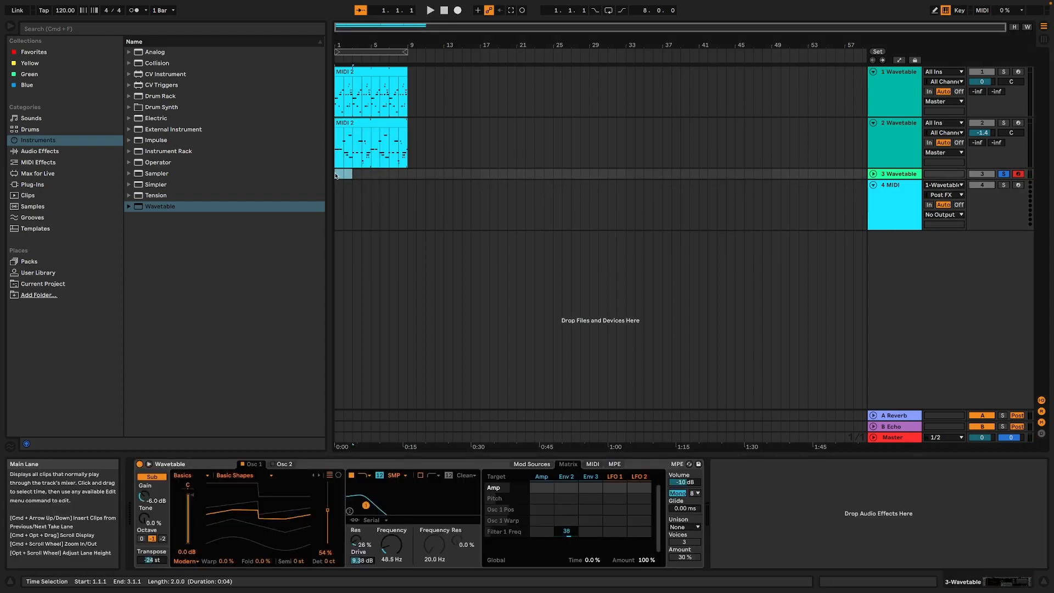
key("super+shift+m")
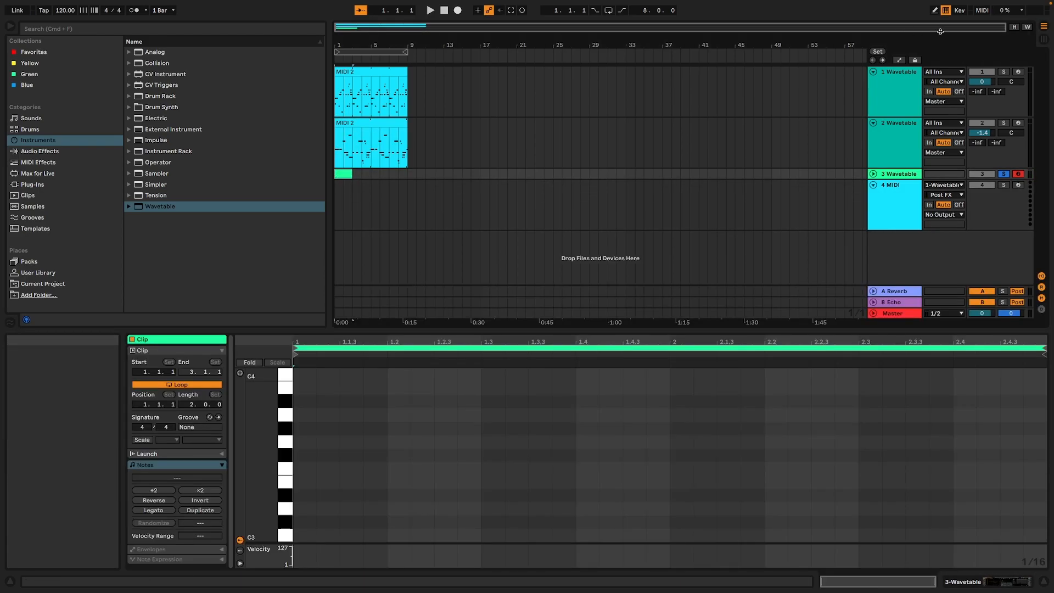
left_click(936, 10)
- Add the Minor Pentatonic scale effect before the Wavetable on track 3 and set its base to D#
left_click(915, 174)
left_click(1001, 582)
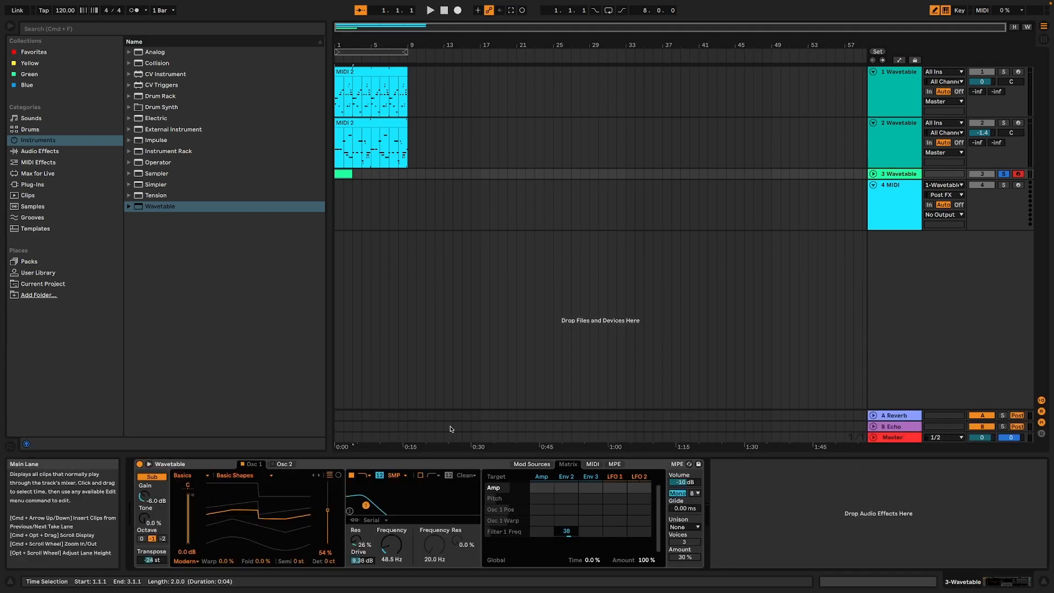
left_click(38, 162)
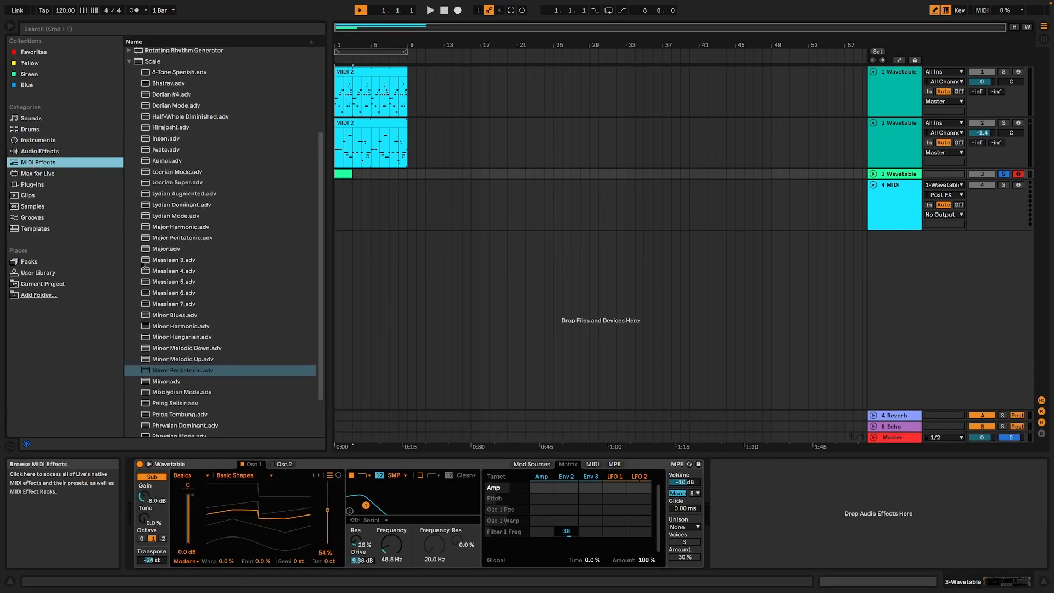
left_click(163, 371)
double_click(163, 371)
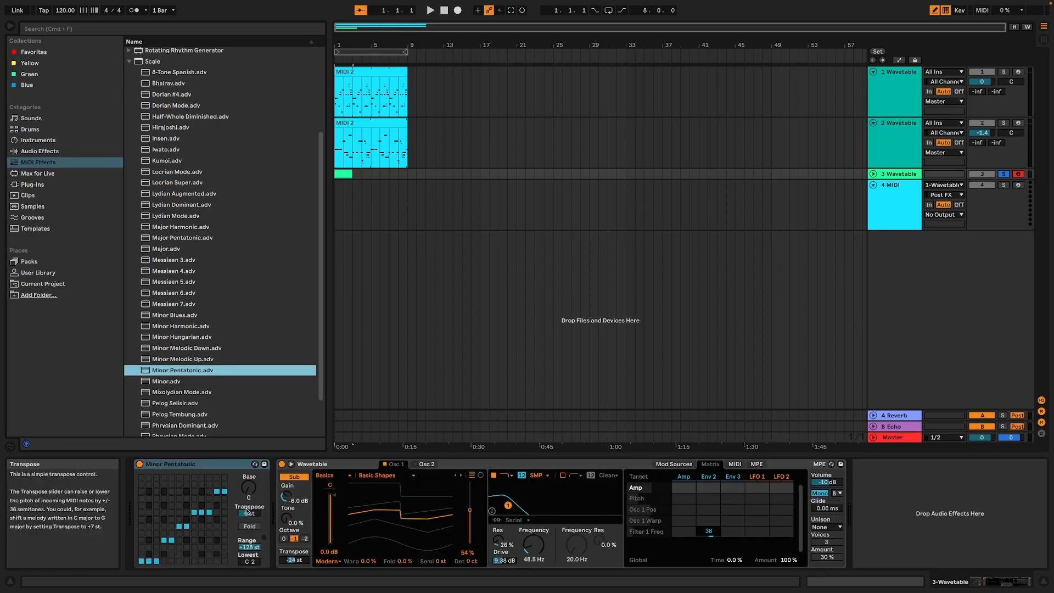
left_click_drag(249, 488, 248, 479)
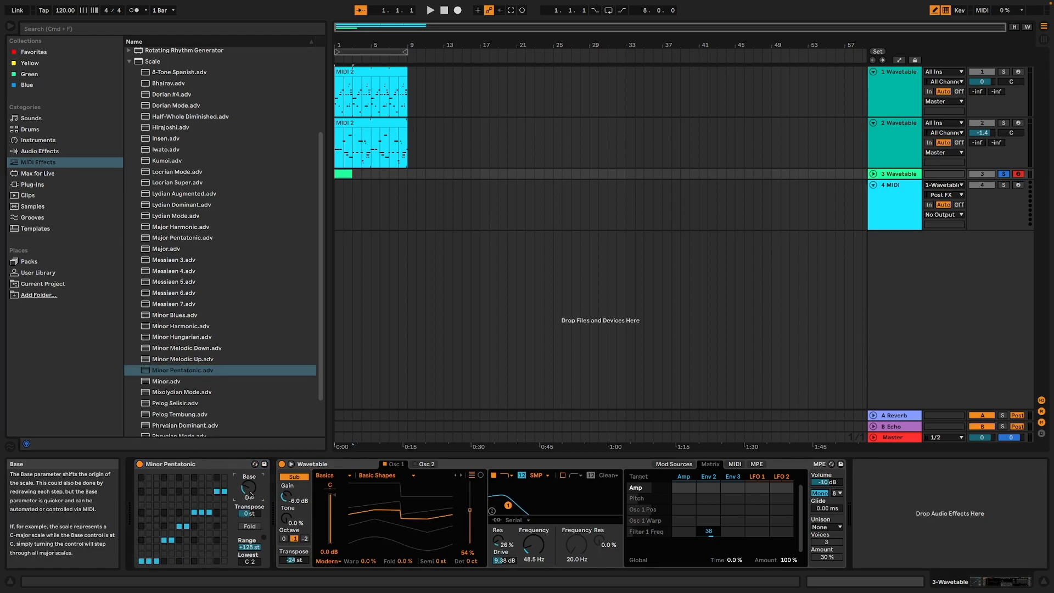
- Open the track 3 clip in the note editor and set its fixed grid to 1/16
key("shift+Tab")
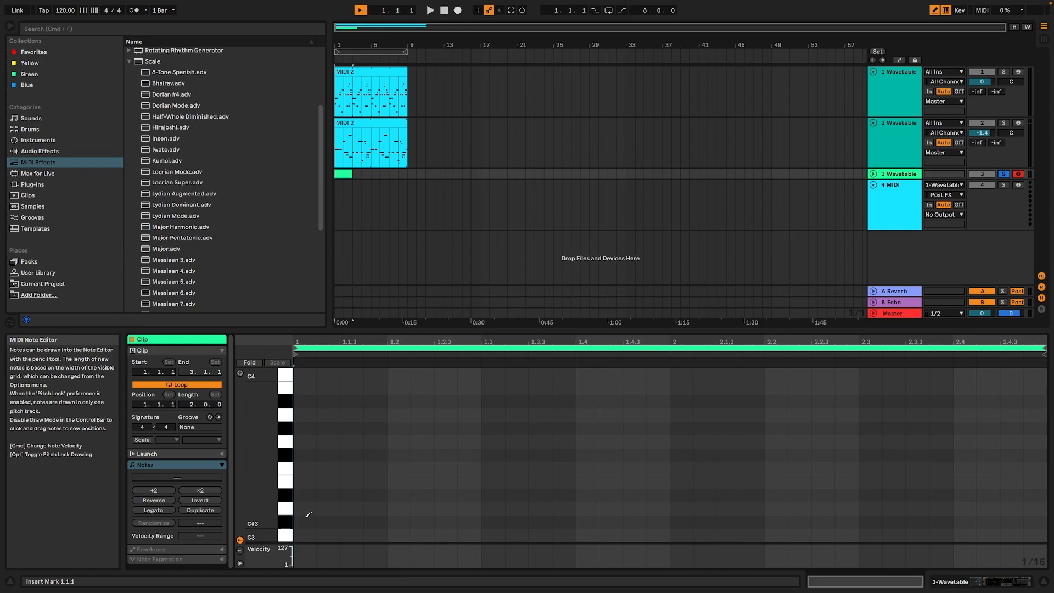
right_click(341, 497)
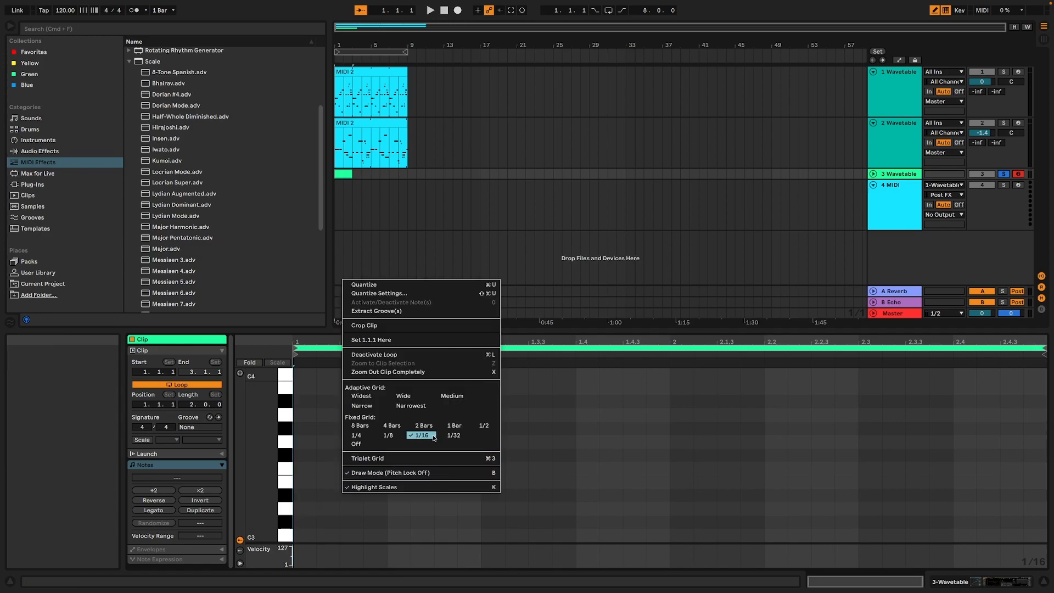
left_click(429, 436)
- Draw a stepped pattern of sixteenth notes between C#3 and A#3 across both bars of the clip
left_click(309, 522)
left_click(375, 521)
left_click(376, 496)
left_click_drag(399, 508, 422, 508)
mouse_move(446, 482)
left_mouse_down()
mouse_move(494, 469)
mouse_move(611, 468)
left_mouse_up()
left_click_drag(658, 469, 705, 482)
left_click_drag(752, 508, 776, 522)
left_click_drag(870, 455, 894, 455)
left_click_drag(917, 415, 988, 401)
left_click(1036, 468)
left_click(1036, 495)
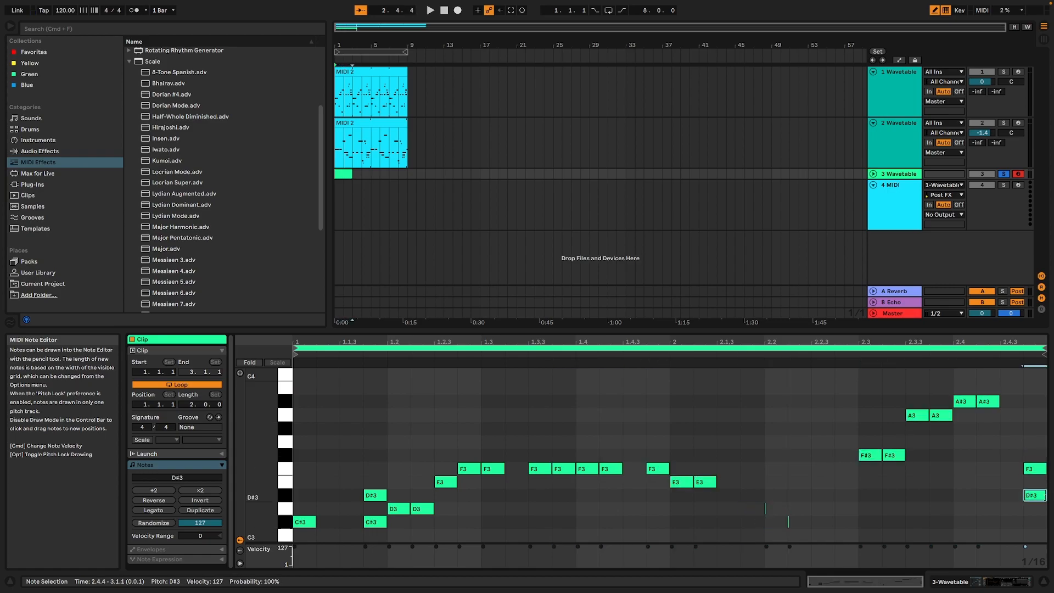
- Fill out bar 2 with A3 at 2.1.3, G#3 at 2.1.4, D3 at 2.2.1, C#3 at 2.2.2 and D3 at 2.3.3
left_click(918, 509)
left_click(799, 522)
left_click(770, 509)
left_click(744, 430)
left_click(724, 415)
- During playback, change the 1.3.1 note to A#3 and the 1.2.2 note to C#3, and add A3 at 1.1.3
key("space")
left_click(492, 468)
left_click(493, 402)
left_click(351, 414)
left_click(423, 522)
left_click(424, 509)
key("space")
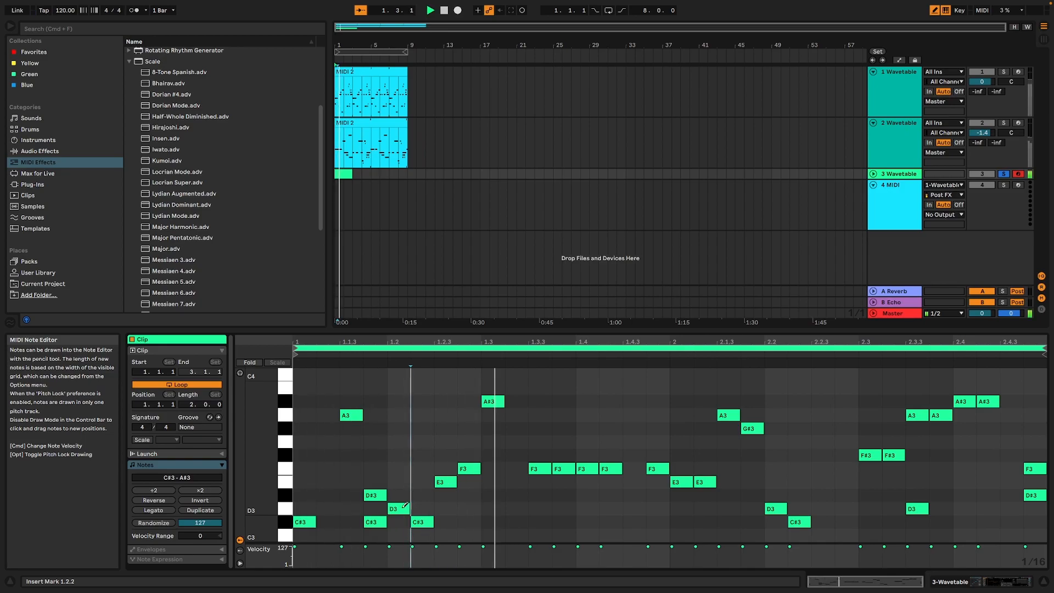
- Add D3 at 1.1.2 and G#3 at 1.3.2, and remove the D#3 at 1.1.4
left_click(355, 508)
left_click(328, 508)
left_click(351, 509)
left_click(417, 454)
left_click(421, 455)
left_click(517, 428)
key("space")
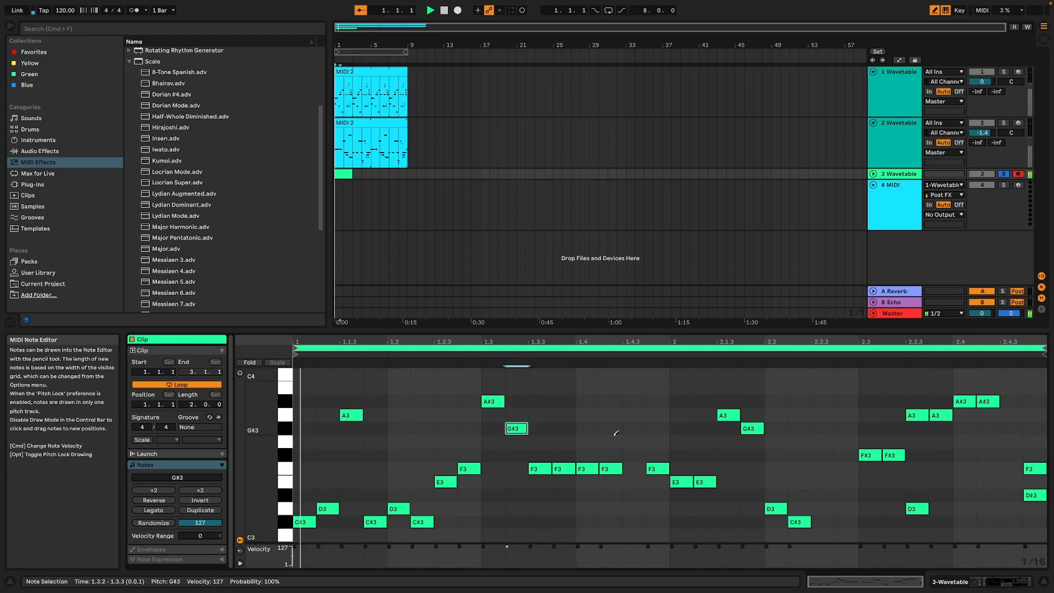
- Add F#3 at 1.4.3 and D#3 at 2.2.4, and delete the D3 at 1.2.1
left_click(634, 456)
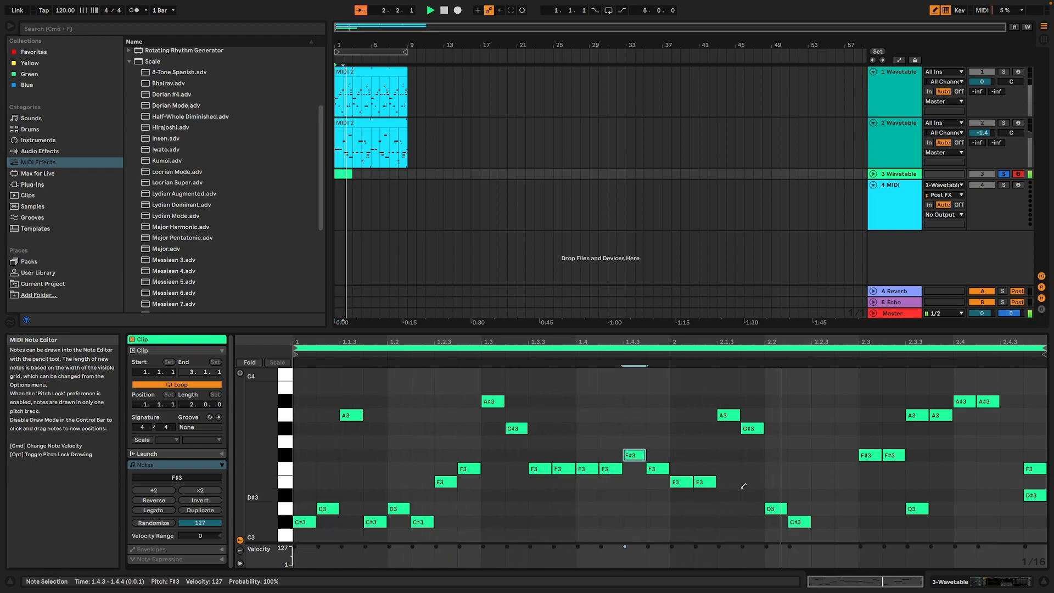
left_click(846, 496)
key("space")
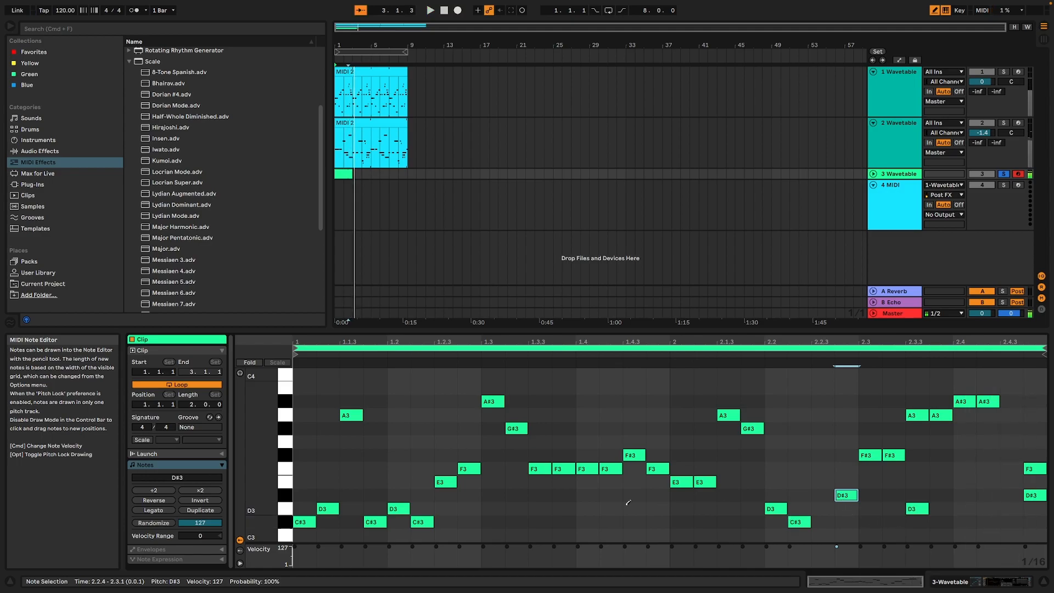
left_click(397, 505)
key("space")
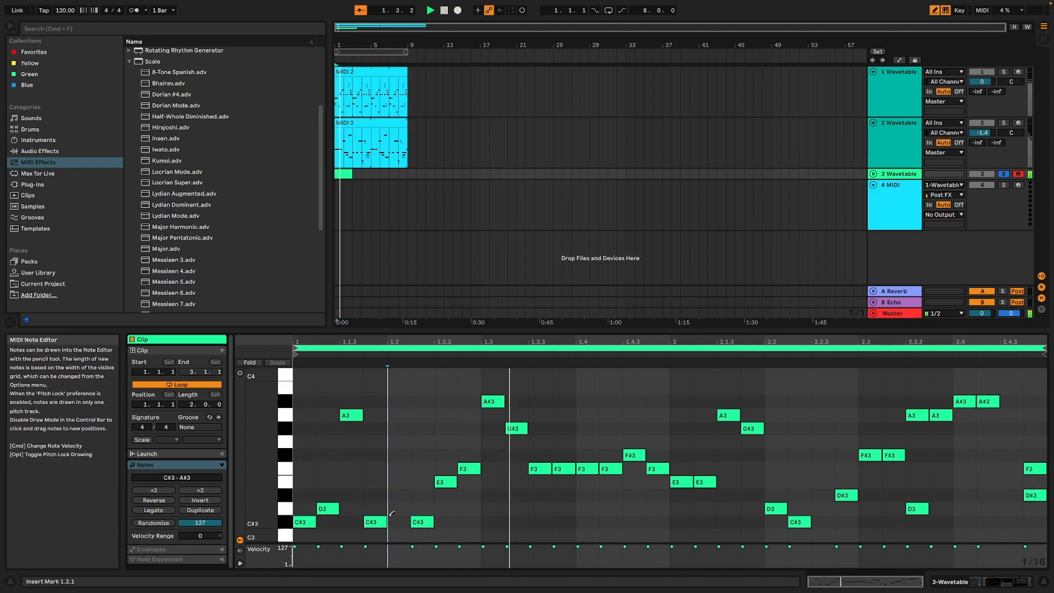
left_click(587, 469)
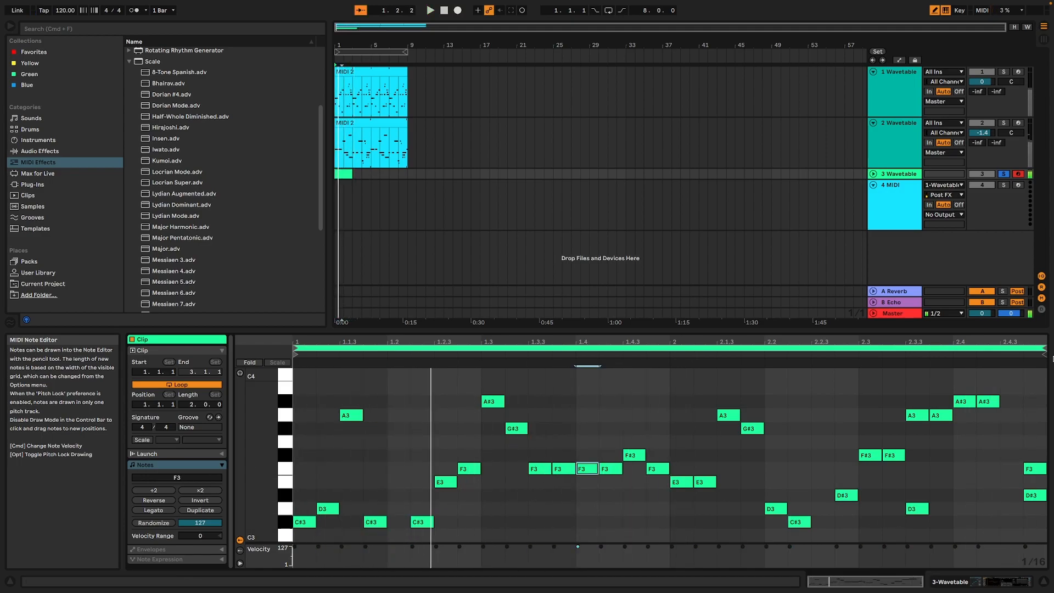
- Shorten the clip loop to three beats, ending at 1.4.1, and replace the F3 at 1.3.4 with D3
left_click_drag(1047, 348, 576, 355)
key("space")
left_click(564, 470)
left_click(565, 509)
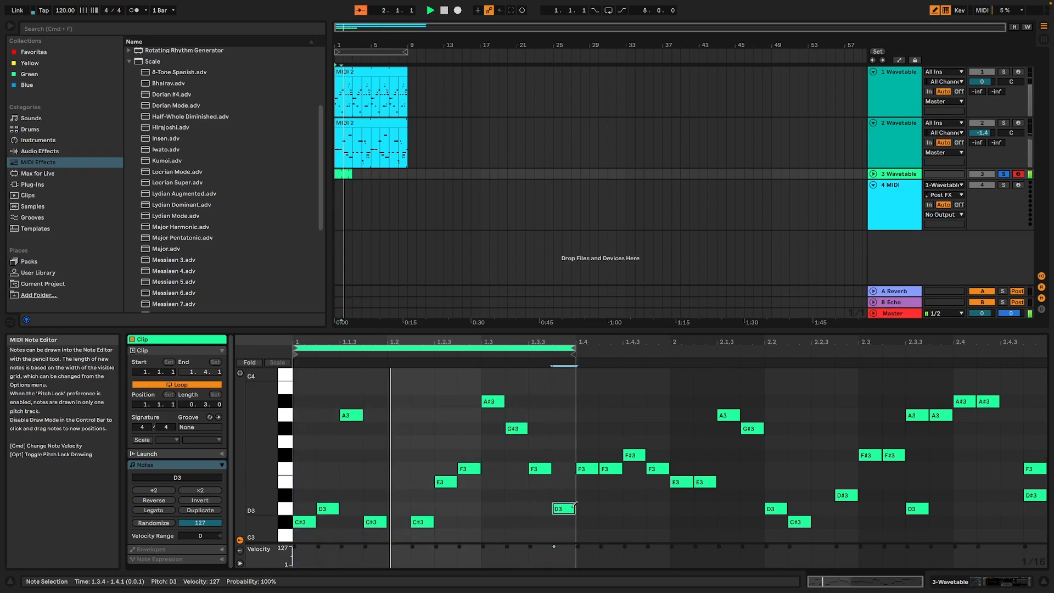
- Return to the track's devices and extend the track 3 clip to bar 9
left_click(1007, 587)
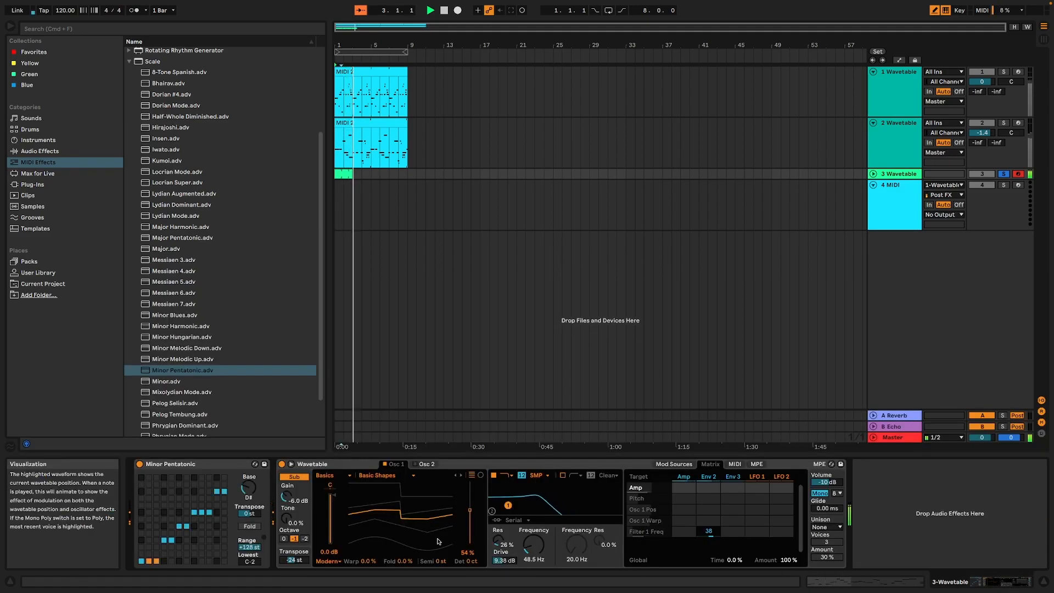
key("space")
left_click(352, 174)
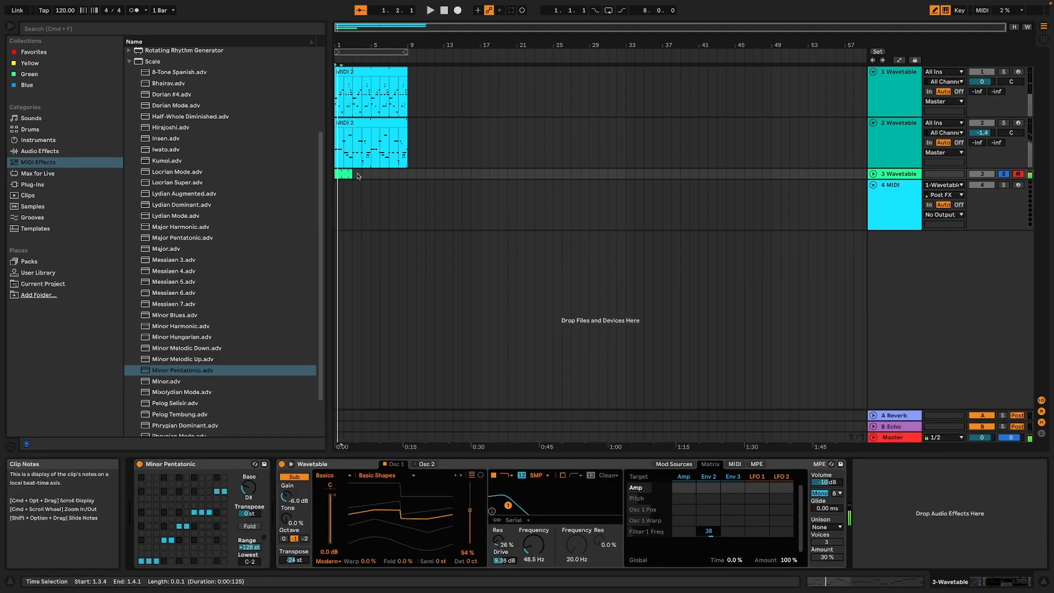
left_click_drag(352, 174, 408, 174)
- Set filter 1 to 47.0 Hz with 39% resonance, and the amp envelope to 375 ms decay and -22 dB sustain
key("space")
left_click_drag(533, 544, 532, 548)
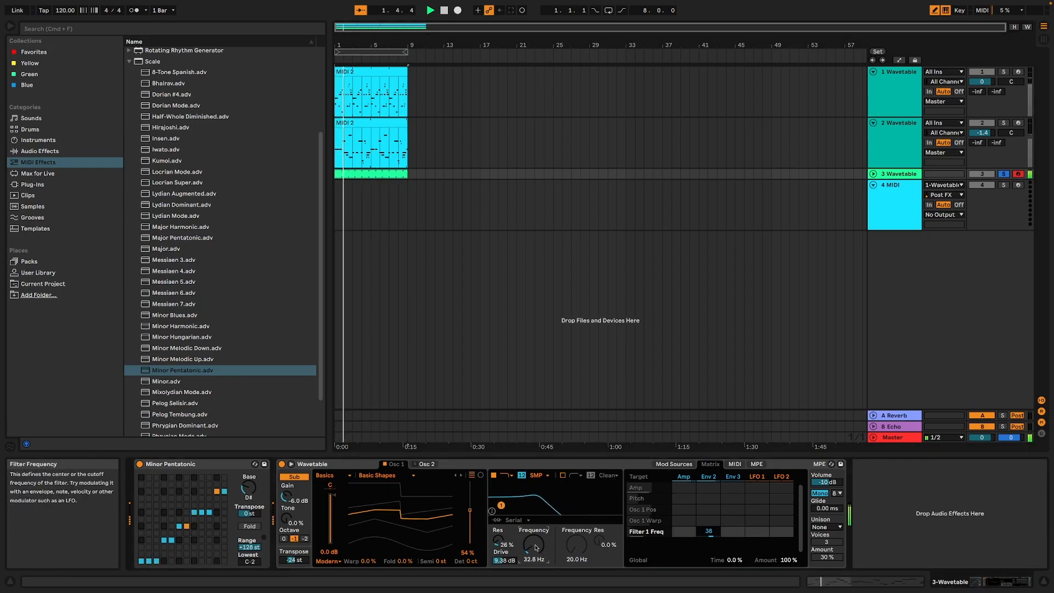
left_click_drag(508, 506, 508, 503)
left_click(675, 464)
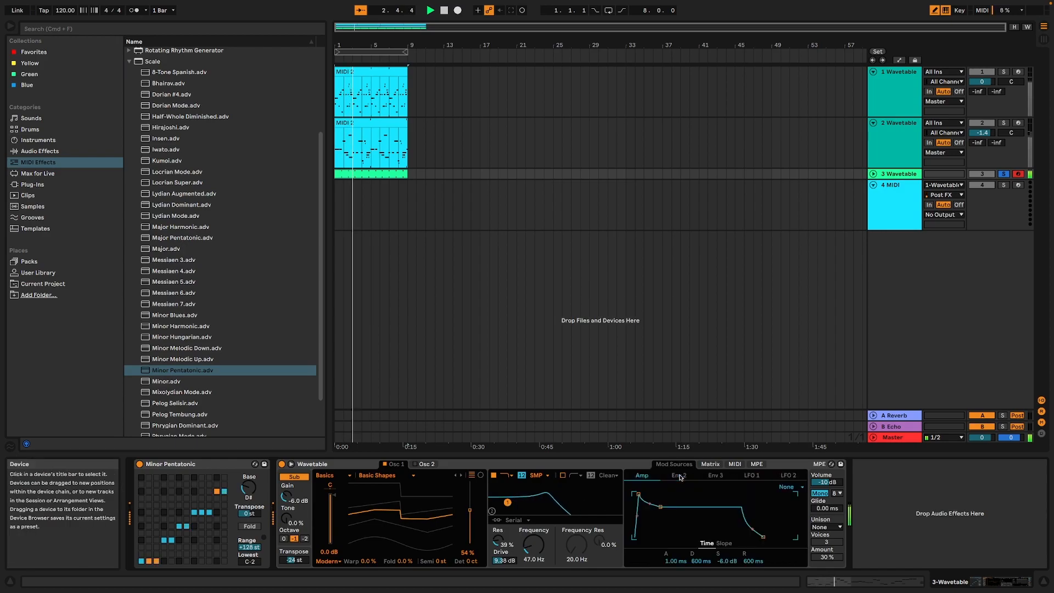
left_click_drag(661, 507, 659, 525)
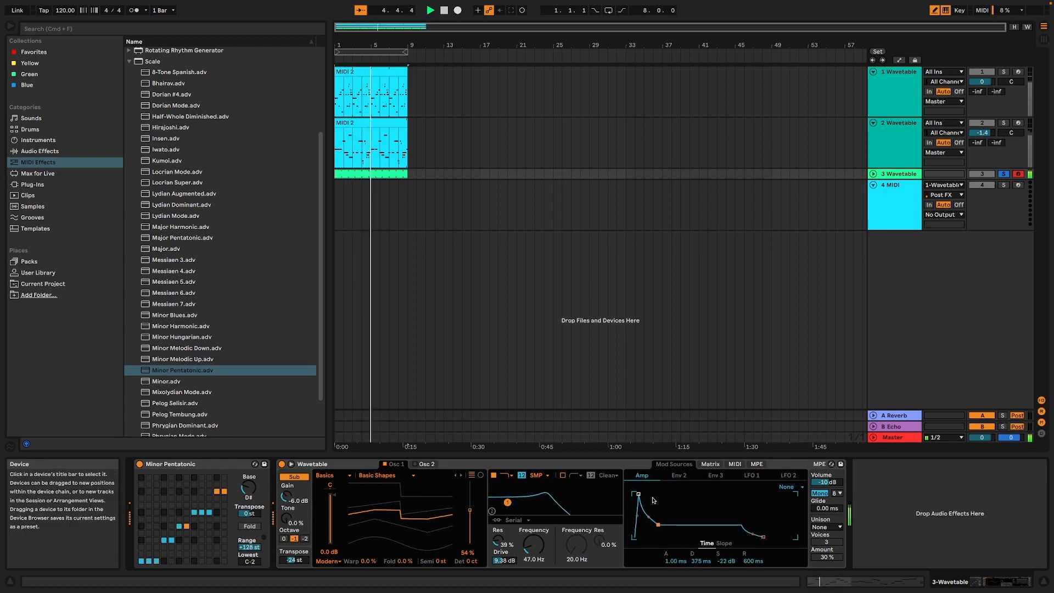
- Add the Expression Control MIDI effect between the scale effect and the Wavetable on track 3
left_click(45, 162)
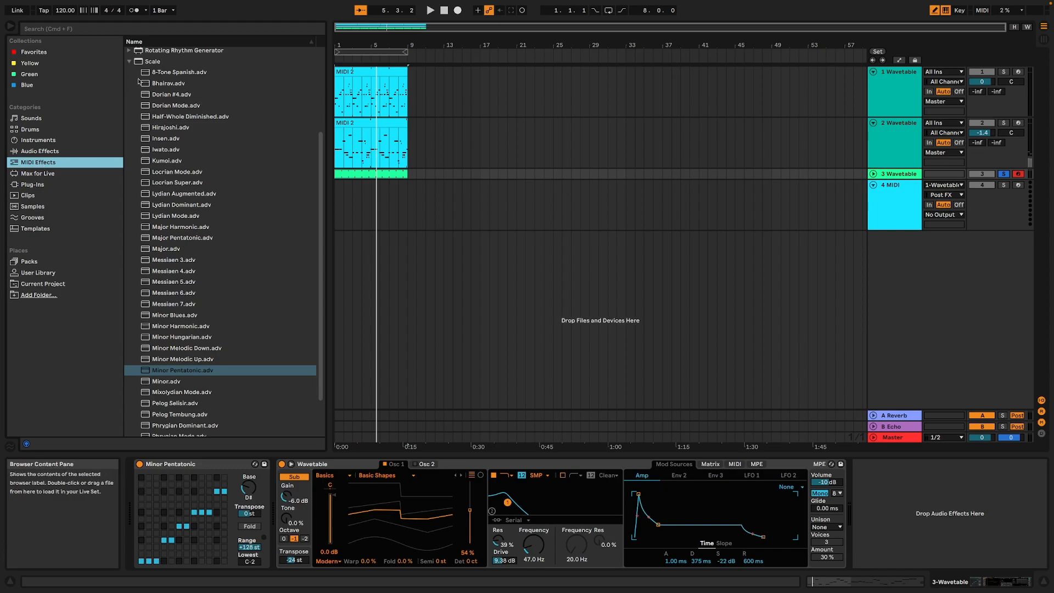
left_click(129, 61)
double_click(165, 84)
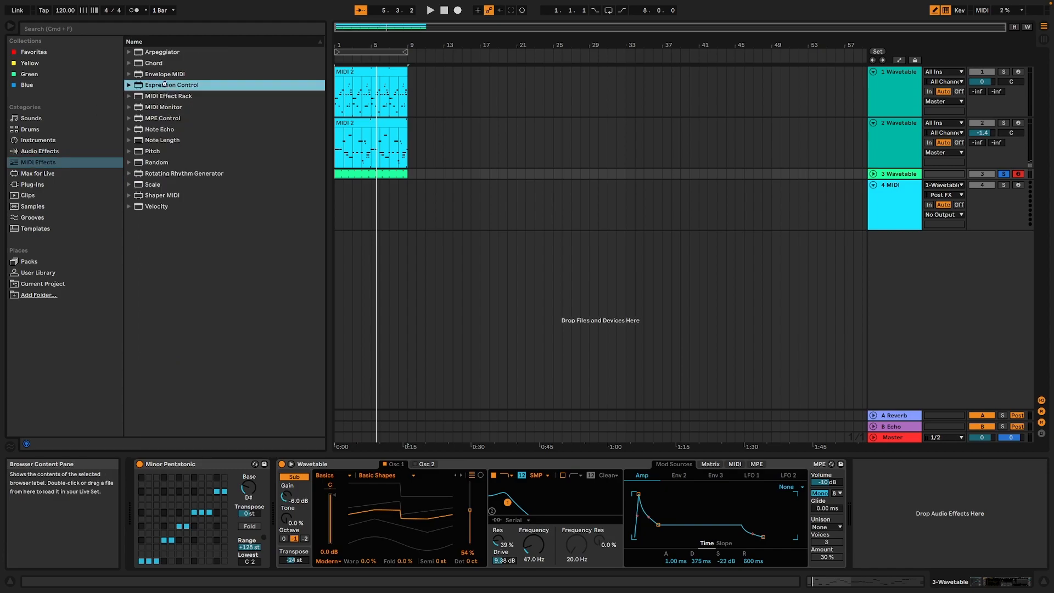
- Map Expression Control's Random source to the filter 1 frequency with a range of 12% to 26%
left_click(372, 544)
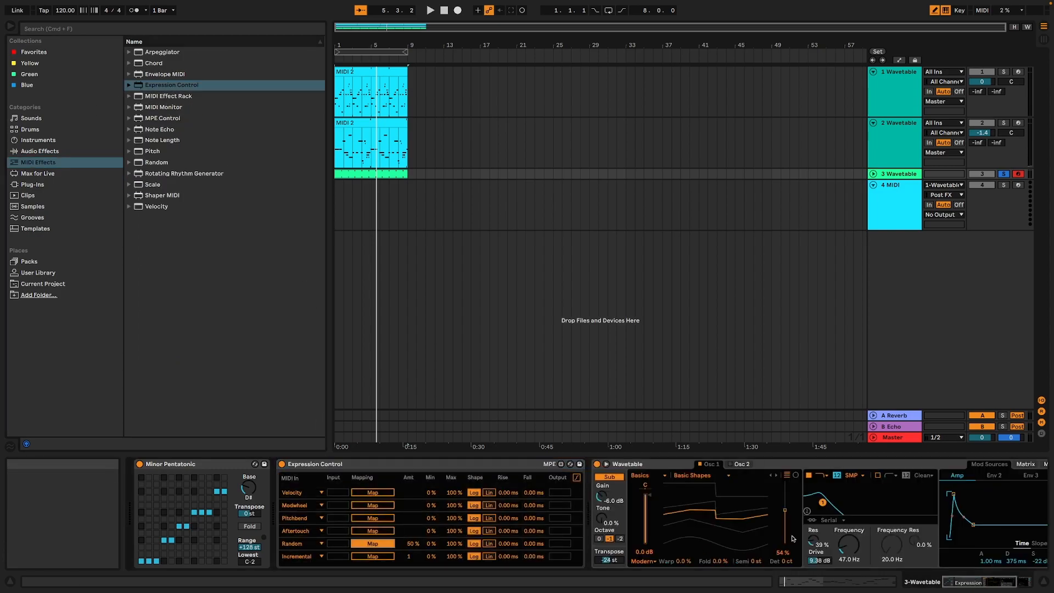
left_click(845, 551)
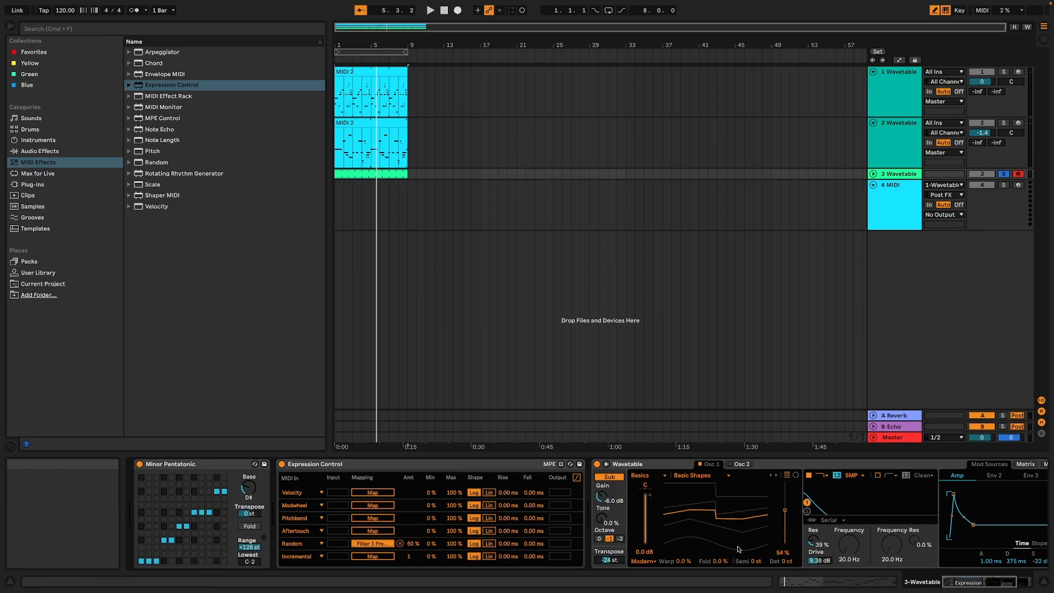
left_click_drag(454, 543, 454, 590)
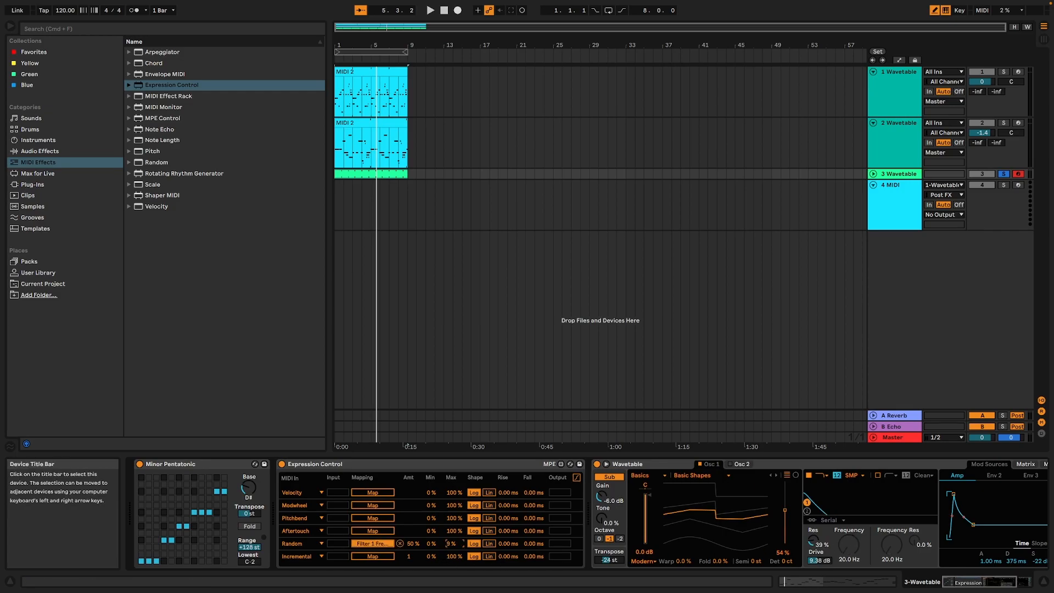
mouse_move(436, 548)
left_mouse_down()
mouse_move(436, 523)
mouse_move(454, 549)
mouse_move(433, 553)
left_mouse_up()
- While playing the part, set oscillator 1's wavetable position to 20% and its Fold to 7.8%
key("space")
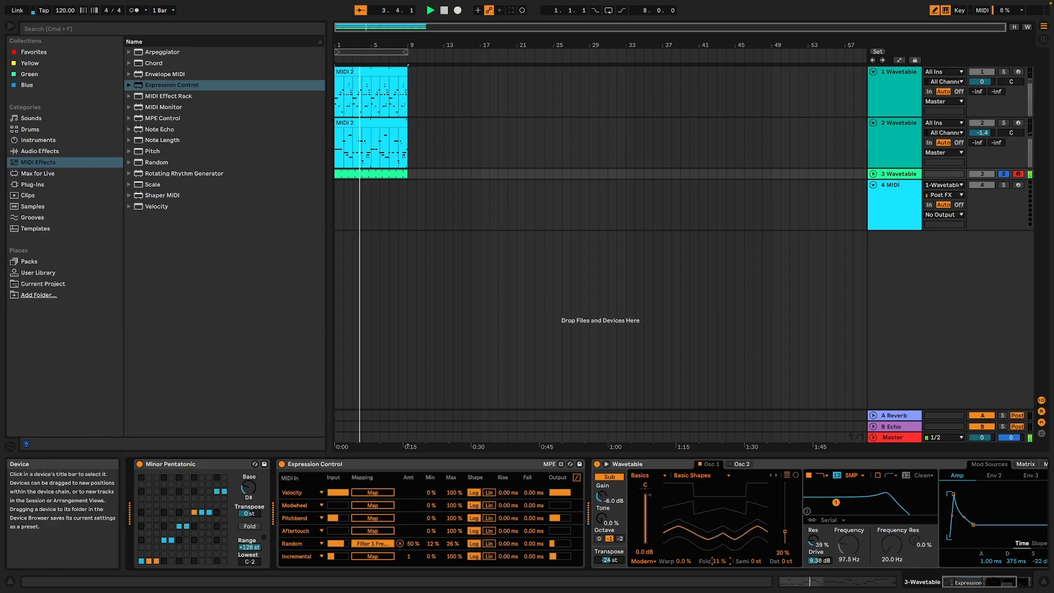
key("space")
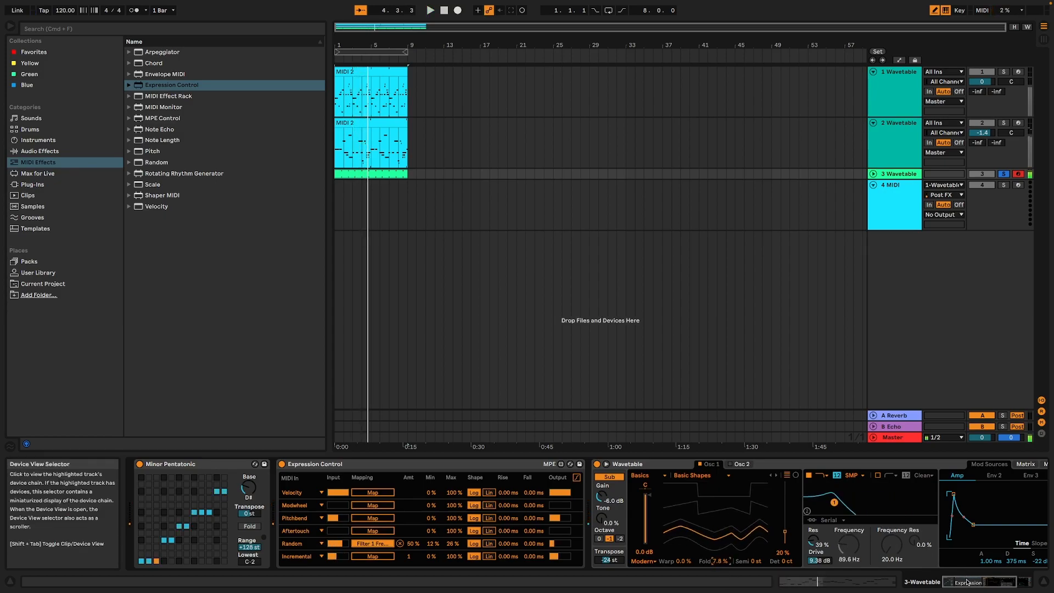
left_click_drag(978, 580, 993, 580)
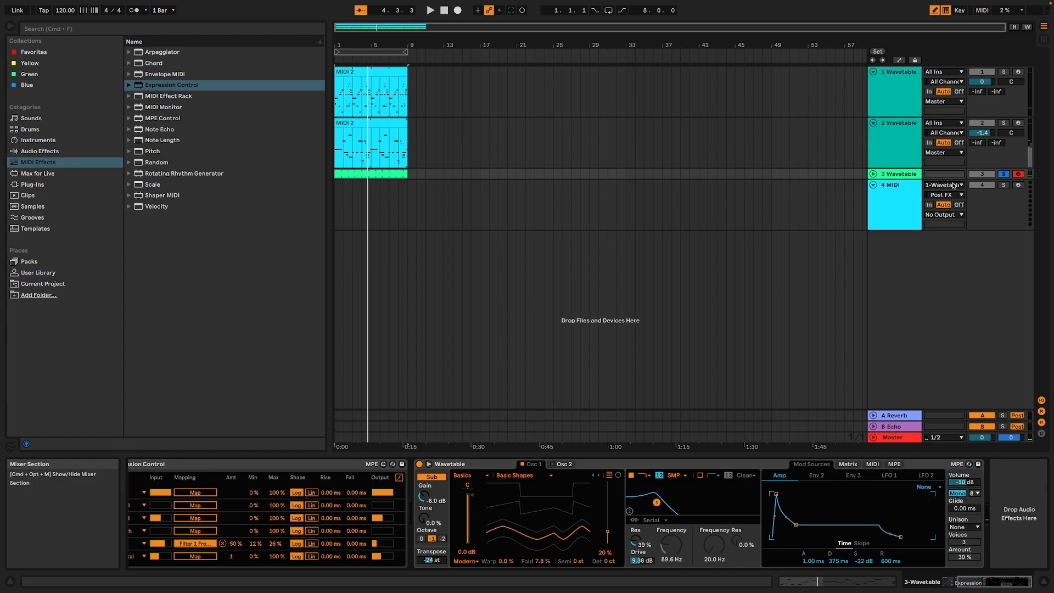
- Unfold and unsolo track 3, then lower its volume to -8.2 dB against the other tracks during playback
left_click(873, 173)
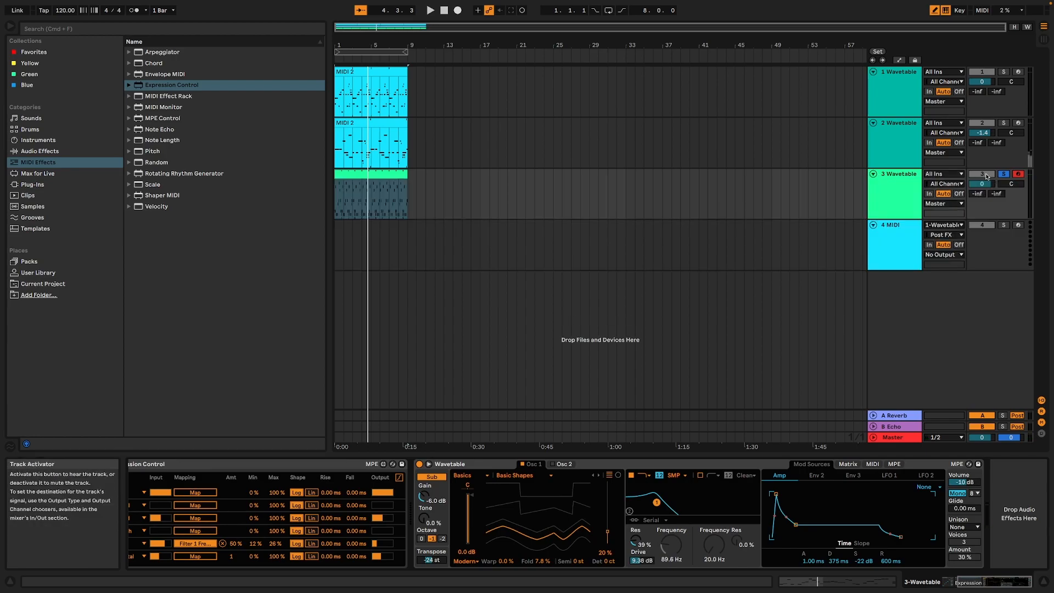
left_click(1004, 175)
key("space")
left_click_drag(984, 184, 984, 190)
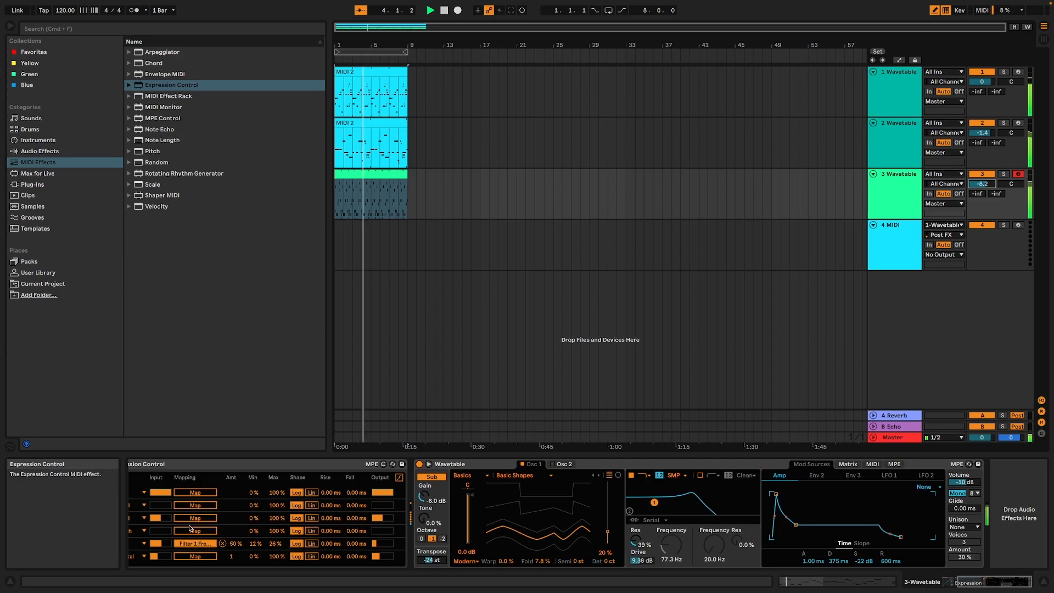
- Map Expression Control's Aftertouch slot to the filter 1 resonance and switch that slot's source to Random
left_click(635, 541)
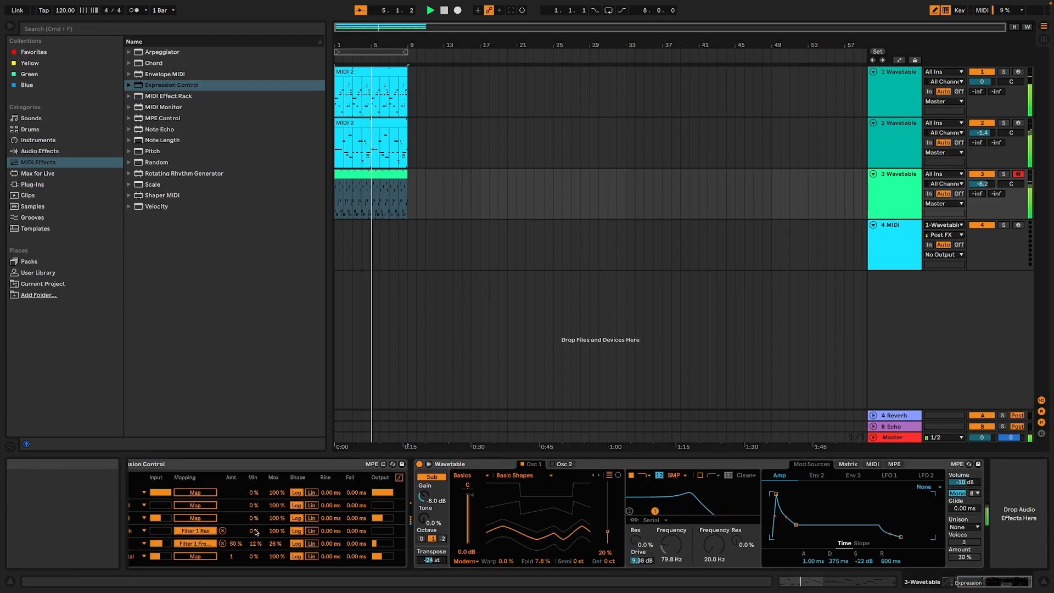
left_click(959, 583)
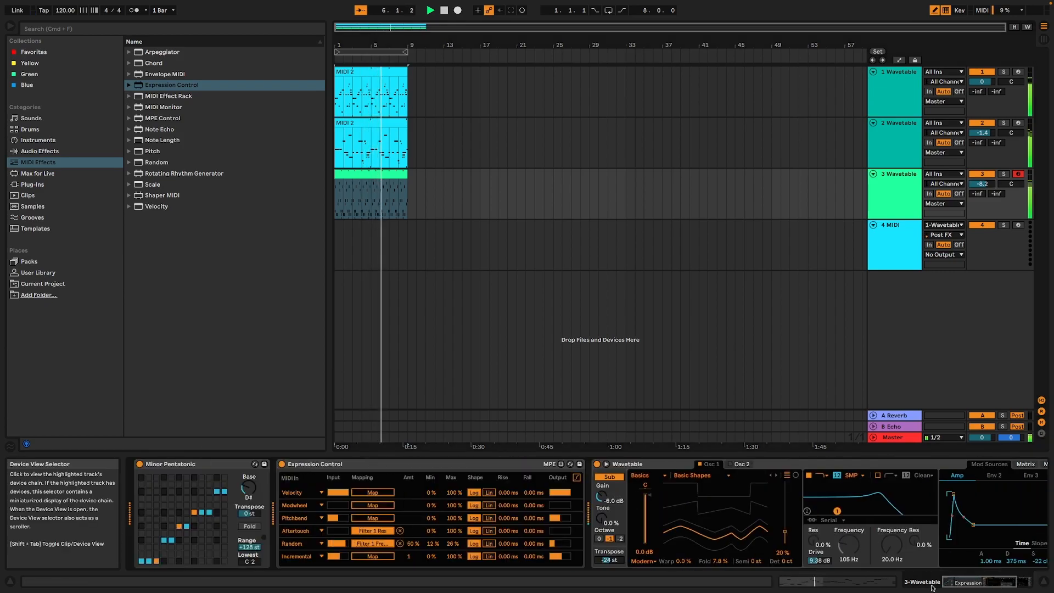
left_click(302, 531)
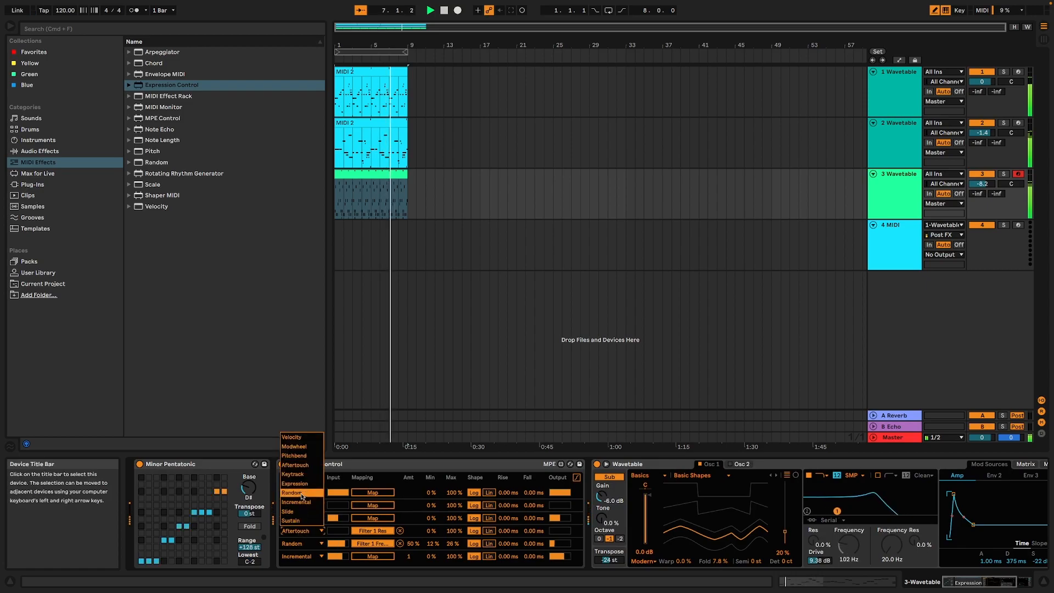
left_click(295, 501)
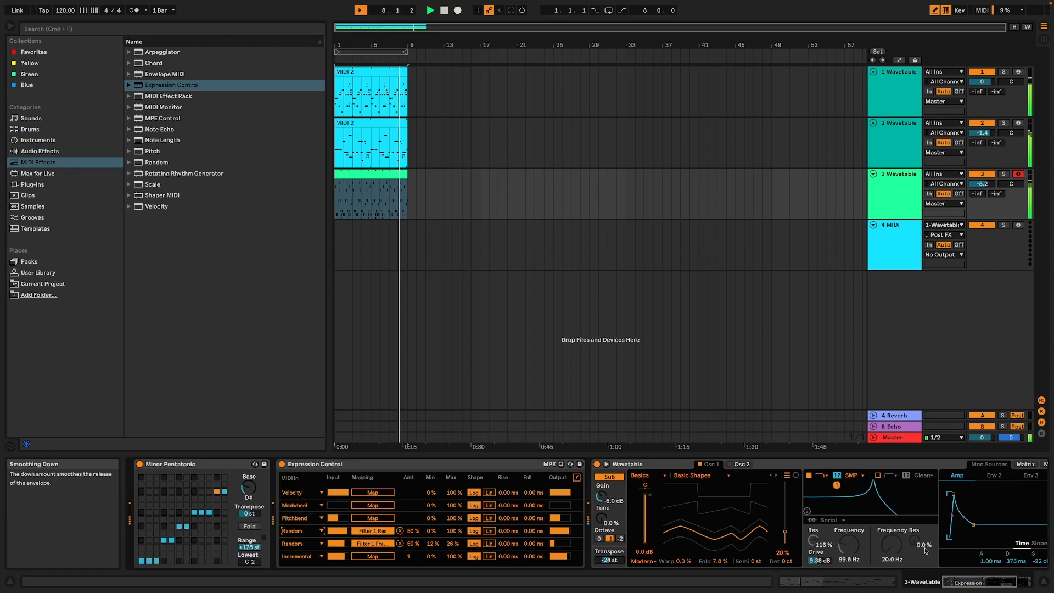
- Lower track 2's volume to -2.2 dB and track 1's volume to -1.8 dB
left_click(999, 583)
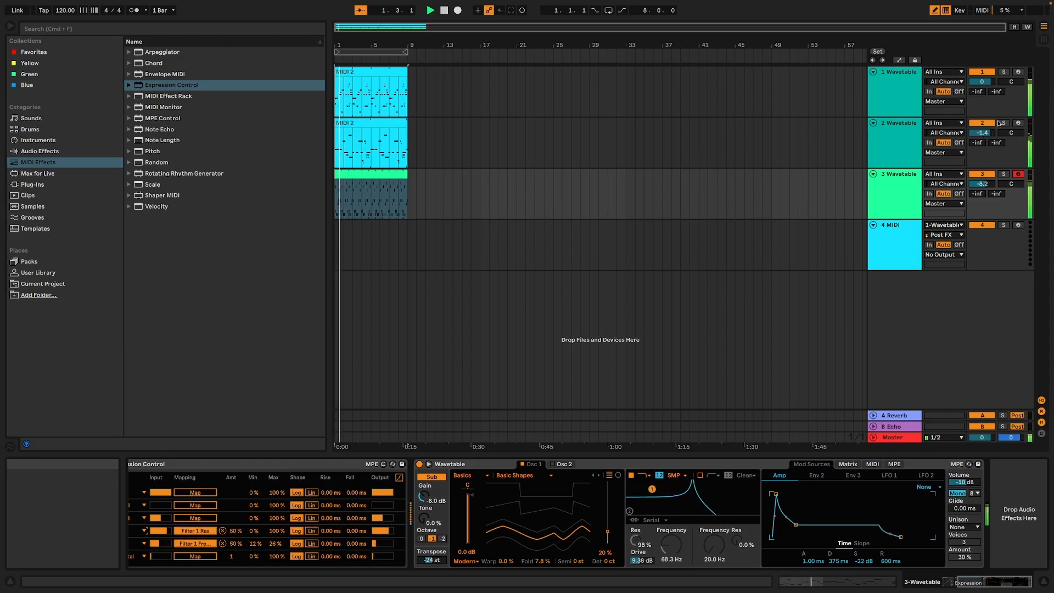
left_click_drag(981, 134, 982, 137)
left_click_drag(983, 82, 983, 87)
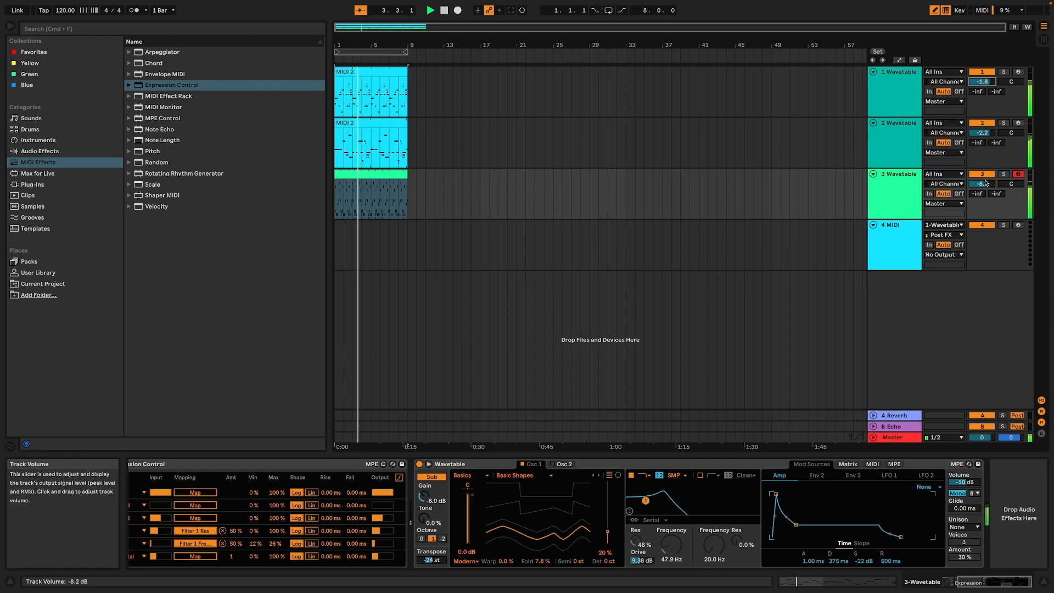
- Insert a new MIDI track and move it directly below 3 Wavetable
right_click(915, 310)
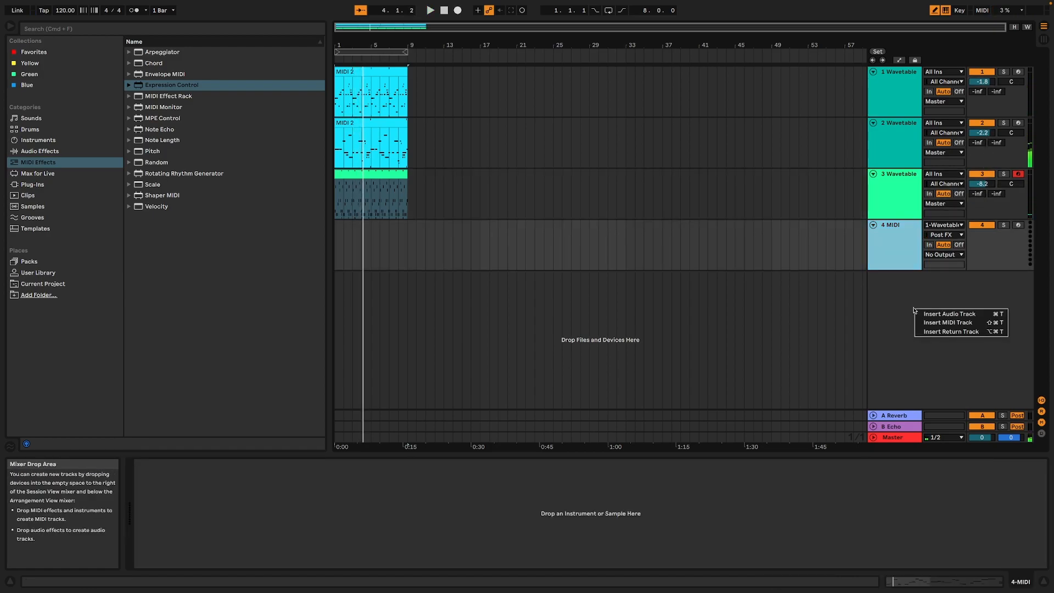
left_click(942, 323)
left_click_drag(888, 280, 883, 231)
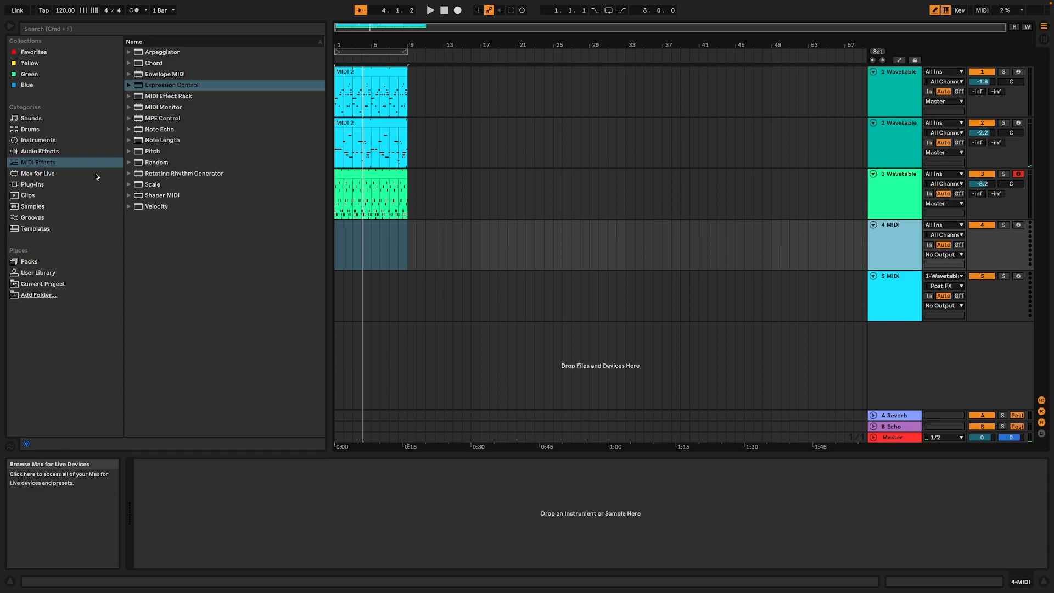
- Load the Operator instrument onto the new MIDI track 4
left_click(51, 151)
left_click(50, 141)
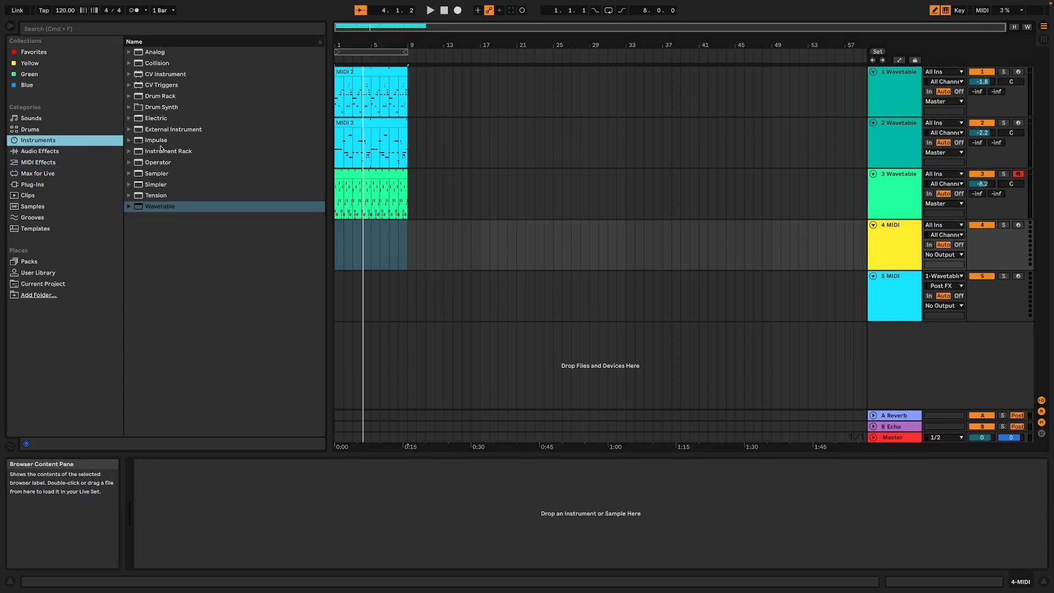
left_click(159, 163)
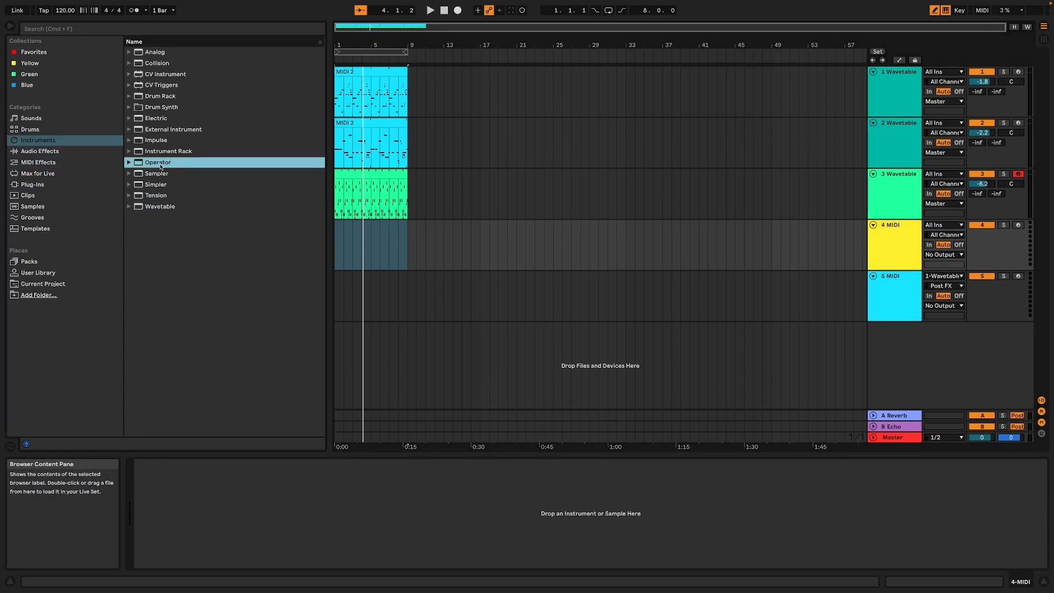
left_click_drag(269, 317, 265, 476)
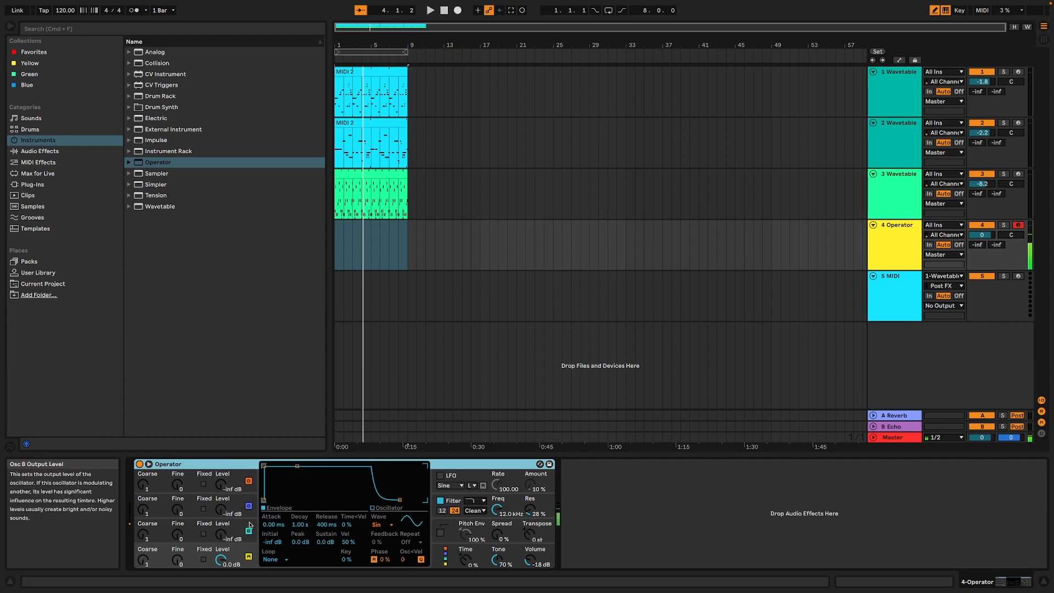
- Set oscillator B to coarse 3, level -15 dB and release 7.86 s, and give oscillator A a 44.7 ms attack and 3.40 s release
left_click_drag(222, 533, 222, 526)
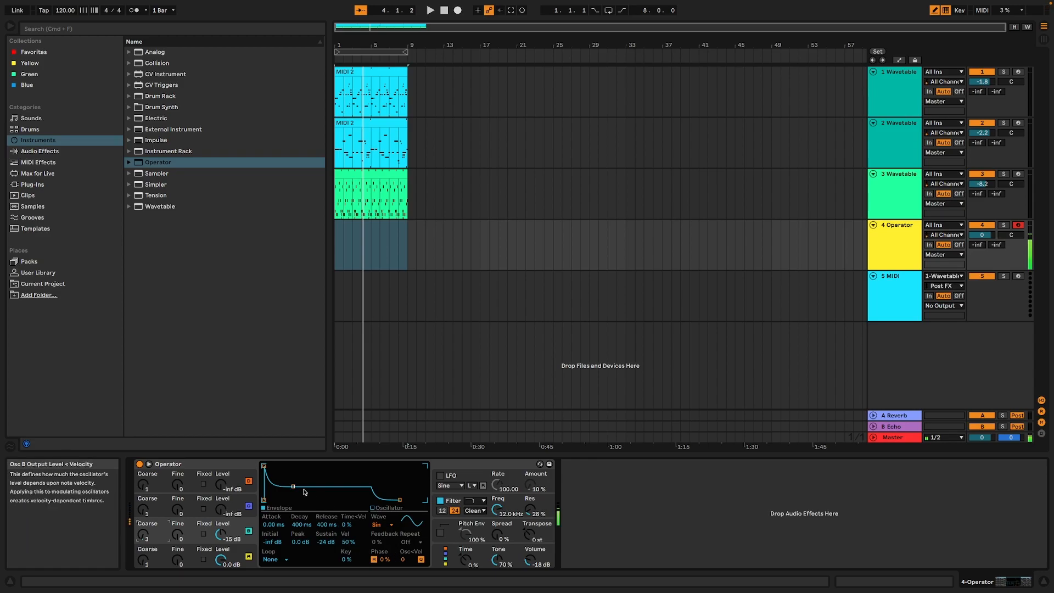
left_click_drag(294, 487, 387, 490)
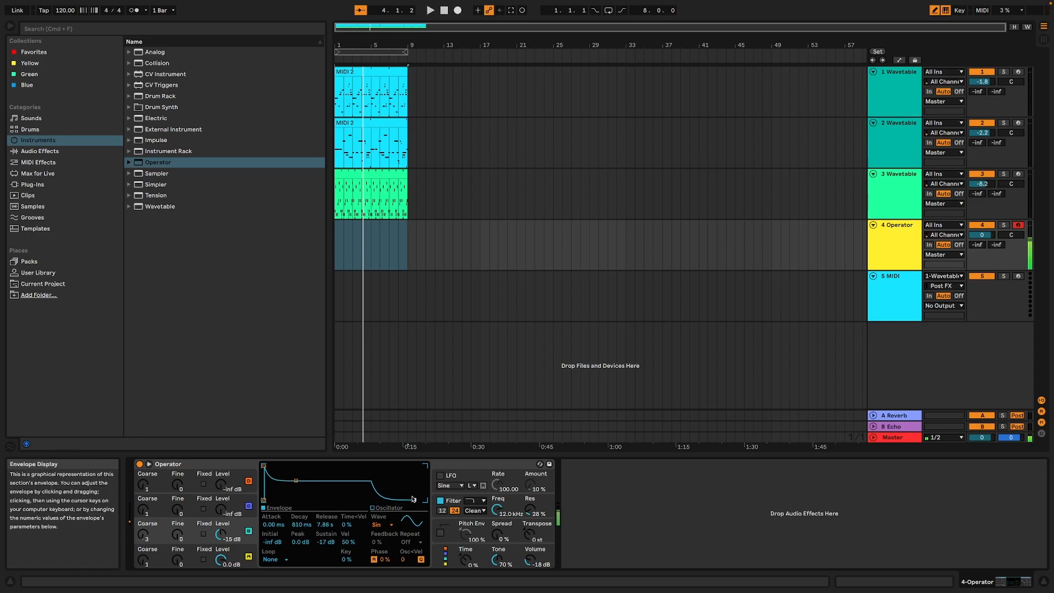
left_click(244, 553)
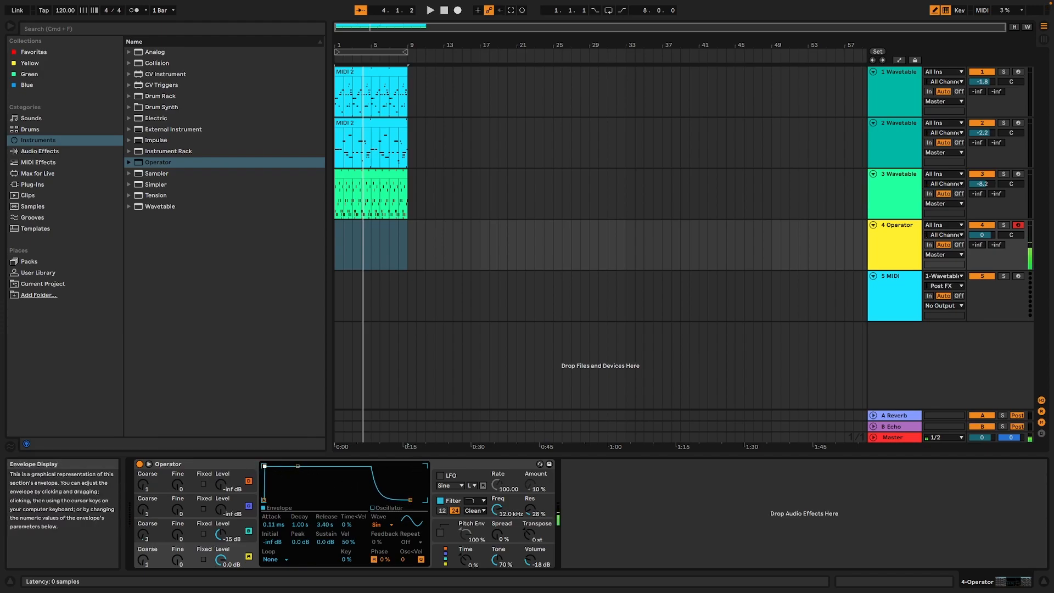
left_click_drag(275, 467, 276, 465)
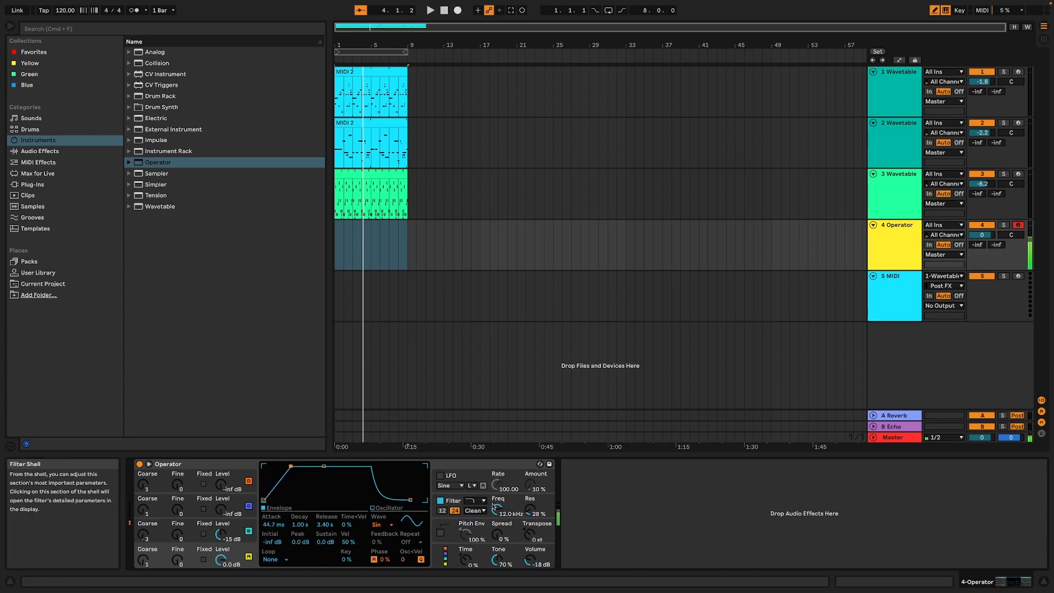
- Lower Operator's filter frequency to 2.53 kHz and set oscillator B's envelope to 725 ms attack, 47.2 s decay and 0.0 dB sustain
left_click_drag(497, 509, 497, 521)
left_click(234, 531)
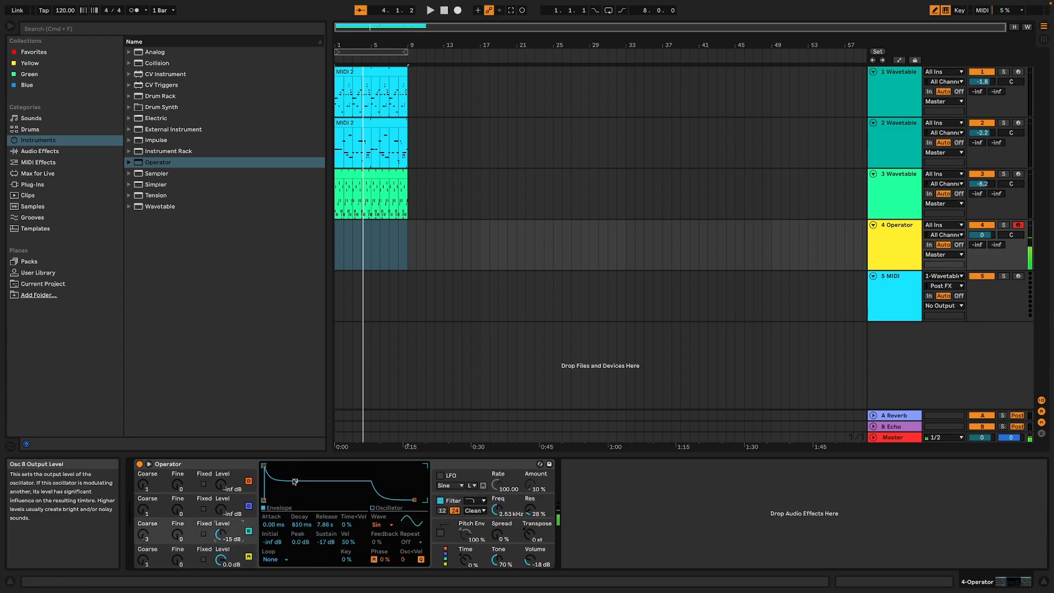
left_click_drag(264, 467, 309, 470)
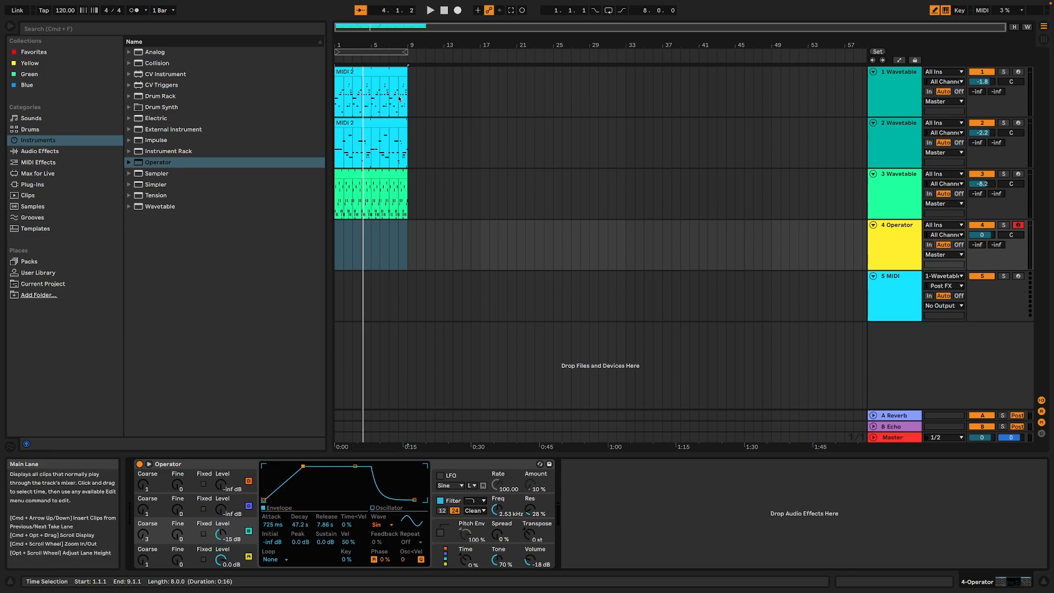
- Copy the MIDI clip from track 2 onto the 4 Operator track and open it for note editing
left_click(368, 121)
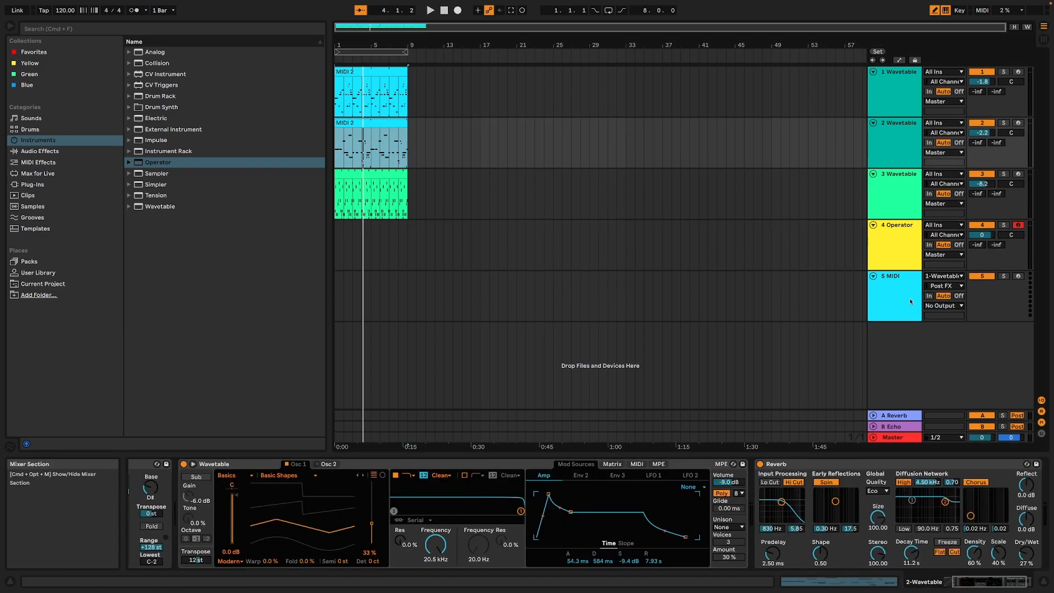
left_click(891, 243)
left_click_drag(360, 122, 359, 225)
double_click(360, 245)
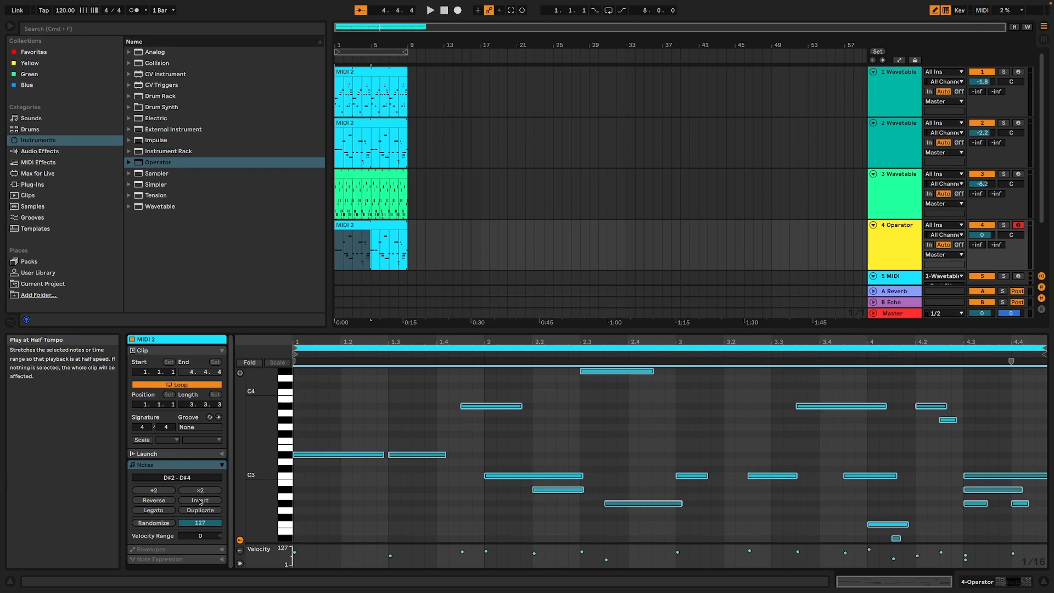
- Invert and reverse the notes in track 4's clip, and stretch them to a quarter of their tempo, giving a 16.3.3 loop length
left_click(200, 500)
left_click(172, 500)
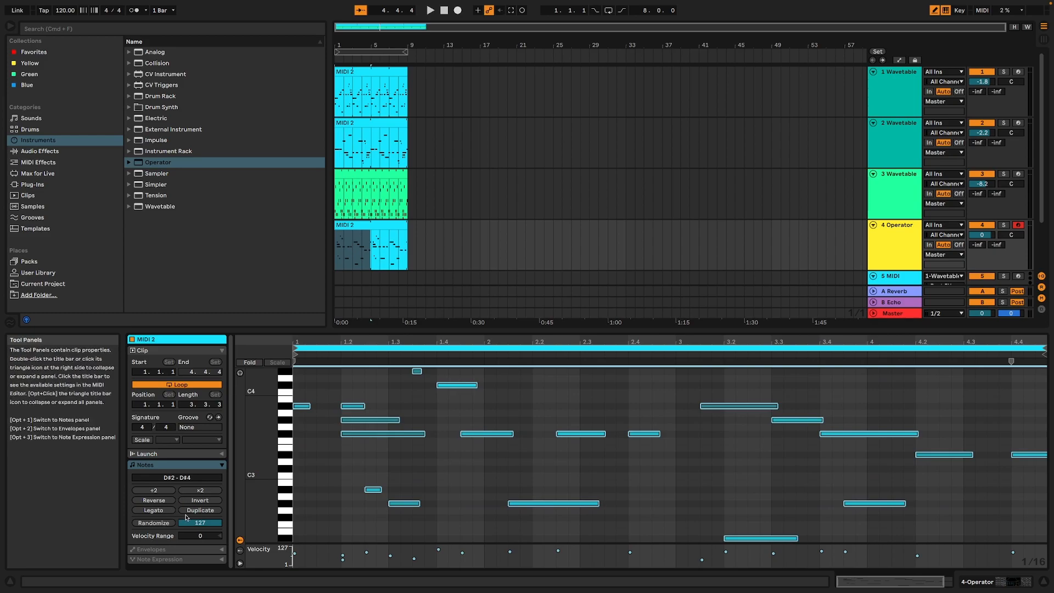
left_click(200, 491)
left_click(200, 491)
mouse_move(470, 350)
left_mouse_down()
mouse_move(972, 354)
mouse_move(962, 375)
mouse_move(932, 375)
left_mouse_up()
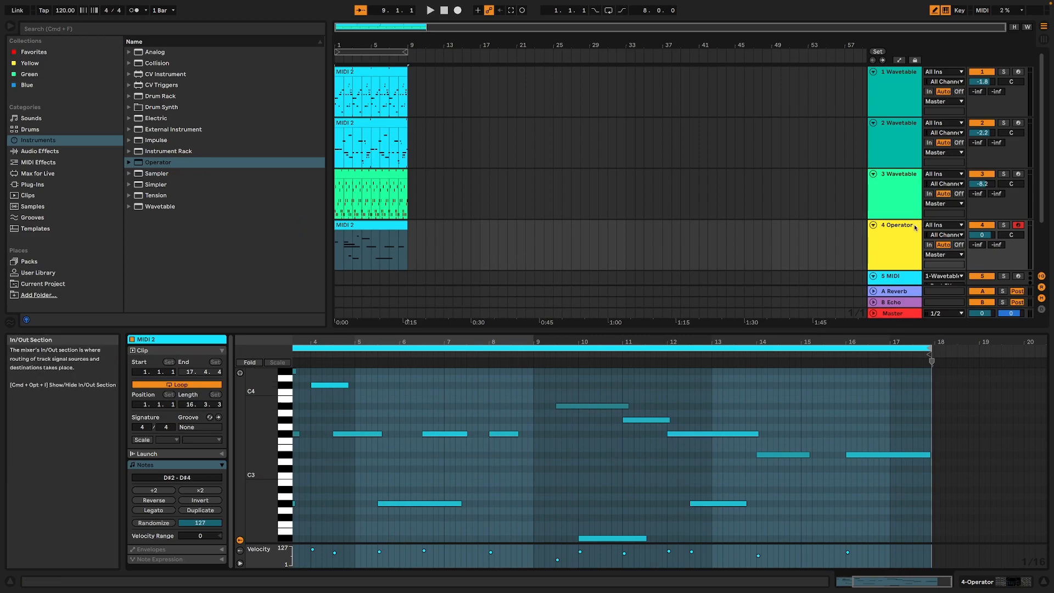
- Solo track 4 and play its stretched clip
scroll(604, 209, "down", 3)
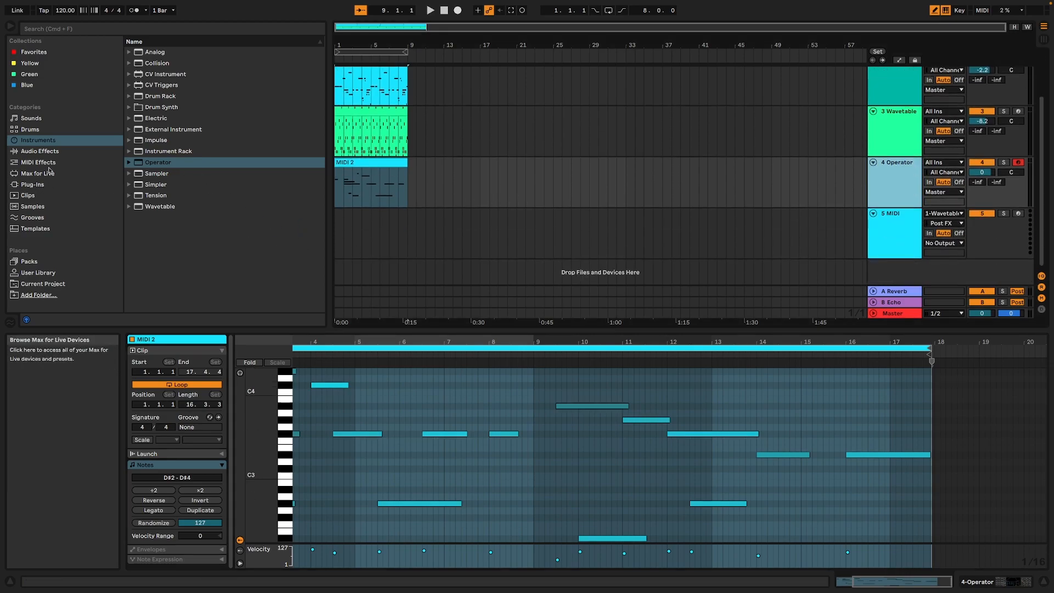
key("space")
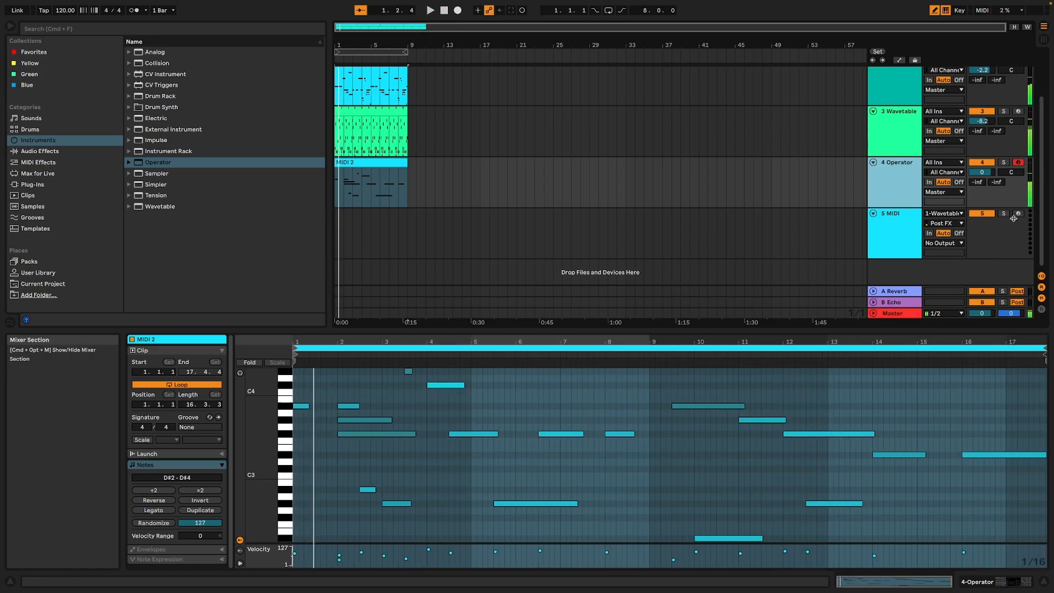
left_click(1004, 162)
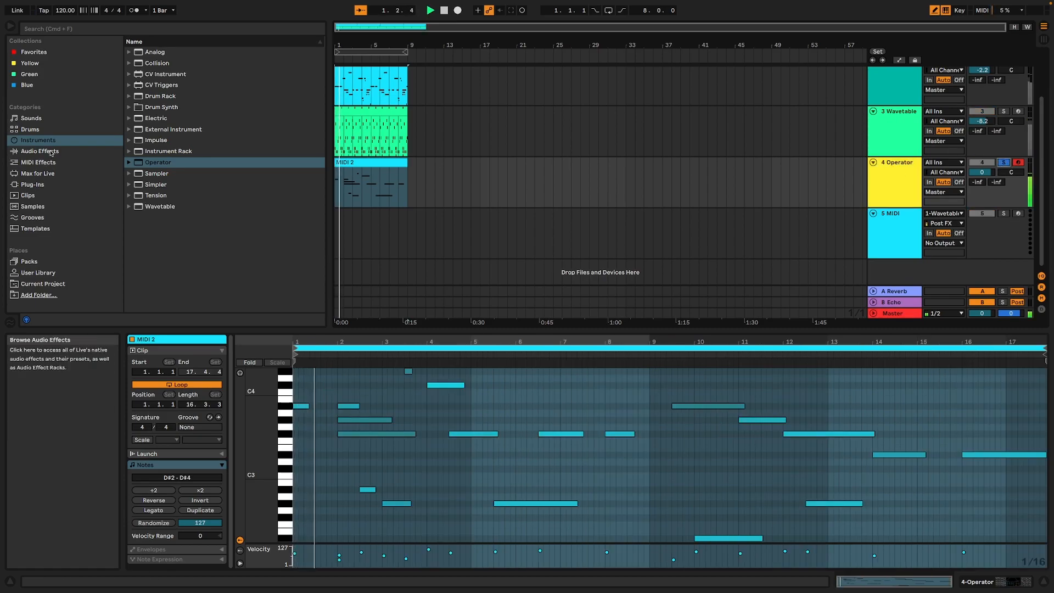
key("space")
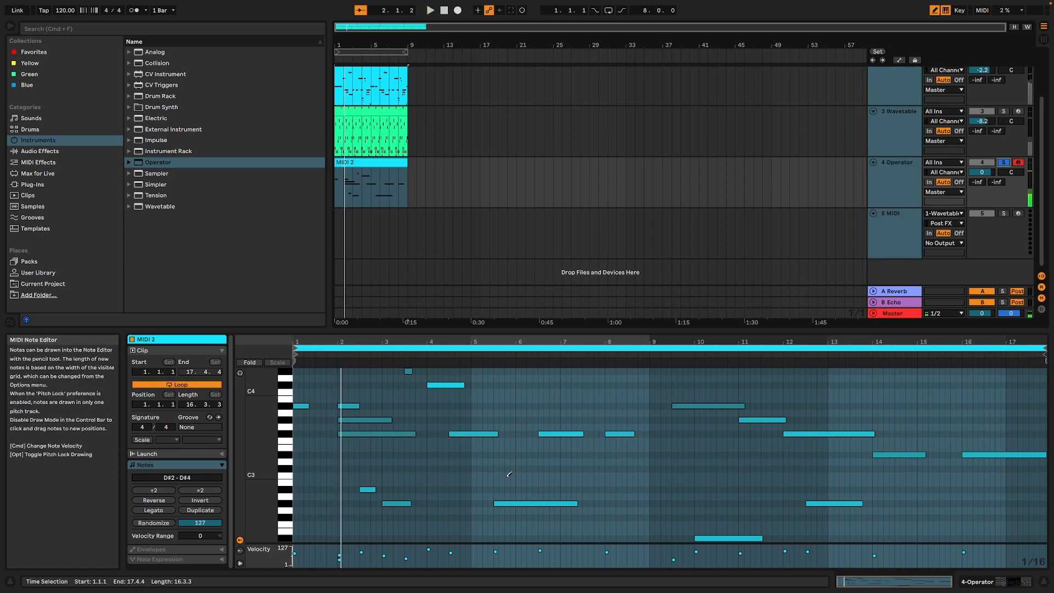
- Turn off Draw Mode, transpose all notes in track 4's clip down one octave, and play the result
key("b")
left_click(673, 439)
key("super+a")
key("shift+Down")
key("space")
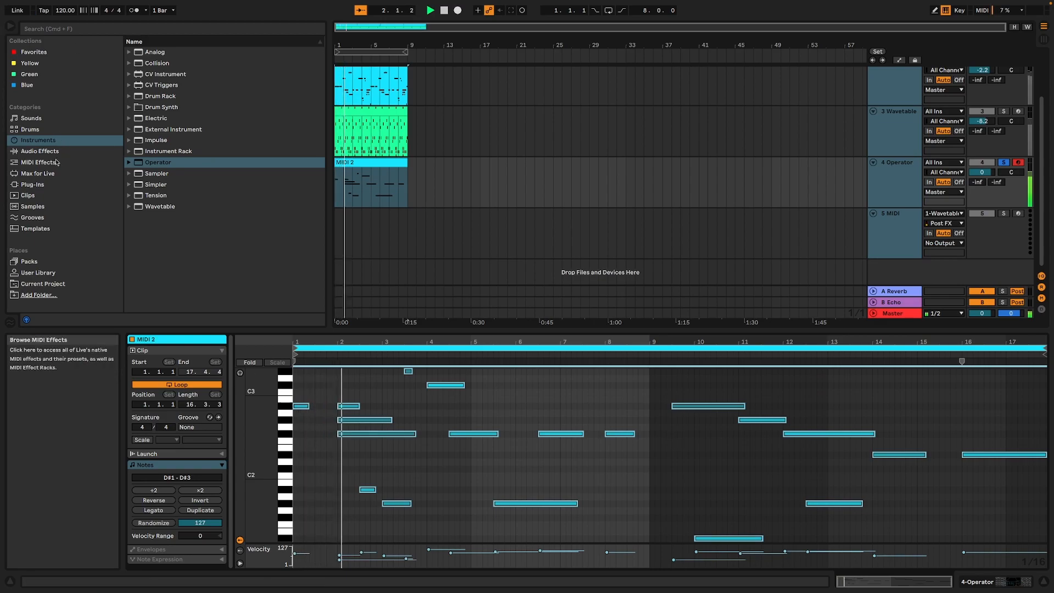
- Delete the two lower overlapping notes at the start of bar 2 and play the clip
left_click_drag(390, 448, 335, 413)
left_click(335, 413)
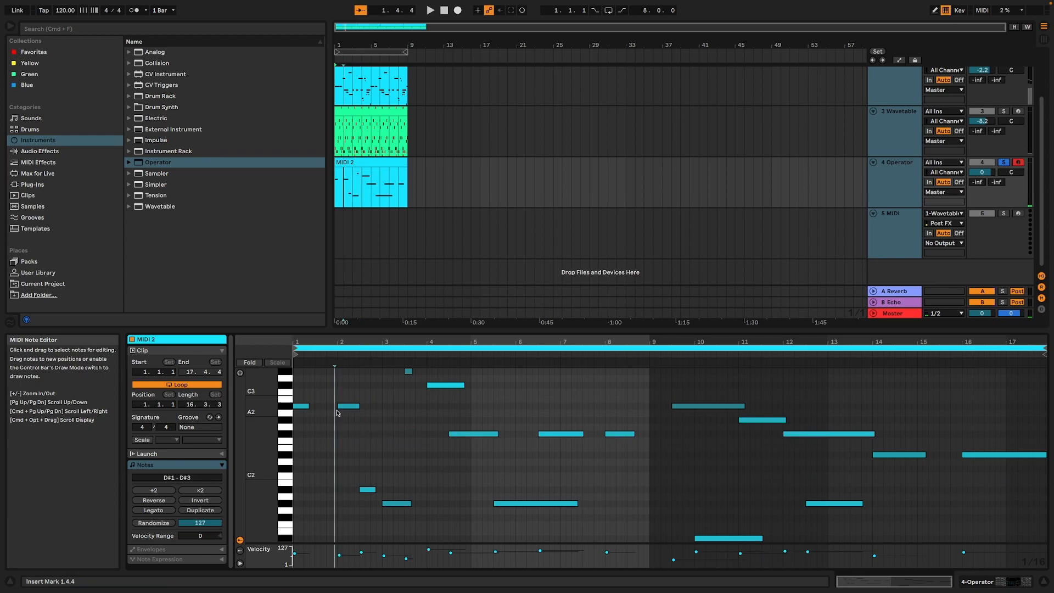
key("space")
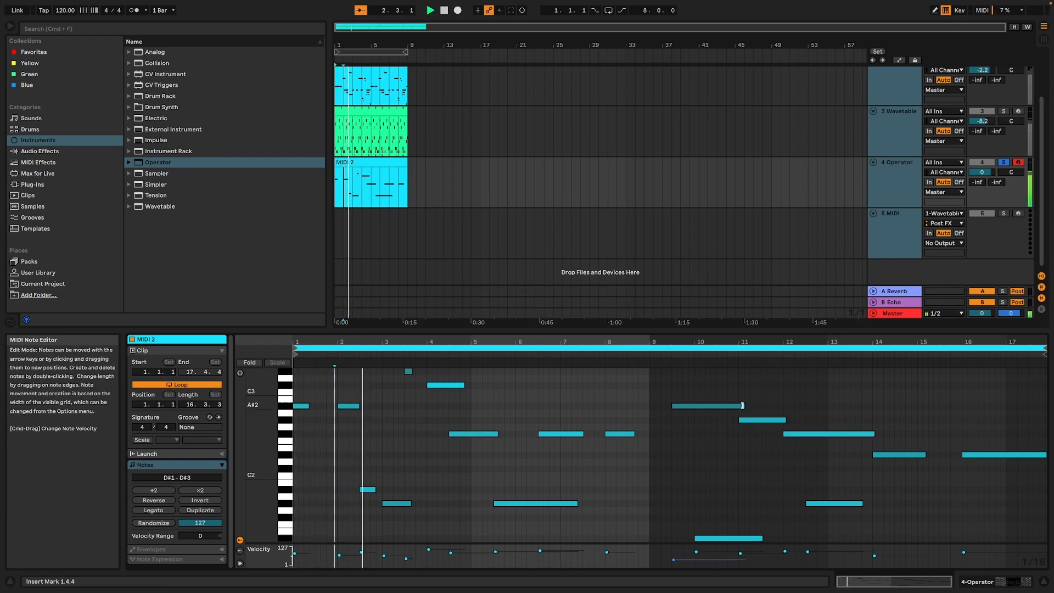
key("space")
- Add Reverb to track 4 with an 11.8 s decay time and 26% dry/wet, and listen to it
left_click(39, 152)
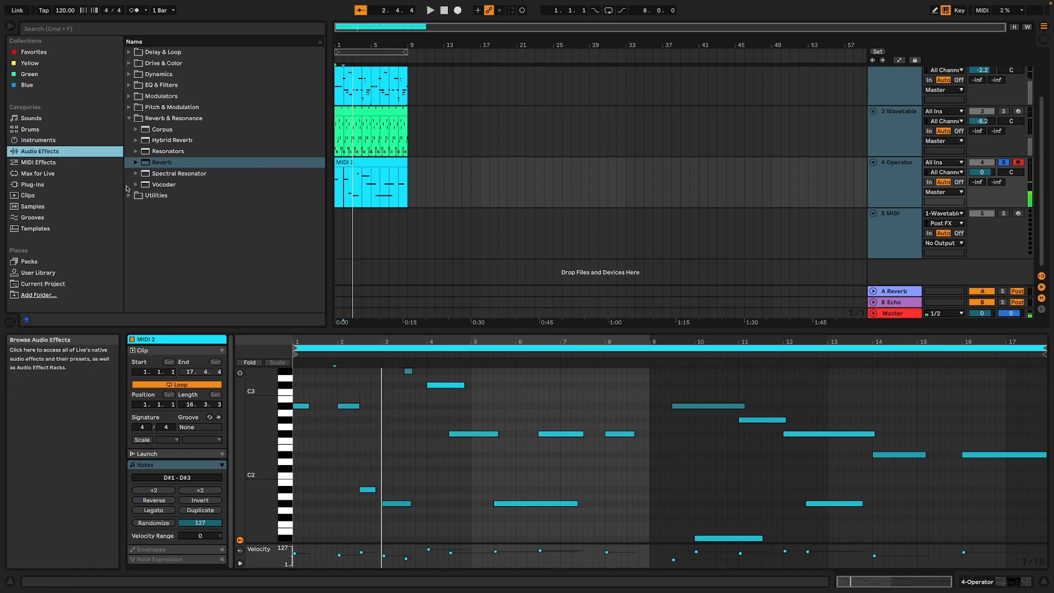
double_click(155, 163)
left_click_drag(718, 553, 718, 516)
left_click_drag(839, 549, 839, 569)
key("space")
- Add the Chord and Expression Control MIDI effects to track 4, placing Expression Control ahead of Chord
left_click(38, 163)
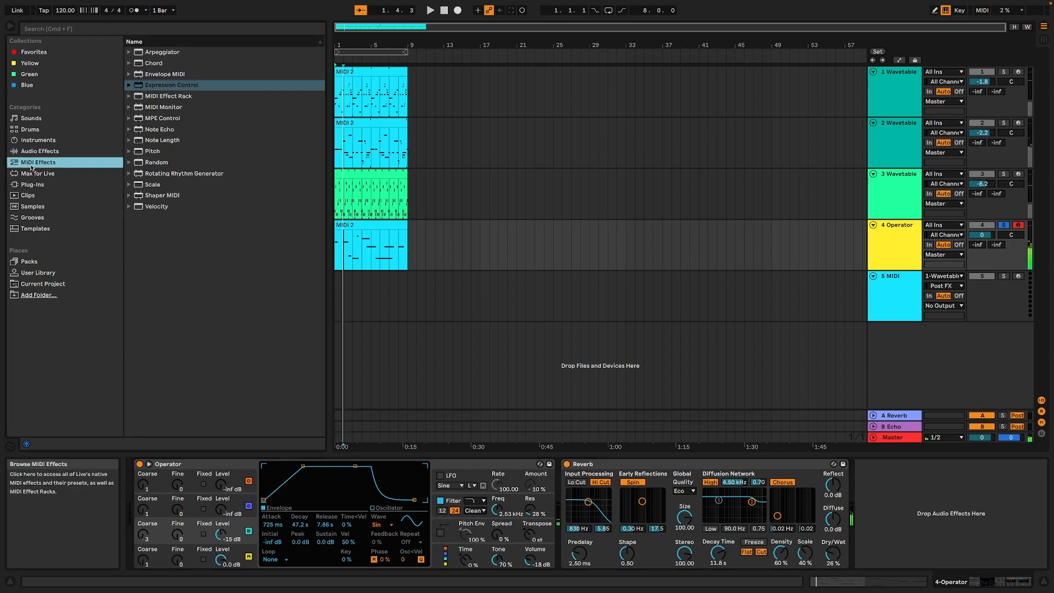
double_click(154, 64)
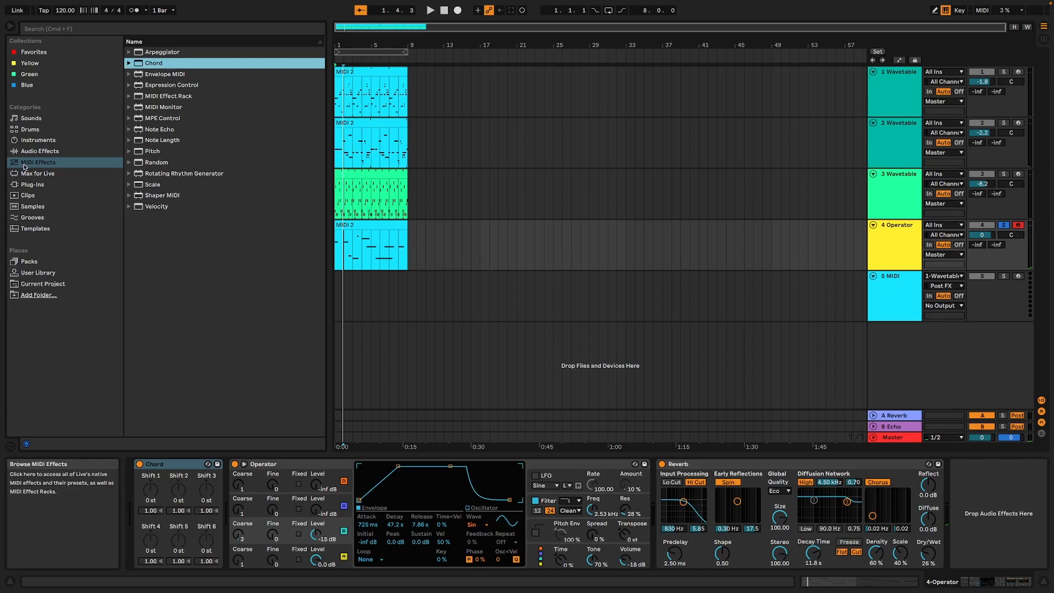
double_click(168, 85)
left_click_drag(279, 466, 153, 473)
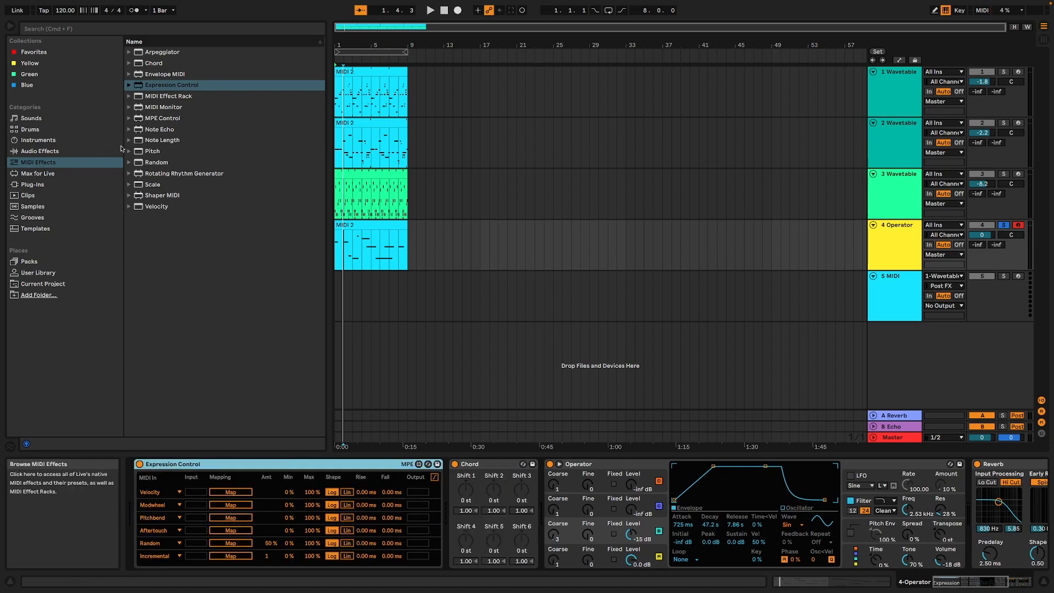
- Insert the Major Pentatonic Scale preset between Expression Control and Chord, and set its base to D#
left_click(130, 186)
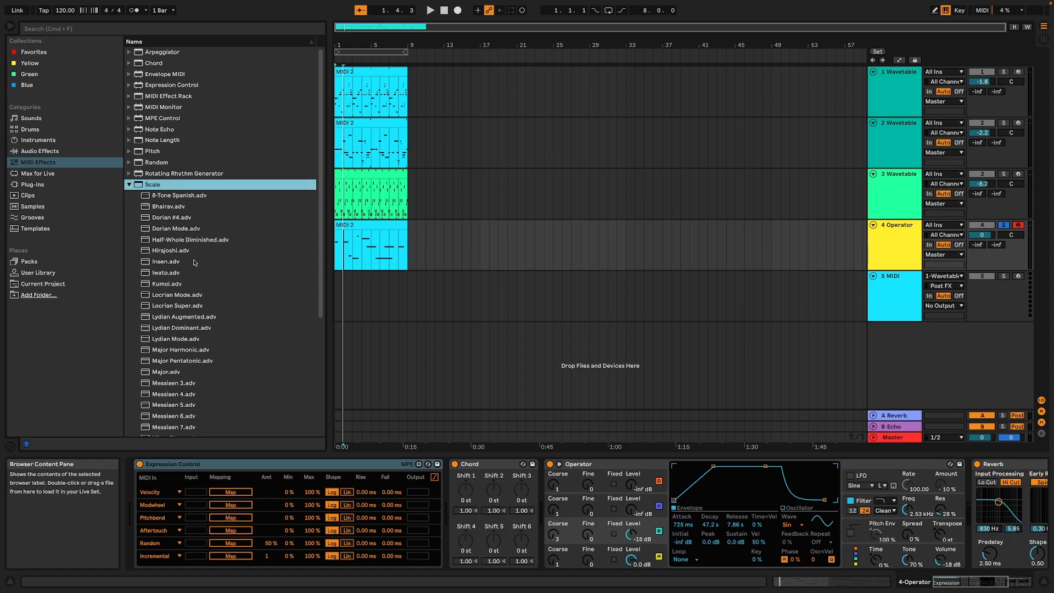
left_click(186, 300)
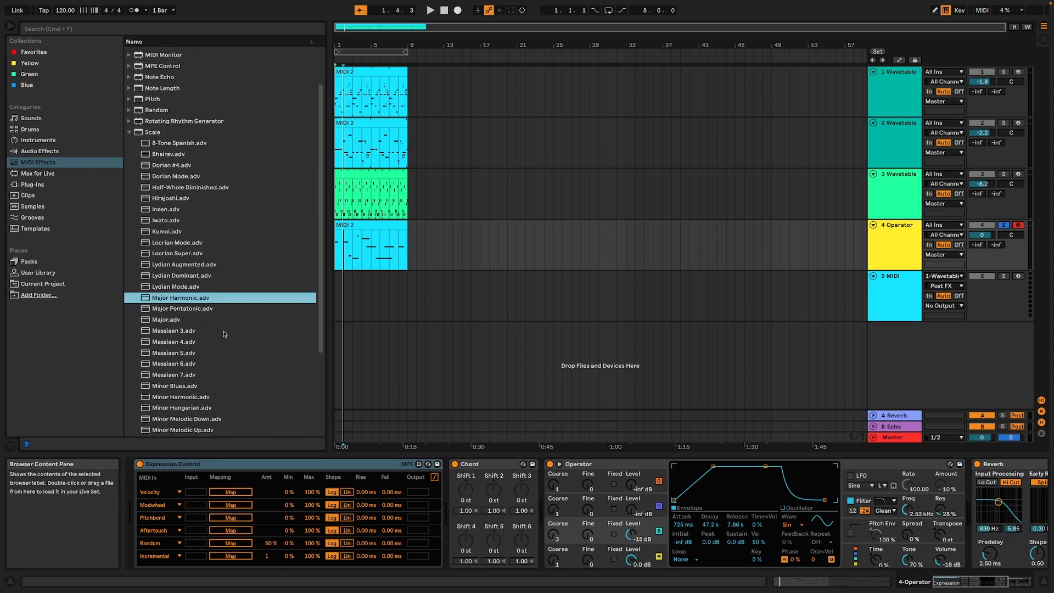
left_click(206, 310)
left_click_drag(200, 312, 396, 471)
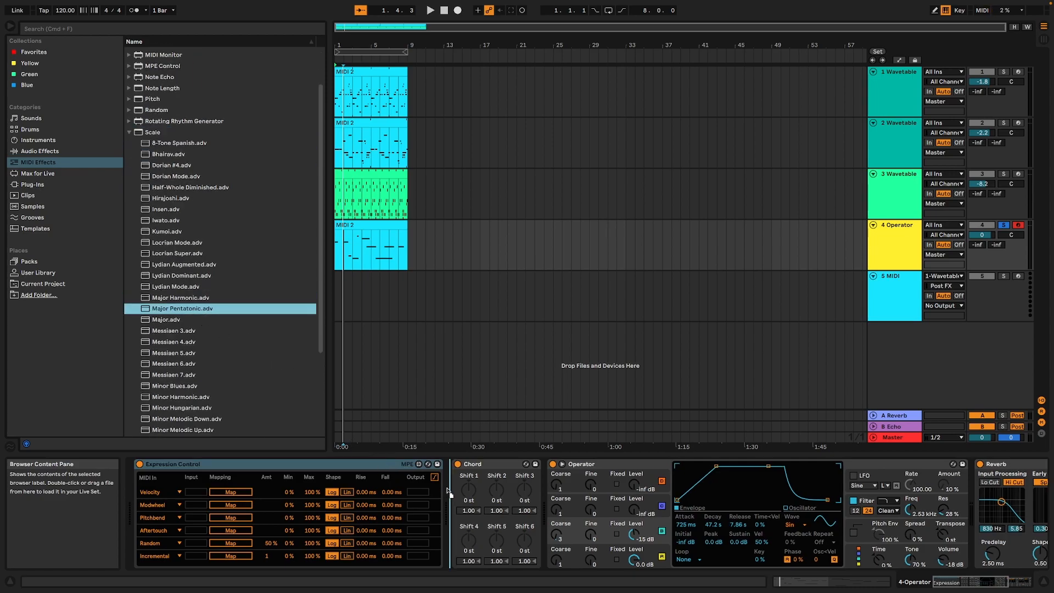
left_click_drag(449, 493, 451, 493)
left_click_drag(562, 495, 565, 493)
- Map Expression Control's Random slot to Chord's Shift 1 and move Chord ahead of the Major Pentatonic scale
left_click(230, 543)
left_click(608, 489)
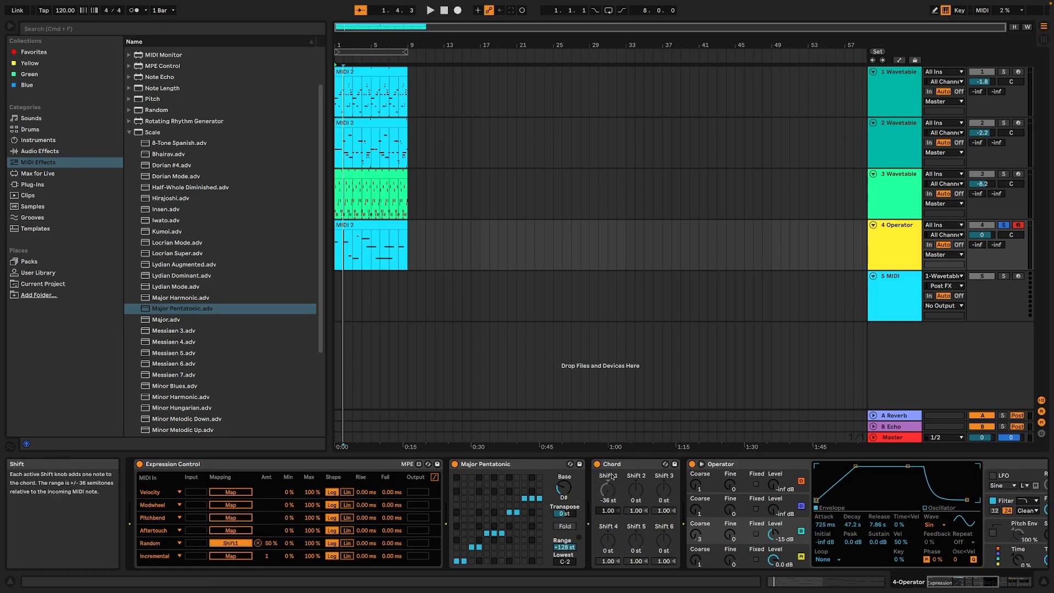
left_click_drag(486, 473, 582, 468)
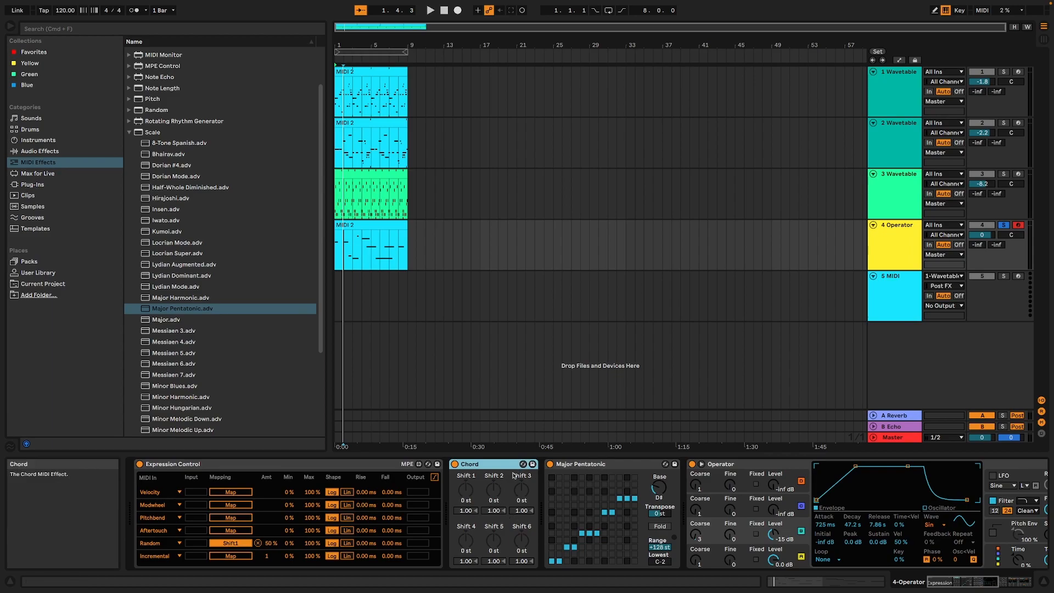
- Switch the Aftertouch slot's source to Random and map it to Shift 2, and map the Pitchbend slot to Shift 3
left_click(168, 532)
left_click(162, 497)
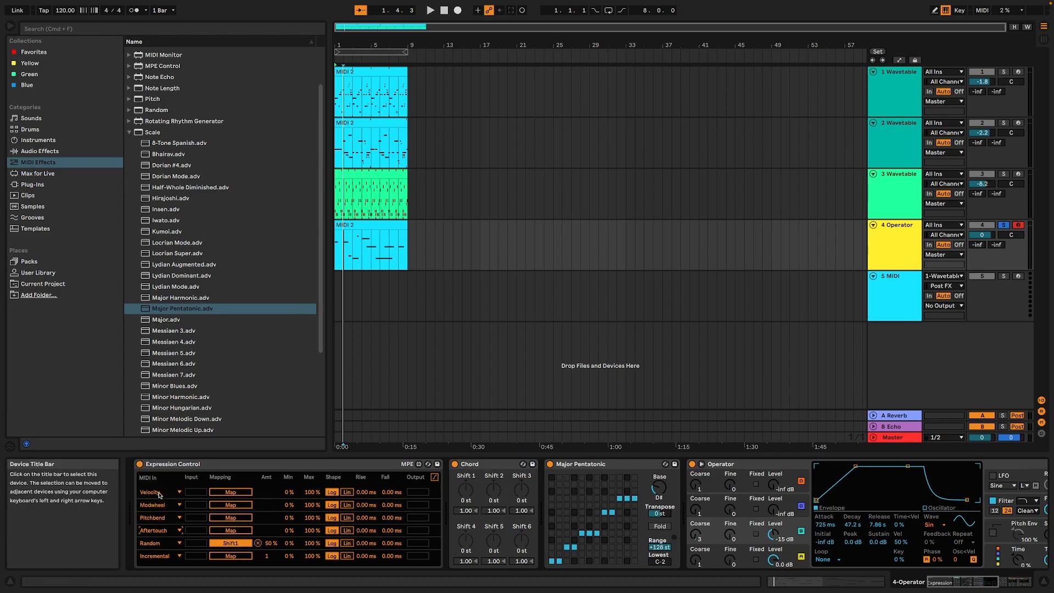
left_click(230, 531)
left_click(494, 490)
left_click(231, 518)
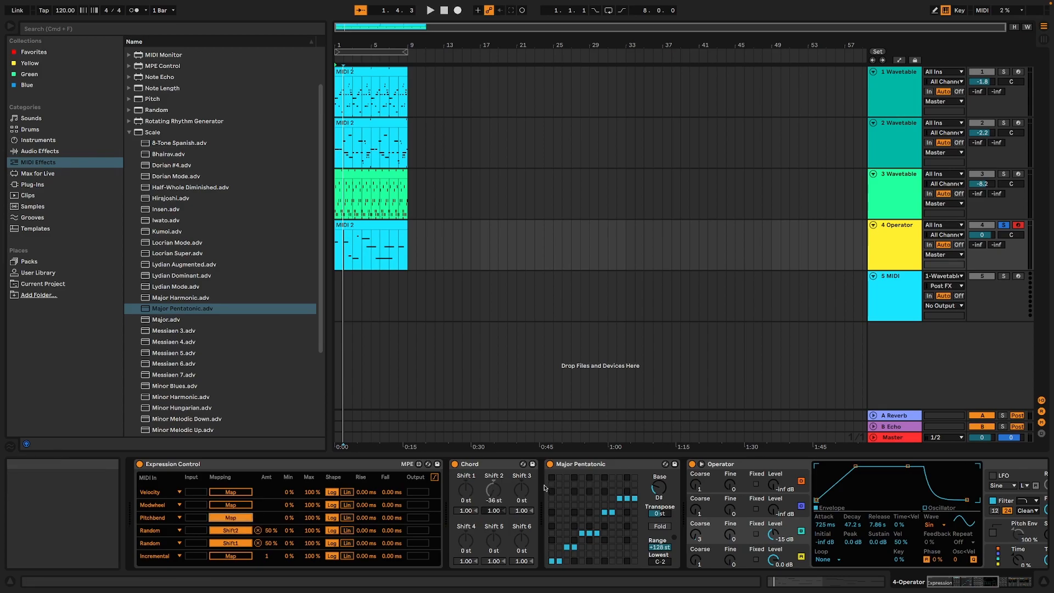
left_click(521, 490)
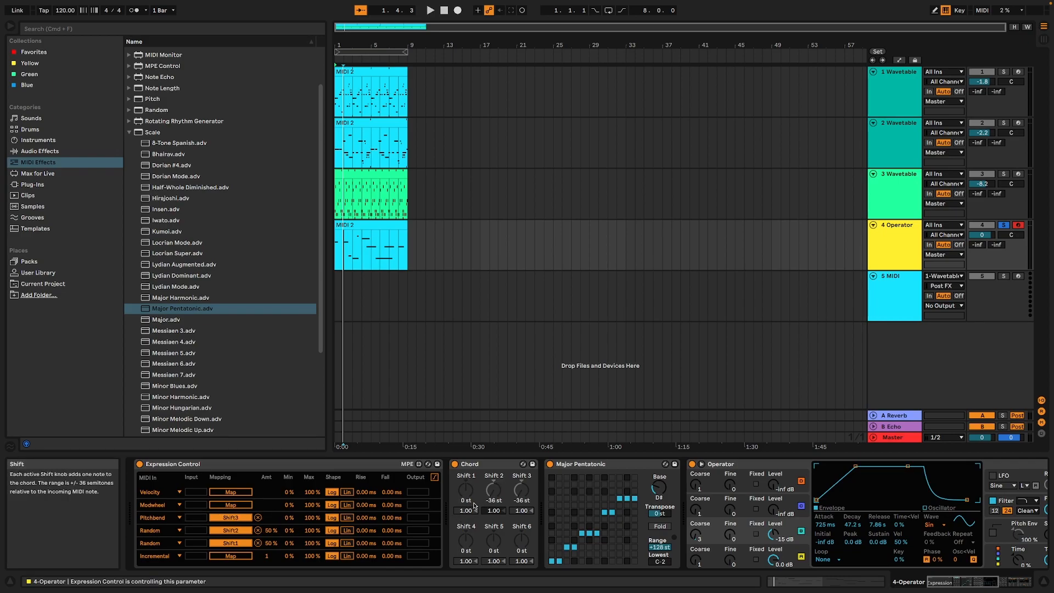
- Remap the lower Random slot to Shift 1, limit Shift 1 to 37–59%, Shift 2 to 43–60% and Shift 3 to 37–66%, and start playback
left_click(257, 543)
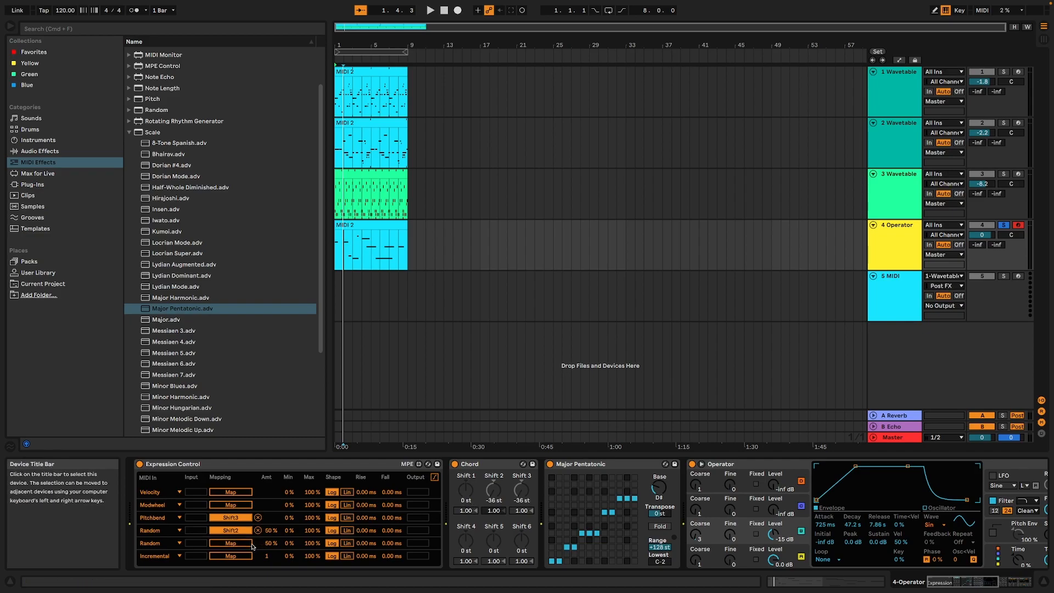
left_click(459, 494)
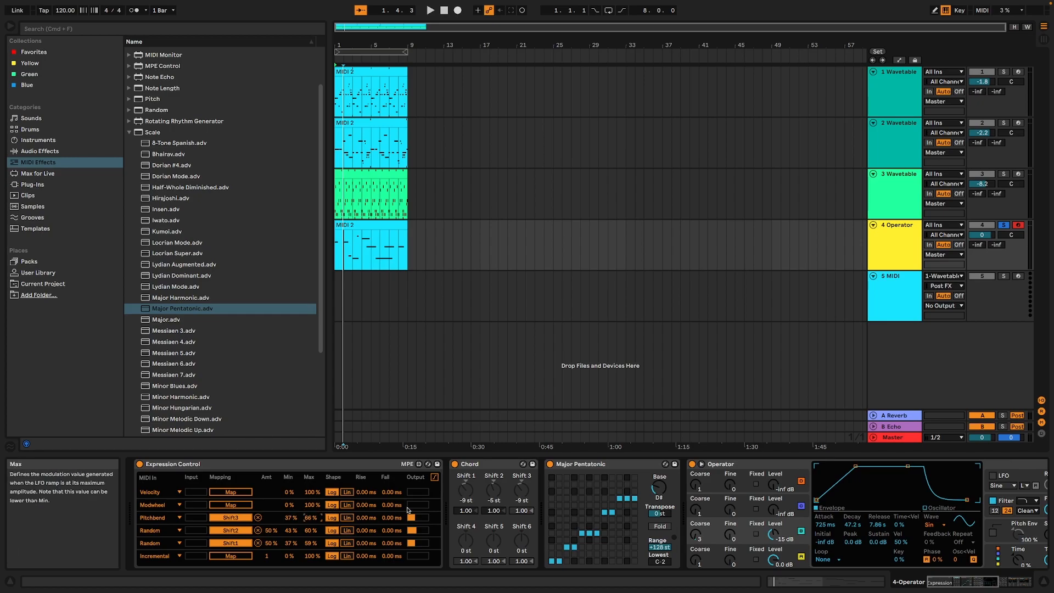
key("space")
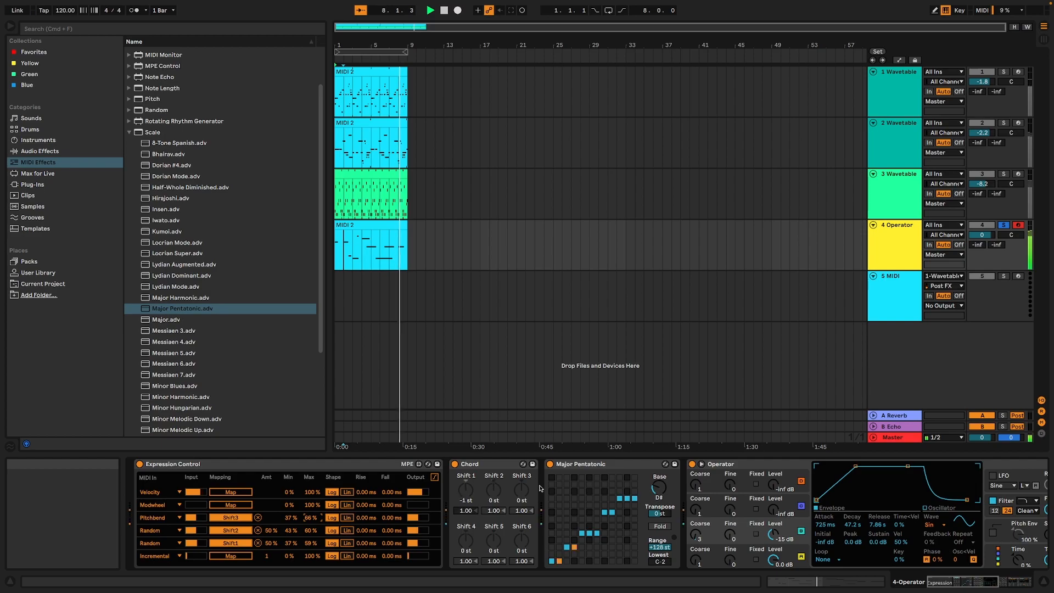
- Open the Operator track's MIDI clip, start playback and transpose all its notes up one octave
left_click(358, 236)
double_click(359, 224)
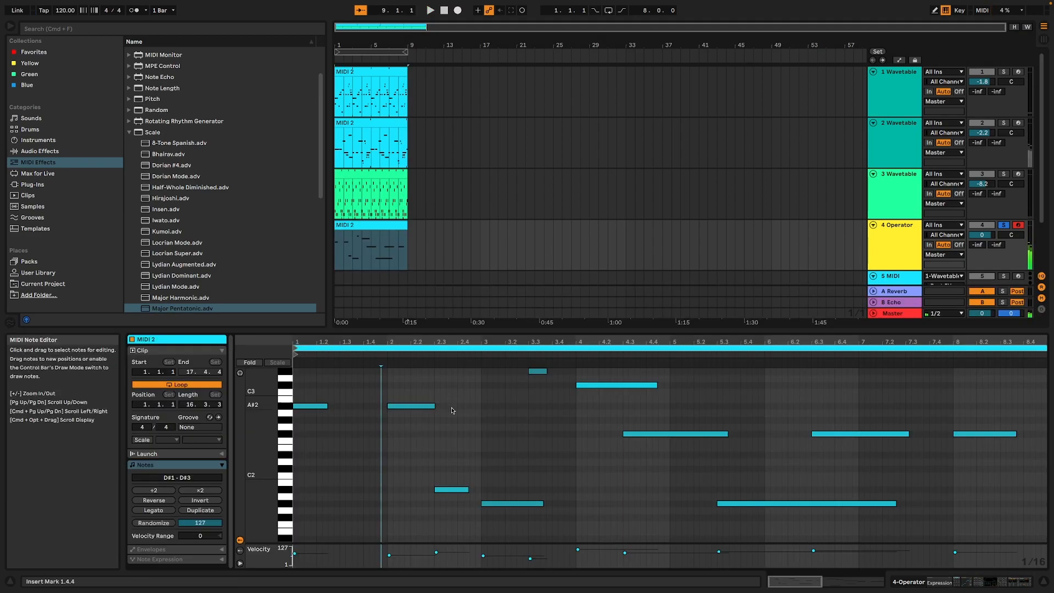
key("space")
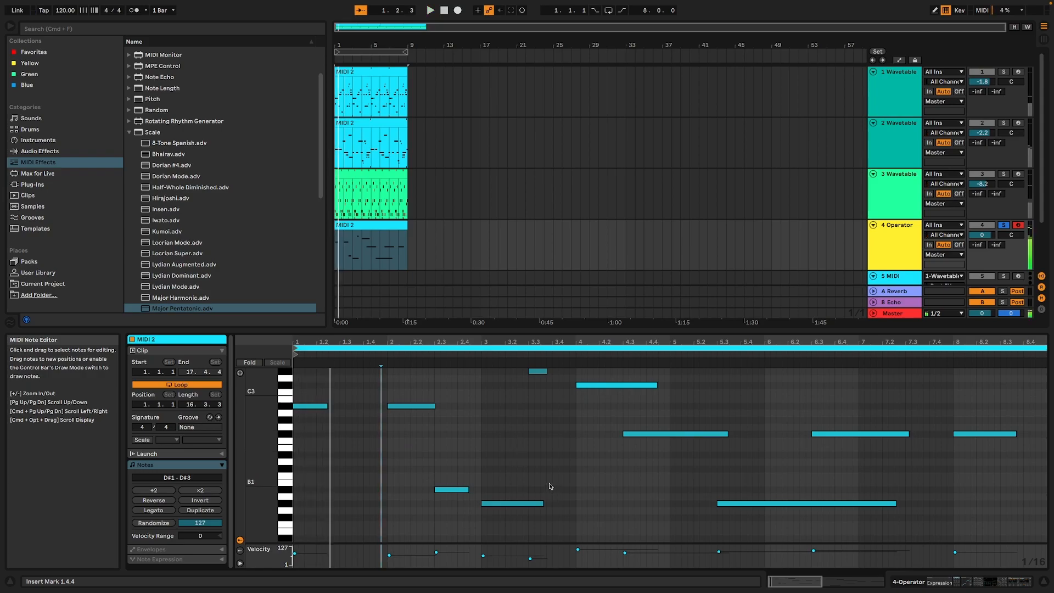
key("ctrl+a")
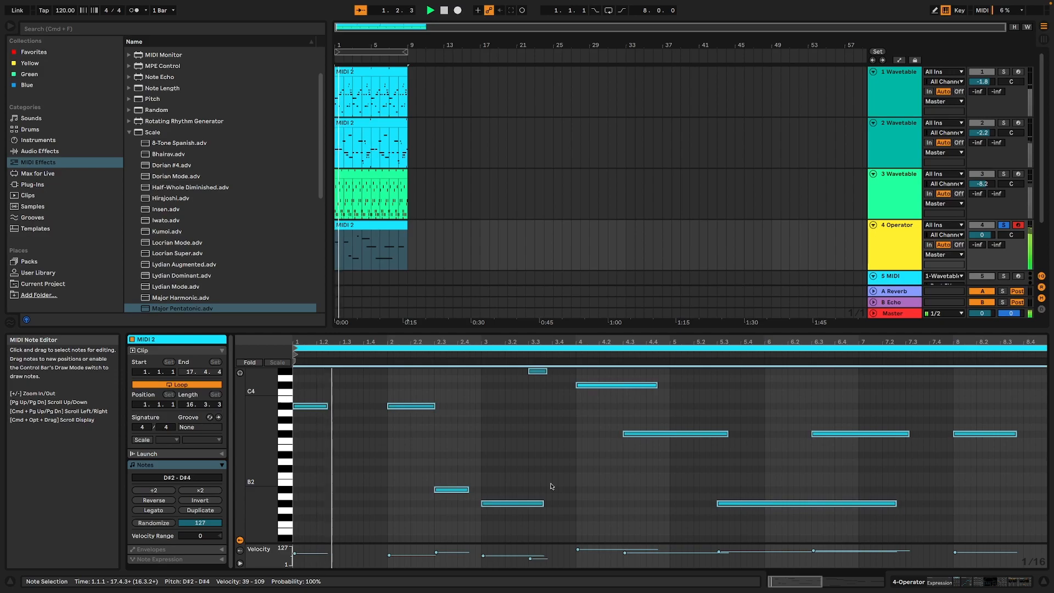
- Lower Operator's filter frequency to 608 Hz, then unsolo the track and play it together with the other parts
left_click(983, 584)
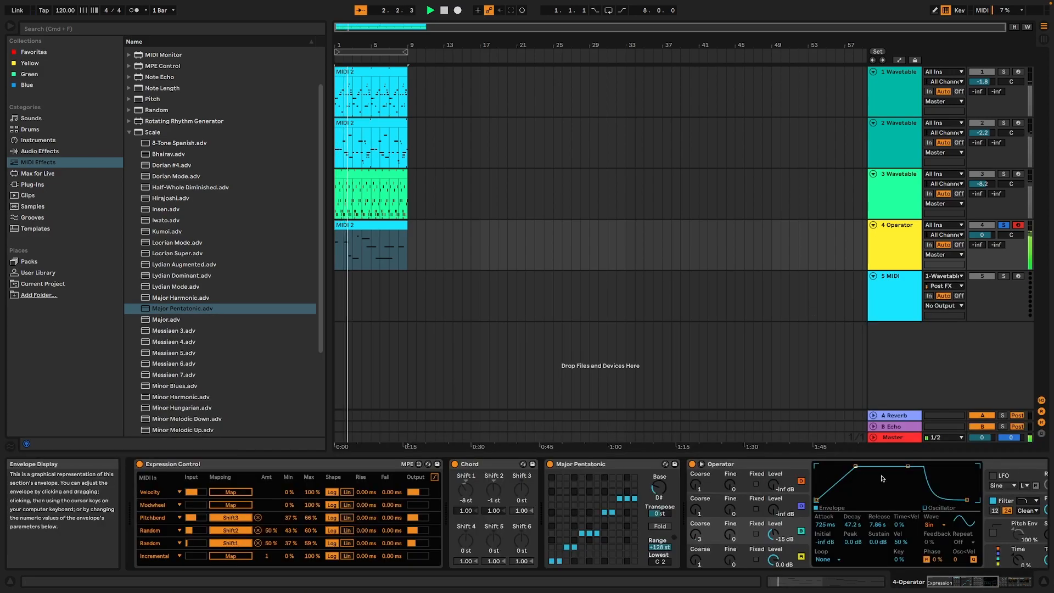
left_click(1012, 494)
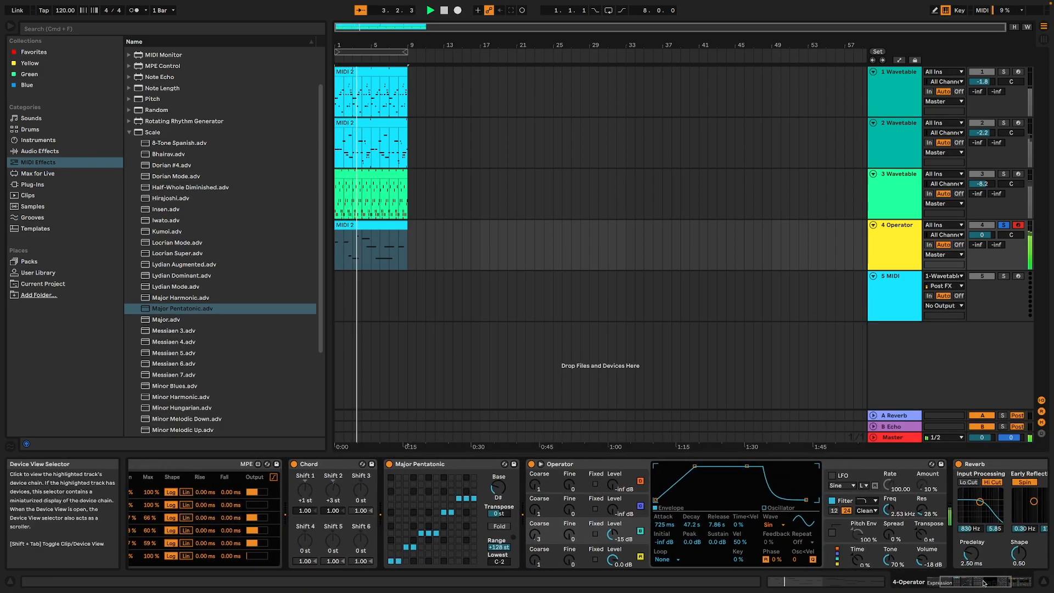
mouse_move(890, 510)
left_mouse_down()
mouse_move(889, 519)
mouse_move(894, 510)
left_mouse_up()
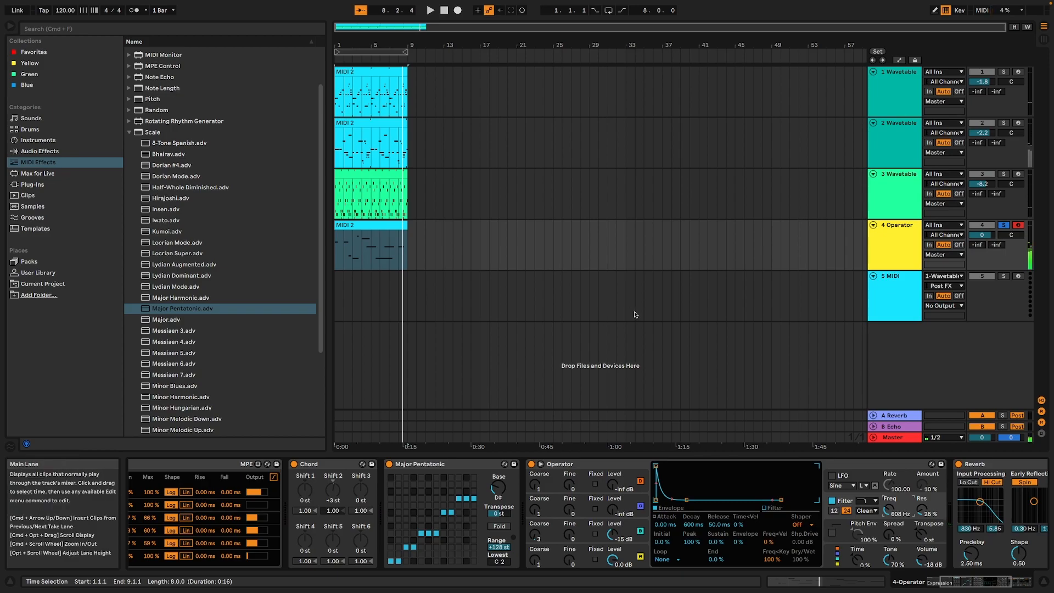
left_click(1003, 226)
key("space")
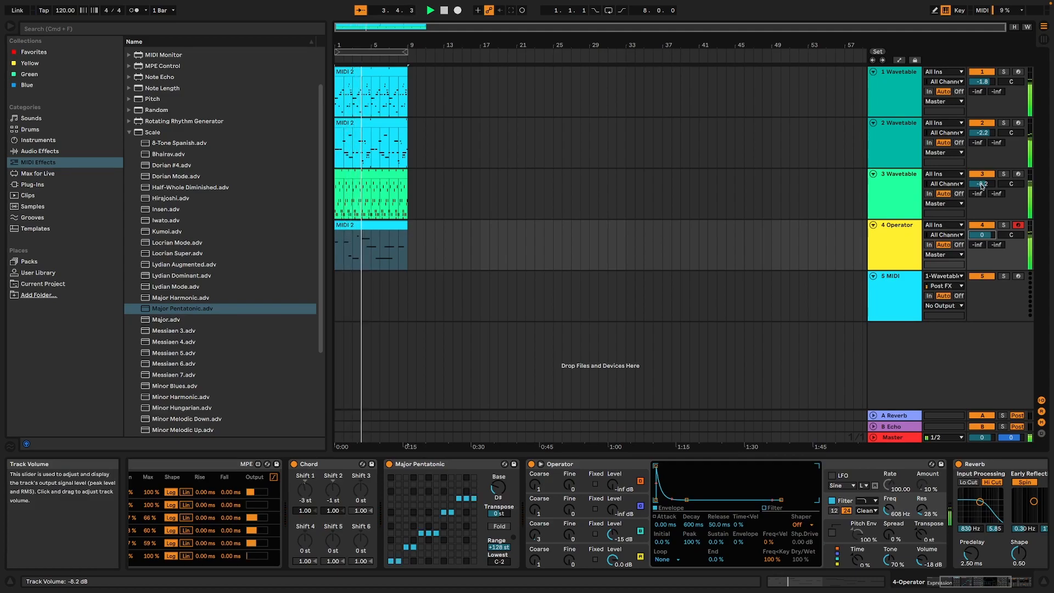
- Check which scale device and base note each Wavetable track uses and compare them with the Operator track
left_click(899, 187)
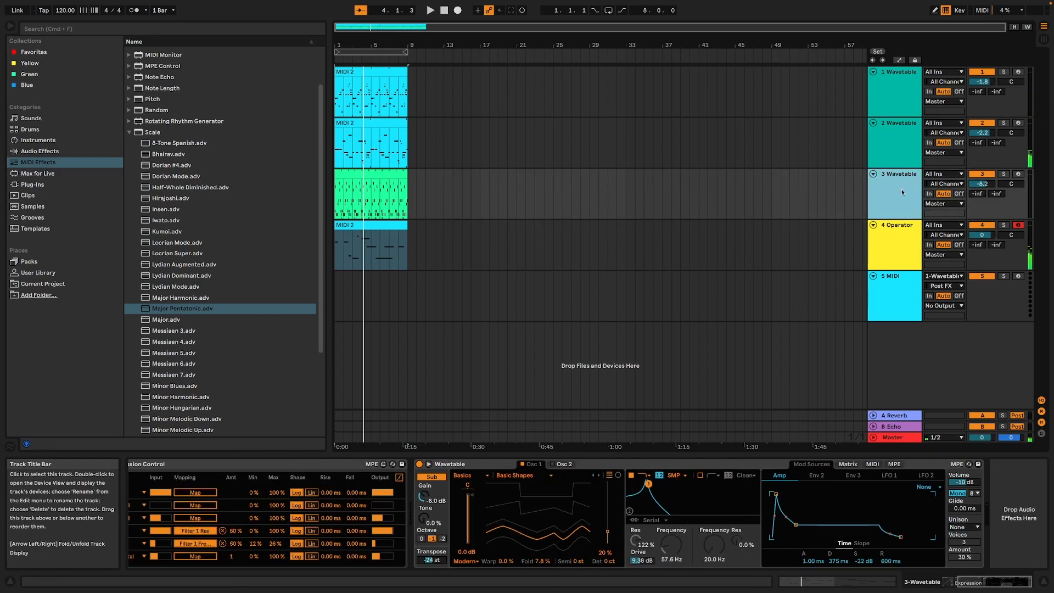
left_click_drag(998, 582, 970, 581)
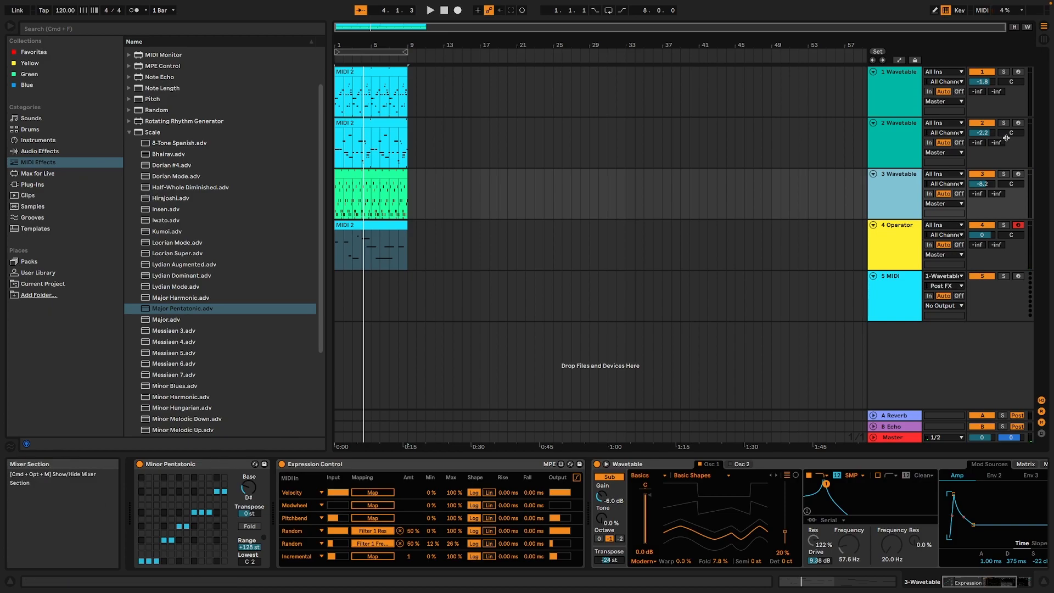
left_click(902, 143)
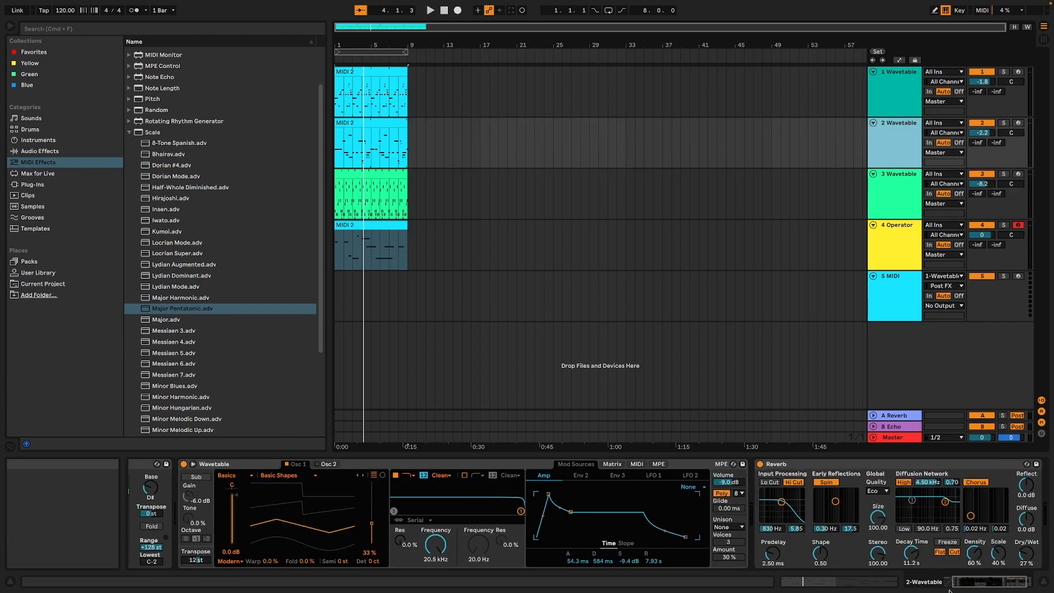
left_click(904, 91)
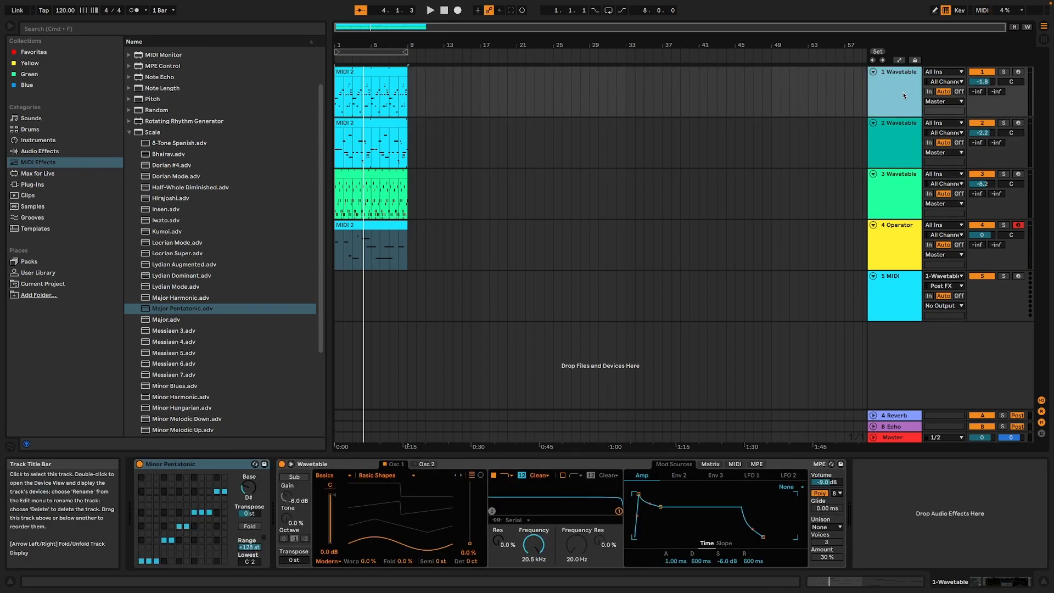
left_click(905, 152)
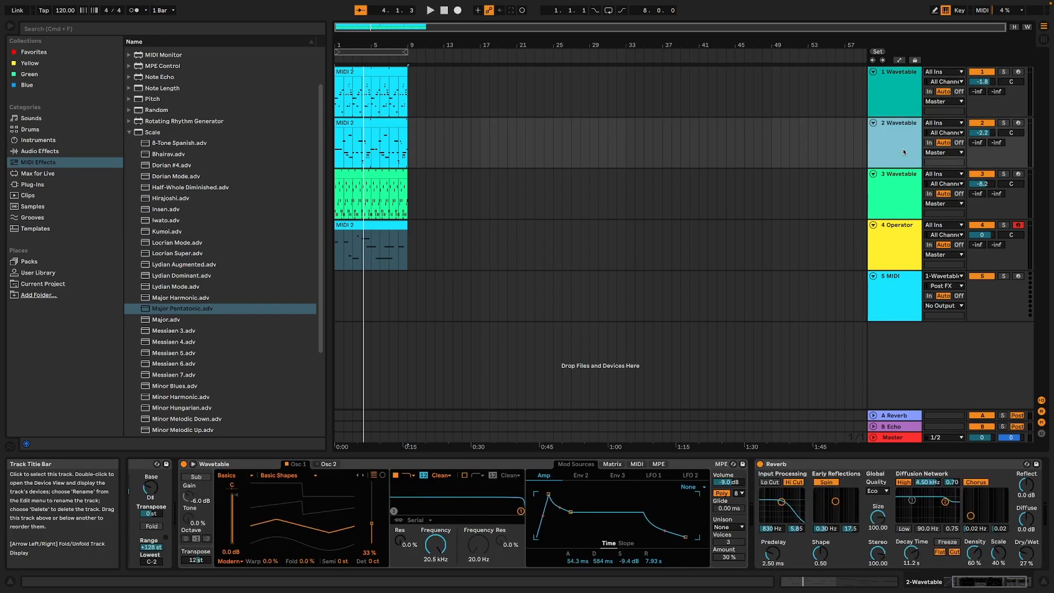
left_click(895, 201)
left_click(894, 247)
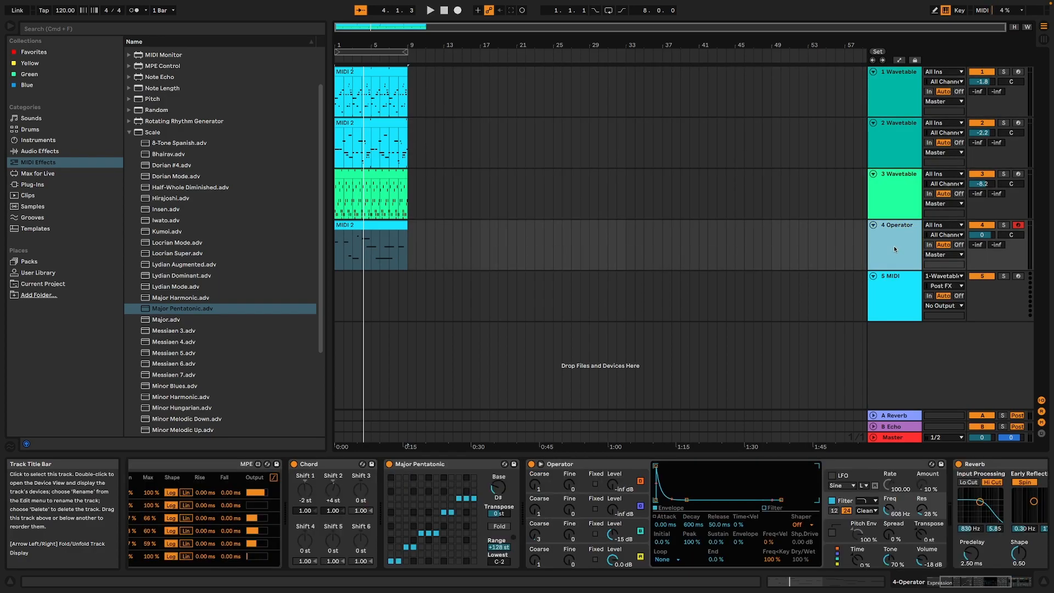
- Replace the Operator track's Major Pentatonic scale with the Minor Pentatonic preset after Chord, and set its base to D#
left_click(971, 583)
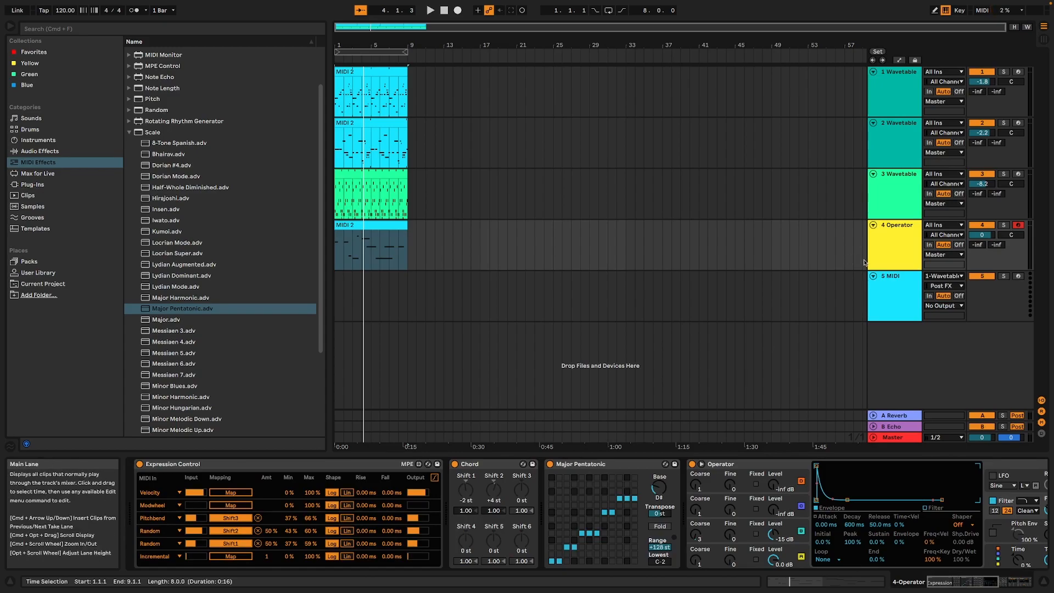
left_click(589, 464)
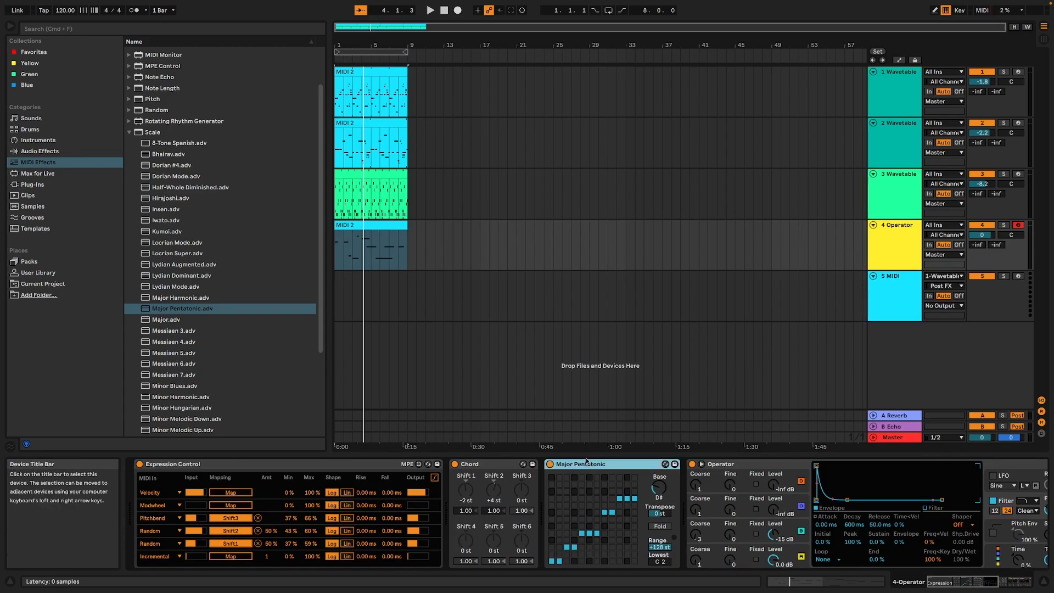
key("Delete")
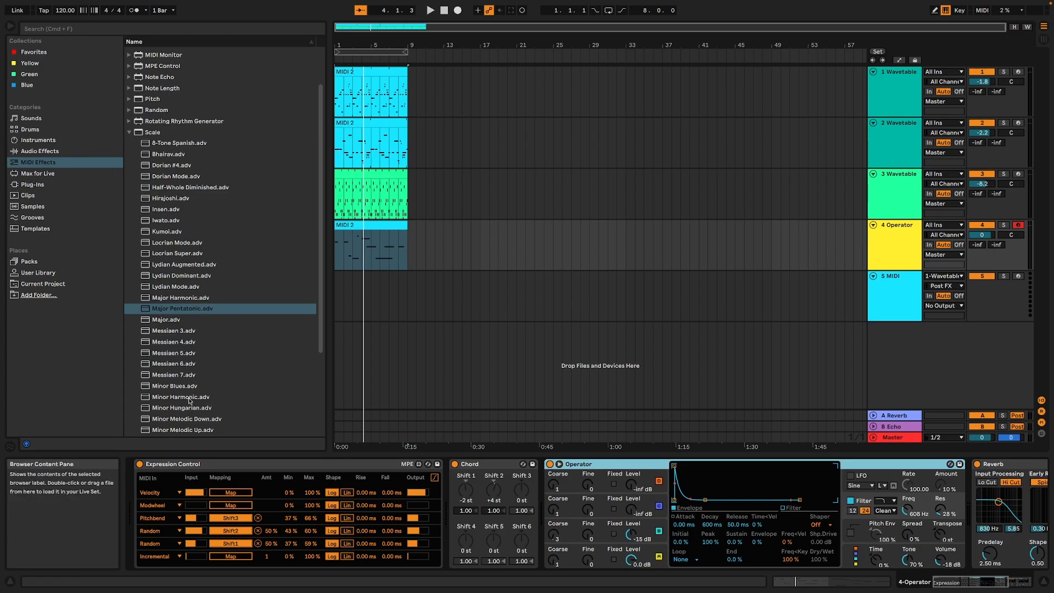
scroll(190, 401, "down", 3)
left_click(184, 380)
left_click_drag(255, 397, 546, 491)
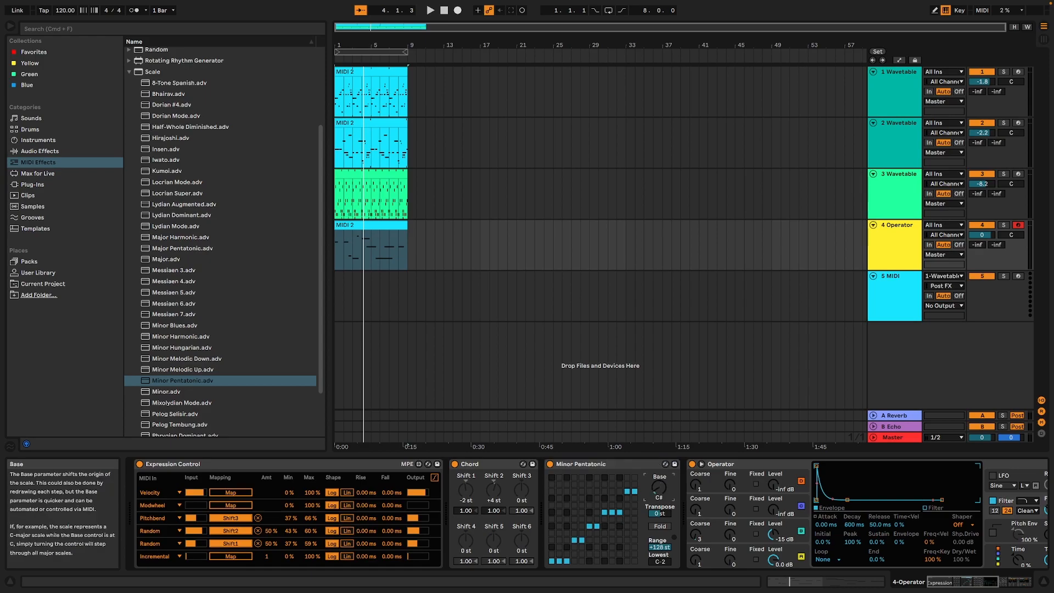
left_click_drag(659, 488, 660, 483)
- Play the arrangement and set the volumes of Operator to -3.3 dB, track 2 to -4.1 dB and track 1 to -2.5 dB
key("space")
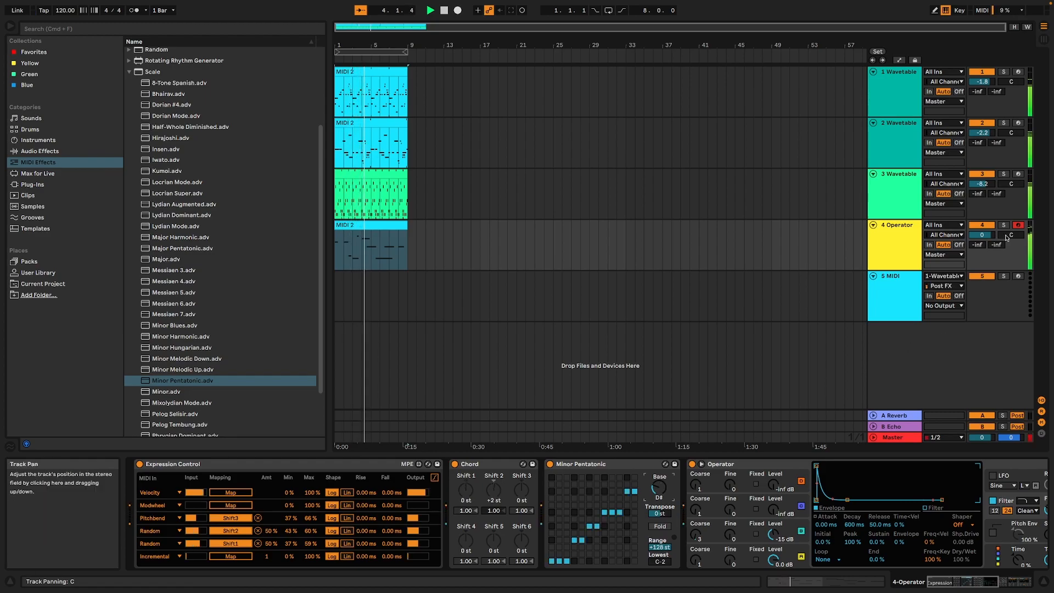
left_click_drag(967, 235, 967, 240)
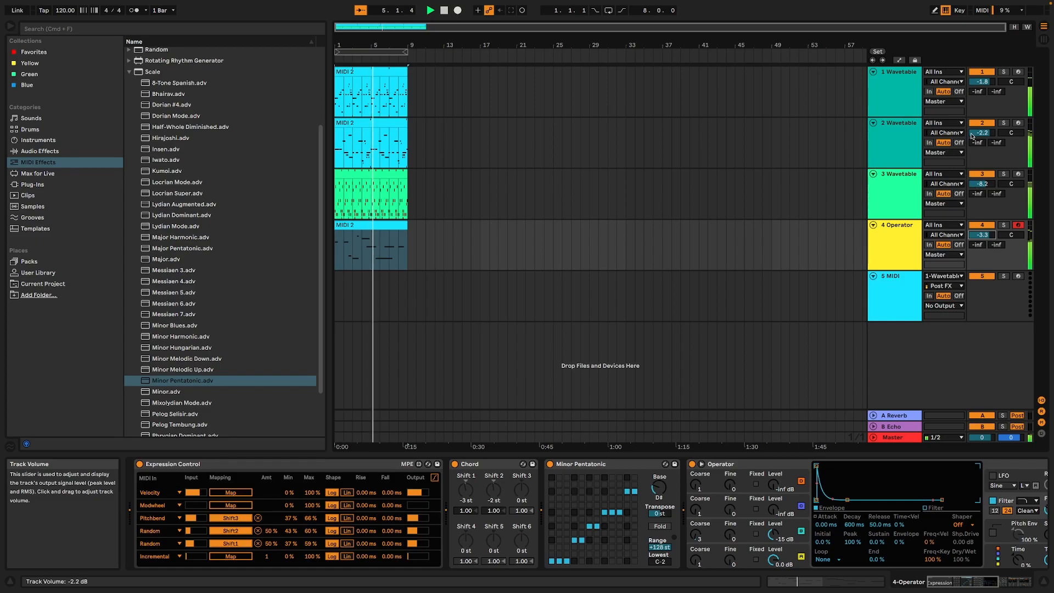
left_click_drag(980, 131, 979, 133)
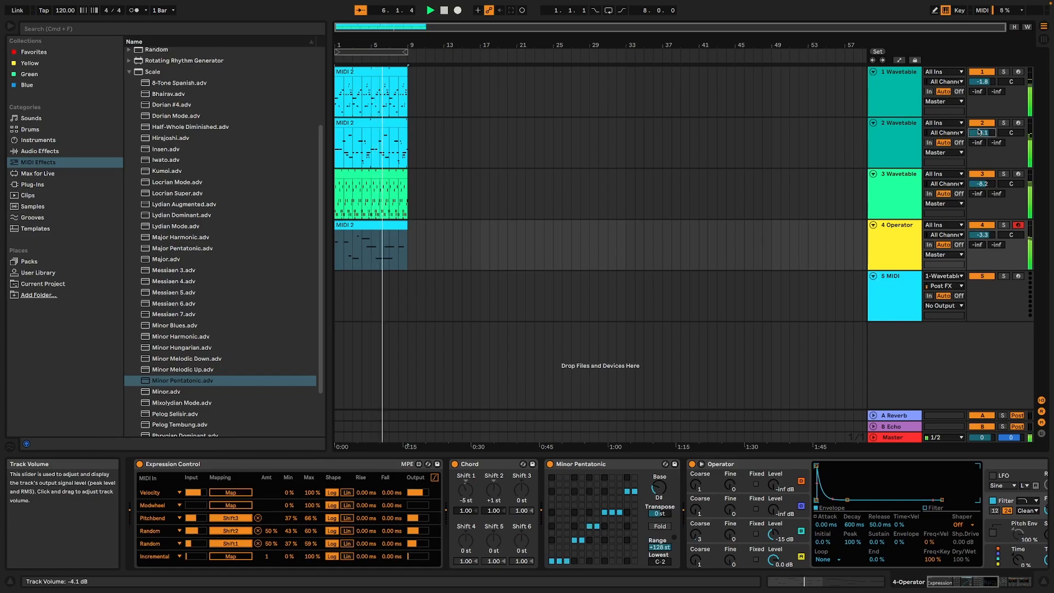
left_click_drag(982, 82, 982, 85)
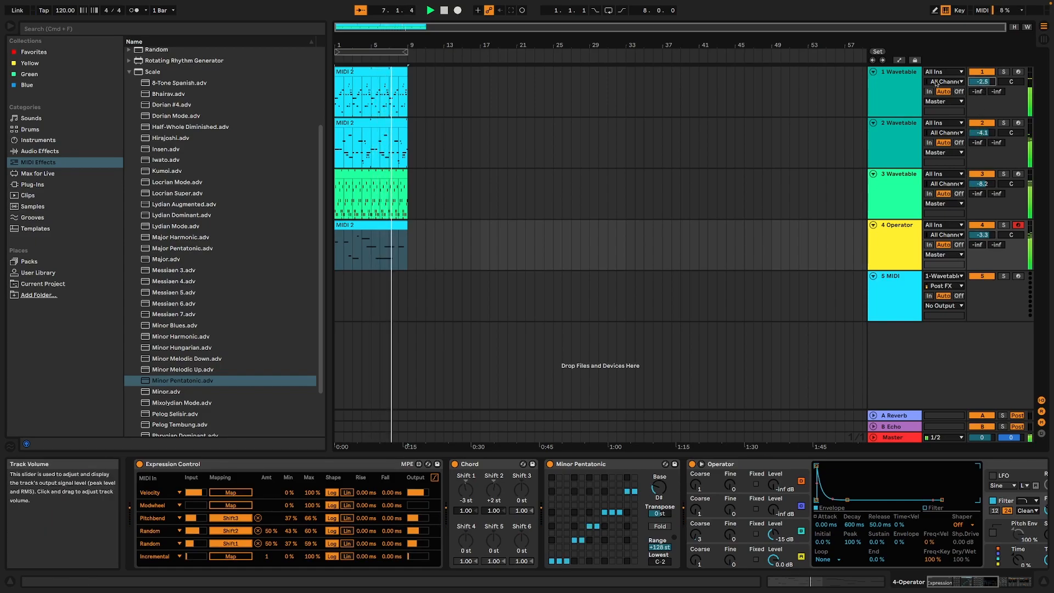
- On track 1's Wavetable, set amp decay to 173 ms, sustain to -27 dB, filter to 15.9 kHz with 65% resonance, and volume to -1.4 dB
left_click(897, 93)
left_click_drag(655, 504, 634, 494)
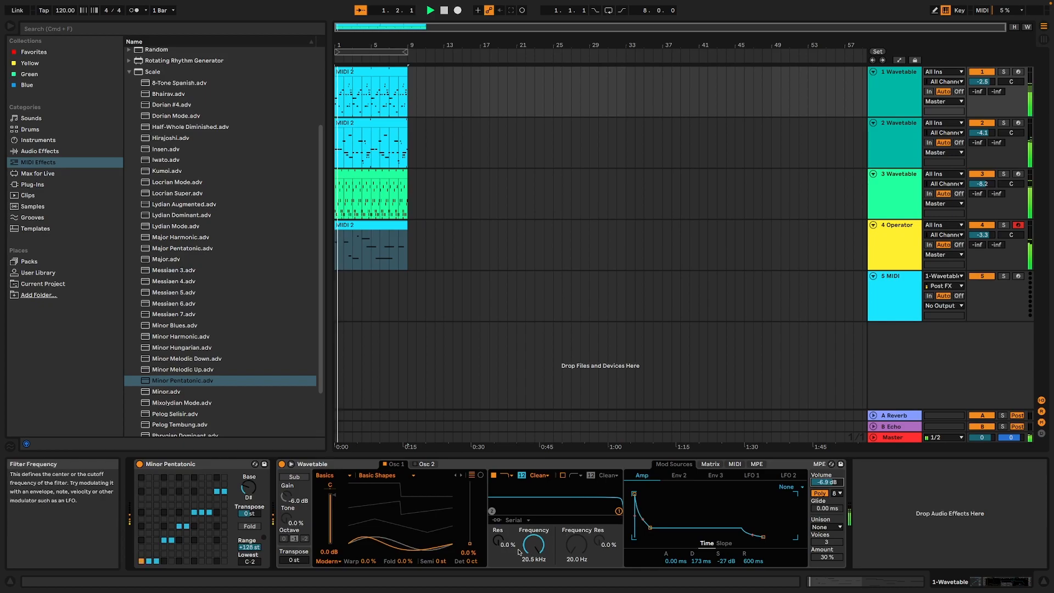
left_click_drag(619, 511, 615, 497)
left_click_drag(819, 484, 818, 462)
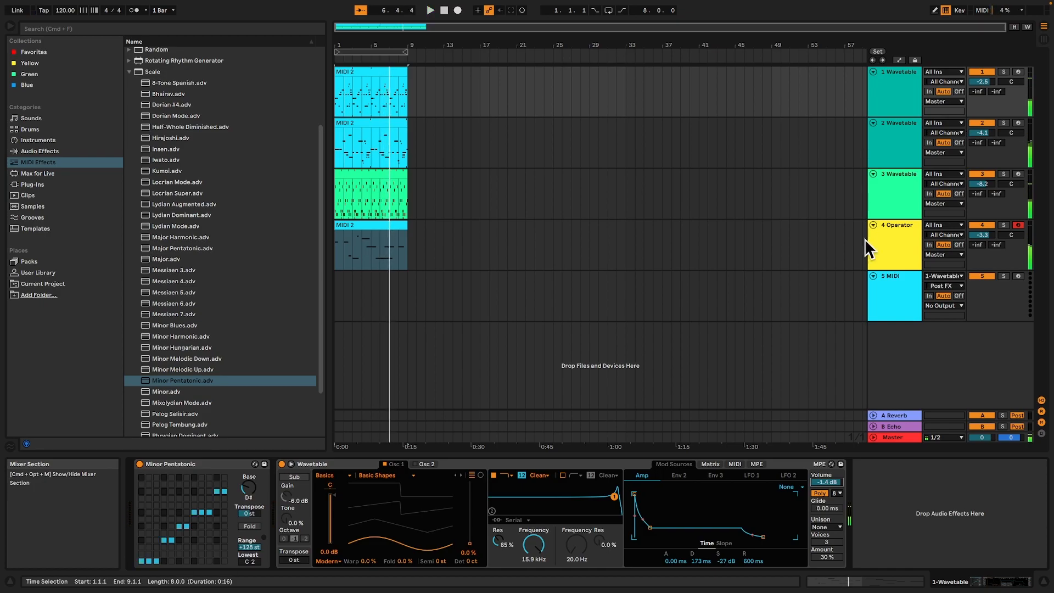
left_click(908, 230)
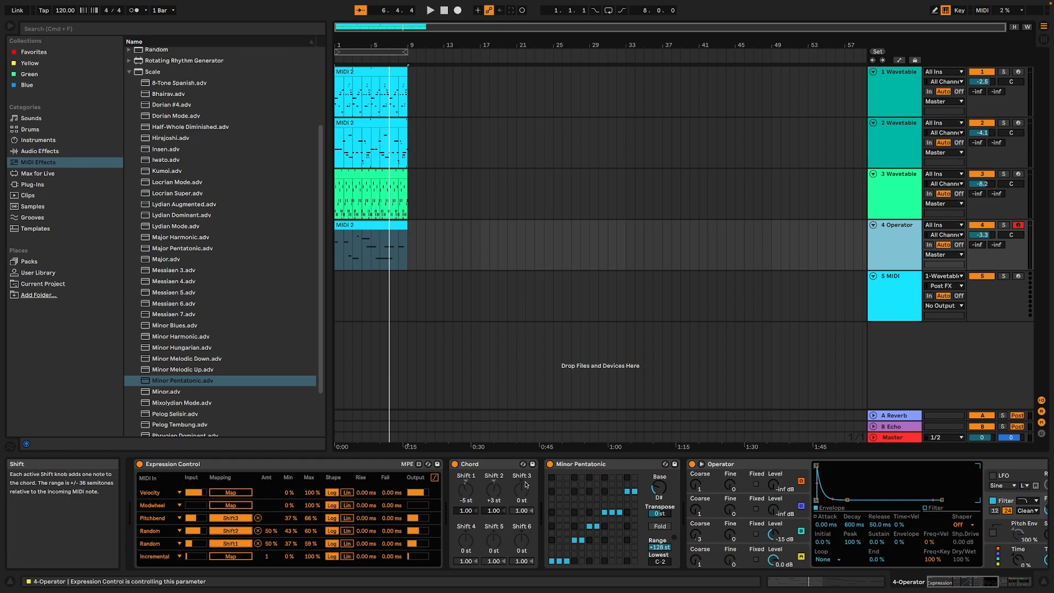
left_click(901, 292)
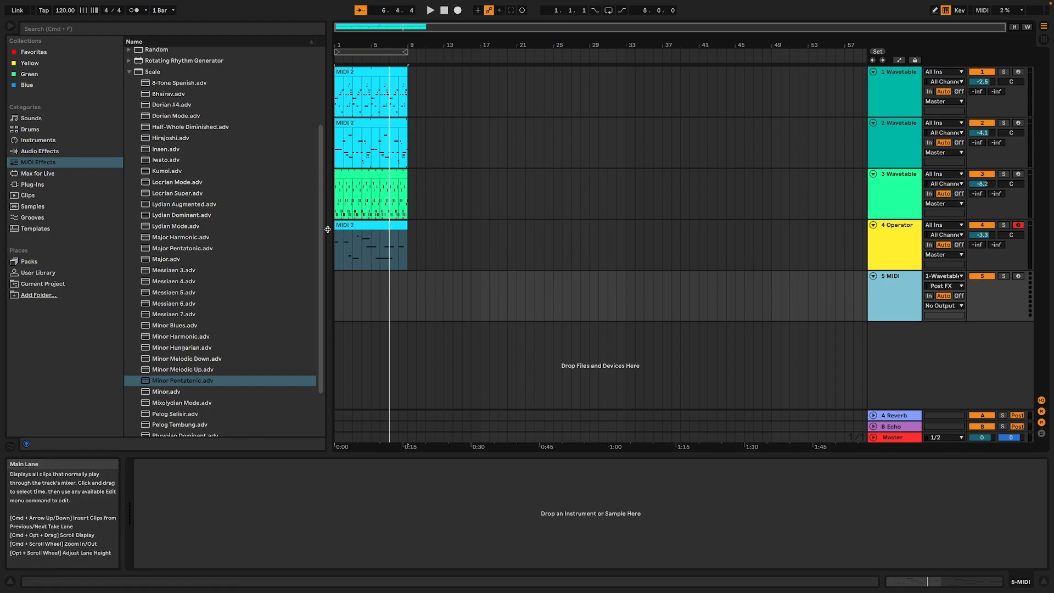
left_click(364, 227)
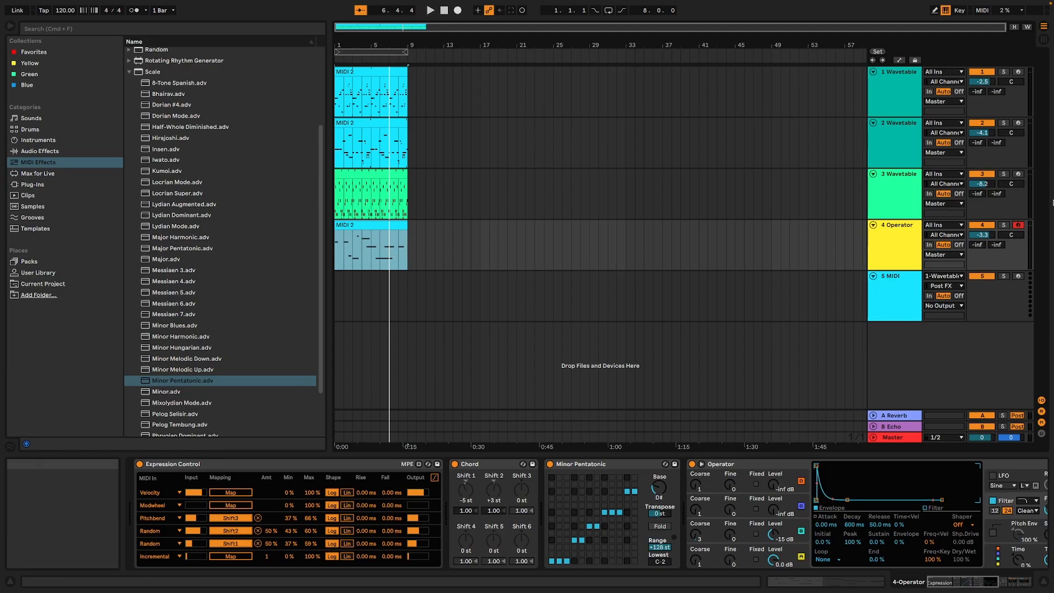
- Recolor all five tracks, from 1 Wavetable through 5 MIDI, lime green
left_click(888, 101)
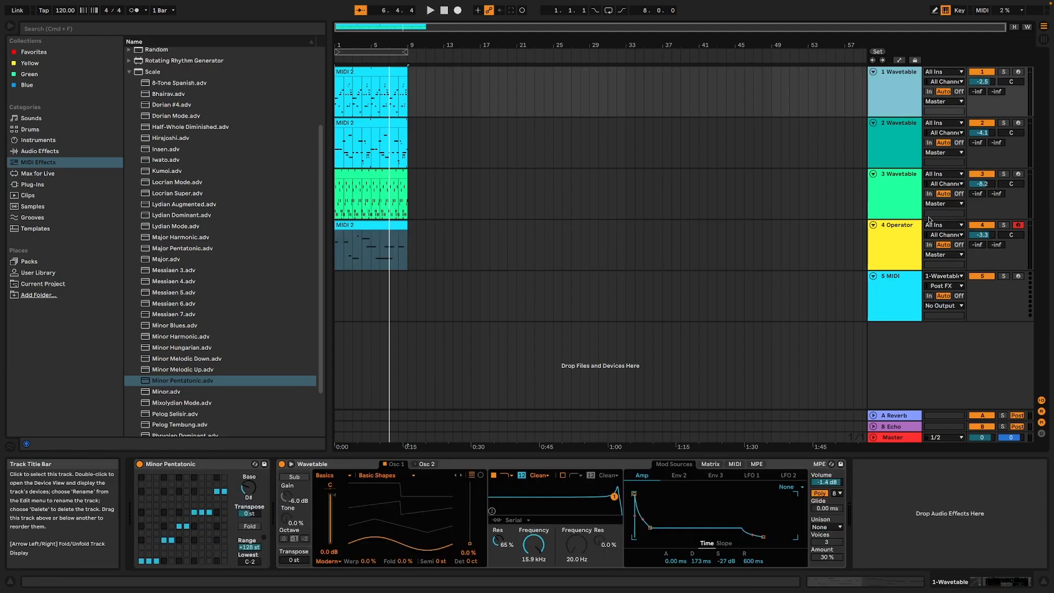
left_click(896, 283, "shift")
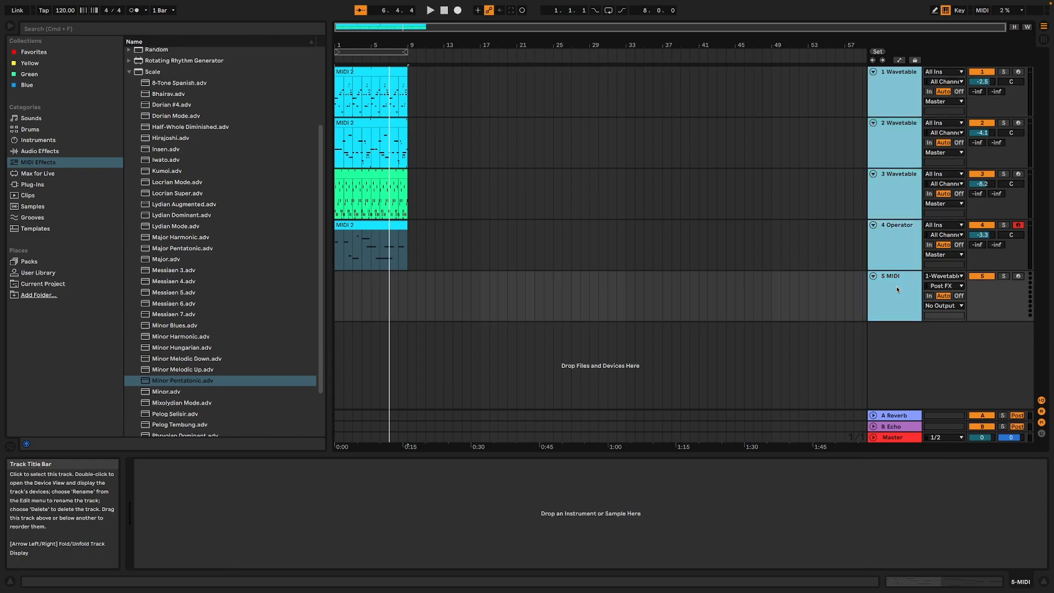
right_click(911, 254)
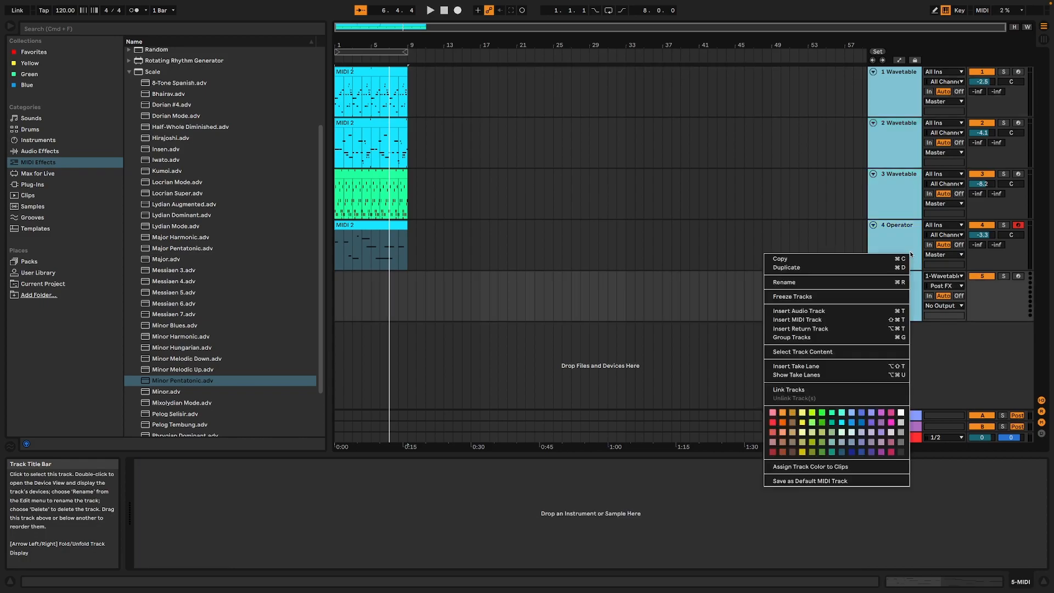
left_click(811, 415)
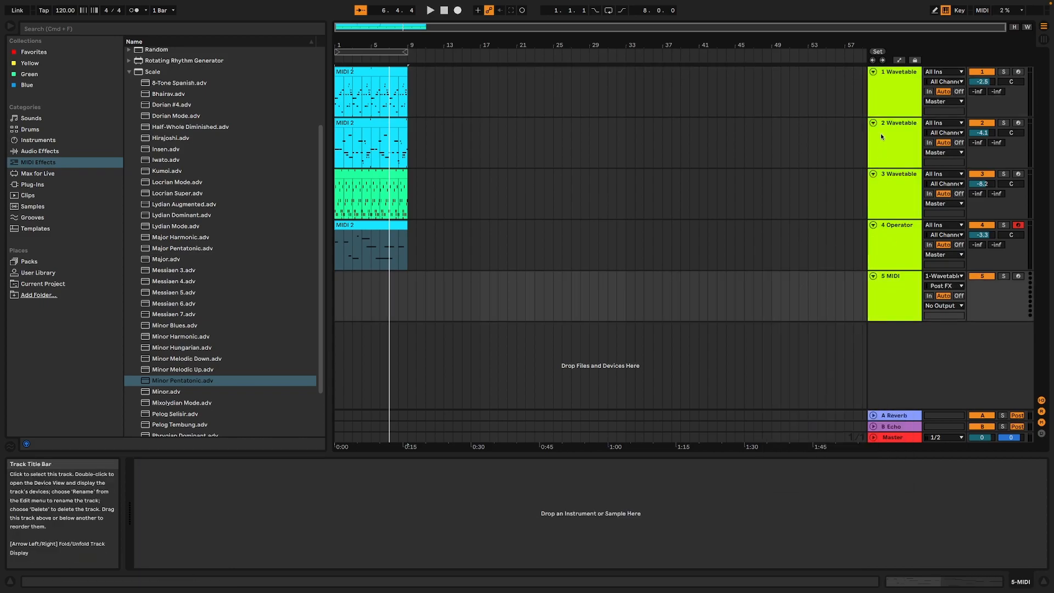
- Group the five selected tracks, then collapse the group and deactivate it
key("super+g")
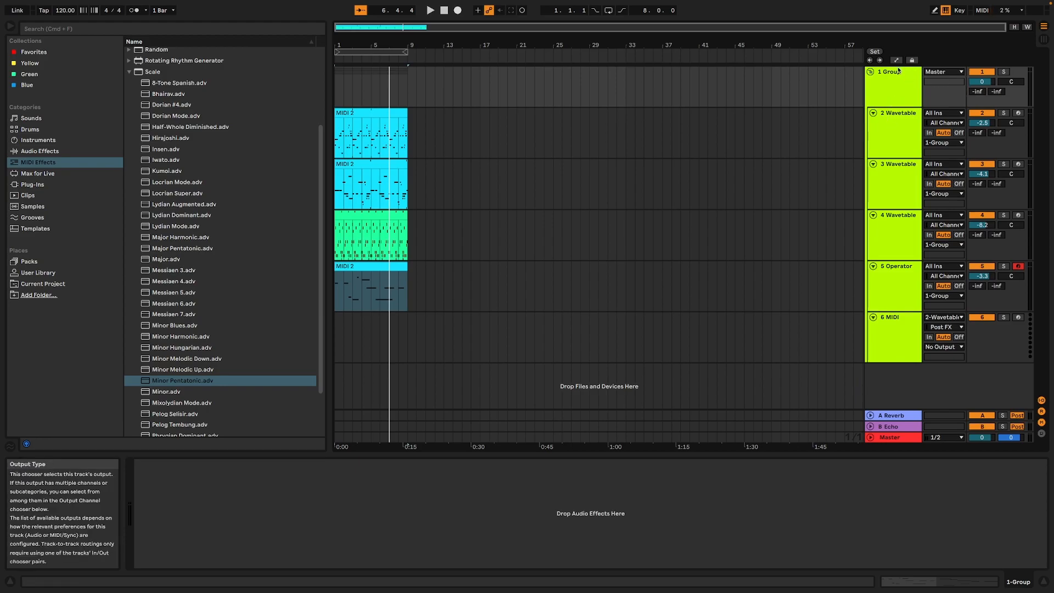
key("u")
left_click(977, 72)
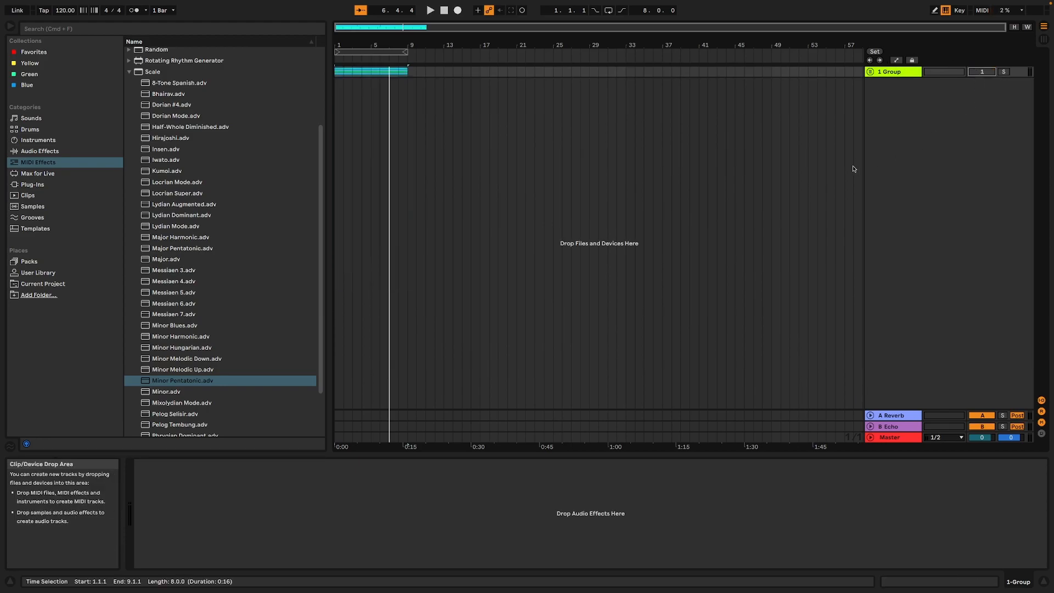
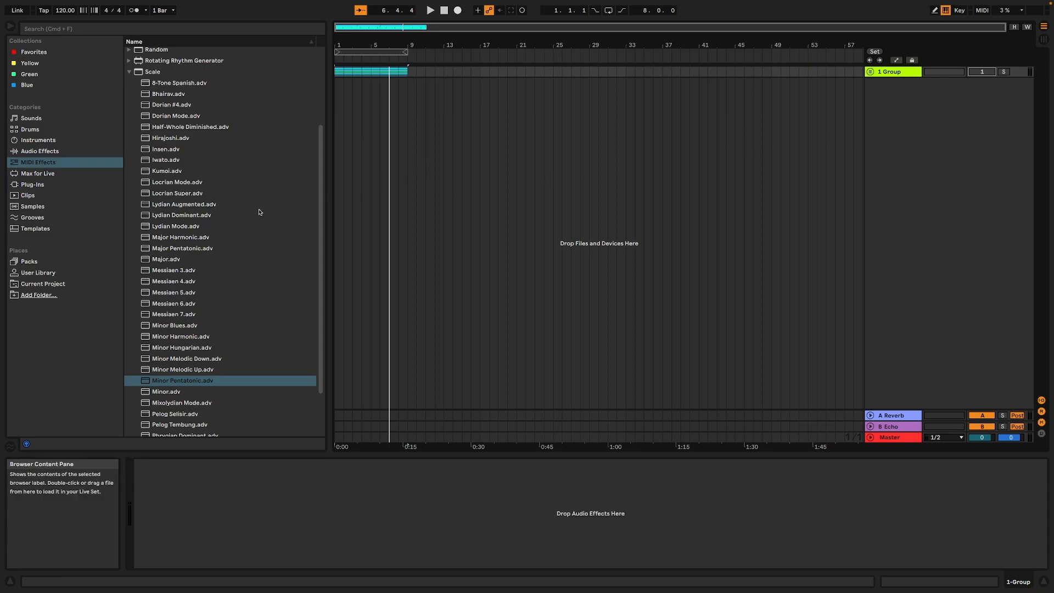
- Show the Max for Live devices in the browser and insert a new MIDI track below the group
left_click(62, 174)
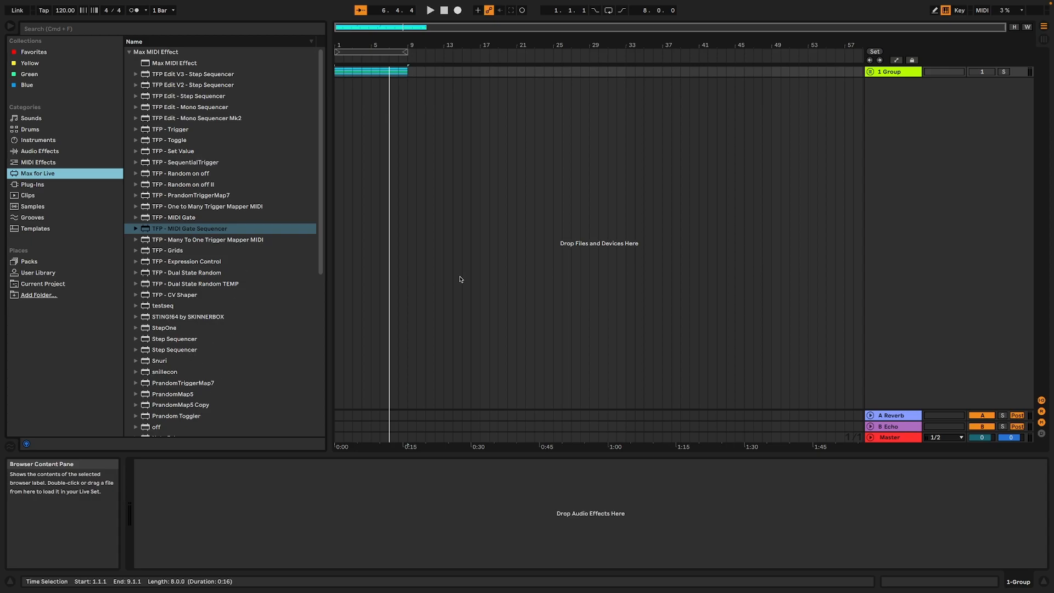
right_click(934, 174)
left_click(948, 191)
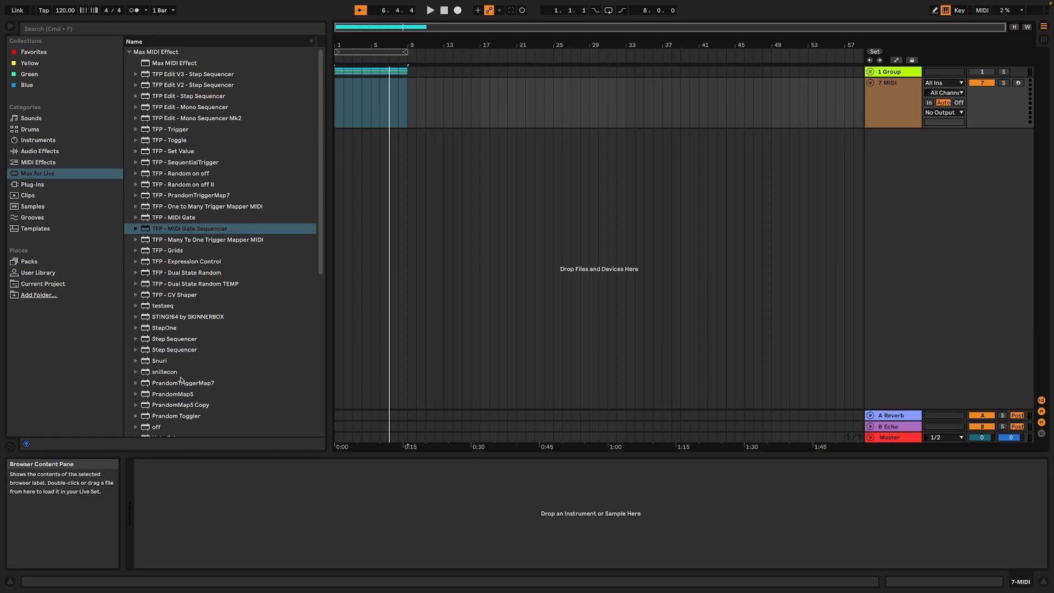
- Load the Max for Live Step Sequencer onto the new MIDI track 7 and add an Operator instrument after it
left_click(178, 341)
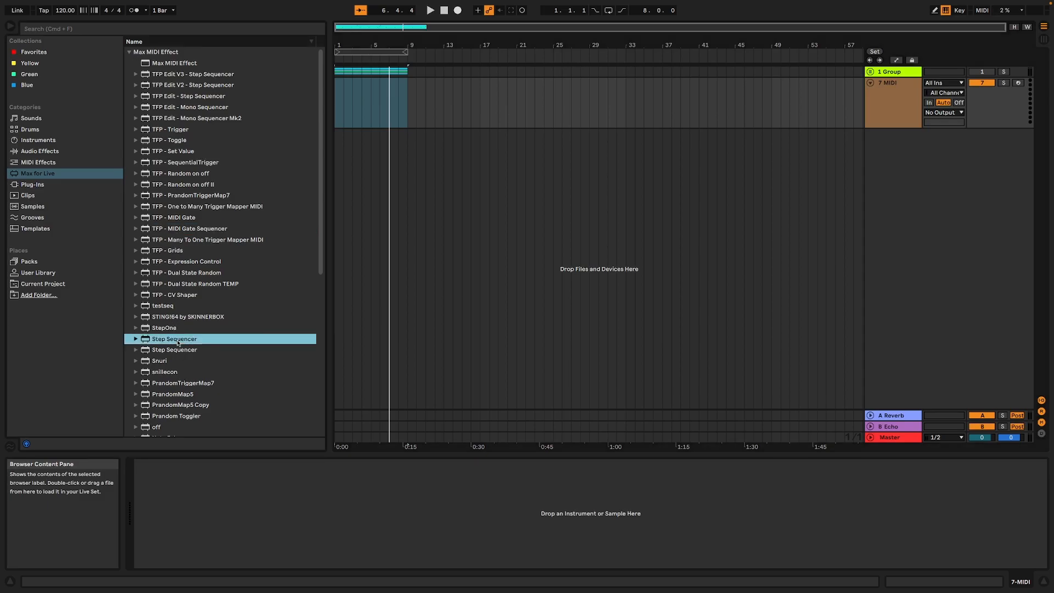
left_click_drag(177, 341, 315, 488)
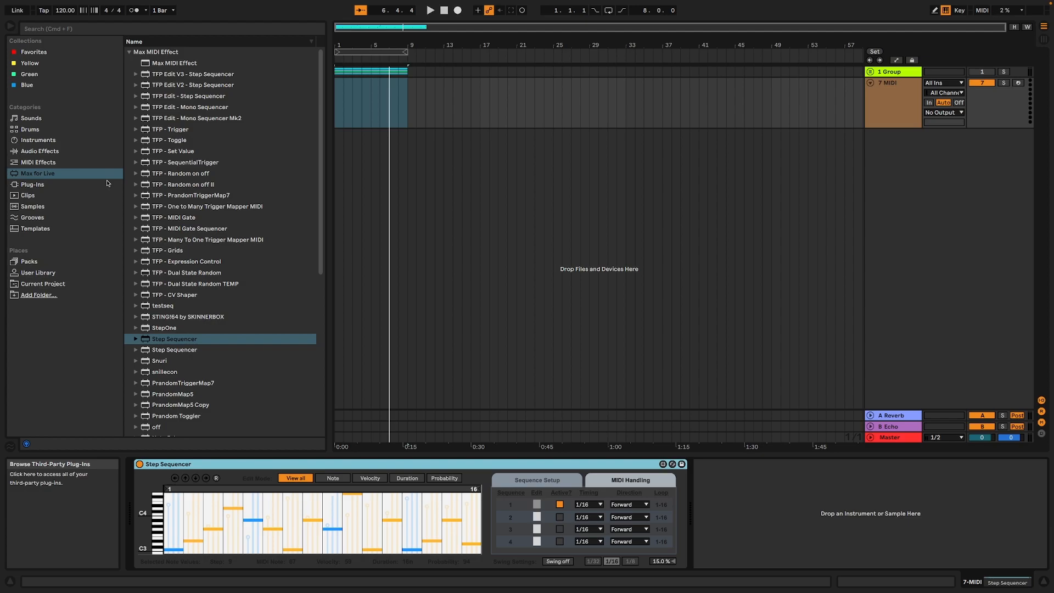
left_click(49, 143)
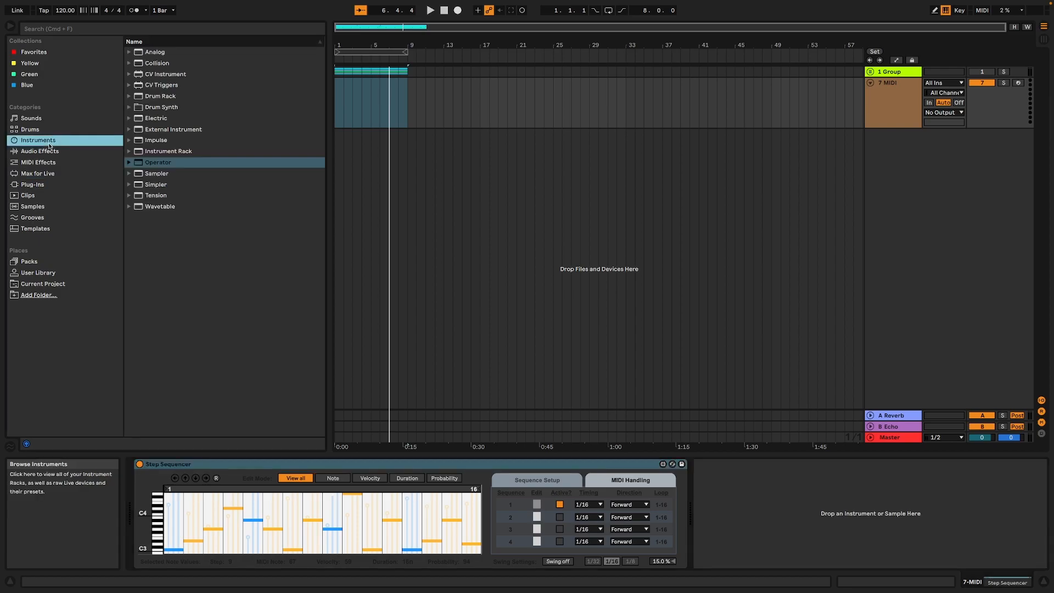
double_click(158, 164)
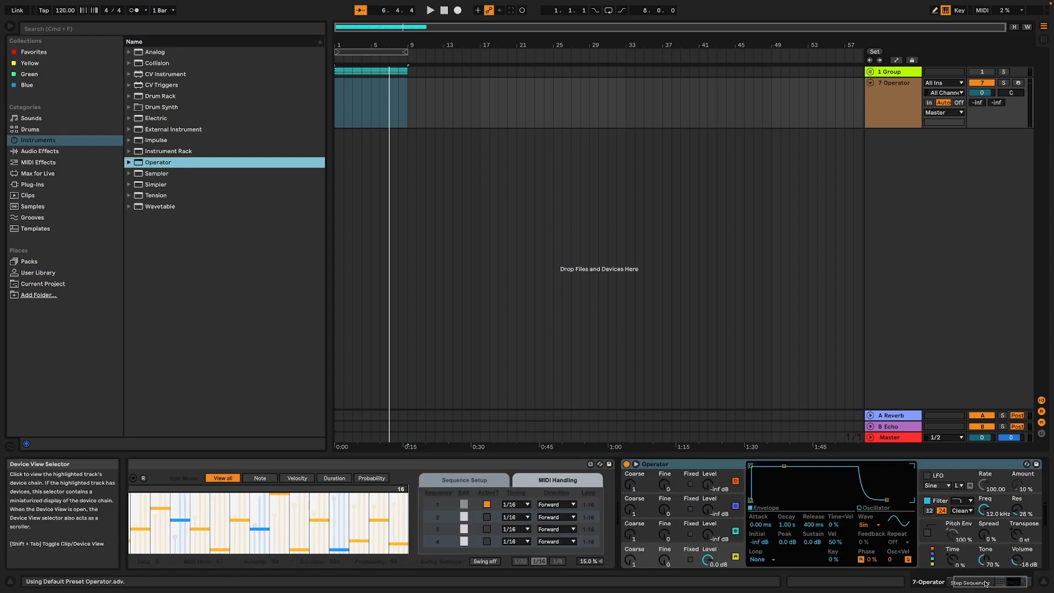
- Set Operator's envelope decay to 719 ms and sustain to -inf dB, and randomize the Step Sequencer's pattern while auditioning it
left_click(989, 582)
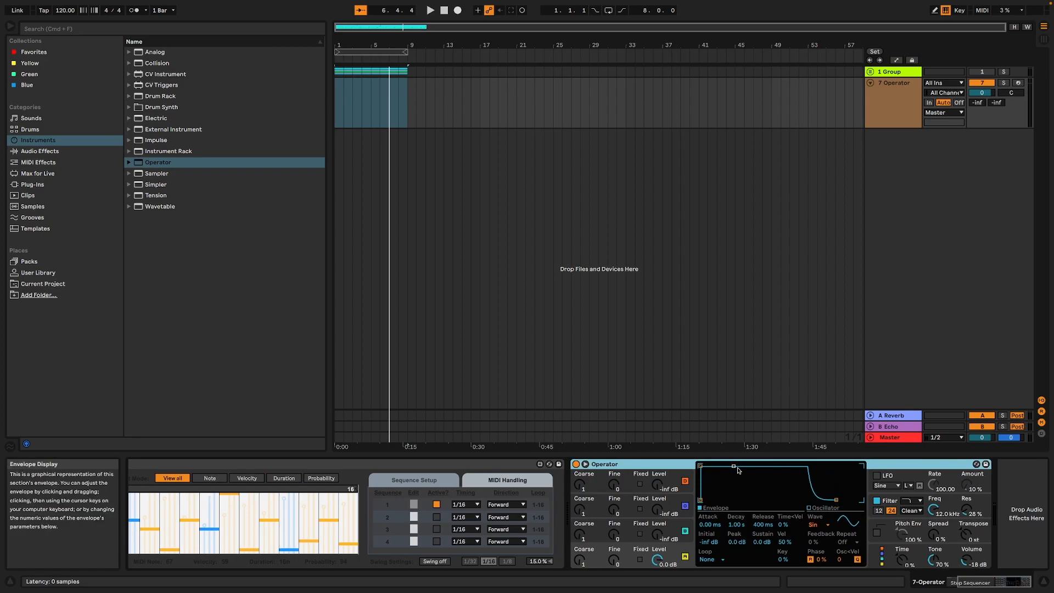
left_click_drag(734, 467, 737, 500)
key("space")
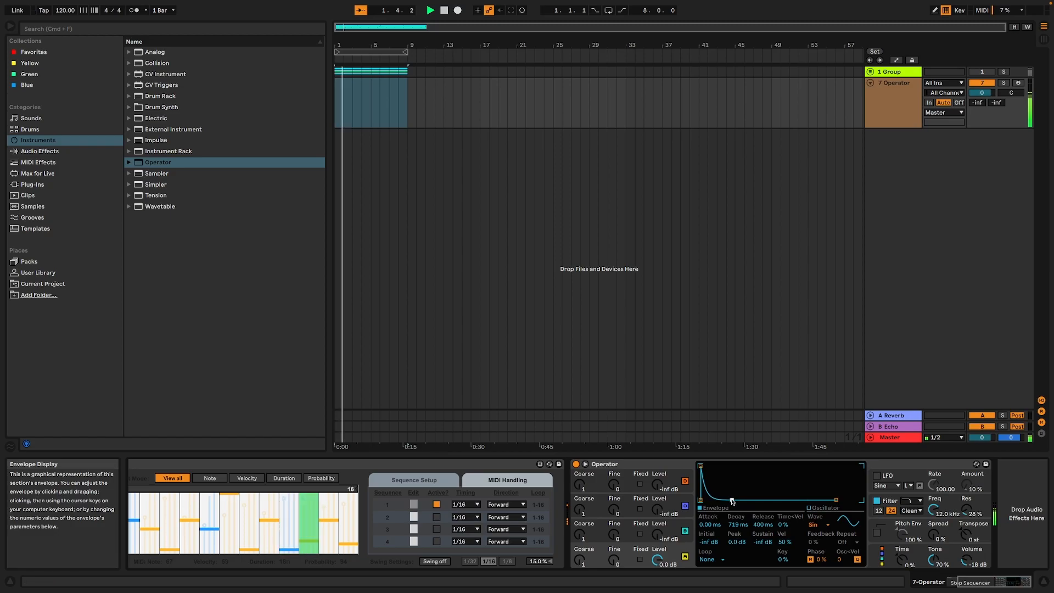
left_click(956, 586)
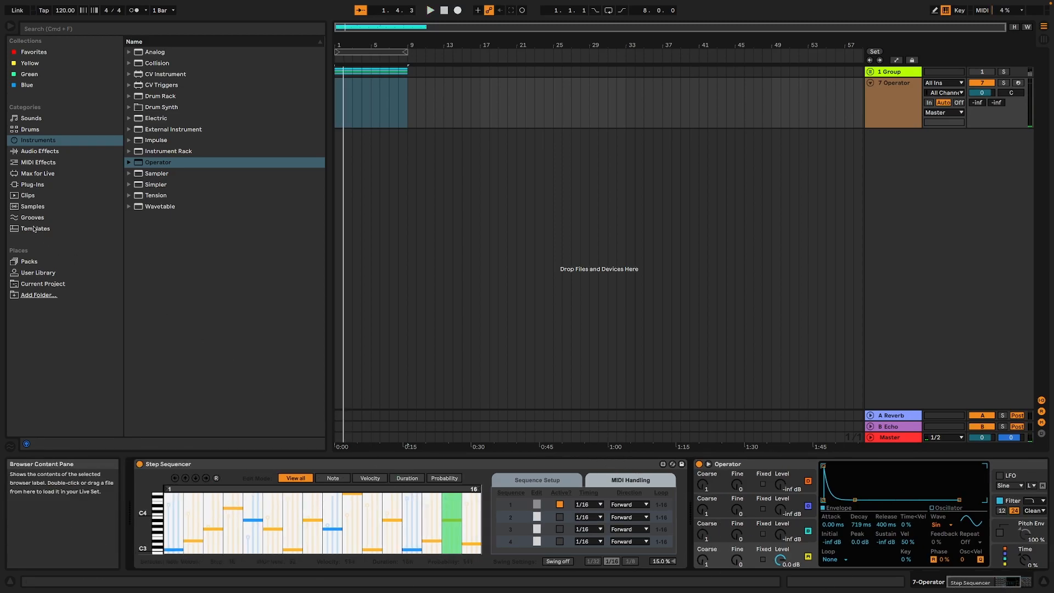
left_click(216, 479)
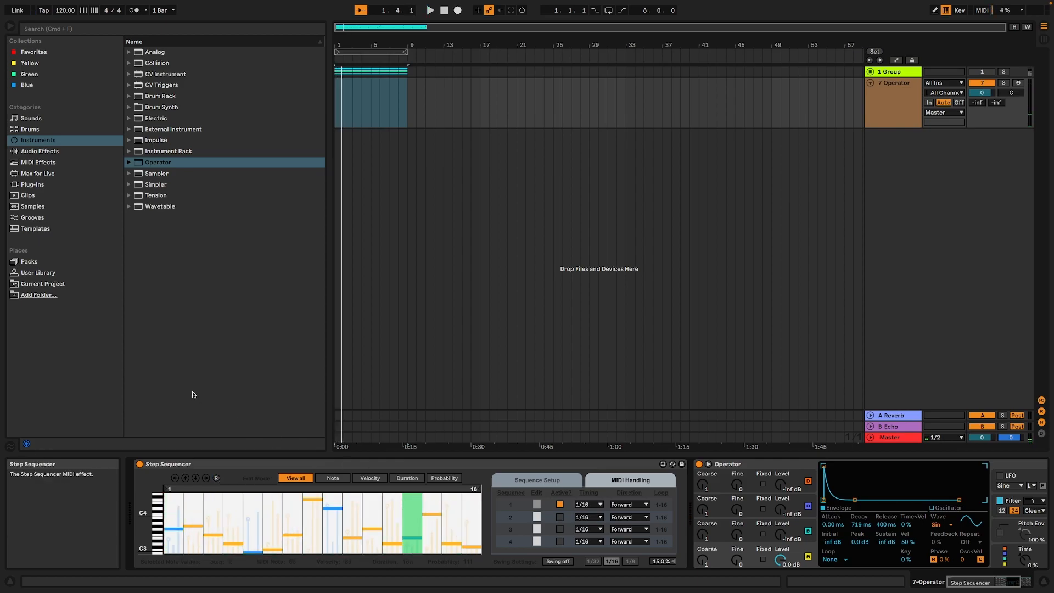
- Insert the Minor Pentatonic scale preset between the Step Sequencer and Operator, and set its base to D#
left_click(42, 174)
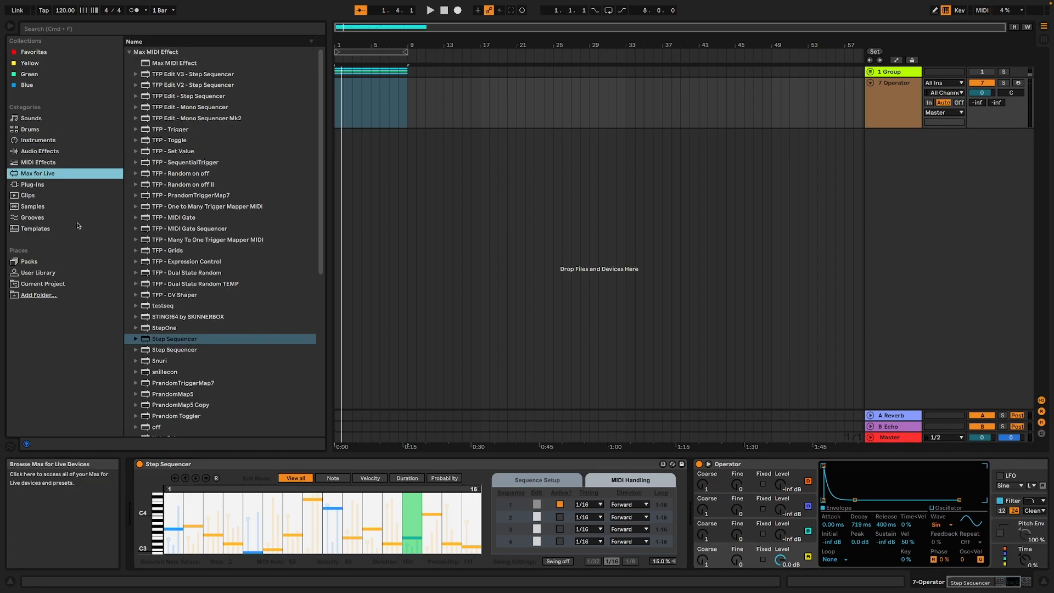
left_click(36, 185)
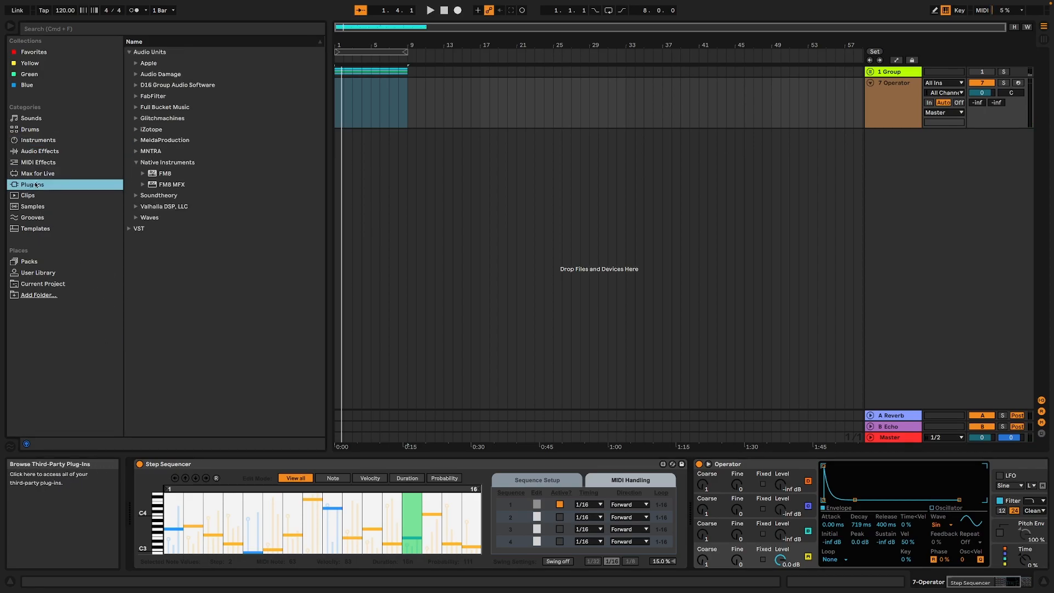
left_click(38, 163)
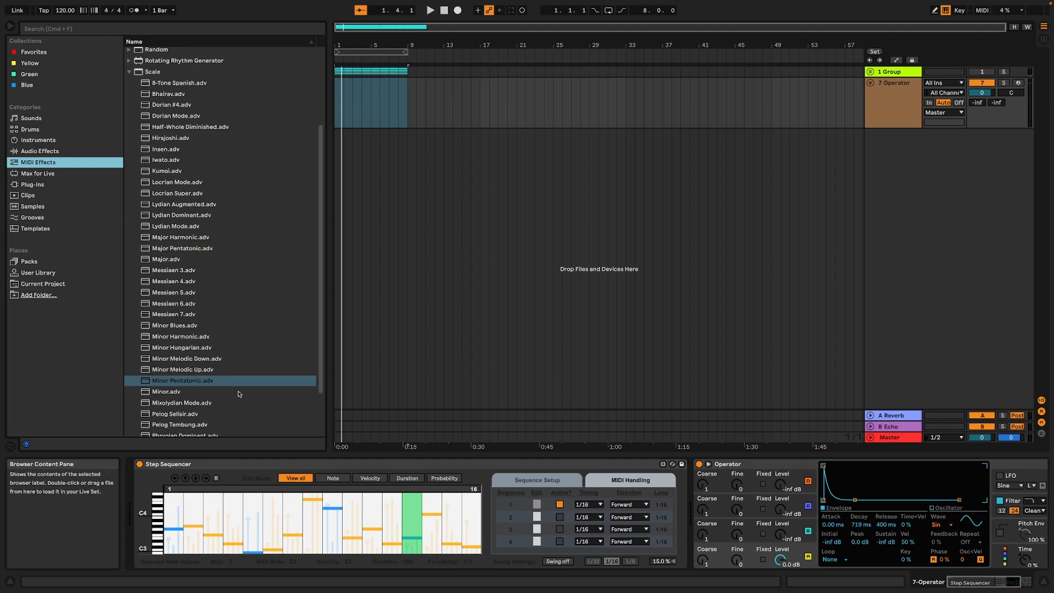
left_click_drag(197, 382, 689, 483)
left_click_drag(808, 488, 808, 488)
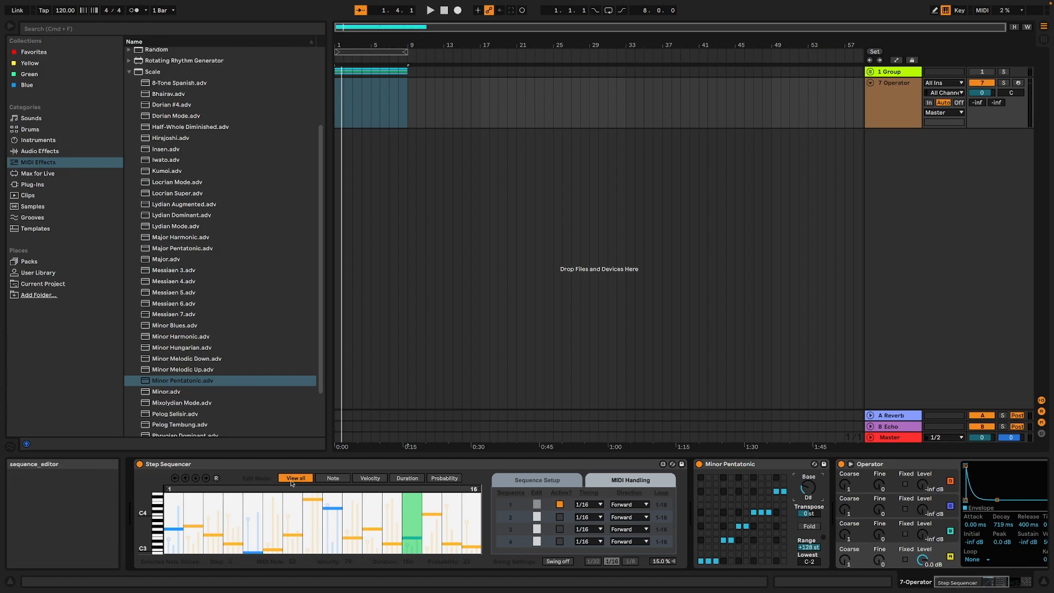
- Randomize the Step Sequencer's notes and durations, and raise the velocity of all 16 steps to maximum
left_click(216, 479)
left_click(217, 479)
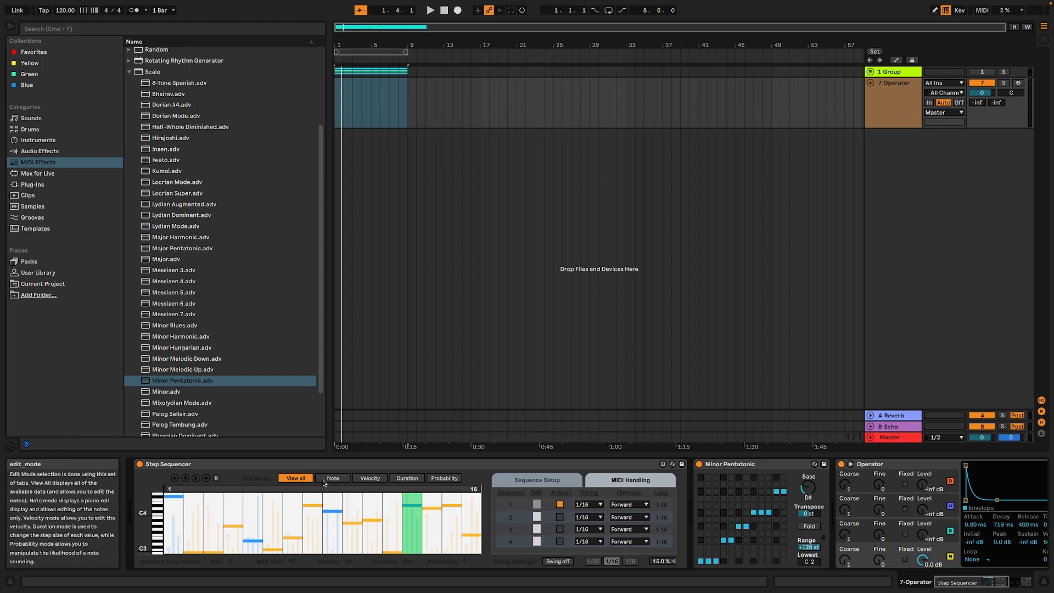
left_click(376, 480)
mouse_move(471, 525)
left_mouse_down()
mouse_move(442, 469)
mouse_move(231, 463)
mouse_move(165, 436)
left_mouse_up()
left_click(406, 479)
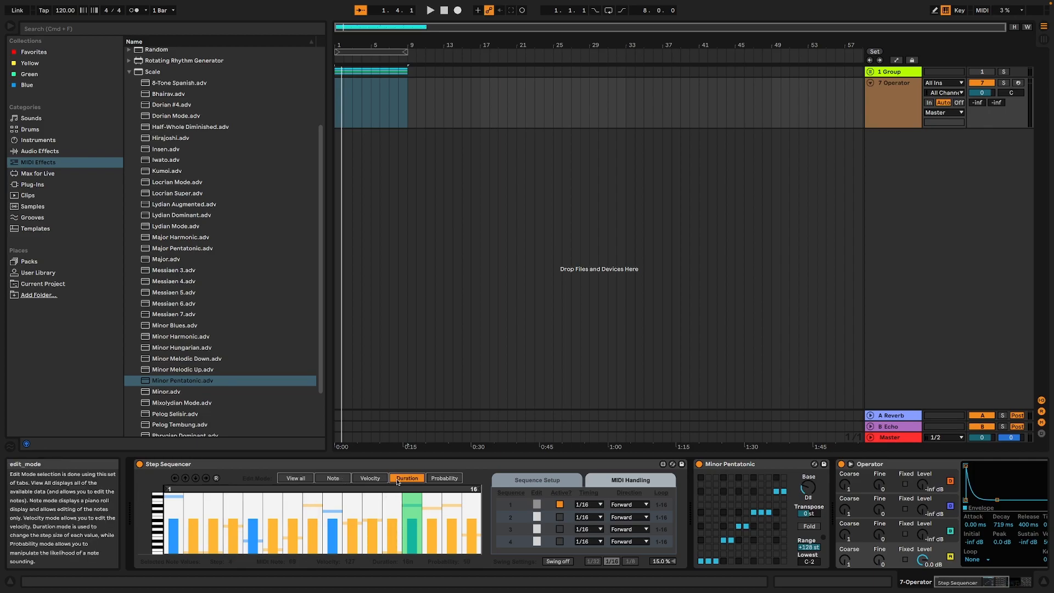
left_click(217, 478)
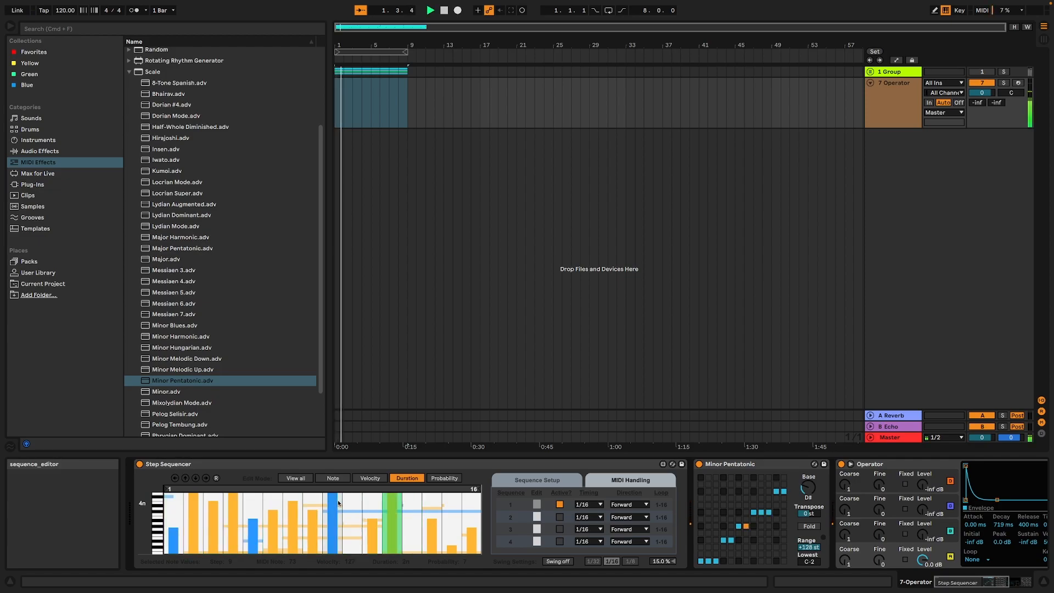
- Set Operator's envelope decay to 3.02 s and its sustain to -20 dB
scroll(771, 486, "right", 5)
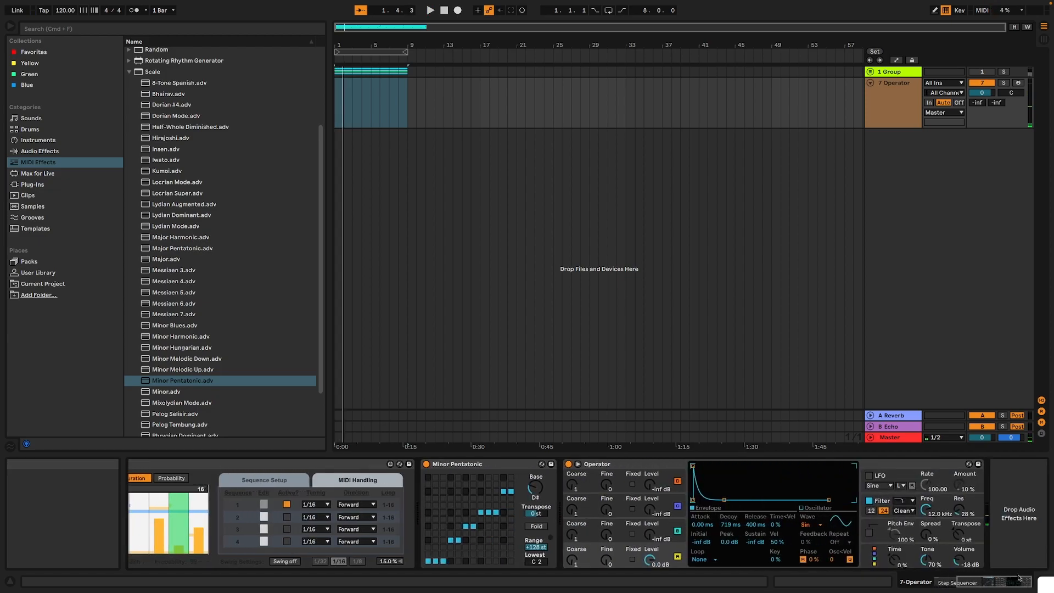
left_click_drag(725, 500, 734, 484)
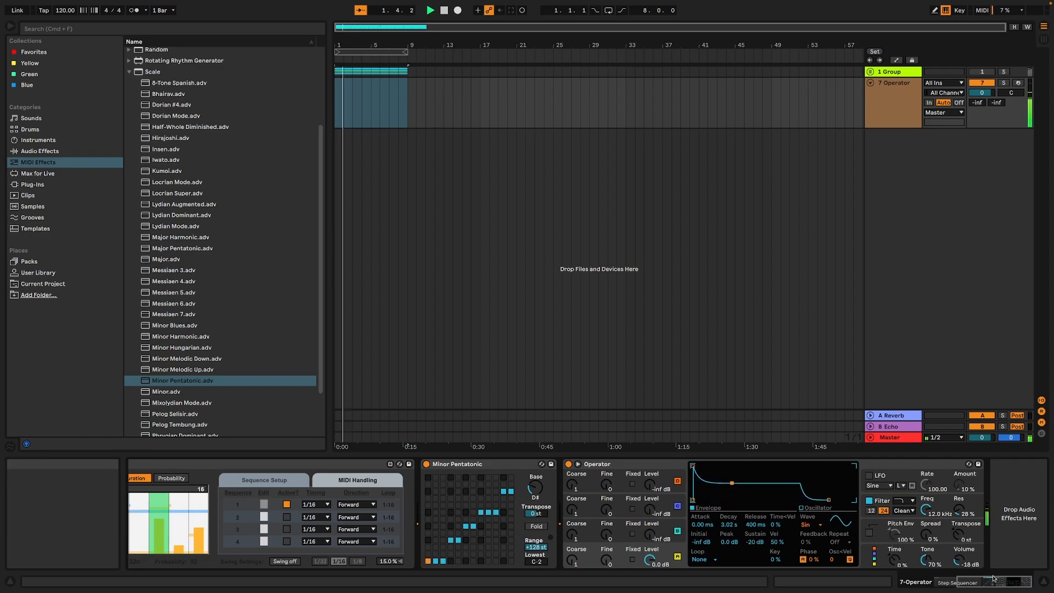
- Adjust the probability of the last two steps in the Step Sequencer
left_click(978, 584)
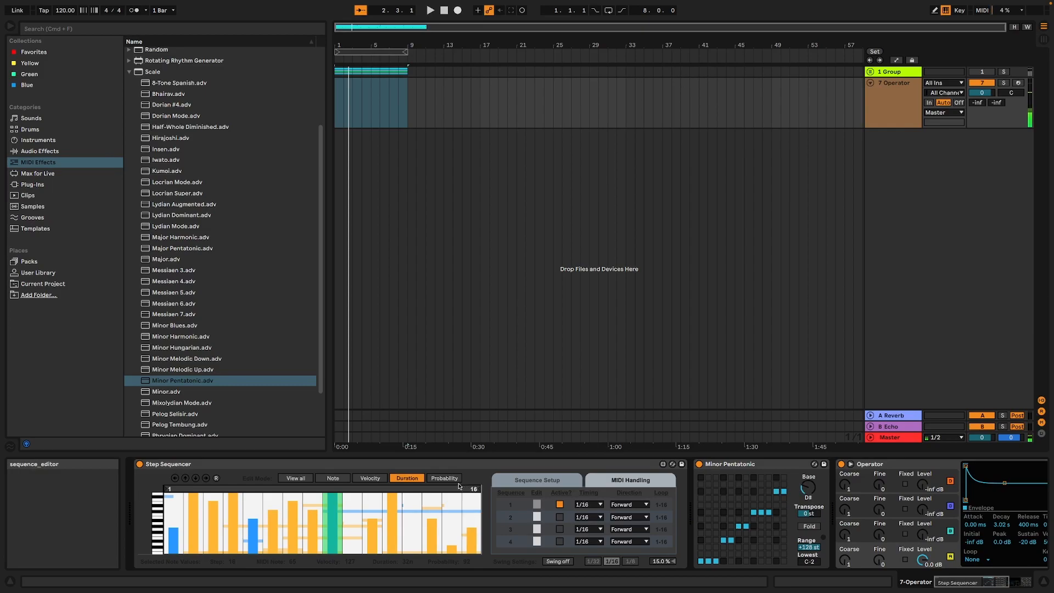
left_click(443, 479)
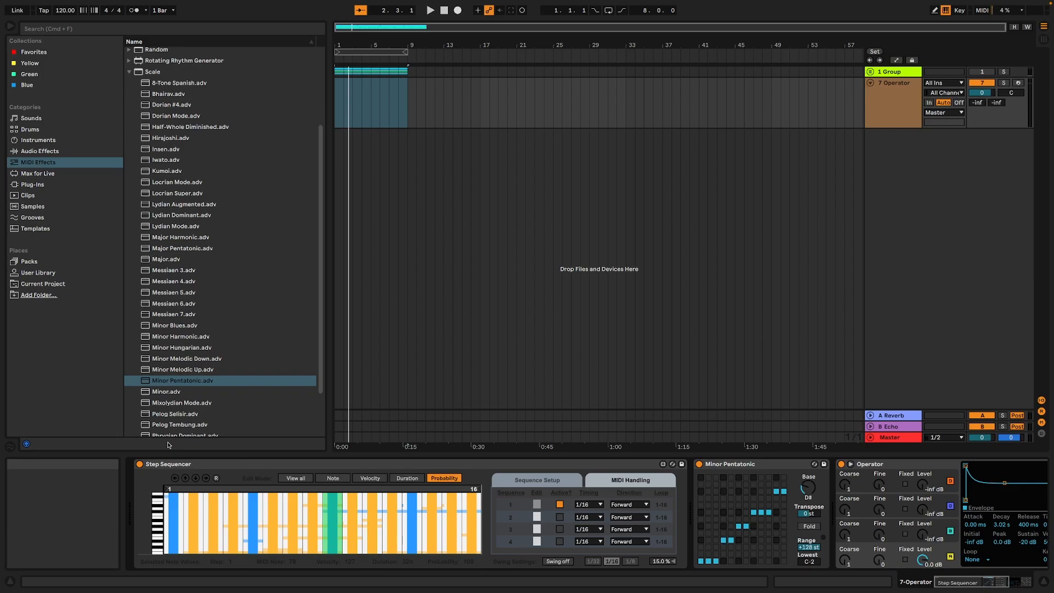
left_click_drag(456, 494, 468, 495)
- Delete the Step Sequencer and load a fresh copy of it in front of the Minor Pentatonic device
left_click(242, 463)
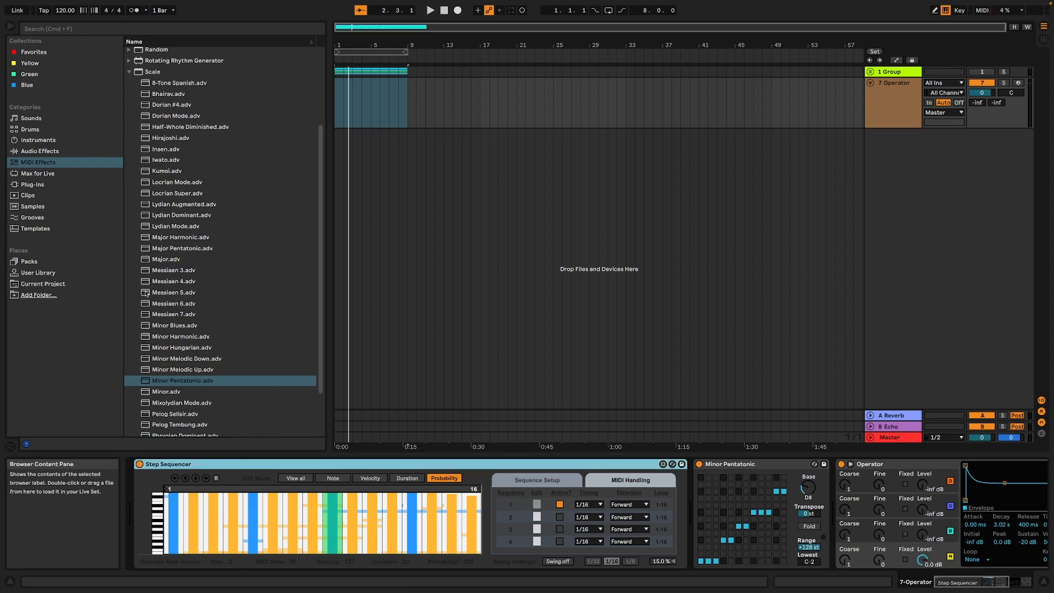
key("Delete")
left_click(37, 175)
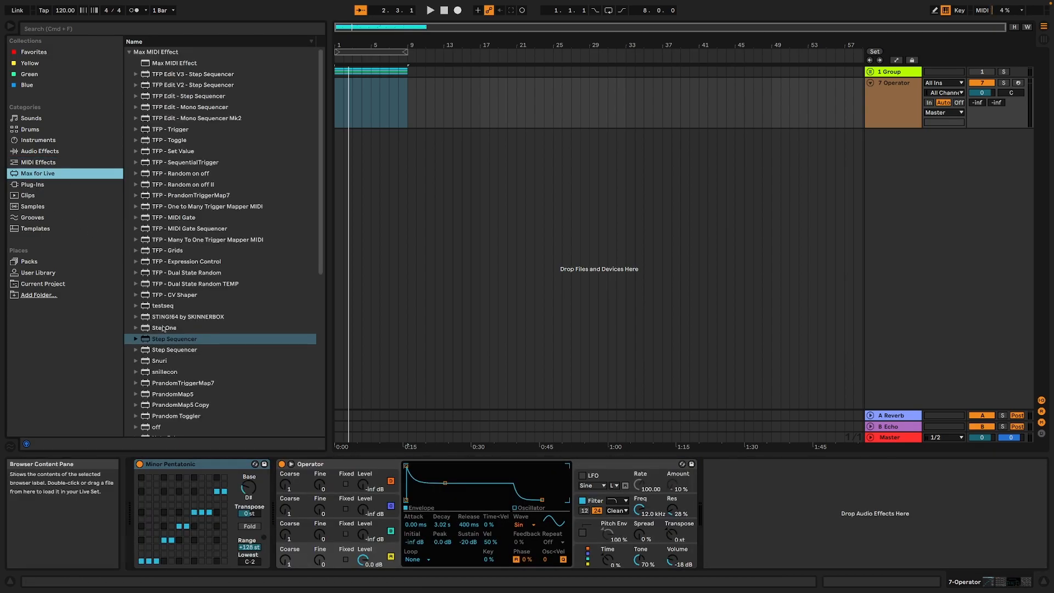
left_click_drag(186, 339, 158, 466)
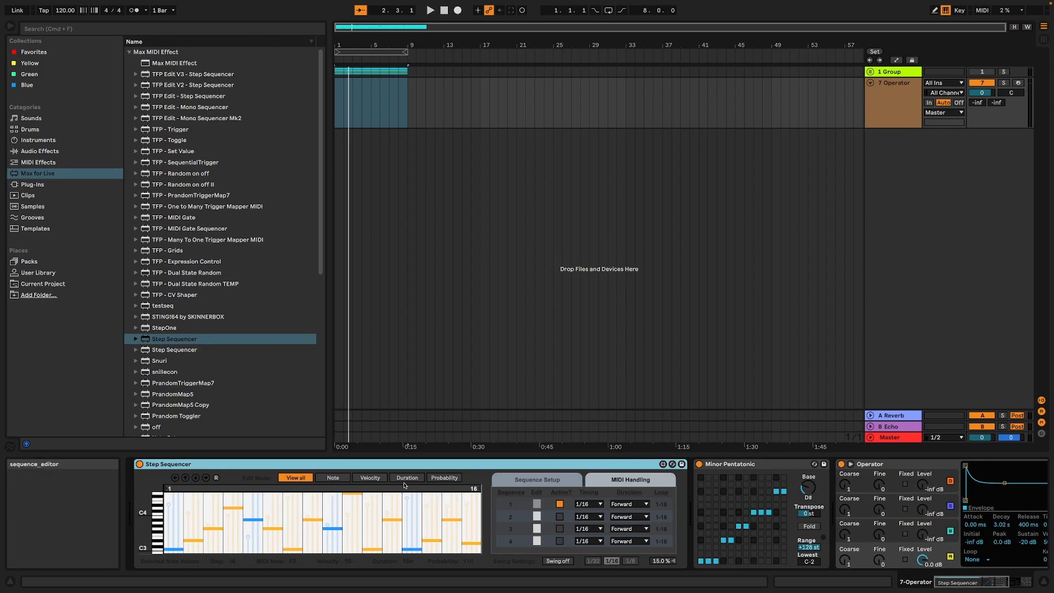
- Raise the ninth step's probability to maximum and randomize only the Step Sequencer's notes during playback
left_click(439, 482)
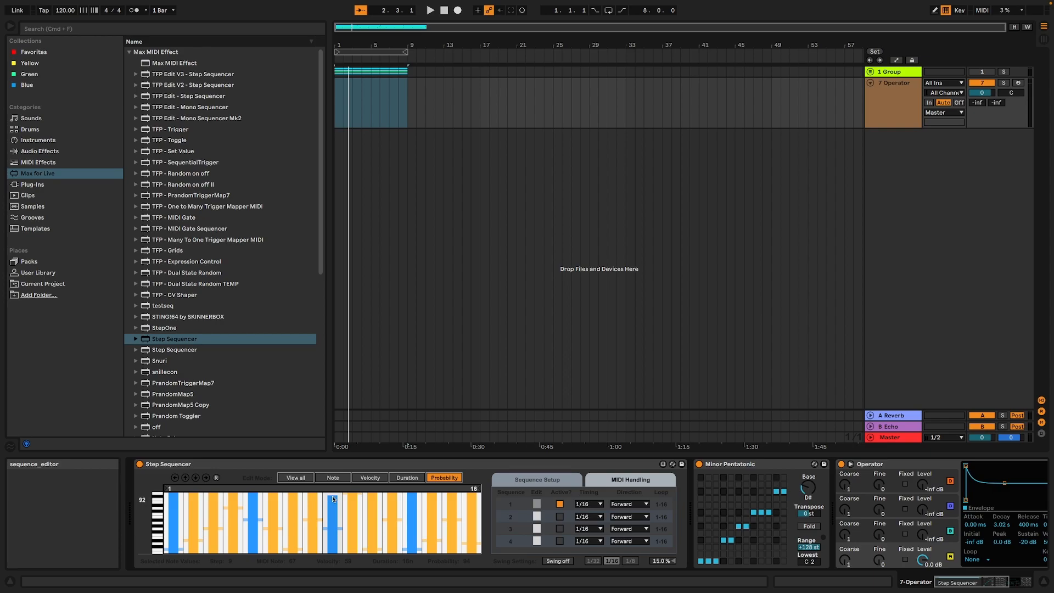
left_click_drag(333, 498, 333, 489)
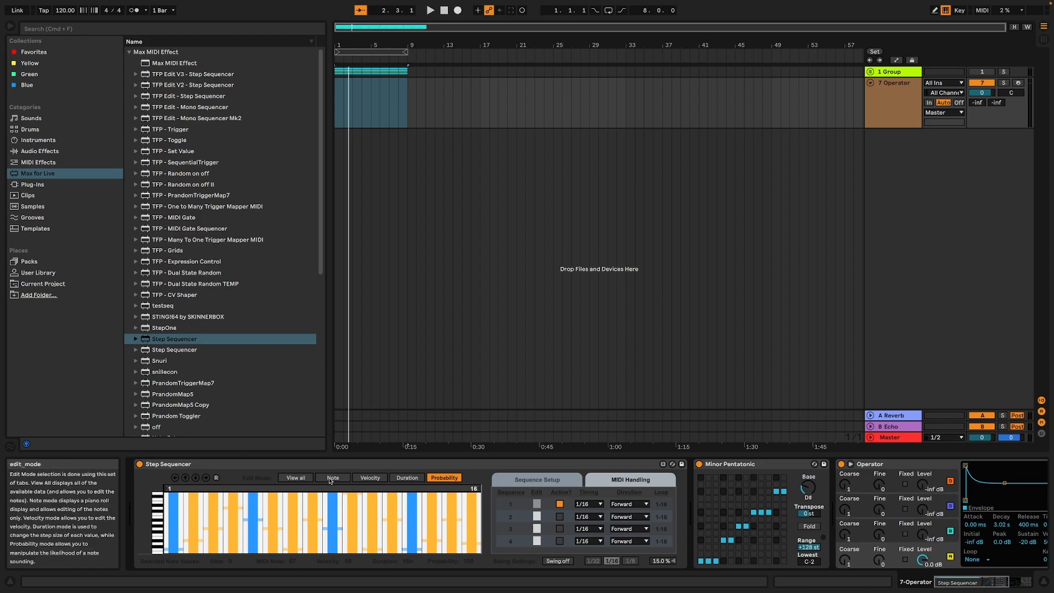
left_click(330, 480)
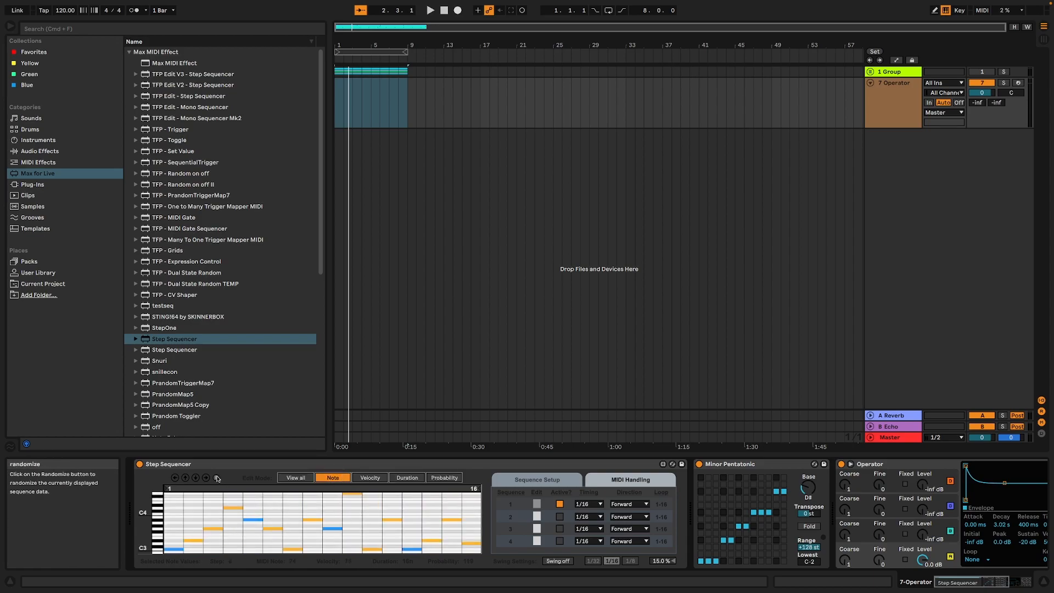
key("space")
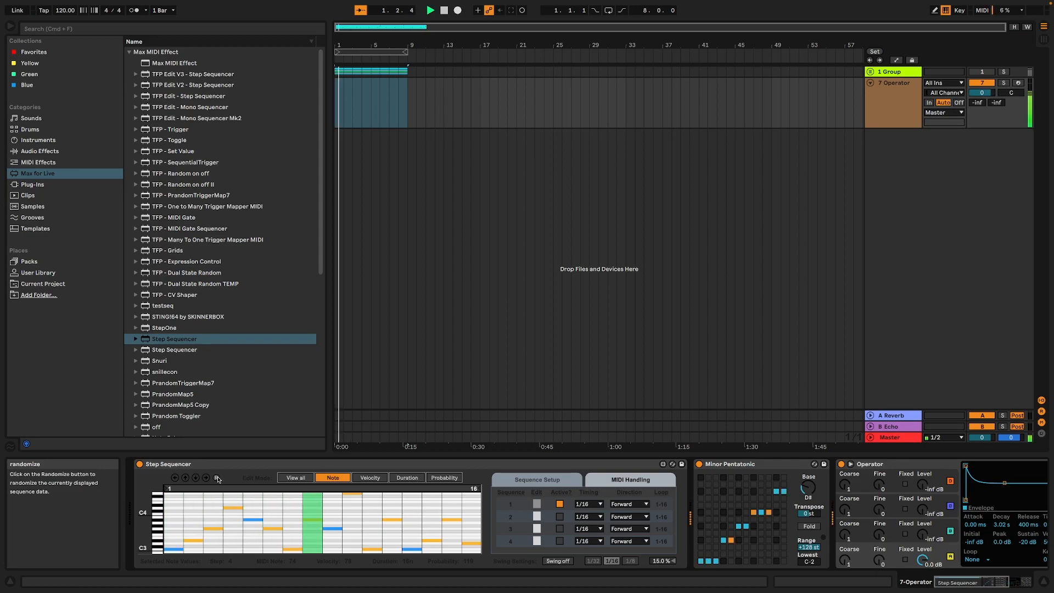
left_click(218, 478)
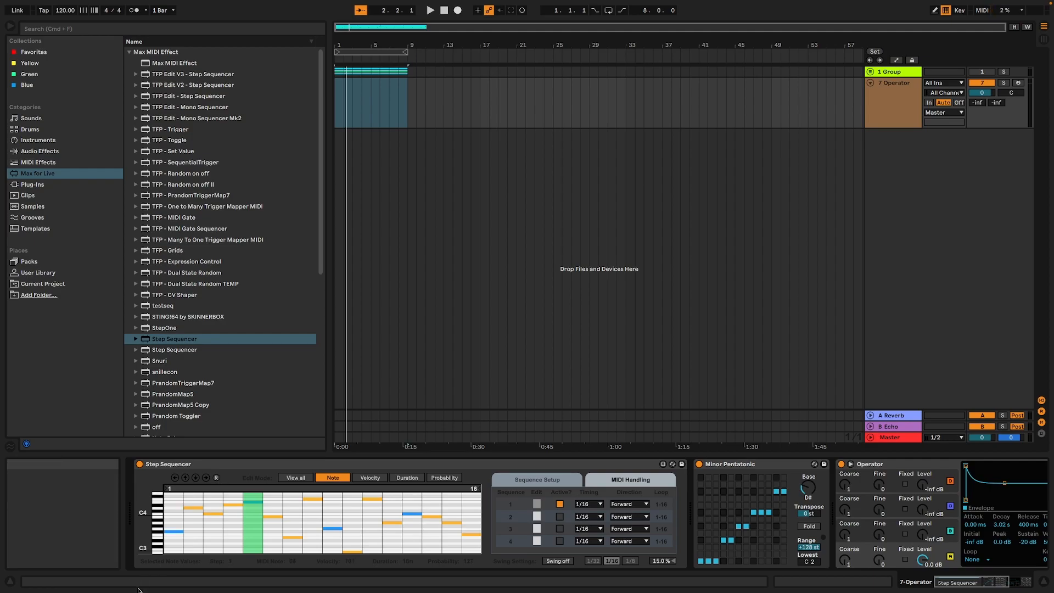
key("space")
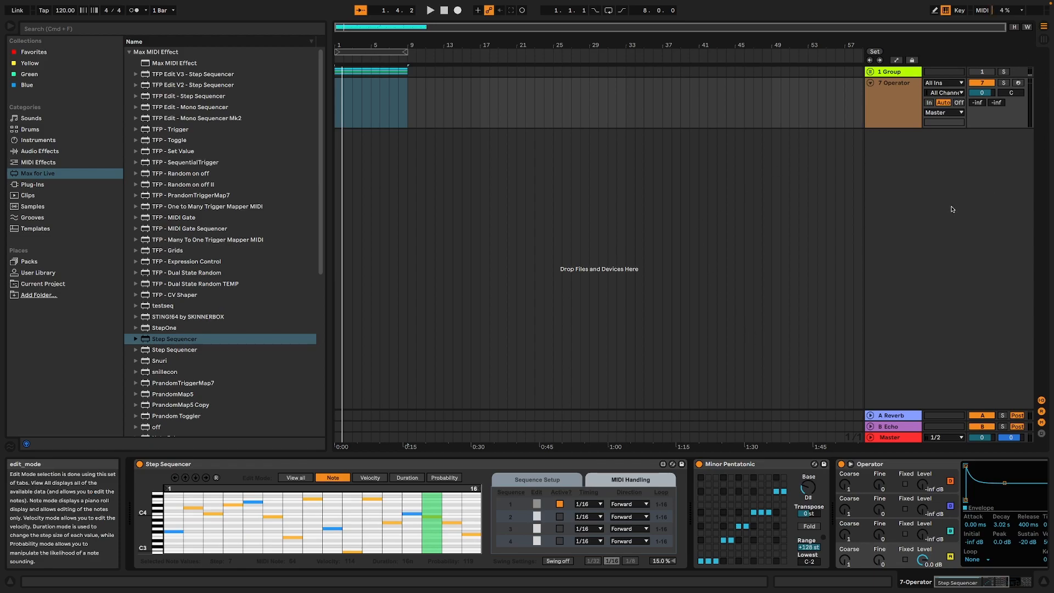
key("space")
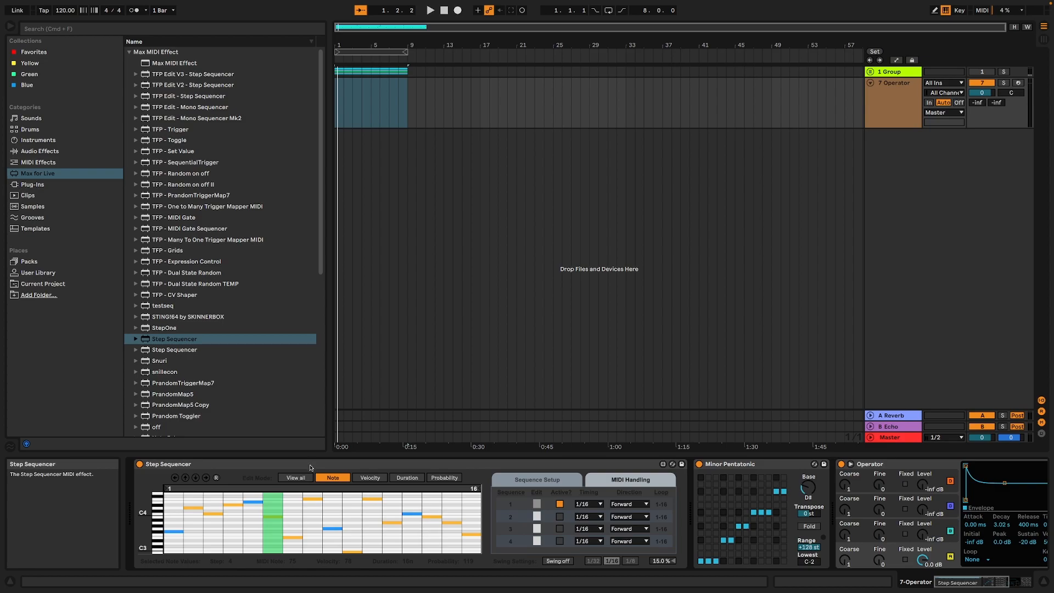
- Replace the Step Sequencer with TFP Edit V2 - Step Sequencer, placing it in front of the Minor Pentatonic device
left_click(354, 469)
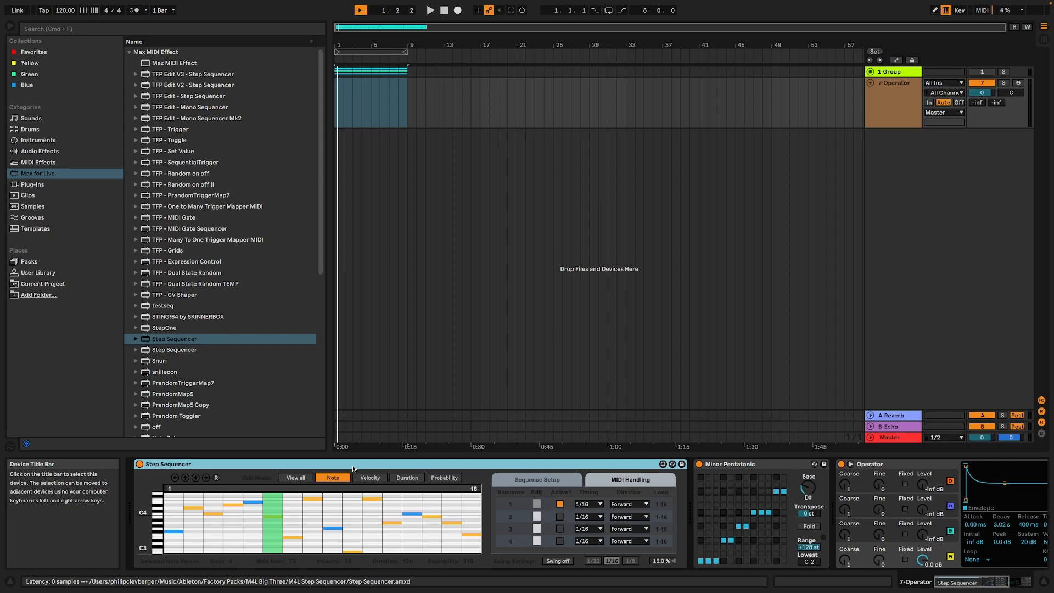
key("Delete")
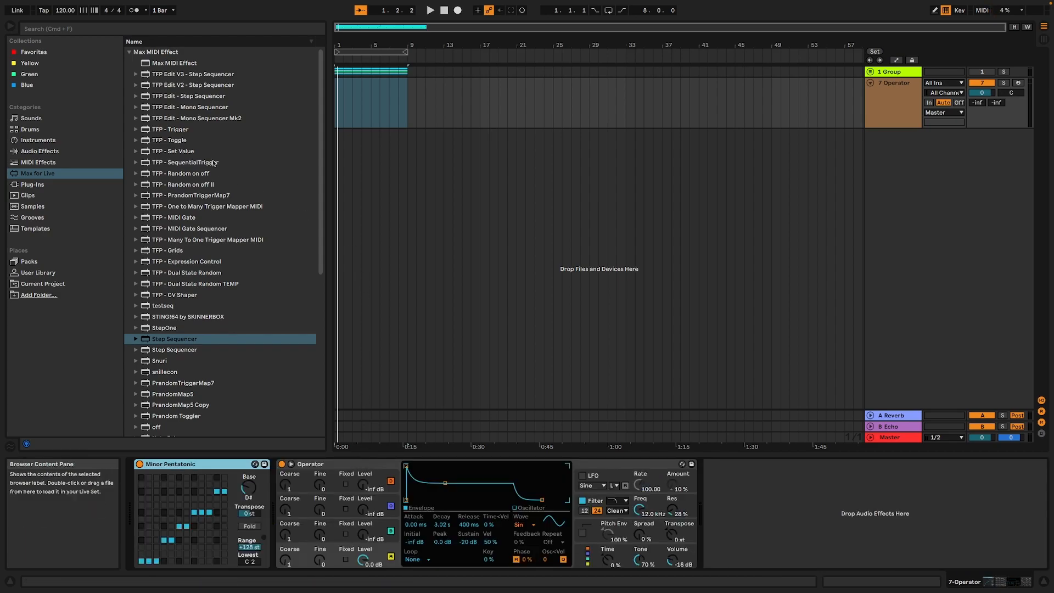
double_click(197, 87)
left_click(357, 466)
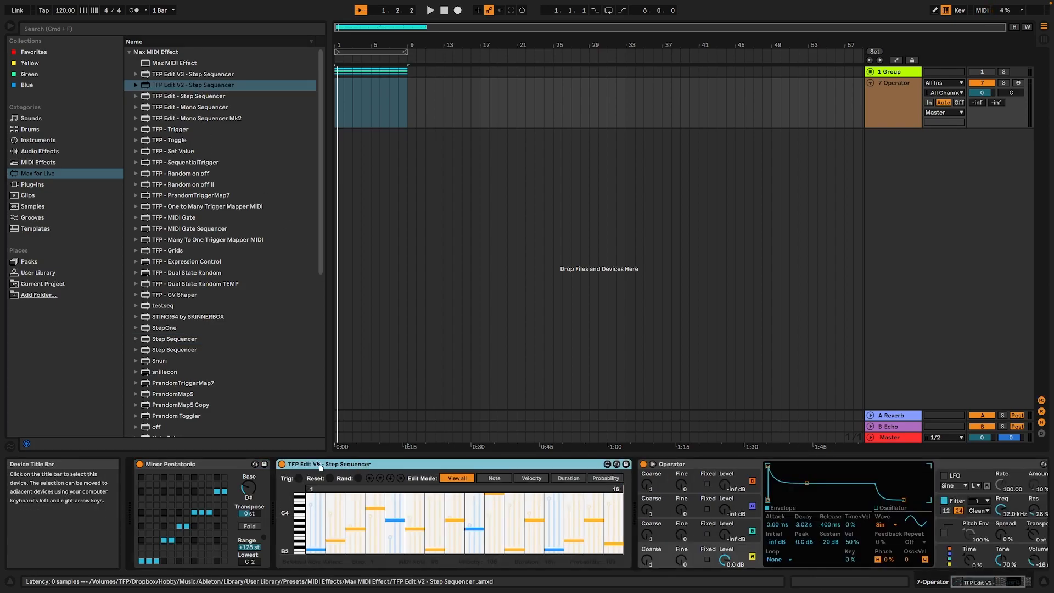
left_click_drag(172, 468, 160, 472)
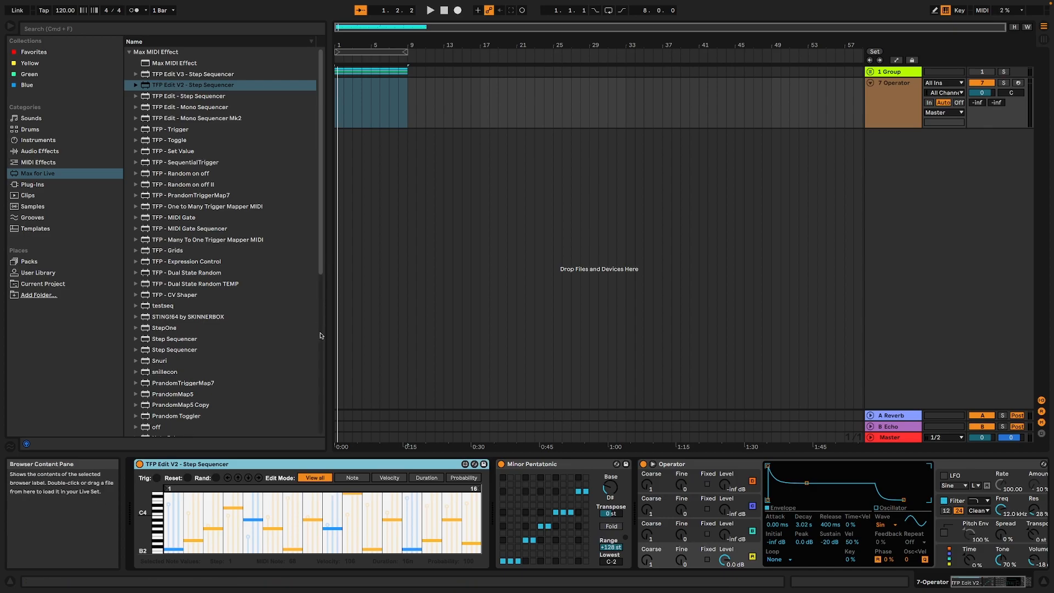
- Audition the TFP Edit V2 sequence and arm the 7 Operator track for recording
key("space")
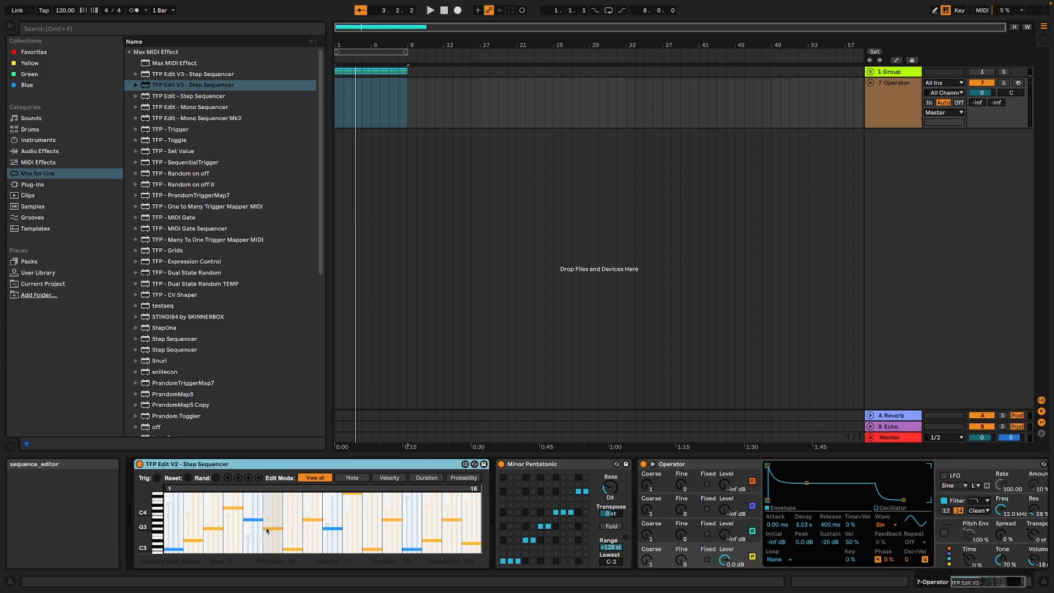
left_click(1019, 83)
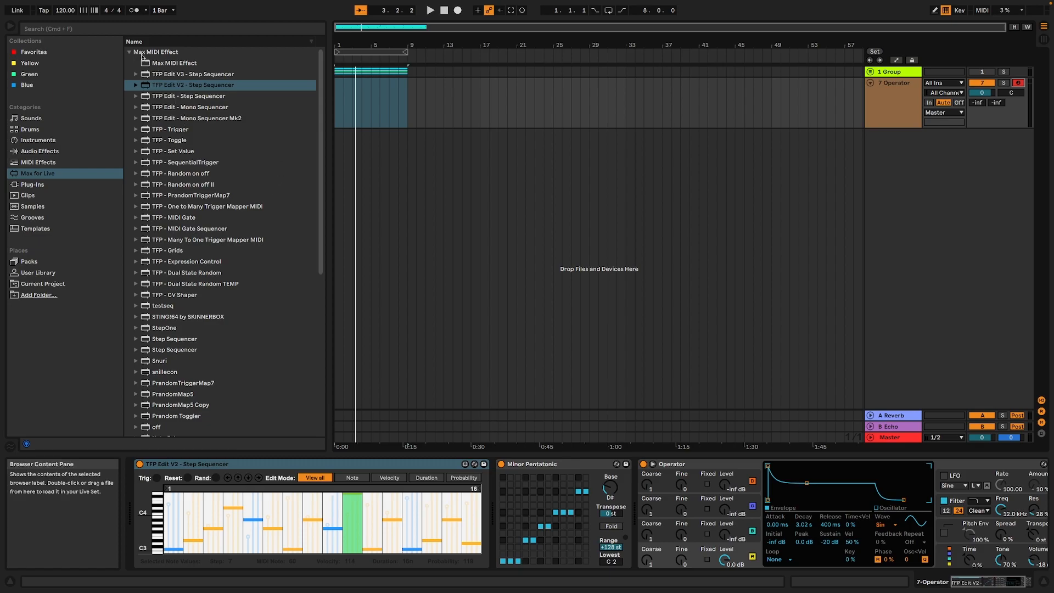
- Search the Max for Live devices for "gate" and load TFP - MIDI Gate Sequencer in front of the TFP Edit V2 - Step Sequencer
left_click(135, 30)
type("gate")
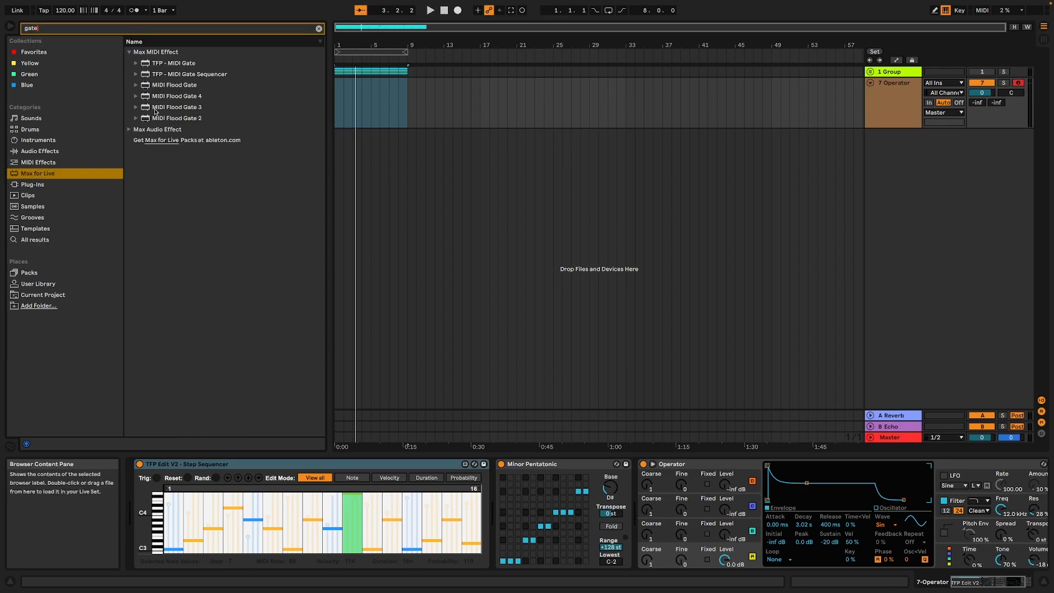
left_click(177, 75)
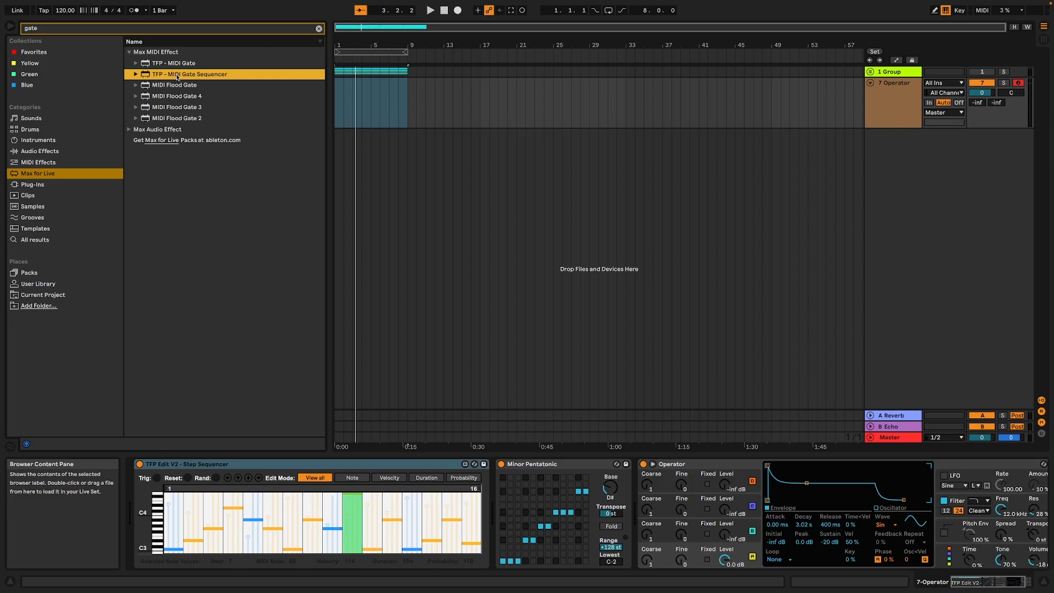
double_click(177, 77)
left_click_drag(749, 469, 138, 472)
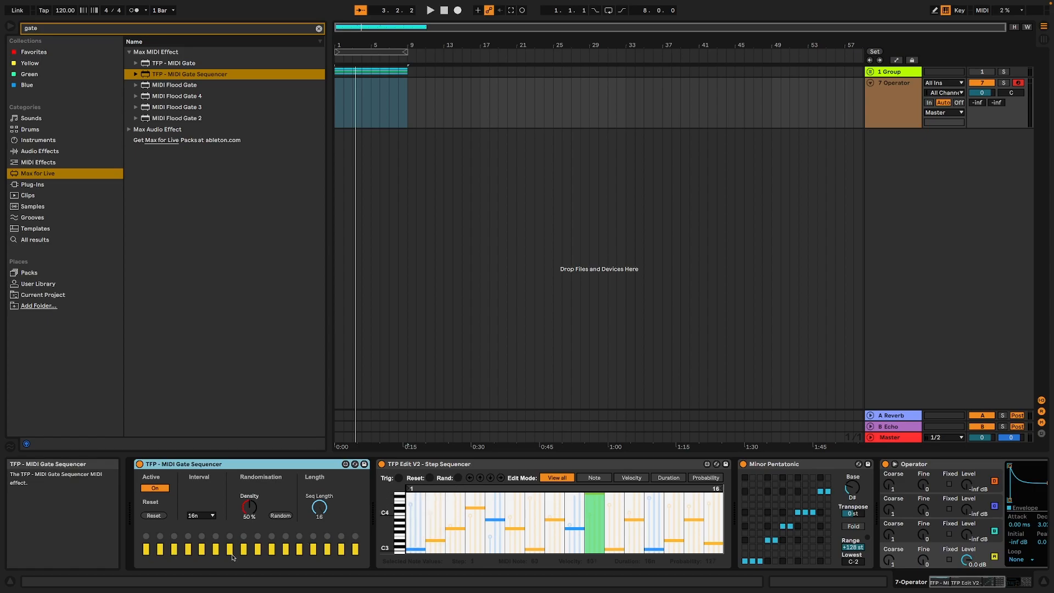
- Switch off steps 4, 8, 10, 11, 13 and 14 in the MIDI Gate Sequencer and audition the gated sequence
key("space")
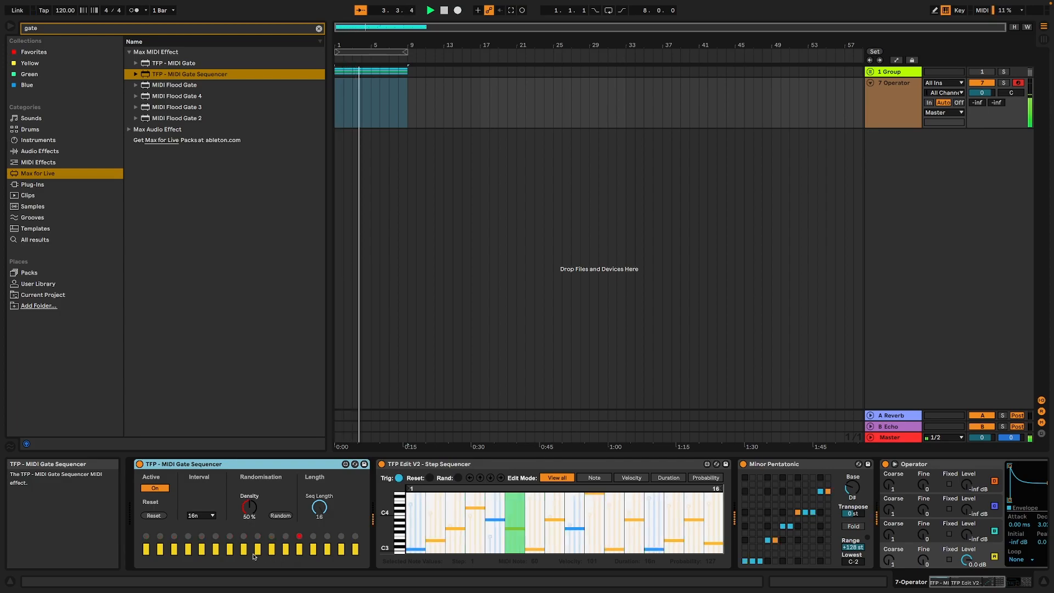
left_click(188, 549)
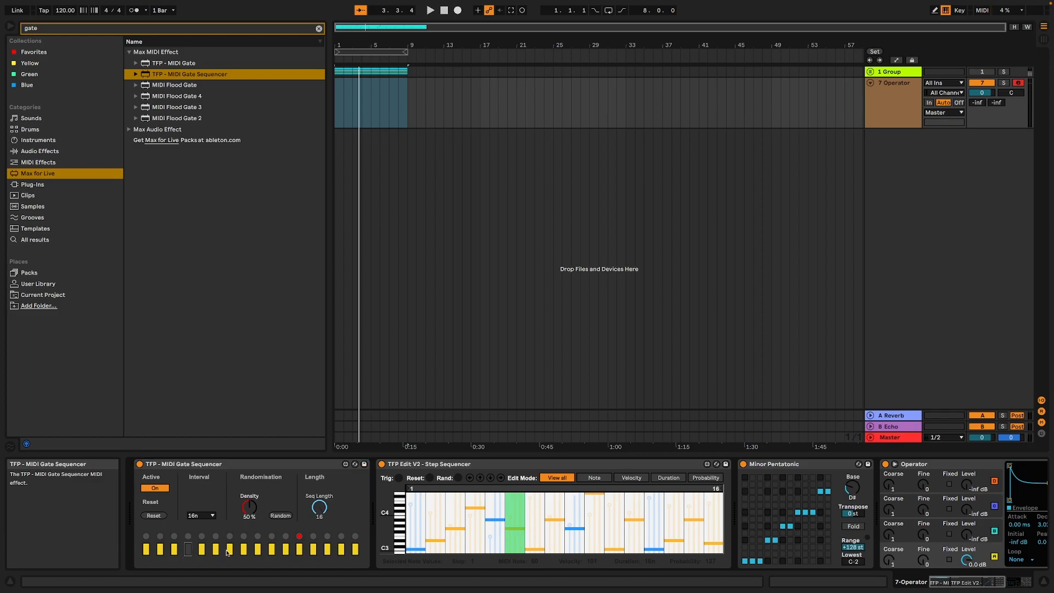
left_click(243, 549)
left_click(285, 549)
left_click(272, 549)
left_click(313, 550)
left_click(327, 549)
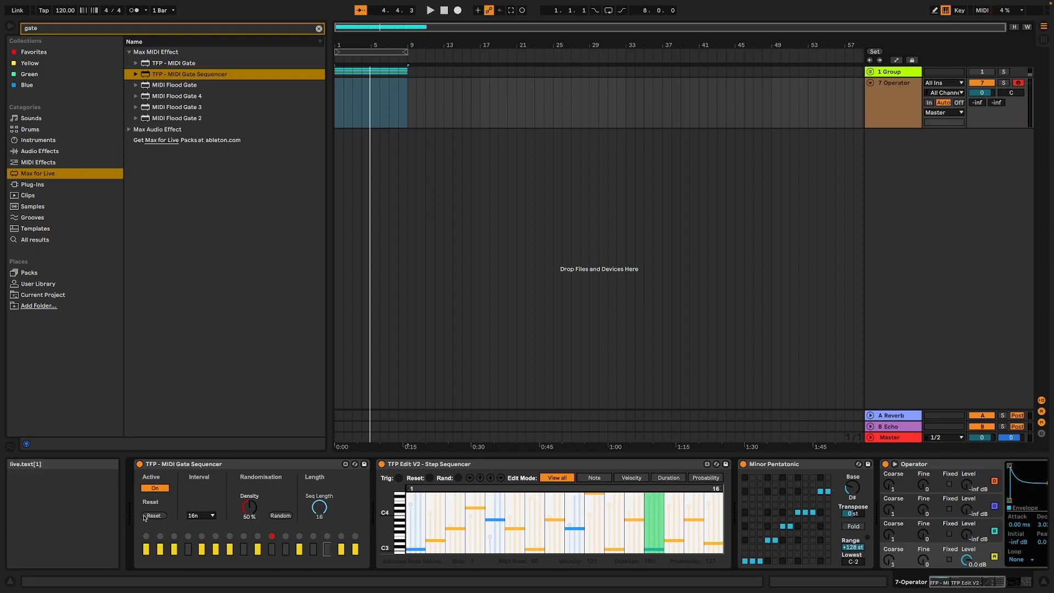
key("space")
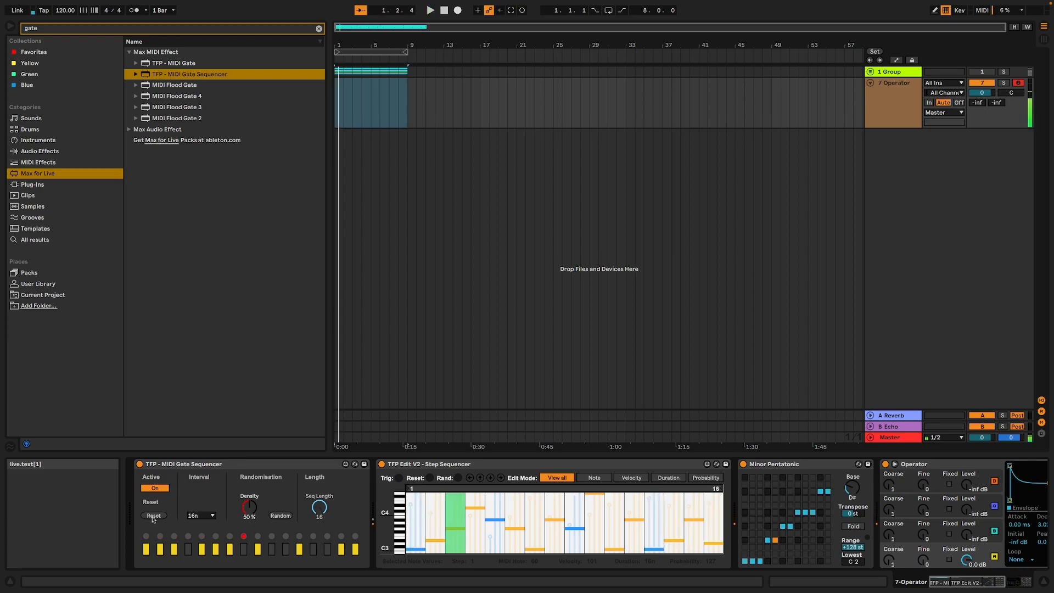
- Inspect the MIDI Gate Sequencer's interval options and randomize its pattern twice at 50% density during playback
left_click(205, 519)
left_click(273, 496)
left_click(280, 516)
left_click(281, 516)
key("space")
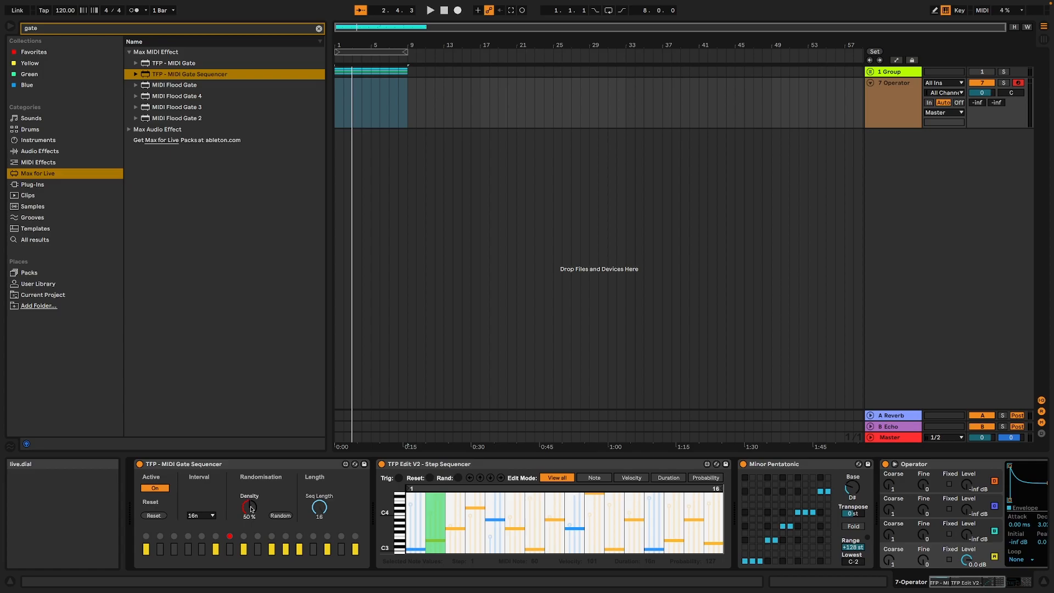
- Lower the MIDI Gate Sequencer's density to 18% and randomize its pattern several times
left_click_drag(249, 507, 249, 525)
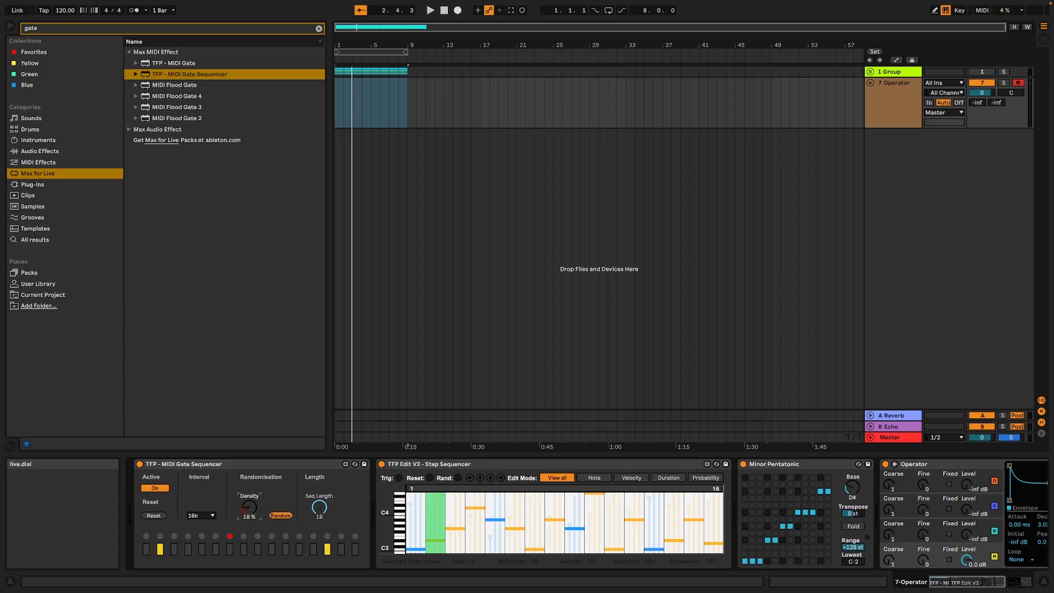
left_click(276, 517)
left_click(276, 516)
left_click(277, 516)
left_click(276, 516)
- Raise the MIDI Gate Sequencer's density to 75% and randomize its pattern repeatedly
left_click_drag(250, 507, 249, 476)
left_click(278, 517)
left_click(279, 517)
left_click(278, 517)
left_click(279, 517)
left_click(278, 517)
- Start playback, lower the gate density to 15% and randomize the gate pattern
key("space")
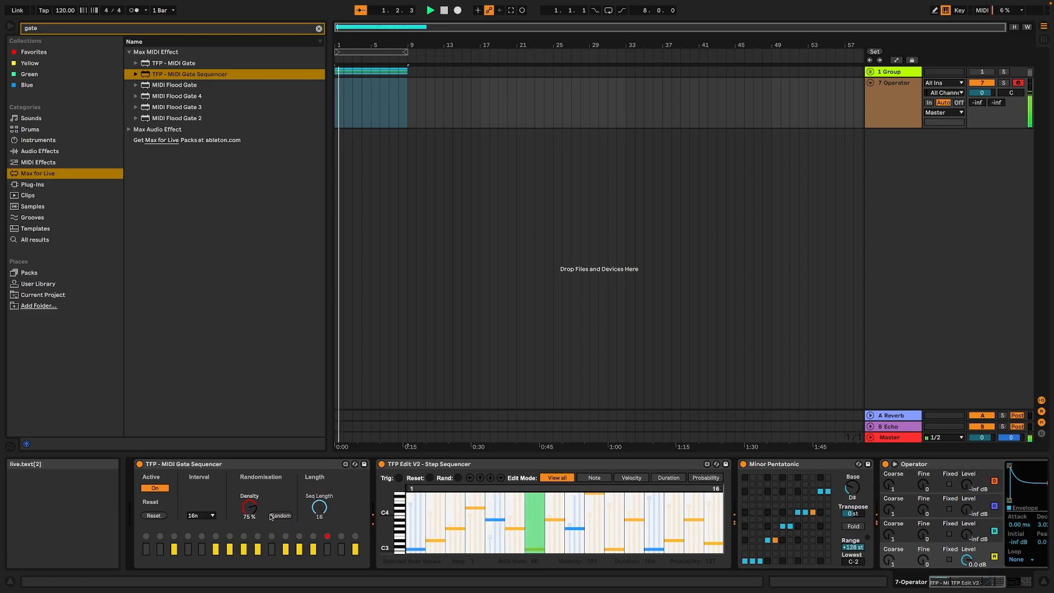
left_click_drag(253, 511, 253, 544)
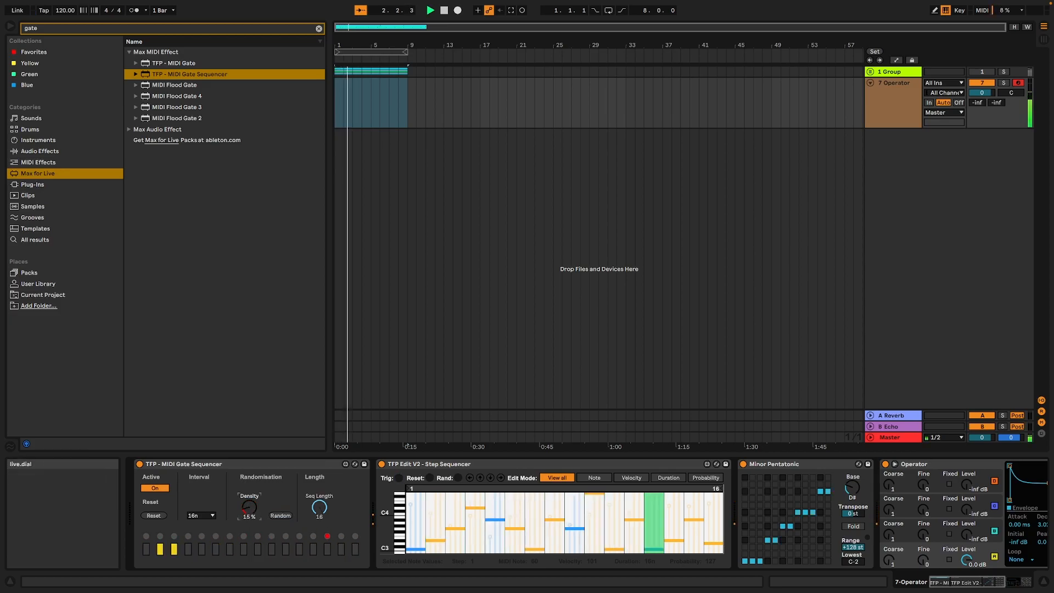
left_click(279, 515)
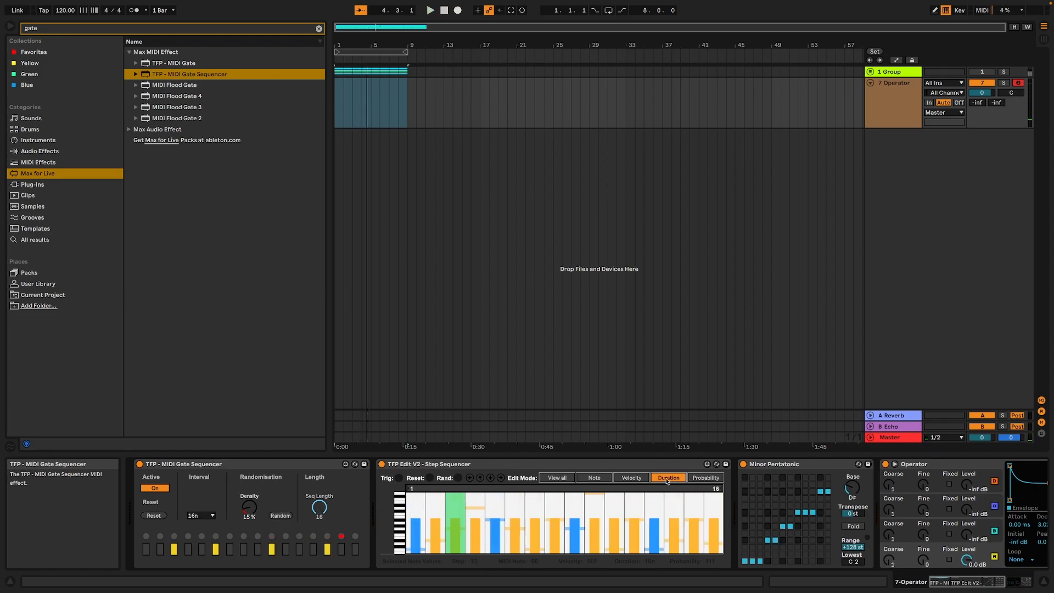
- Randomize the TFP Edit V2 - Step Sequencer's notes and step durations, showing the probabilities in between
left_click(598, 478)
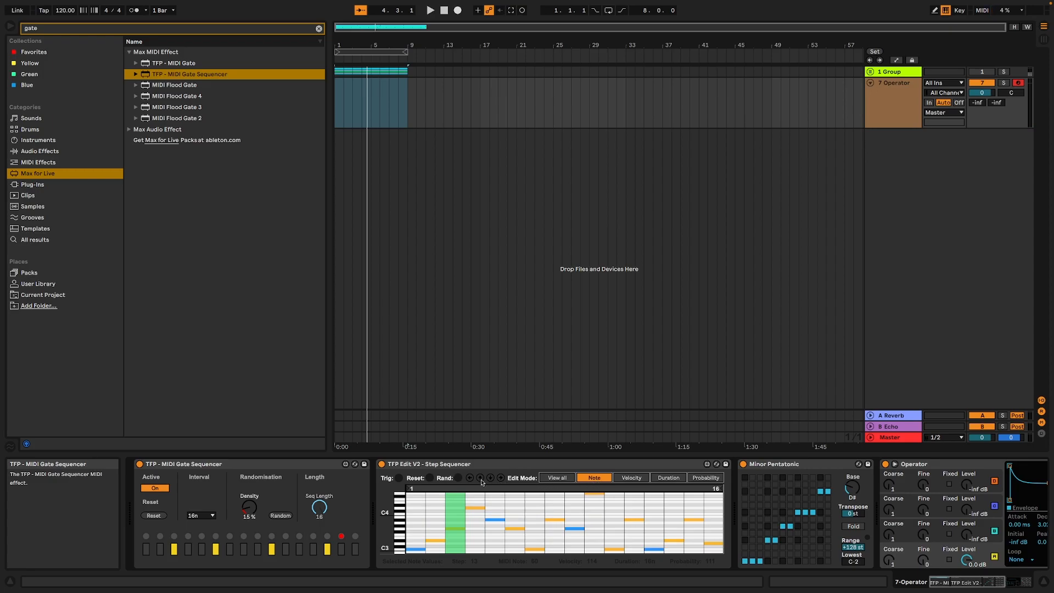
left_click(451, 478)
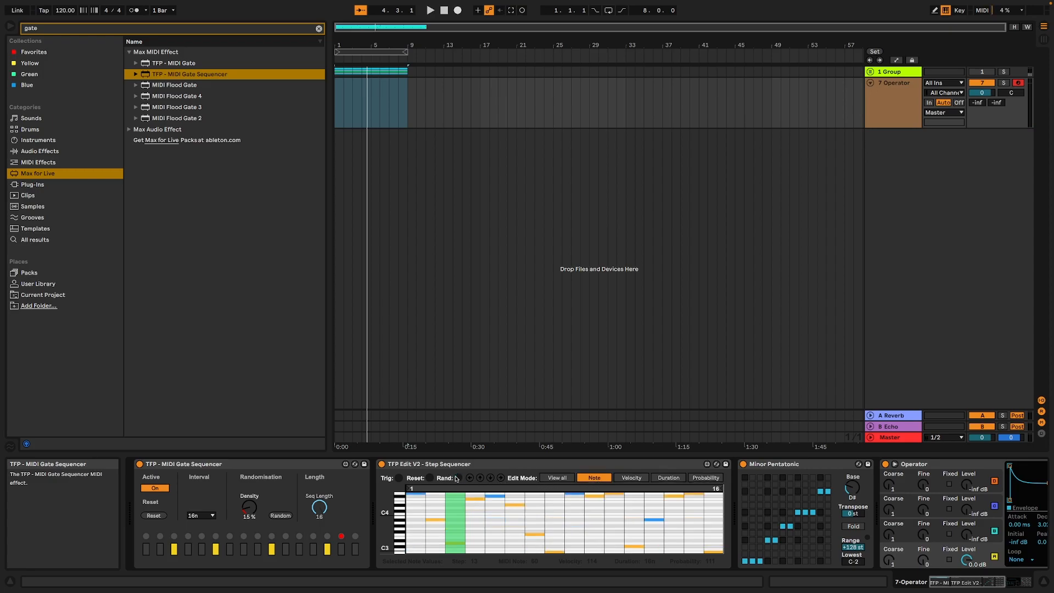
left_click(706, 478)
left_click(575, 494)
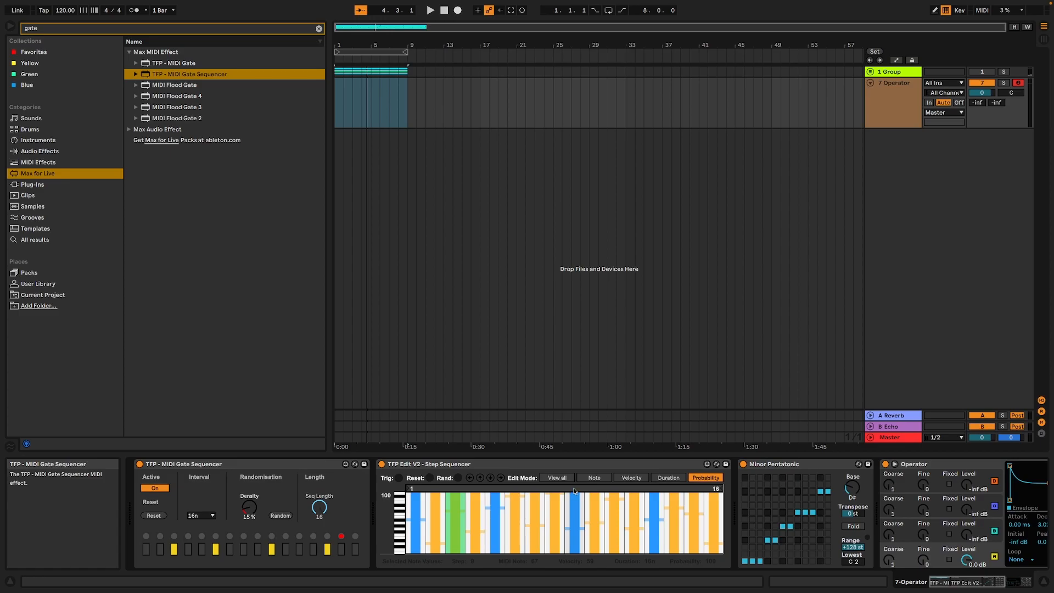
left_click(663, 479)
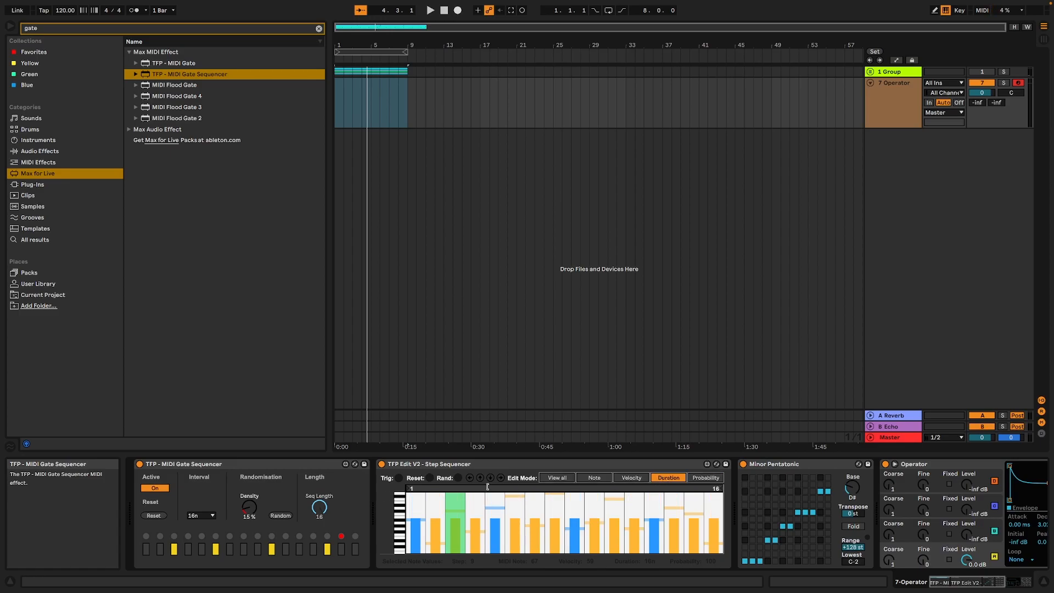
left_click(456, 478)
- During playback, set the MIDI Gate Sequencer's density to 42% and randomize its pattern
key("space")
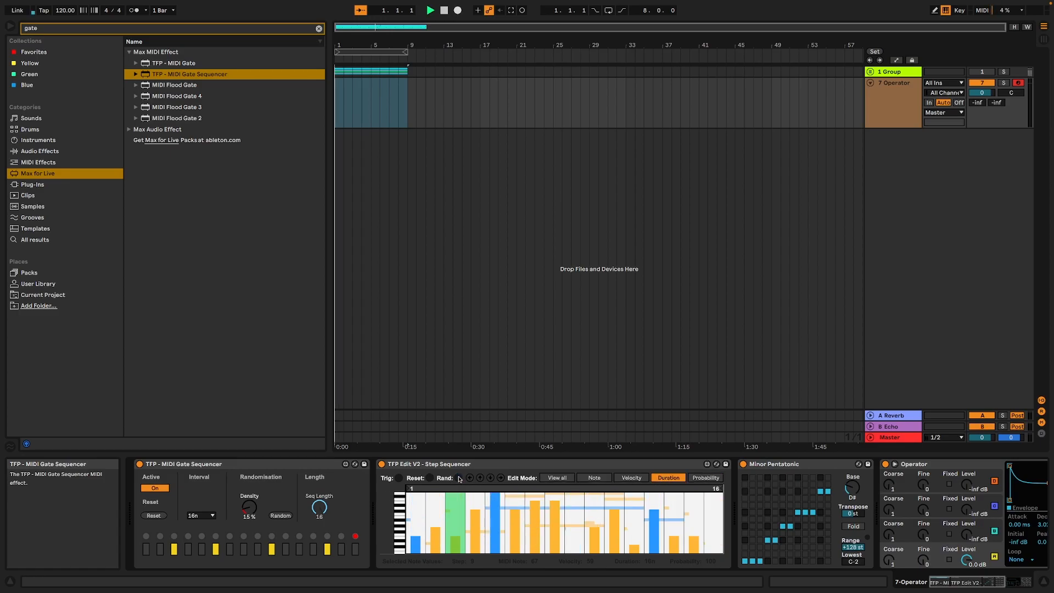
left_click(282, 517)
left_click(246, 506)
mouse_move(246, 506)
left_mouse_down()
mouse_move(246, 482)
mouse_move(254, 504)
left_mouse_up()
left_click(280, 516)
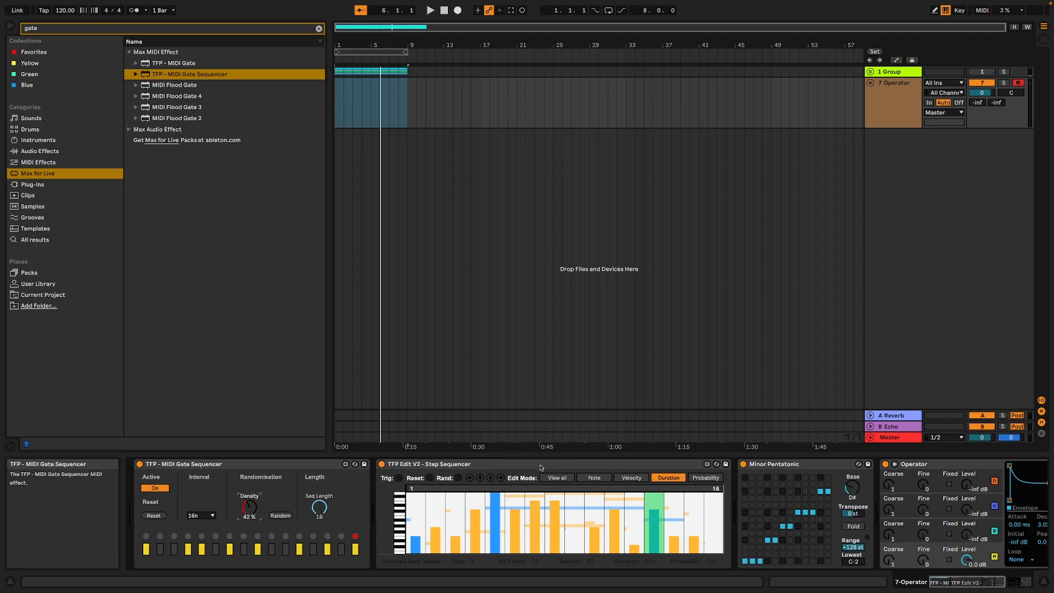
- Display the Step Sequencer's probability values and audition the gated sequence
left_click(710, 479)
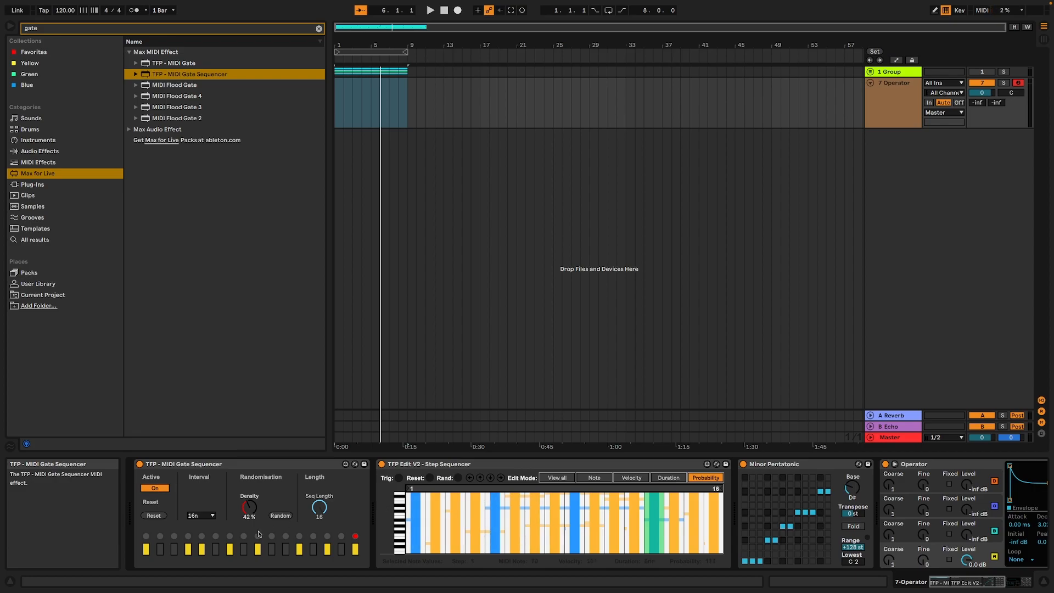
key("space")
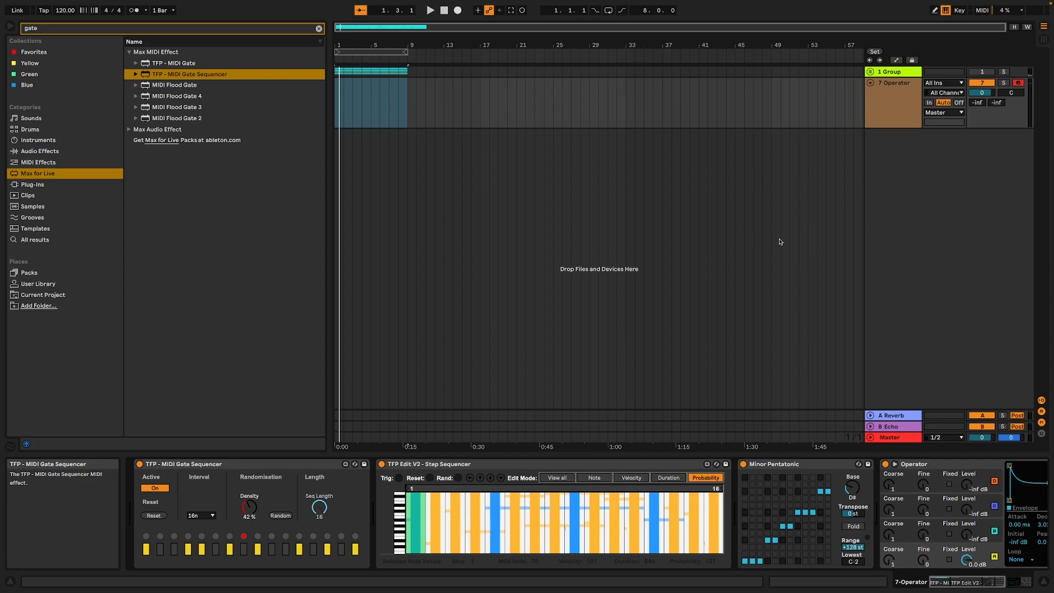
left_click(222, 467)
key("space")
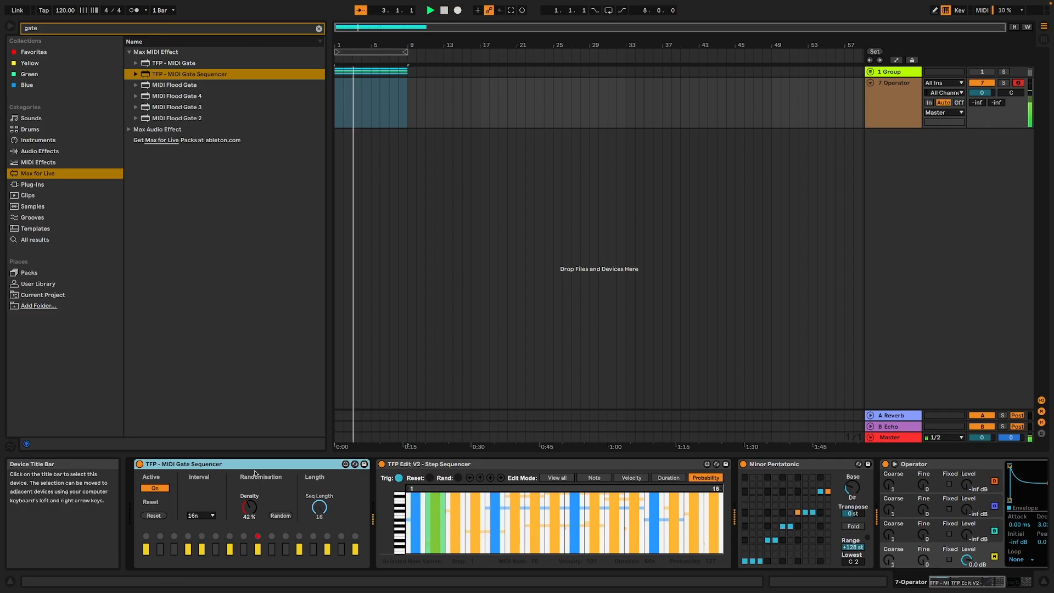
mouse_move(968, 584)
left_mouse_down()
mouse_move(996, 584)
mouse_move(966, 583)
left_mouse_up()
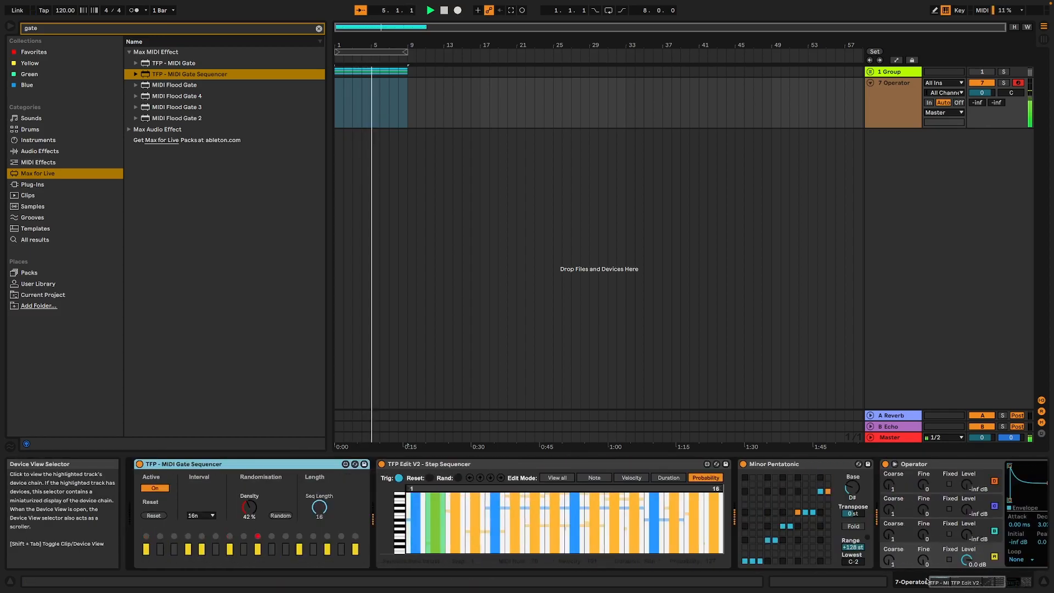
key("space")
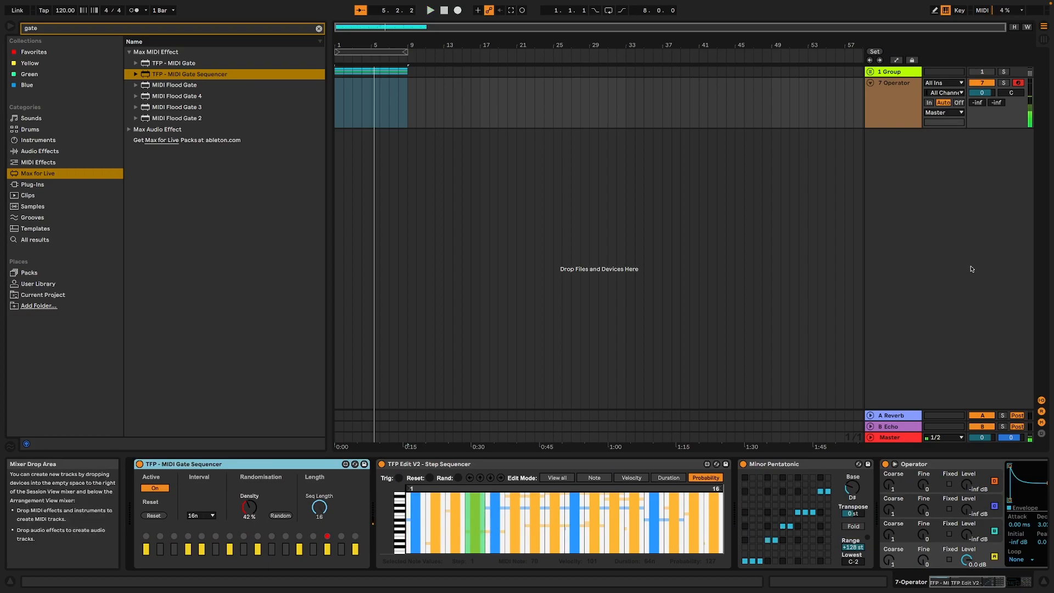
- Duplicate the 7 Operator track and set the copy's MIDI Gate Sequencer to 68% density and a sequence length of 7
left_click(888, 114)
key("ctrl+d")
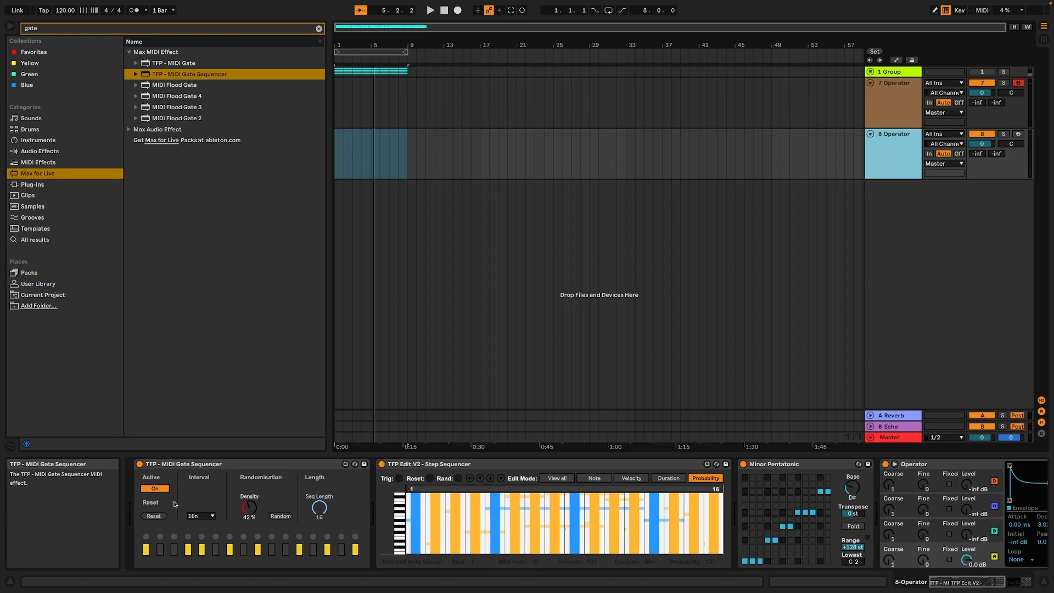
left_click_drag(249, 508, 250, 492)
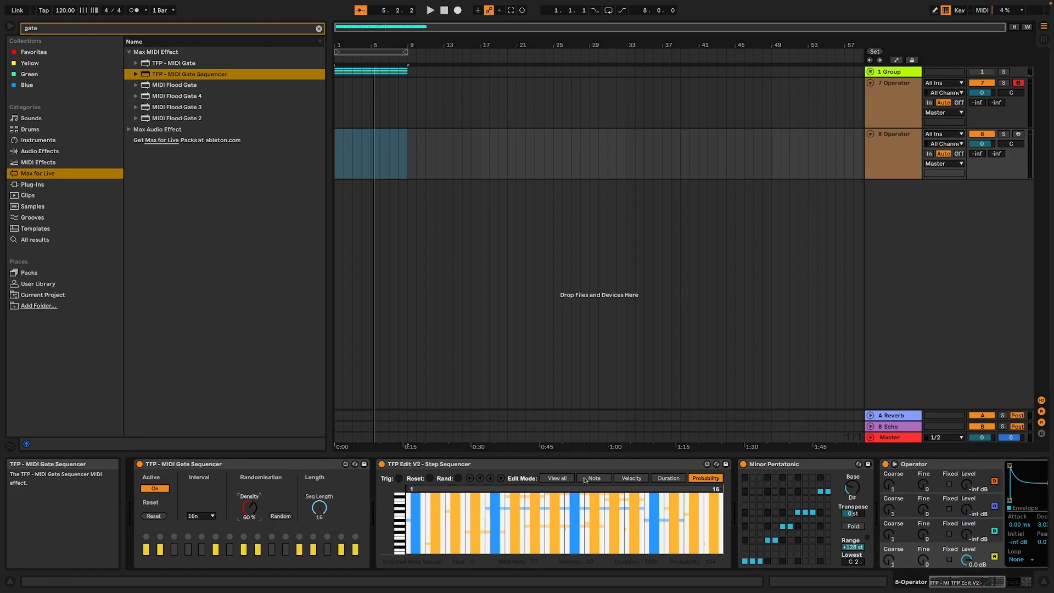
left_click_drag(251, 508, 251, 506)
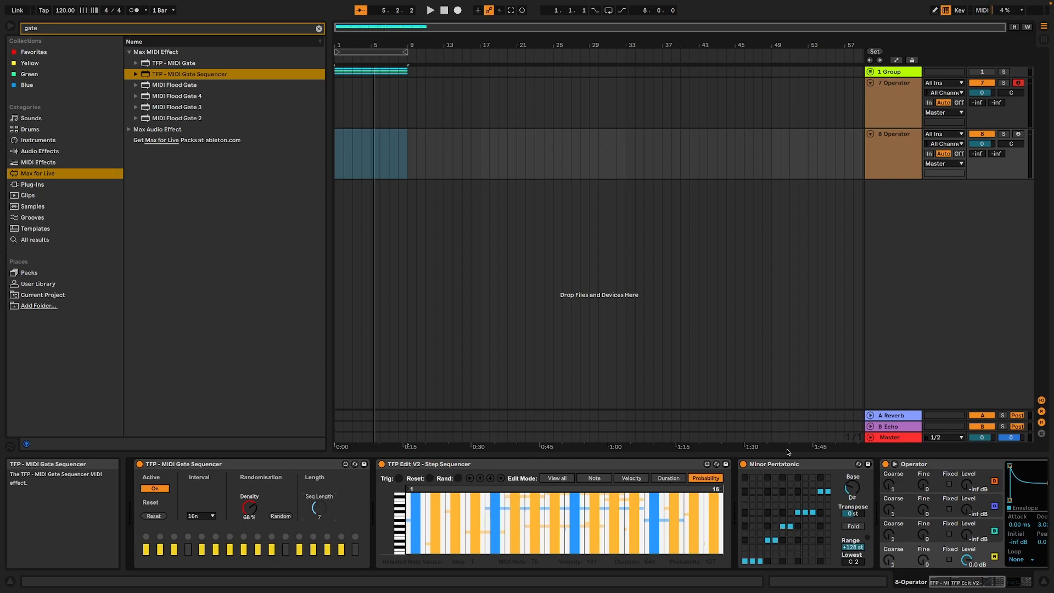
- In the duplicate's Operator, set oscillator B to level -23 dB and coarse 4, and lower the synth's transposition
left_click(973, 585)
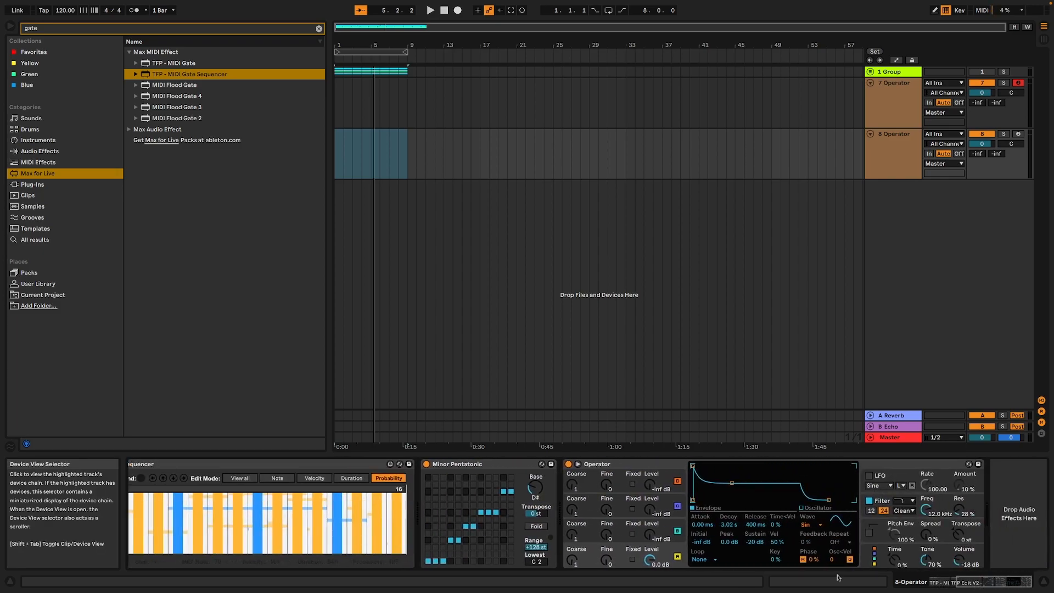
left_click_drag(653, 537, 653, 532)
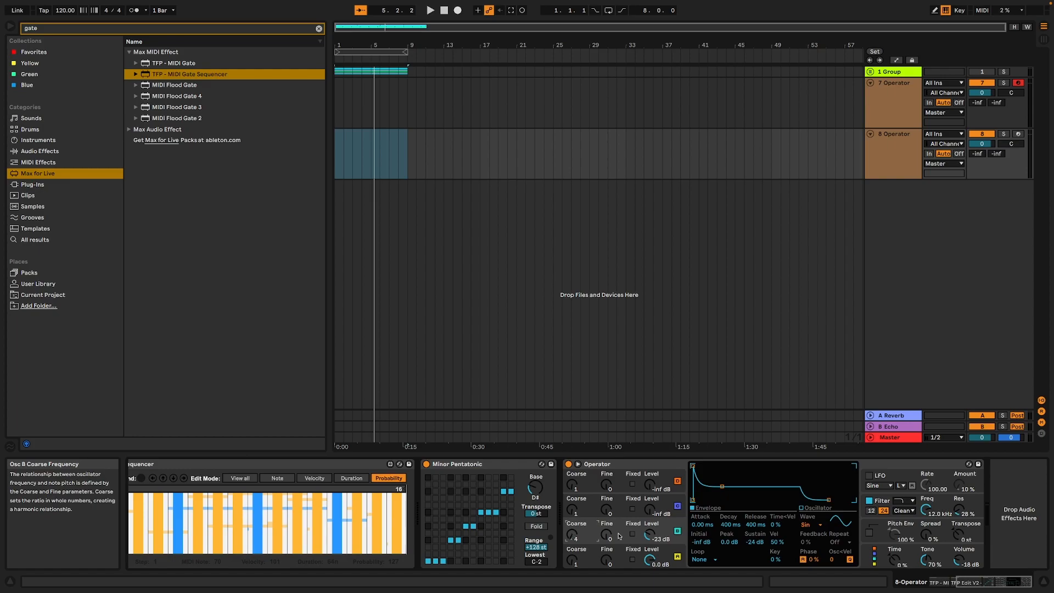
left_click(978, 530)
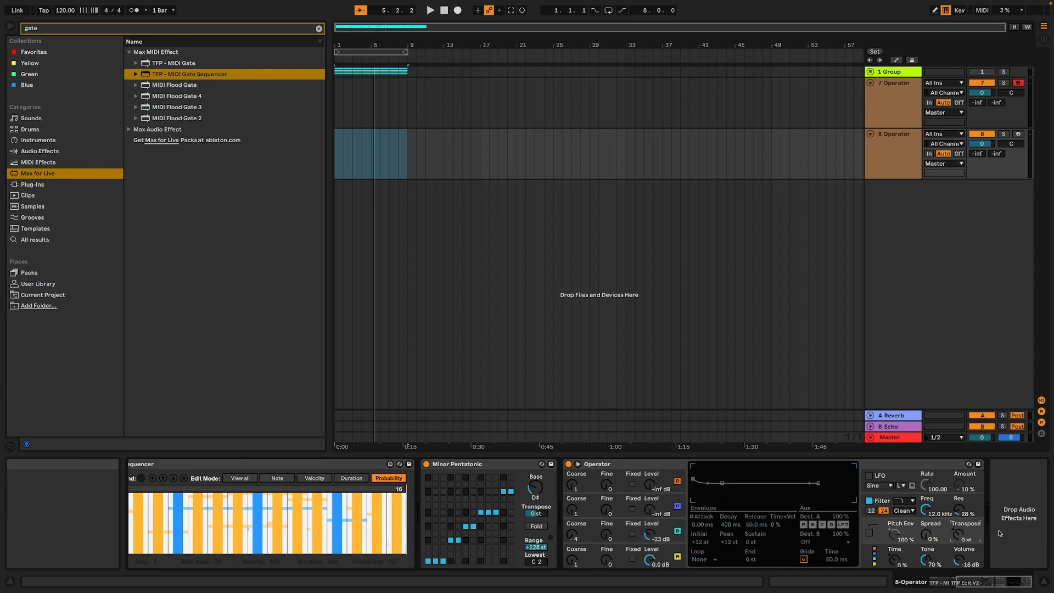
- Solo the 8 Operator track and audition its part
key("space")
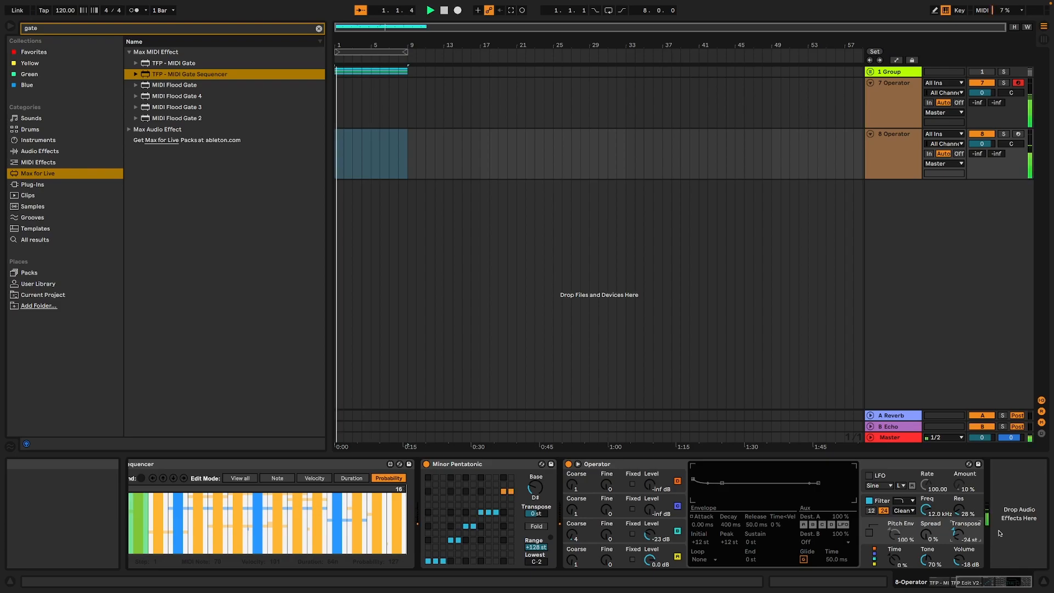
left_click(1003, 135)
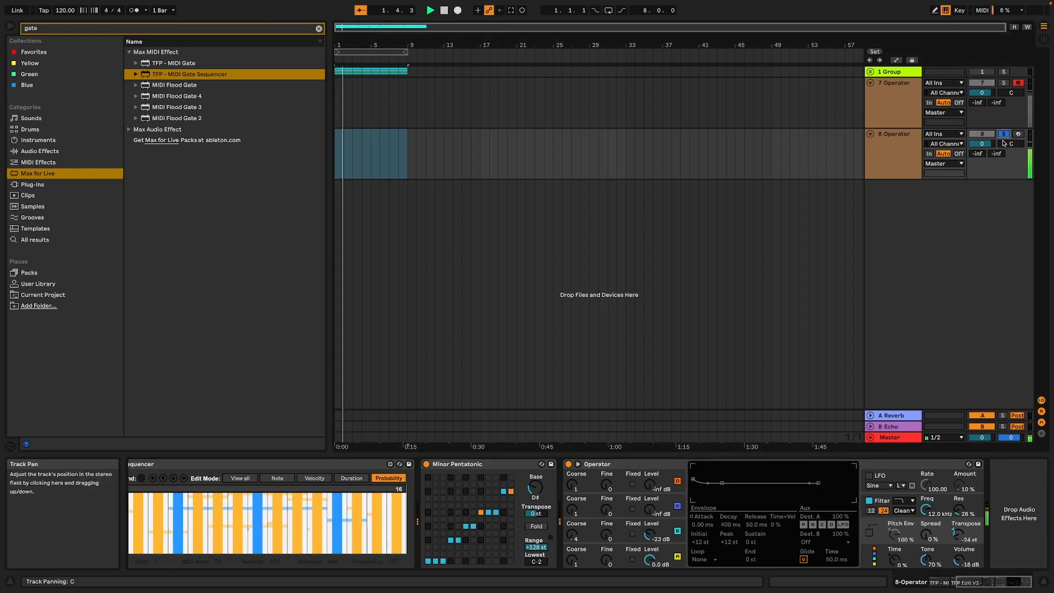
key("space")
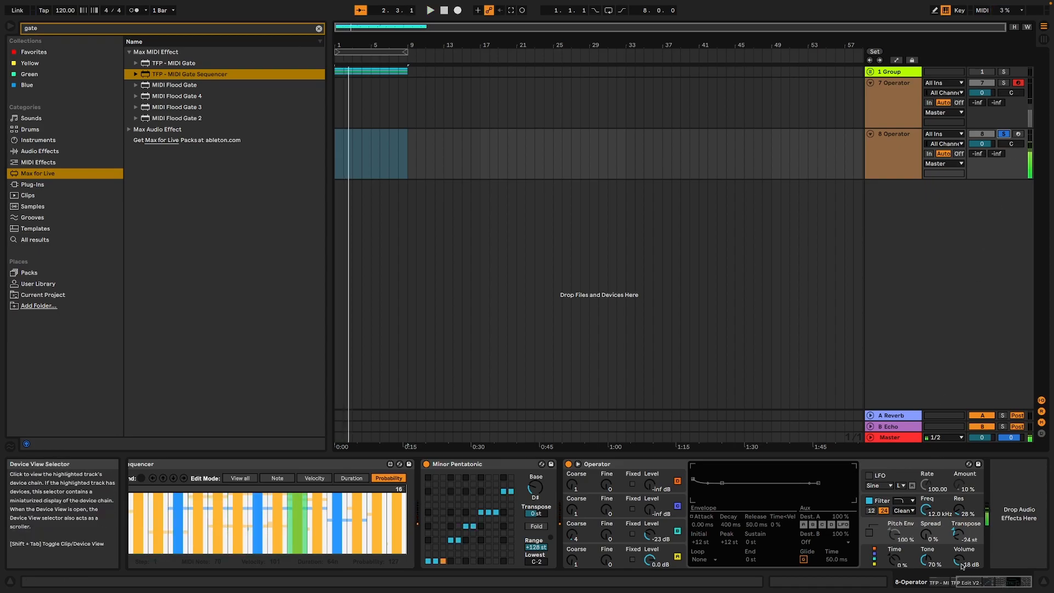
- Limit the duplicate's Operator to 1 voice in its global settings and return to the step sequencer
left_click(903, 555)
left_click(704, 559)
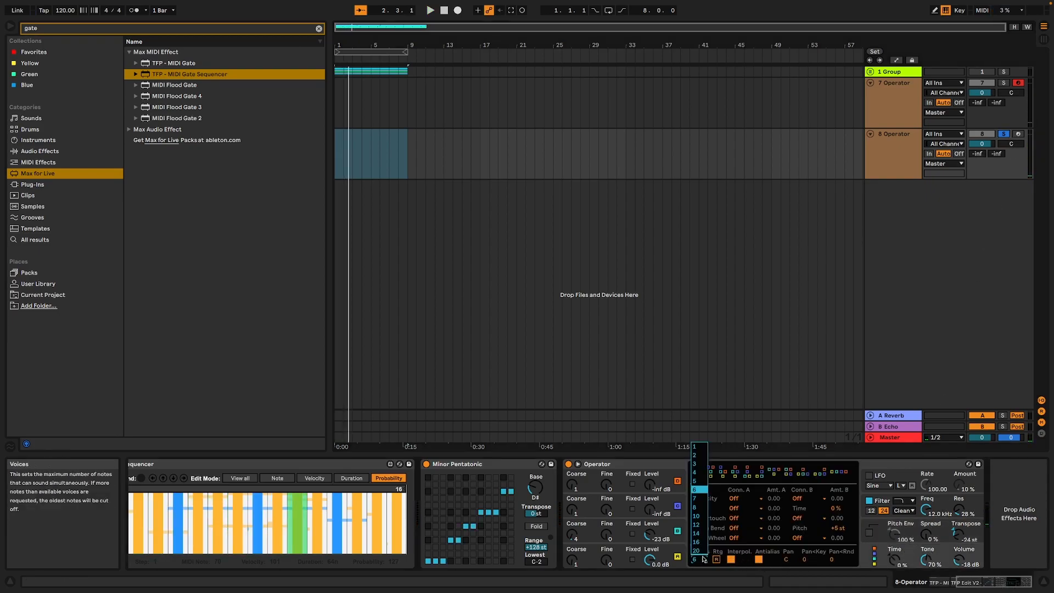
left_click(694, 445)
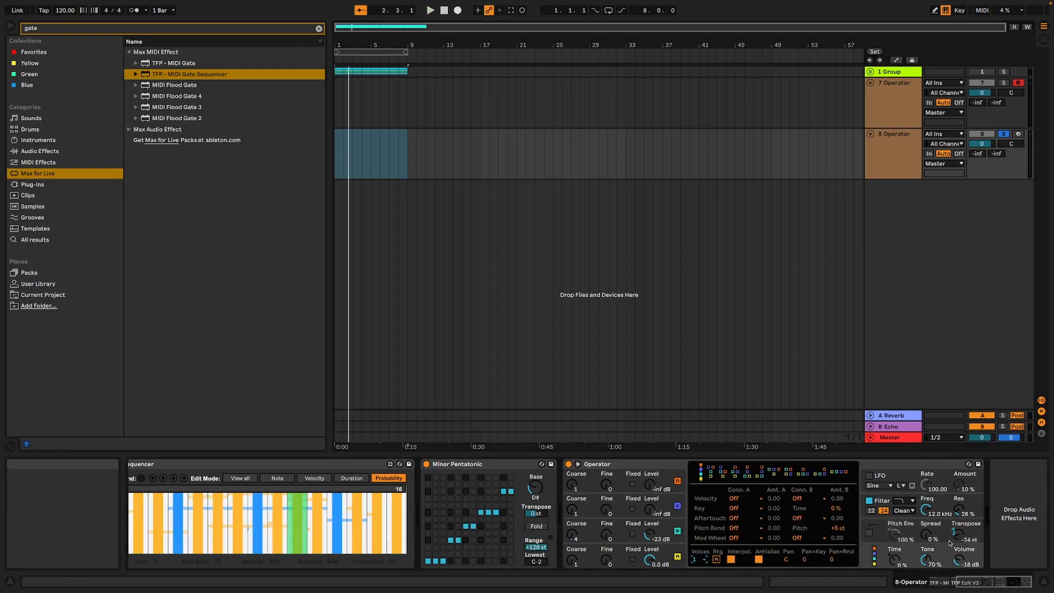
left_click(976, 581)
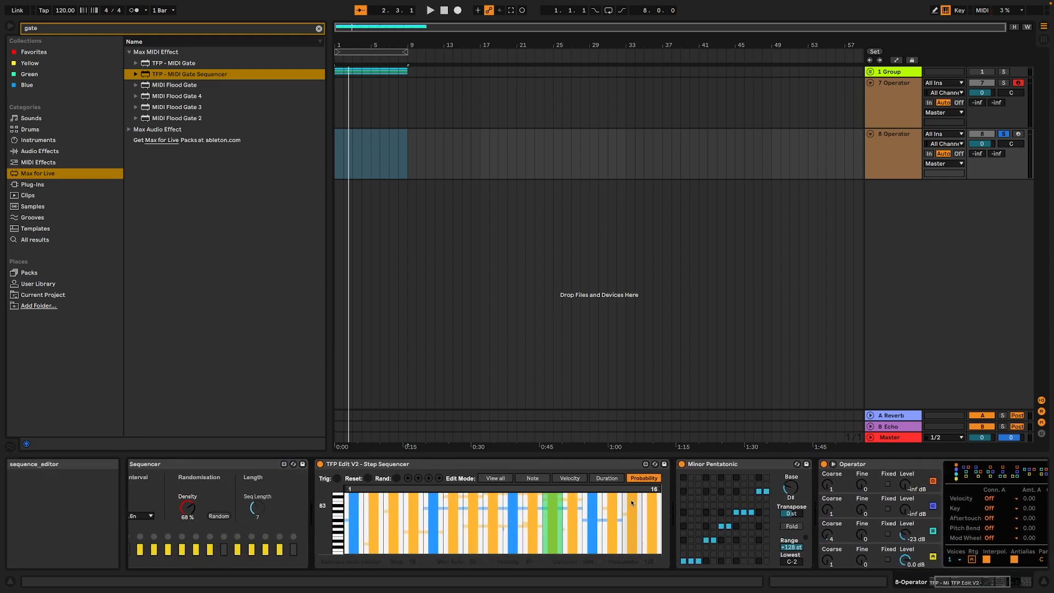
- During playback, shorten oscillator A's envelope decay in 8 Operator's synth to about 719 ms and return to its gate sequencer
left_click(964, 580)
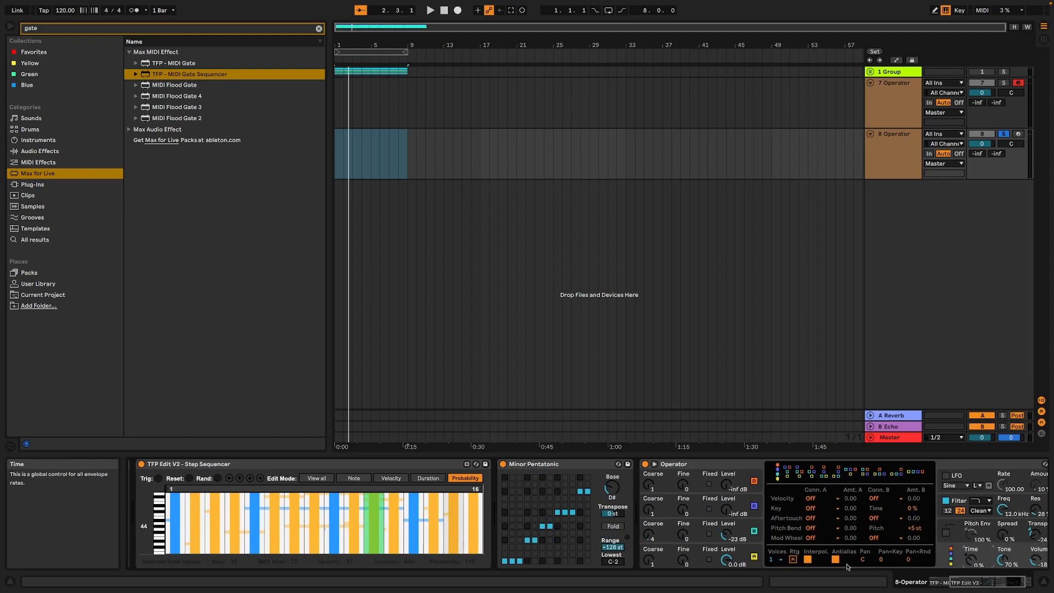
left_click(739, 552)
key("space")
left_click_drag(808, 500, 801, 499)
left_click_drag(984, 582, 960, 582)
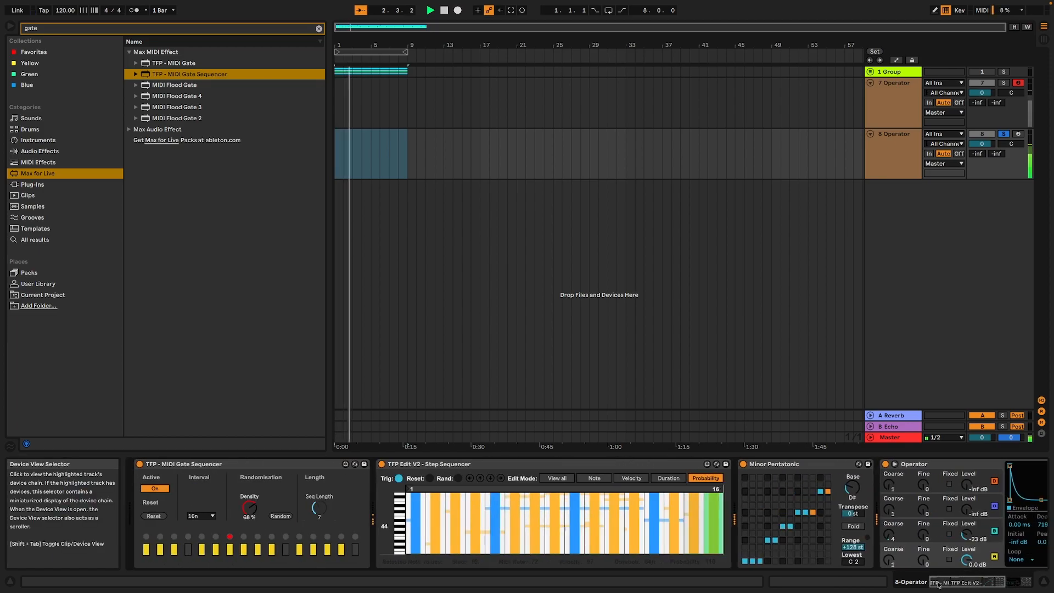
- Try the gate sequencer at a 32n interval and set the interval back to 16n
left_click(202, 516)
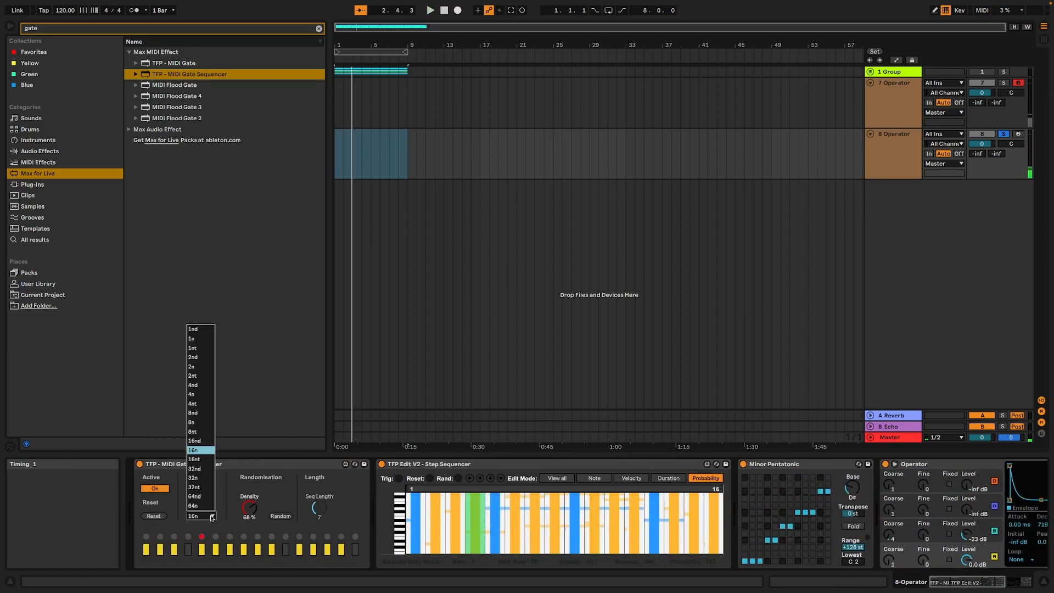
left_click(204, 483)
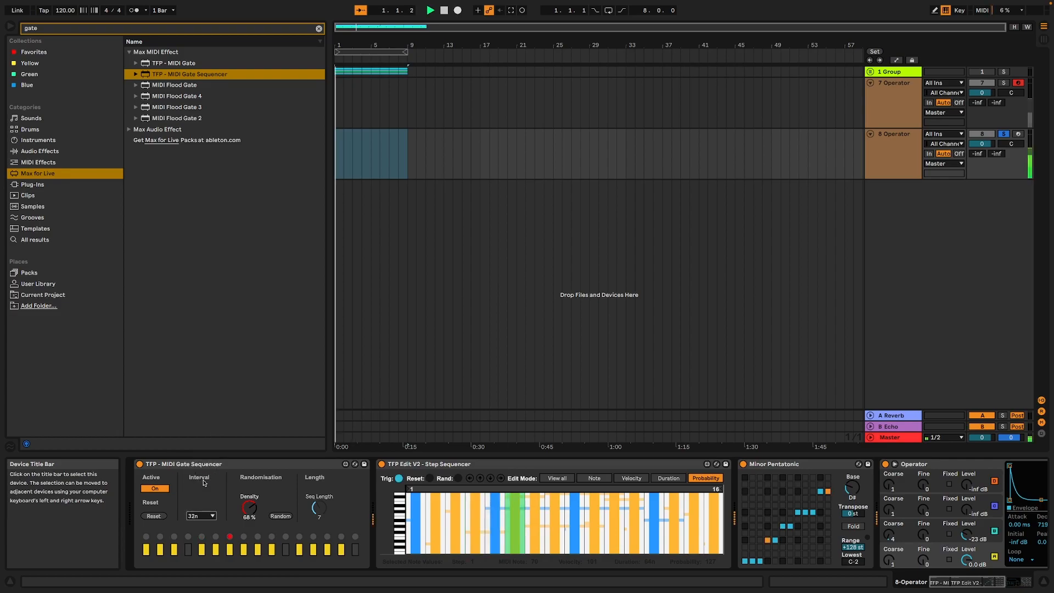
left_click(204, 515)
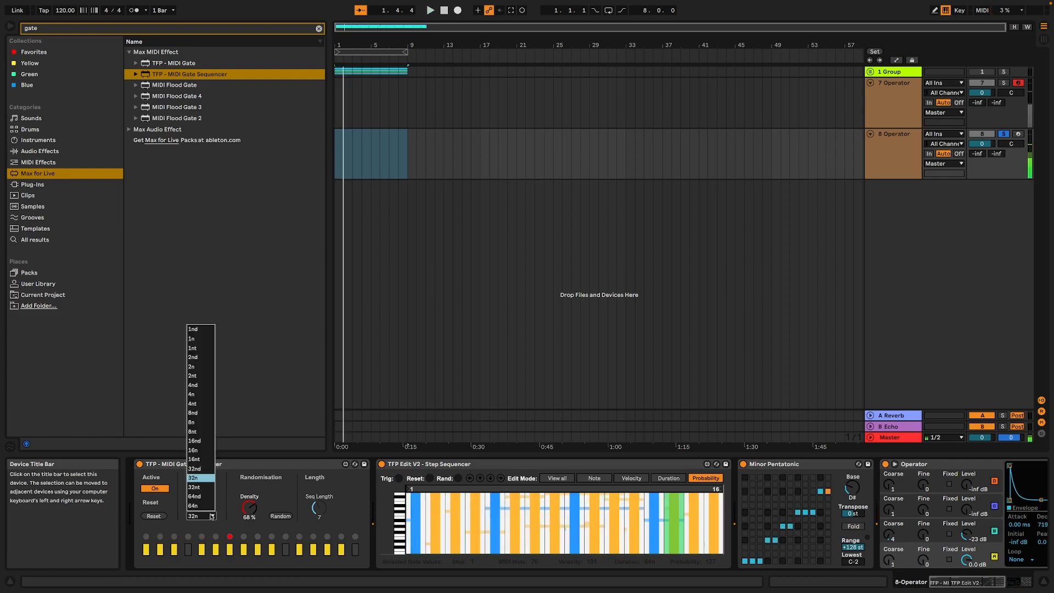
left_click(202, 455)
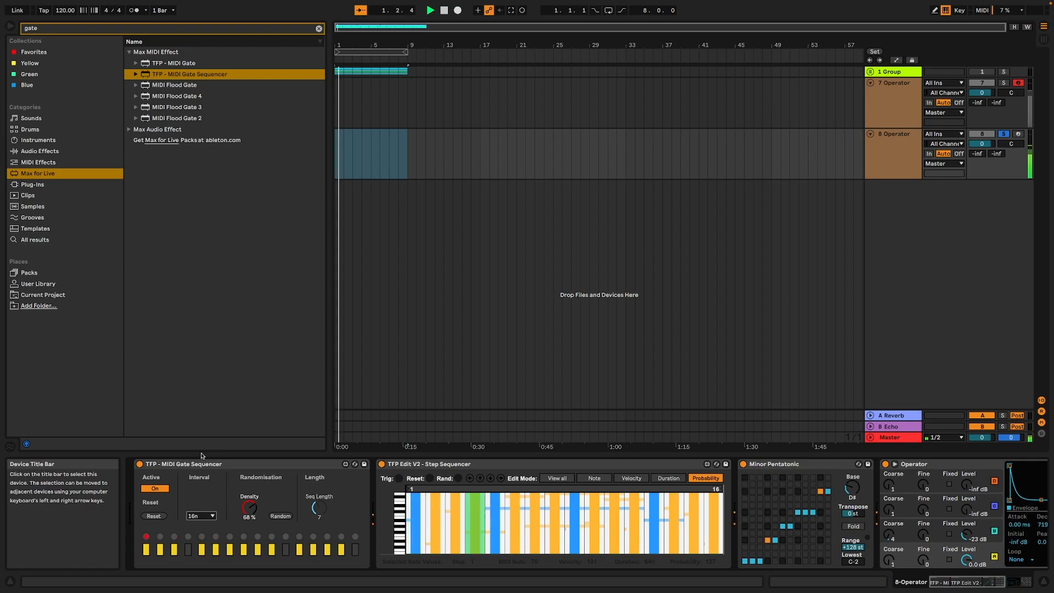
- Regenerate the 8 Operator track's gate pattern, set its density to 75%, and unsolo the track
left_click(280, 516)
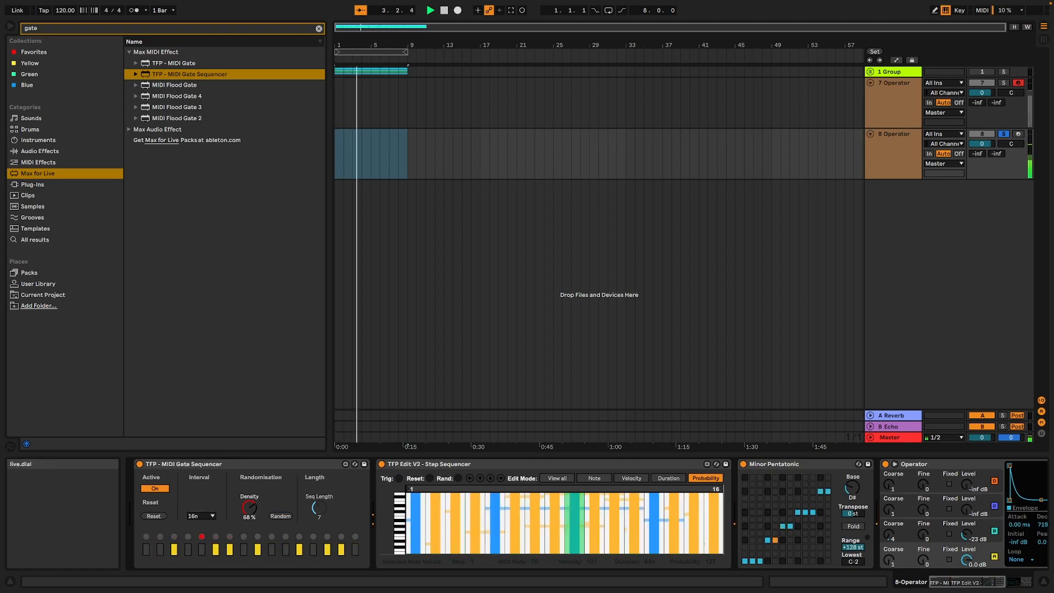
left_click_drag(253, 510, 253, 506)
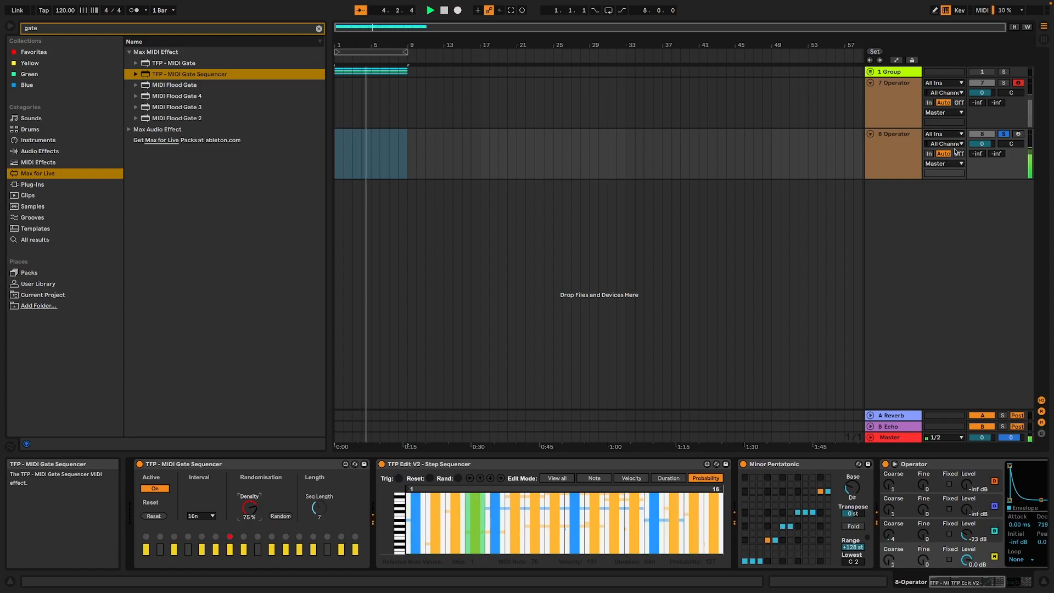
left_click(1004, 133)
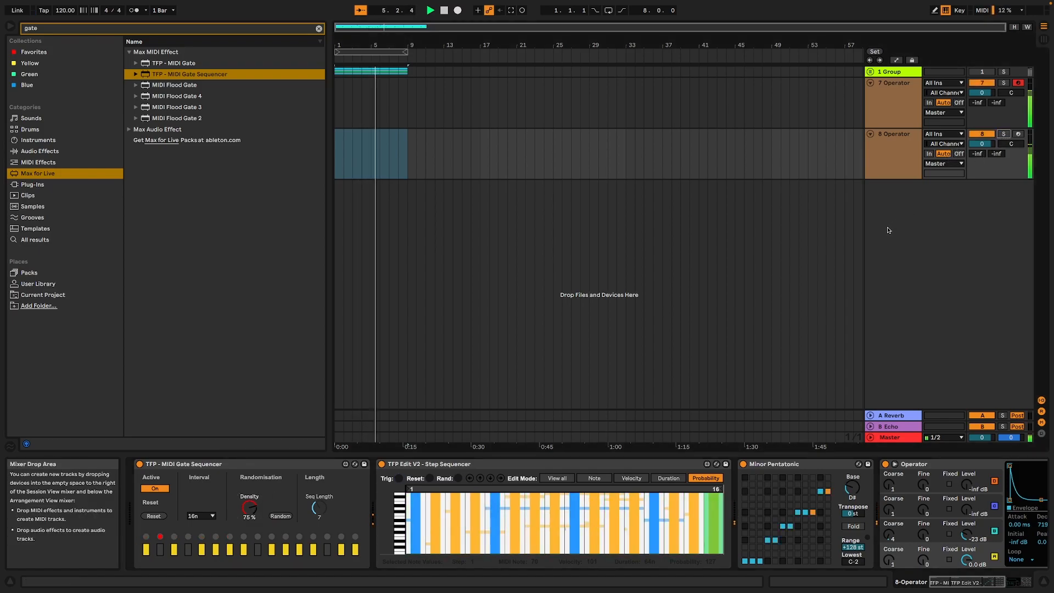
- In the 7 Operator track's synth, set the envelope to 400 ms decay and -24 dB sustain, and oscillator B's level to -22 dB
left_click(911, 87)
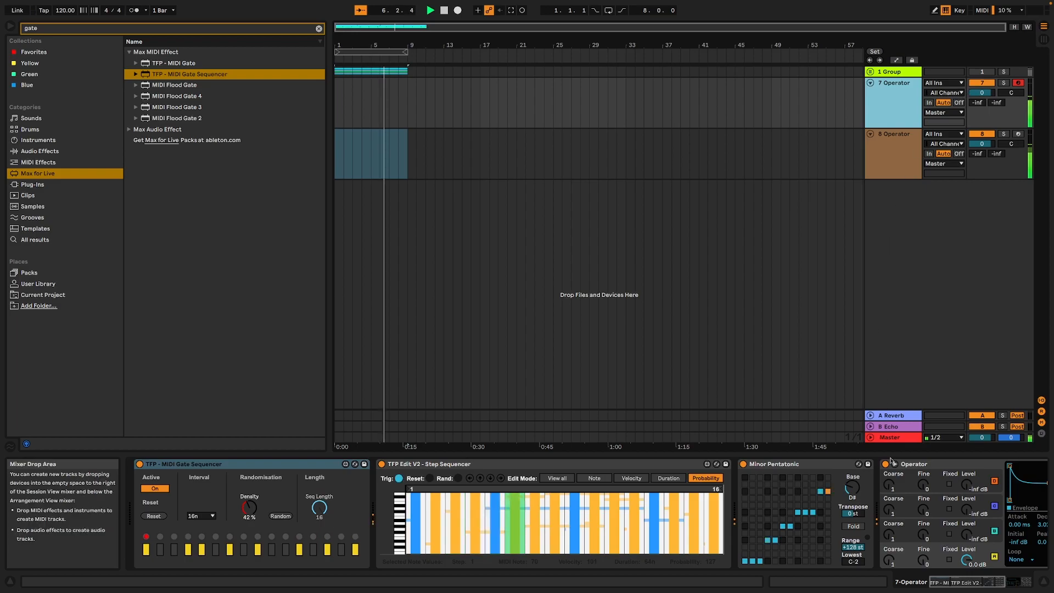
left_click(964, 582)
left_click_drag(966, 583, 981, 584)
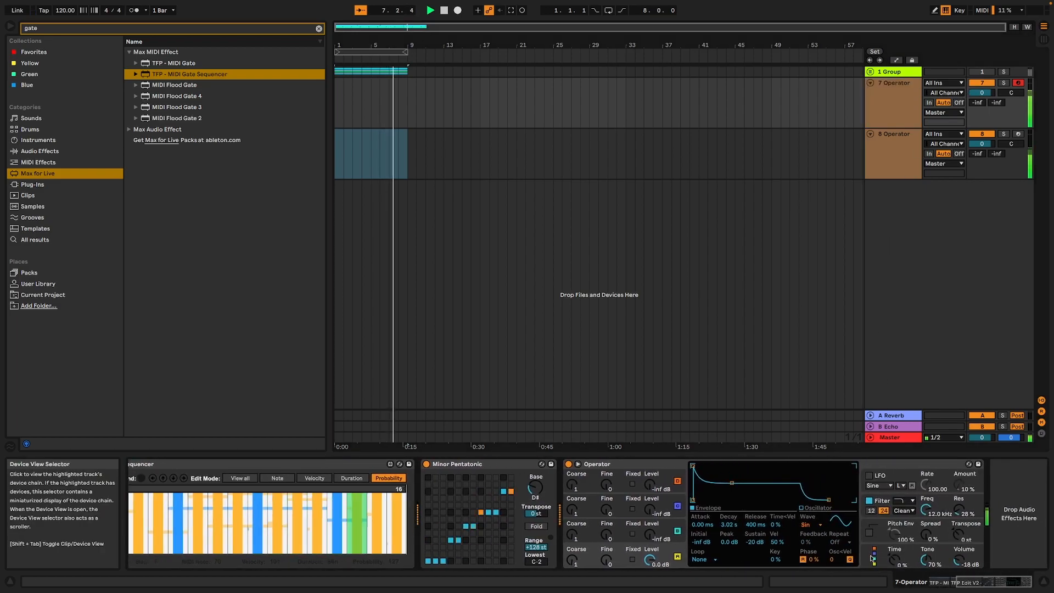
left_click_drag(652, 537, 653, 524)
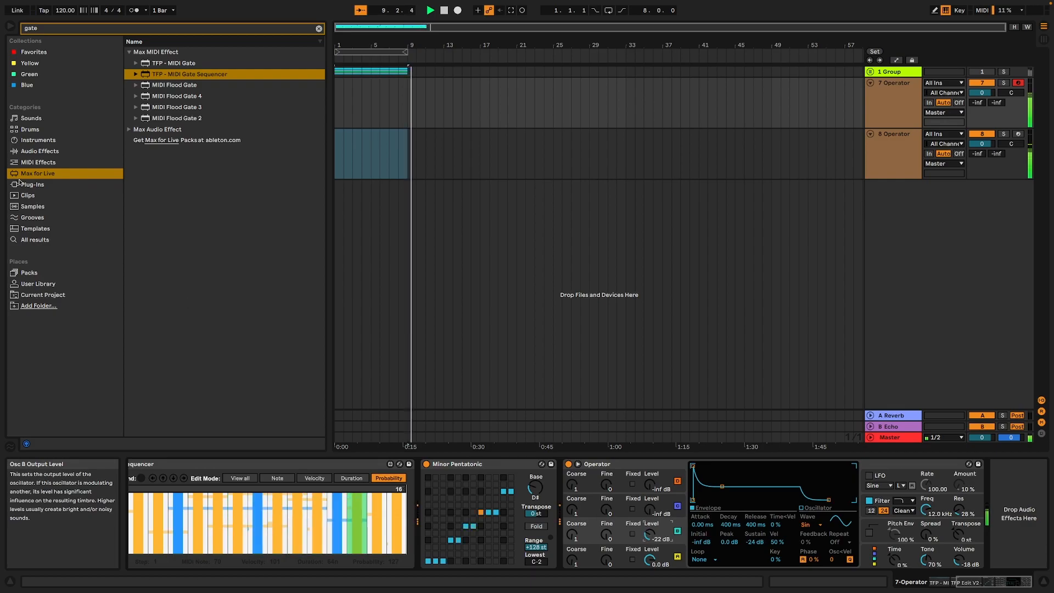
- Add a Hybrid Reverb after the synth on the 7 Operator track and set its dry/wet to 30%
left_click(40, 152)
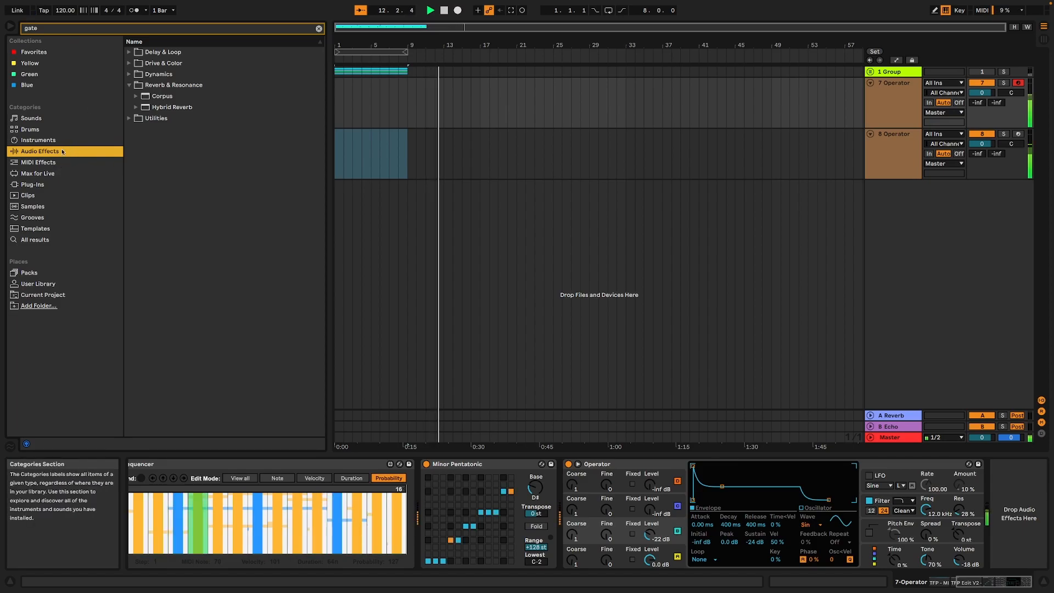
left_click(169, 108)
key("Return")
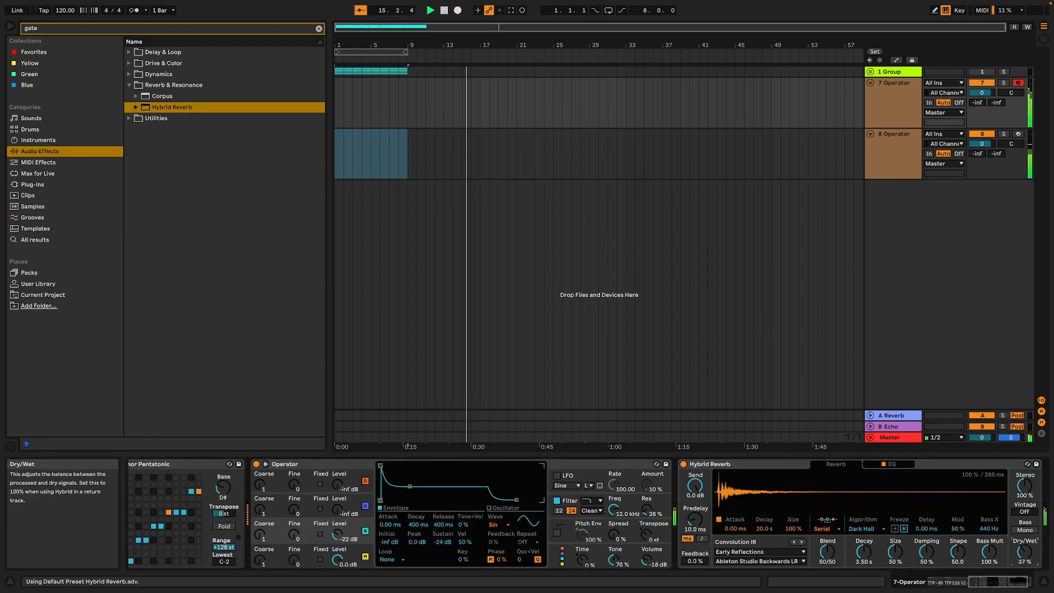
left_click_drag(1025, 552, 1025, 561)
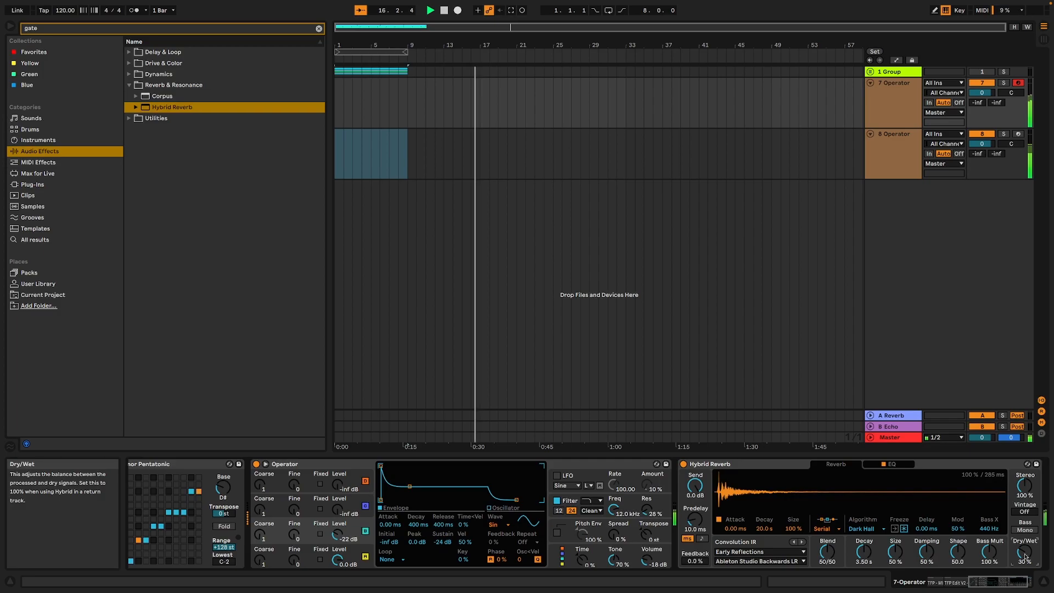
- Randomize the 7 Operator track's gate pattern and its step sequencer notes, and start playback
left_click(912, 581)
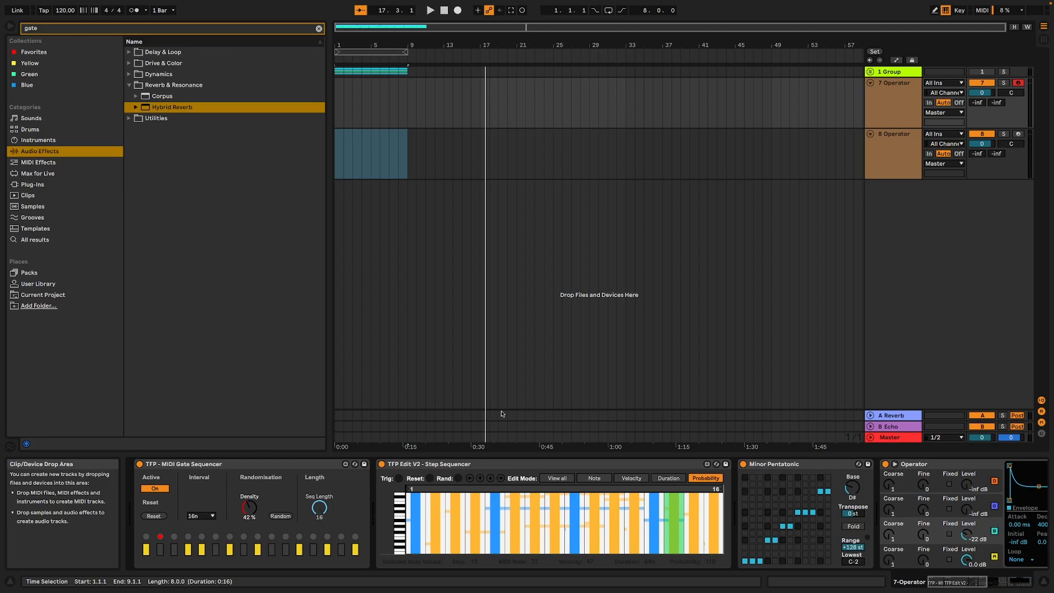
left_click(461, 480)
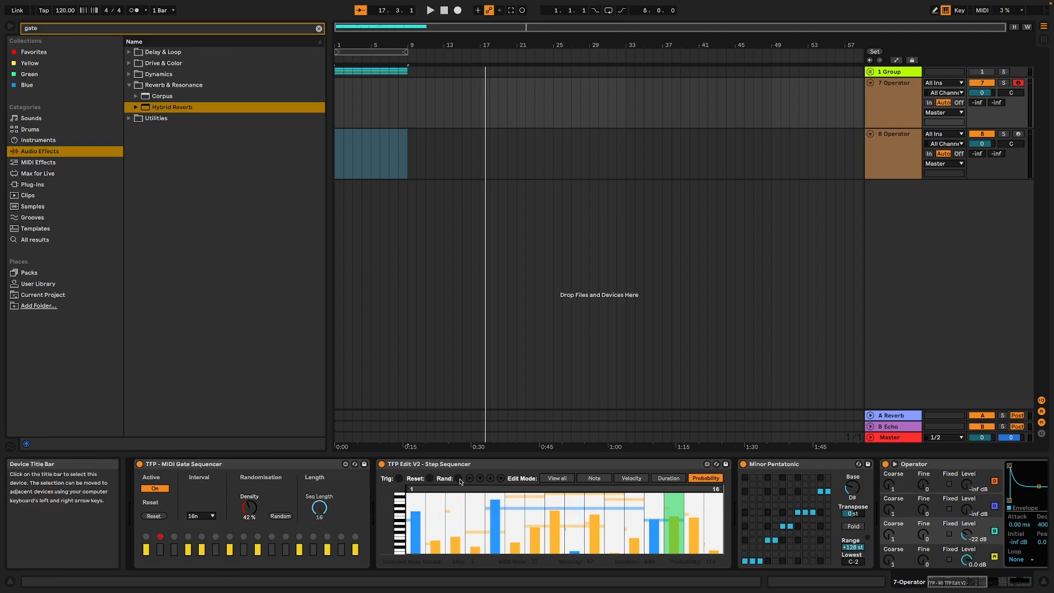
left_click(286, 517)
left_click(284, 518)
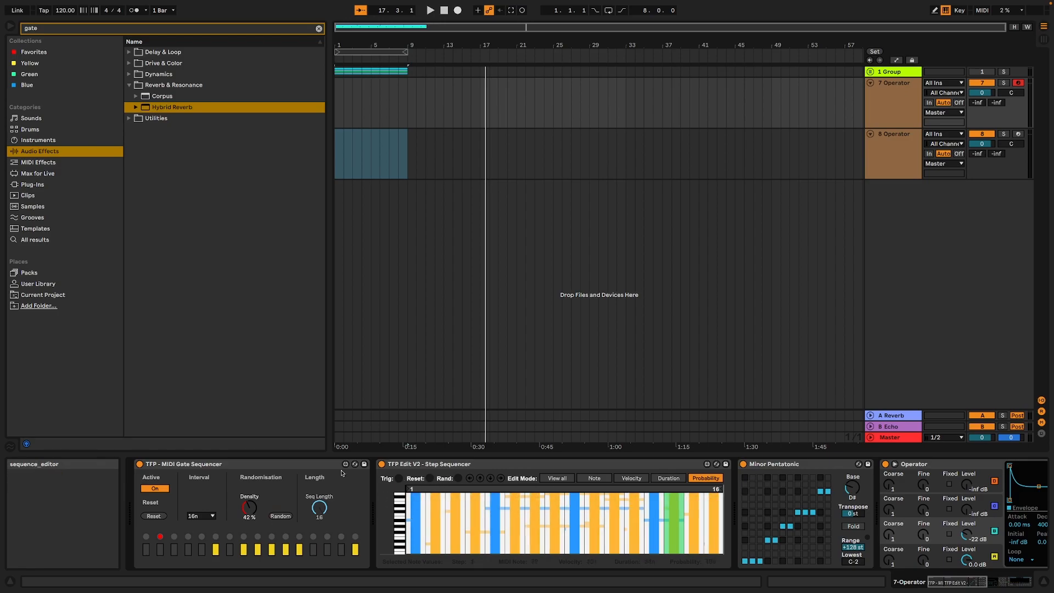
left_click(595, 478)
left_click(460, 479)
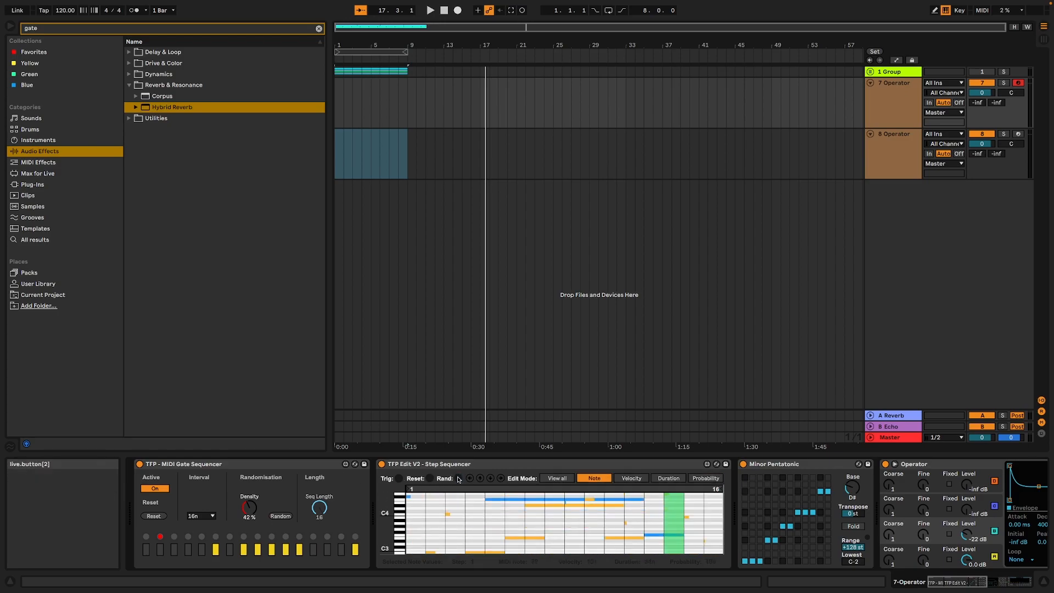
key("space")
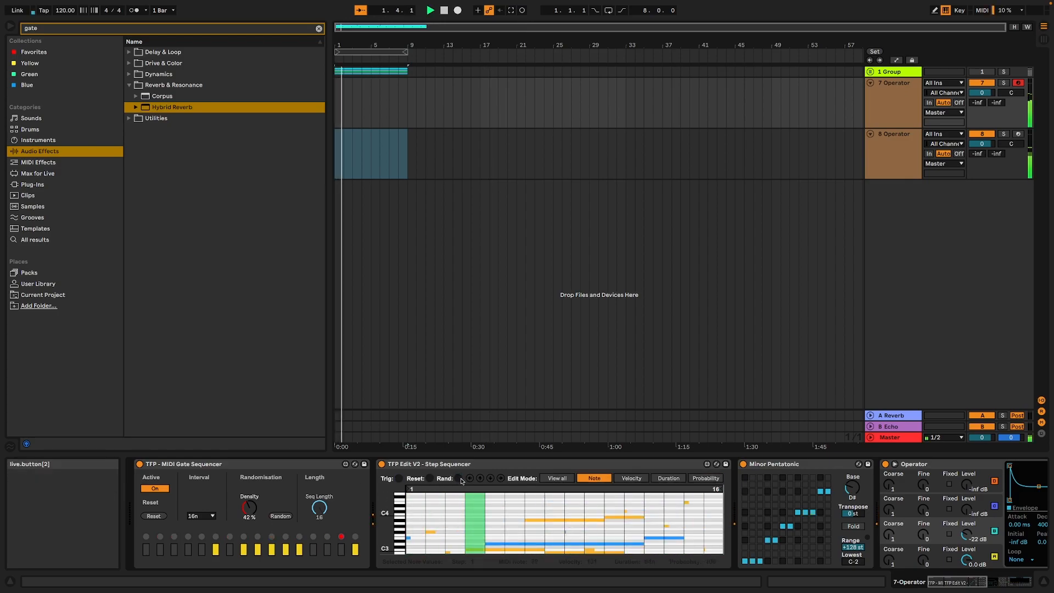
- Regenerate the 7 Operator track's gate pattern with a density of 62% and audition the result
left_click(281, 517)
left_click_drag(249, 508, 248, 494)
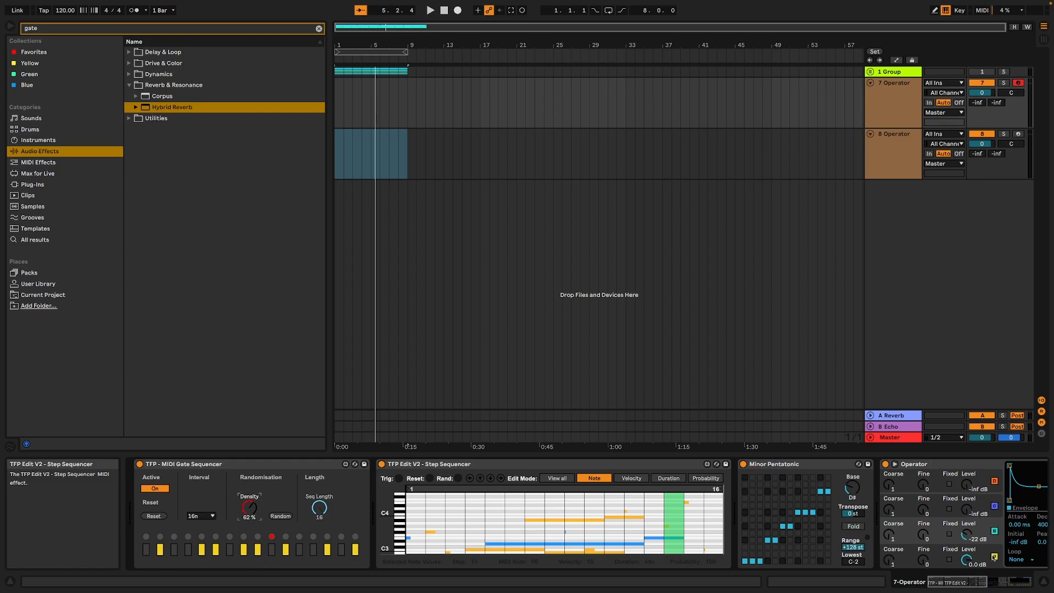
key("space")
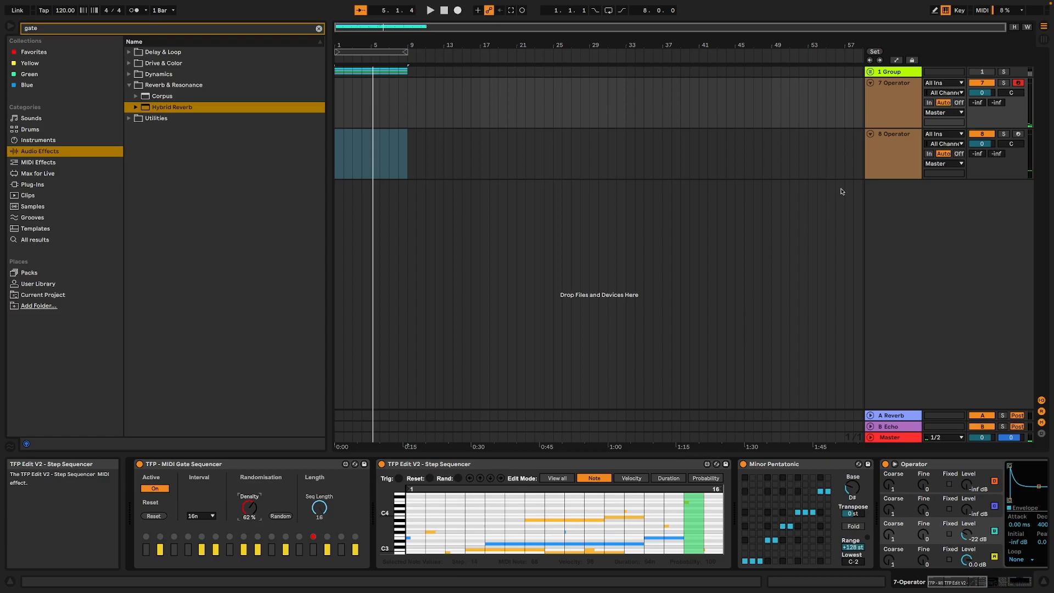
- Duplicate the 7 Operator track and move the copy below the 8 Operator track
left_click(904, 101)
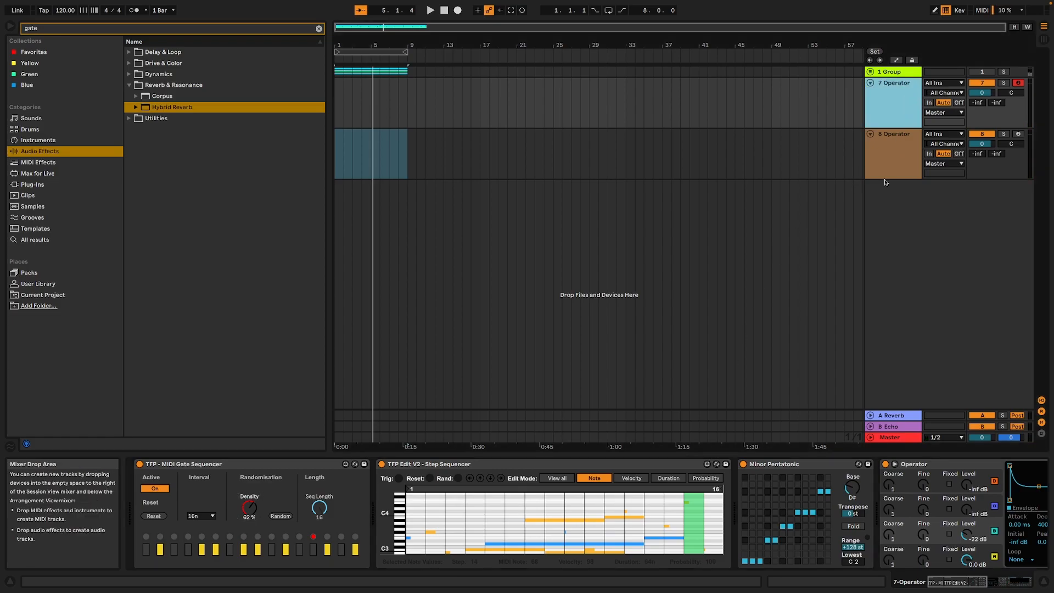
key("super+d")
left_click_drag(890, 147, 883, 244)
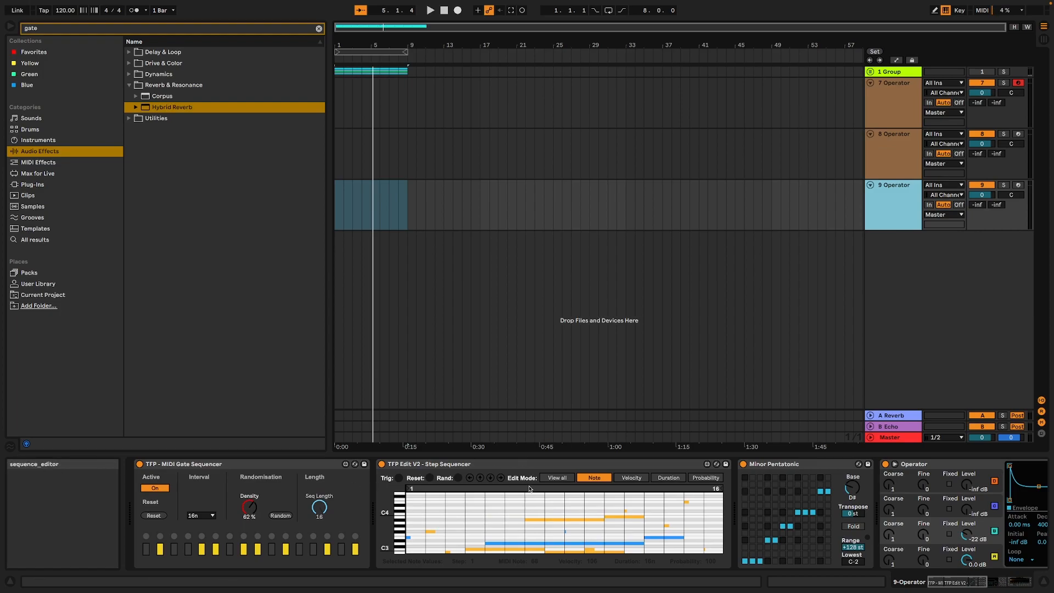
- Set the 9 Operator track's gate sequencer to a 2n interval and regenerate its pattern at 42% density
left_click(200, 516)
left_click(206, 368)
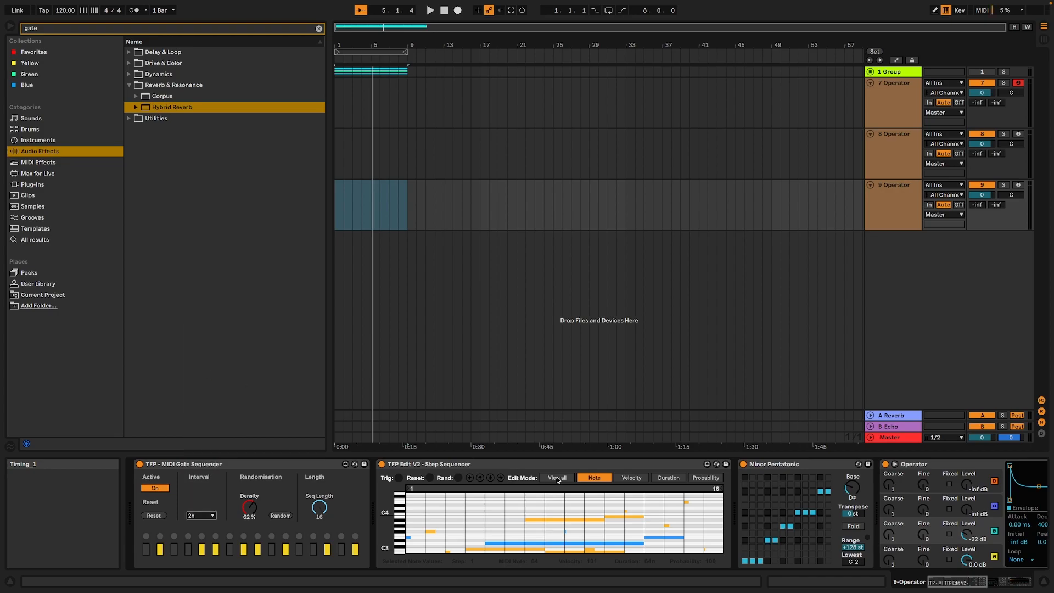
left_click(282, 517)
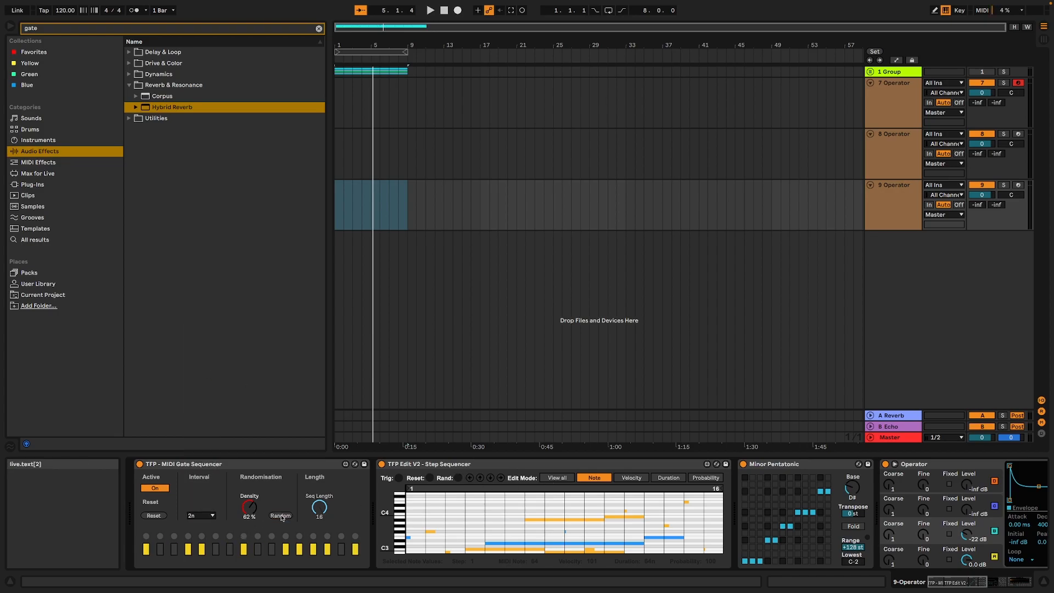
left_click_drag(259, 507, 259, 522)
left_click(279, 516)
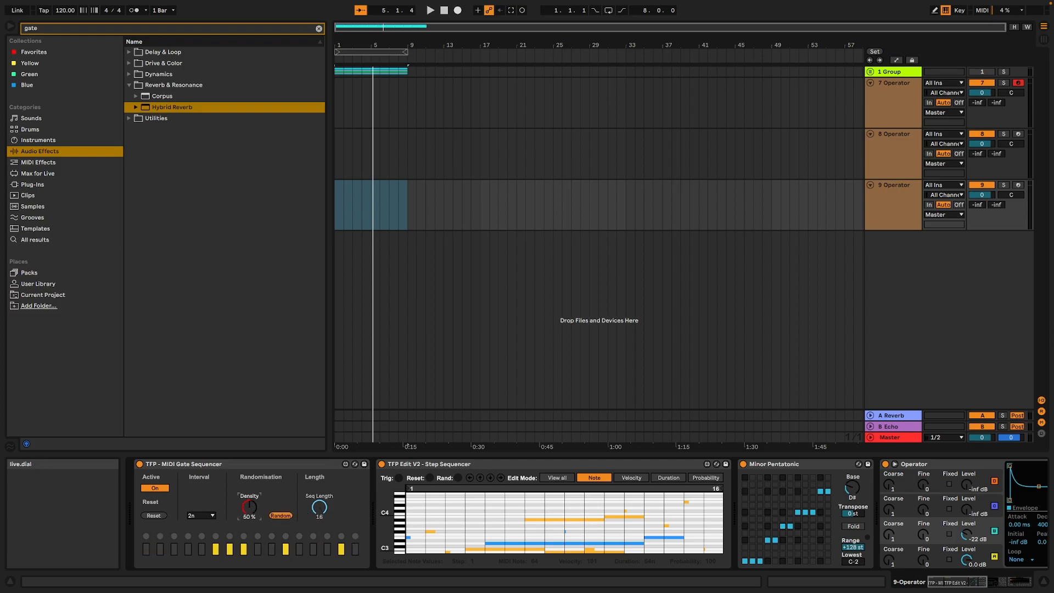
left_click(279, 517)
left_click(279, 516)
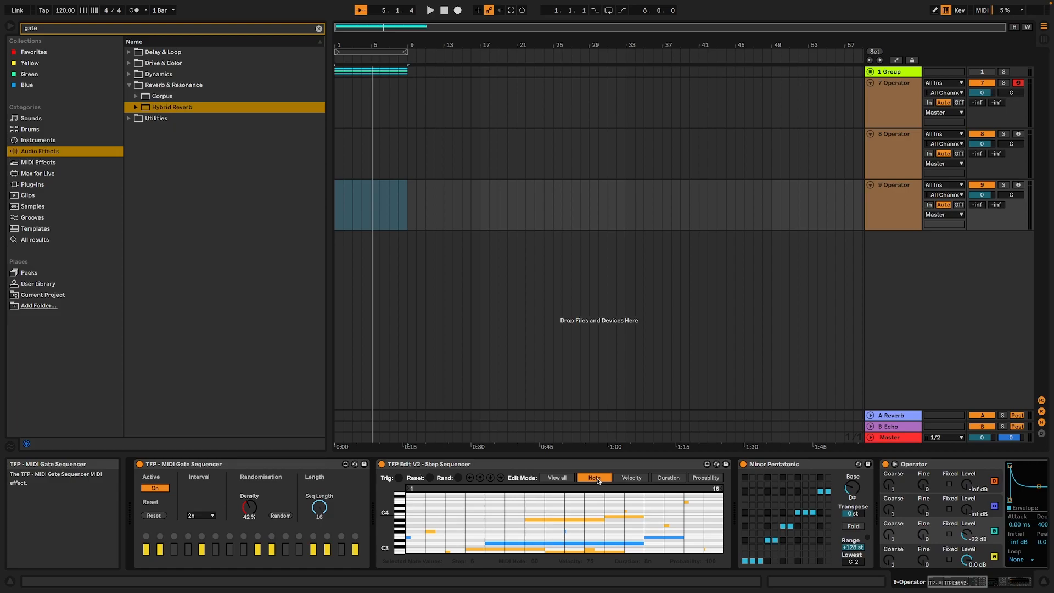
- Regenerate the 9 Operator gate pattern at 20% density and randomize the notes in its step sequencer
left_click_drag(257, 511, 253, 526)
left_click(282, 517)
left_click(281, 516)
left_click(281, 516)
left_click(280, 517)
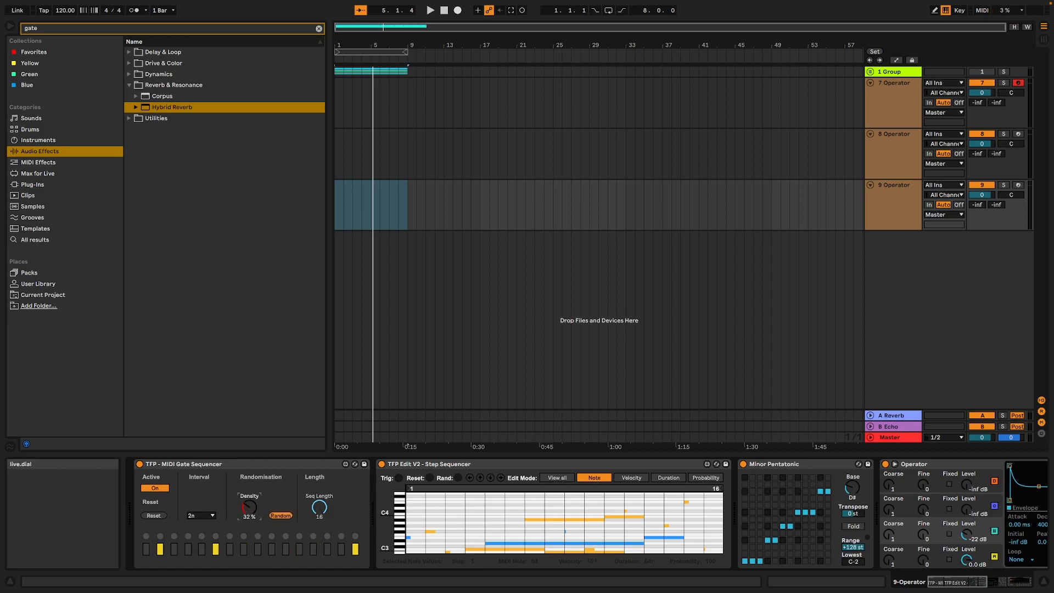
left_click(280, 516)
left_click(281, 516)
left_click(280, 516)
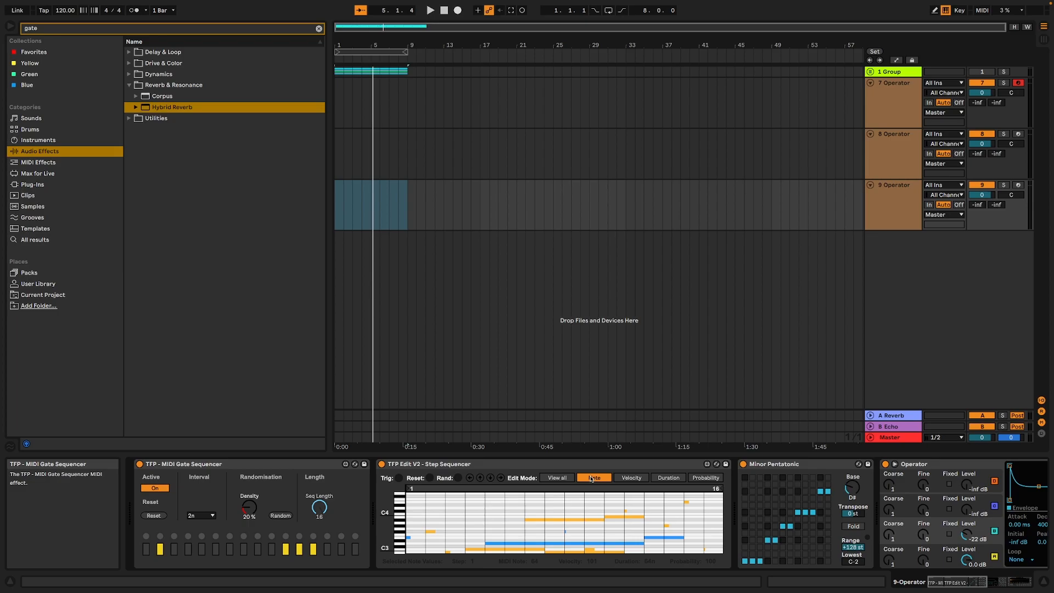
left_click(457, 479)
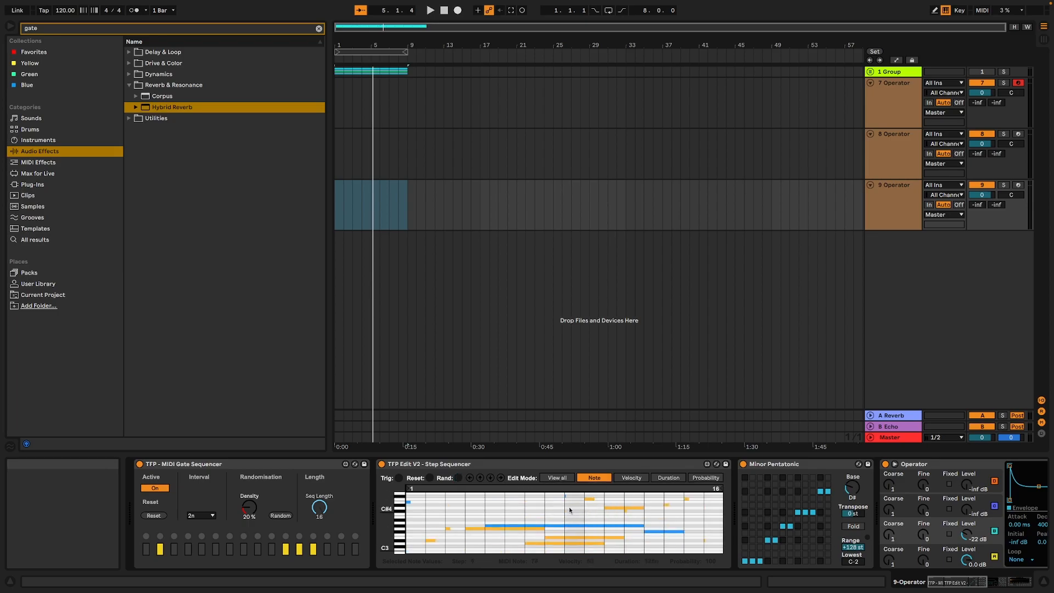
left_click(533, 469)
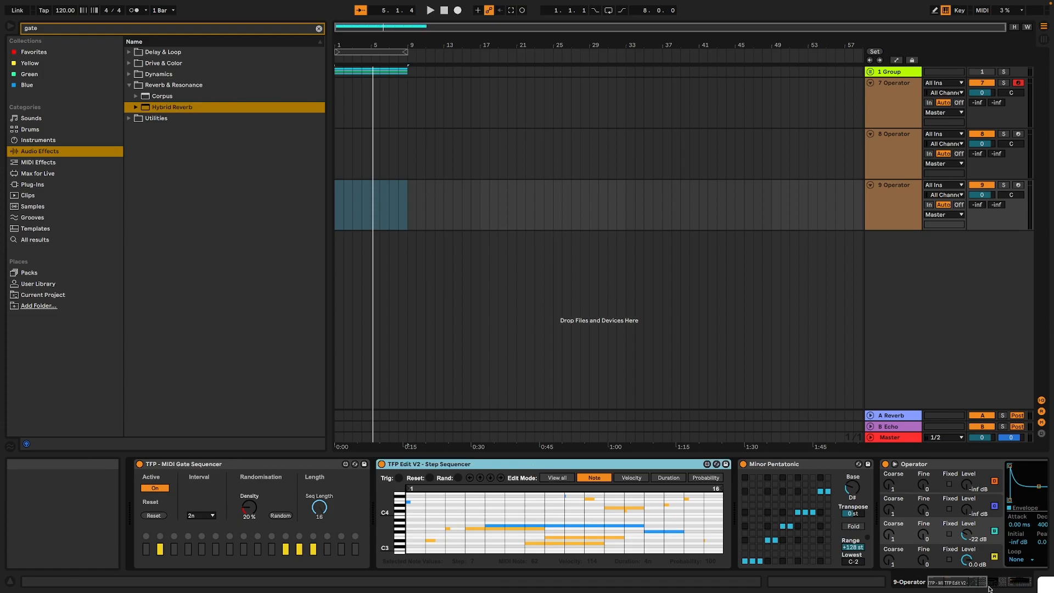
- Set the voice count of the 9 Operator track's synth to 1
left_click_drag(975, 586, 1008, 585)
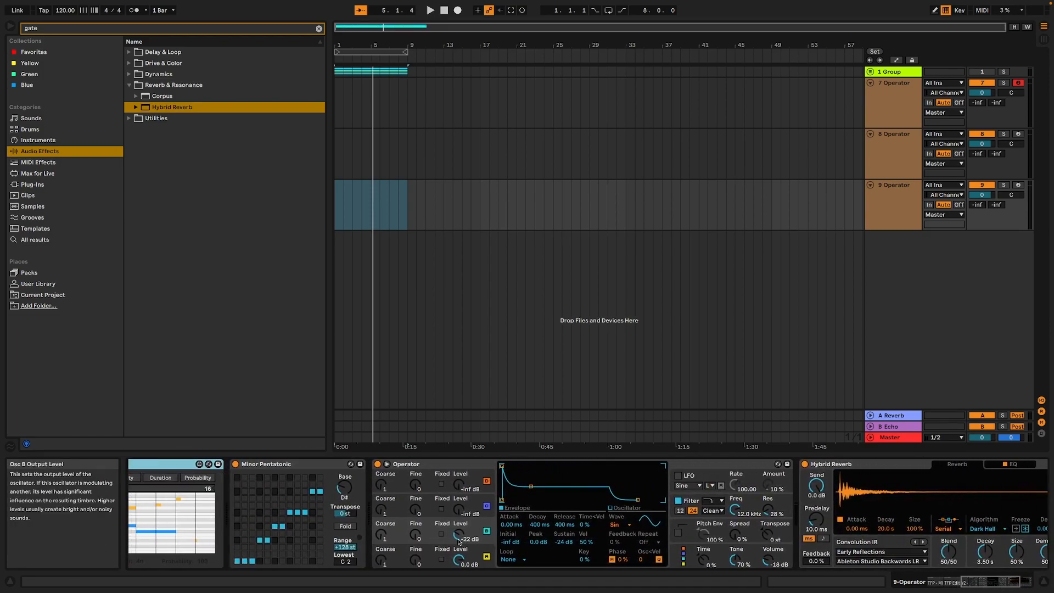
left_click(690, 547)
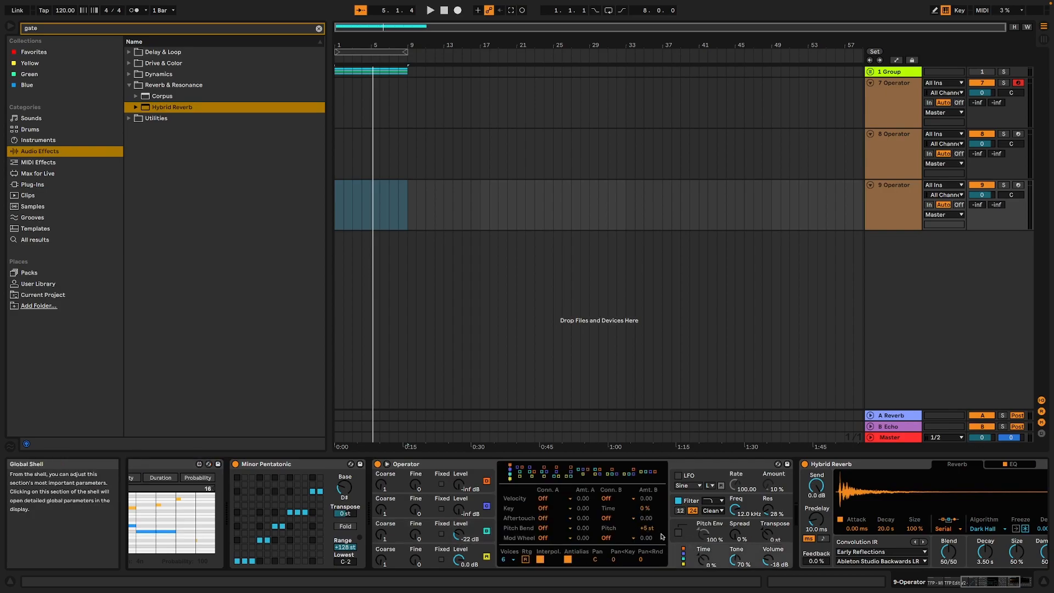
left_click(513, 560)
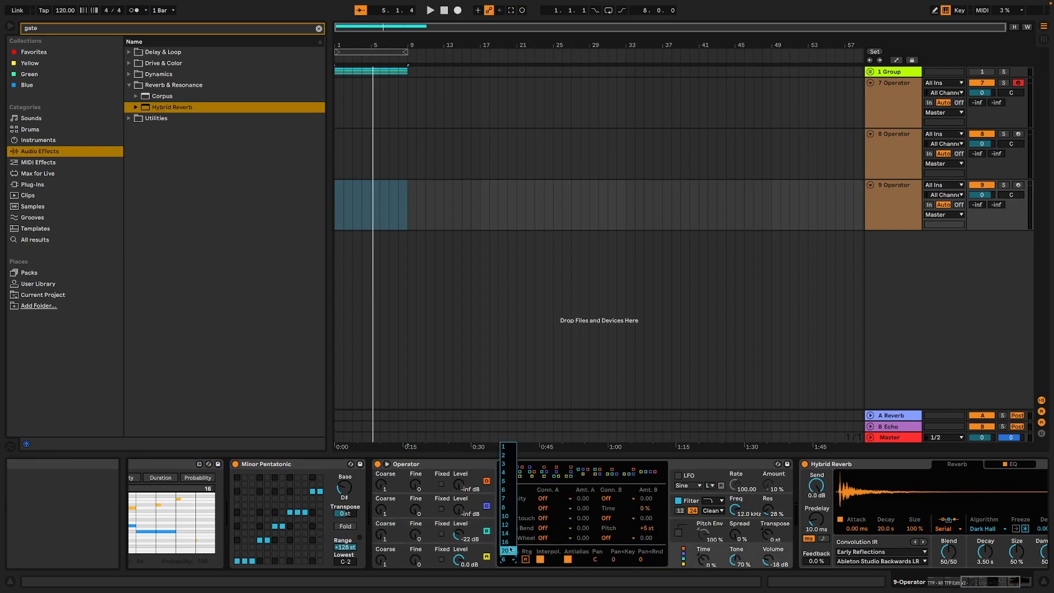
left_click(514, 447)
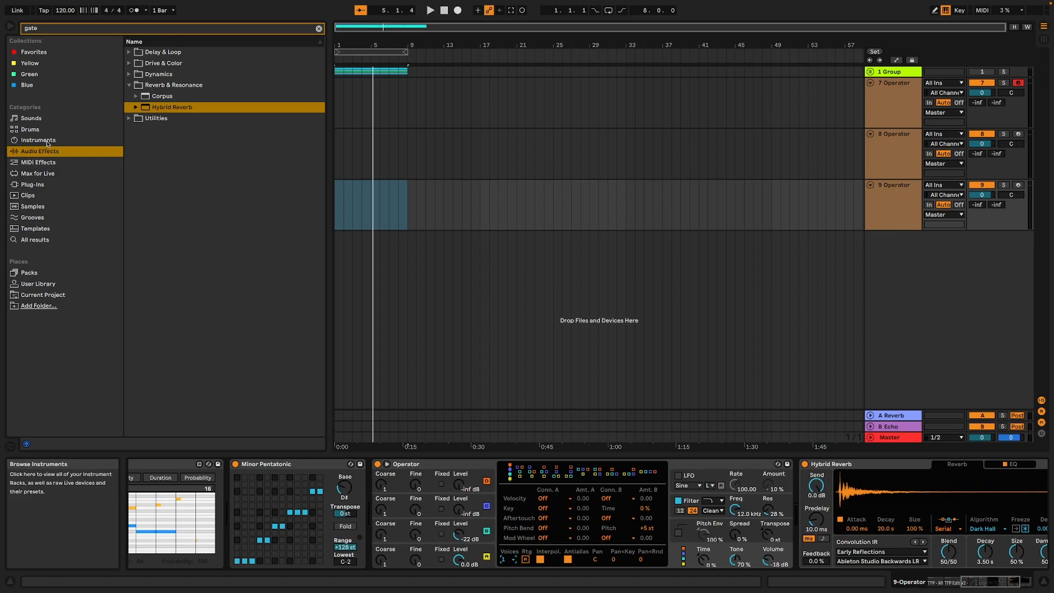
- Replace the Operator instrument on track 9 with Wavetable from the instrument library
left_click(695, 463)
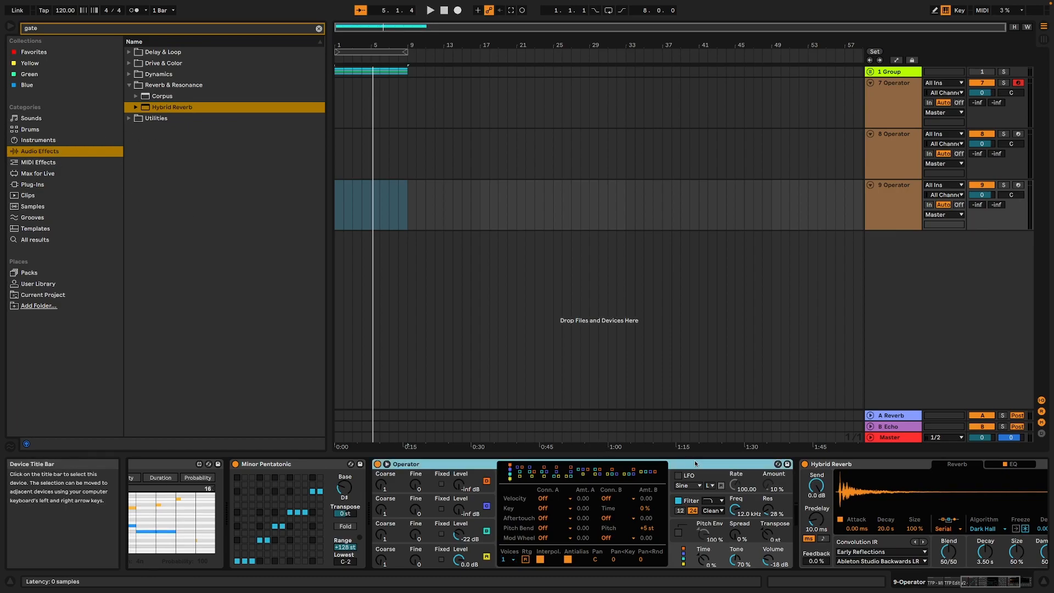
key("Delete")
left_click(39, 141)
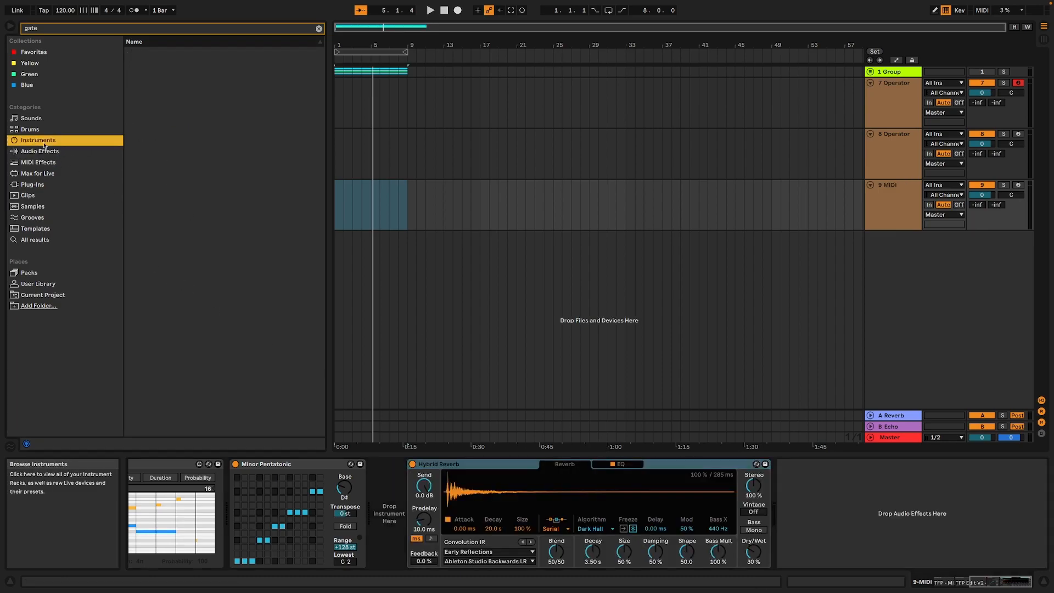
left_click(106, 27)
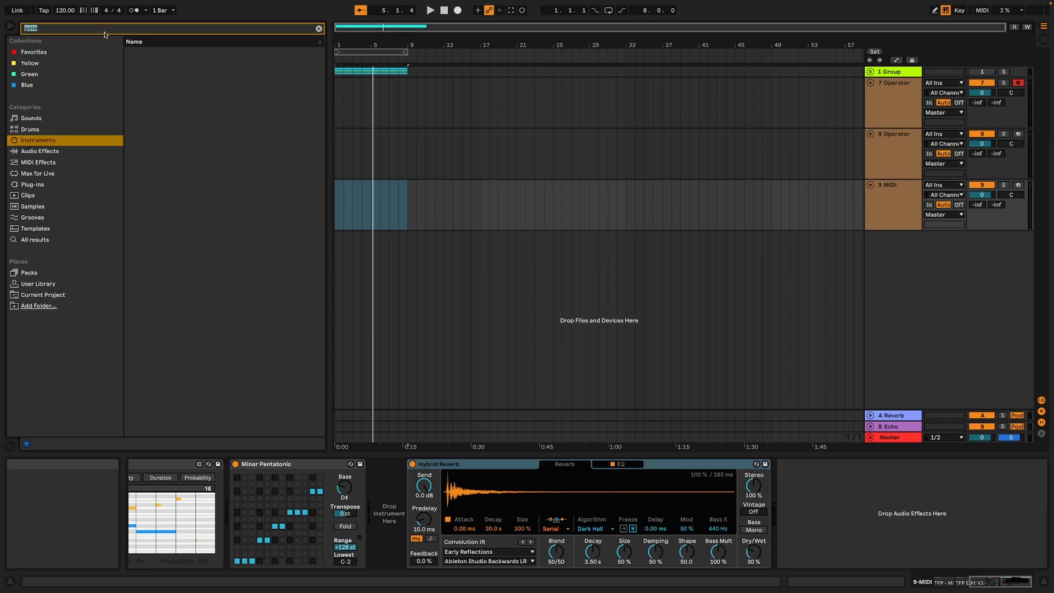
key("BackSpace")
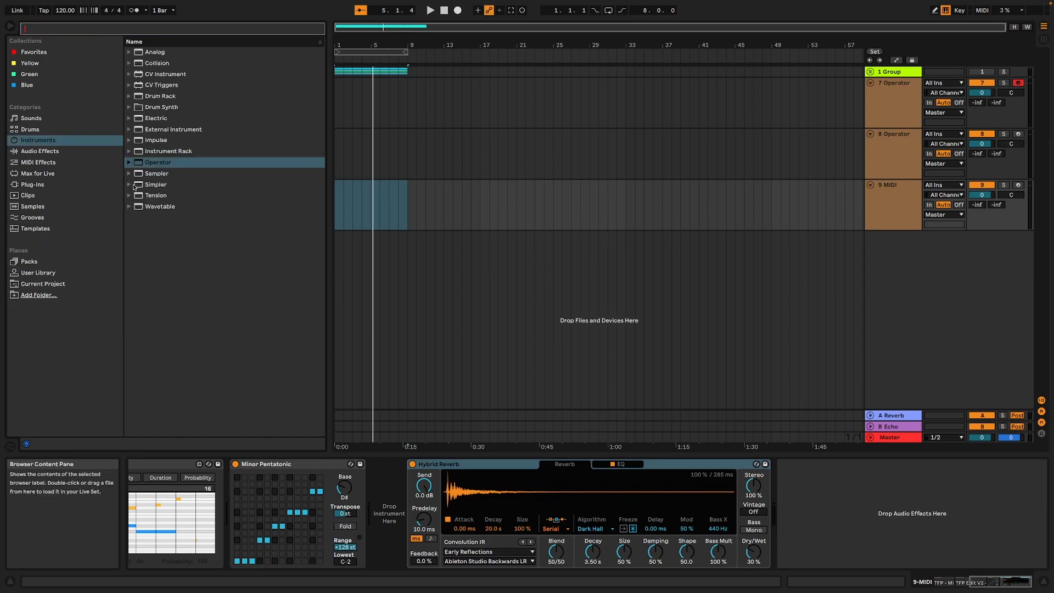
double_click(174, 210)
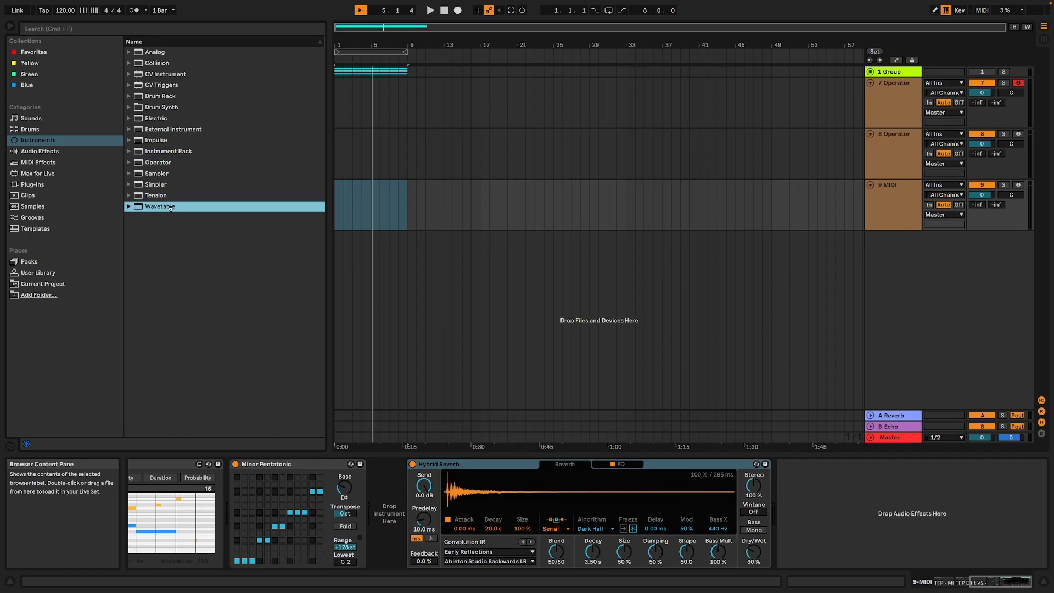
- Set Wavetable's amp envelope to a 2.79 ms attack and 19.1 s release, and enable Osc 2 with a 4 ct detune
left_click_drag(861, 537, 871, 537)
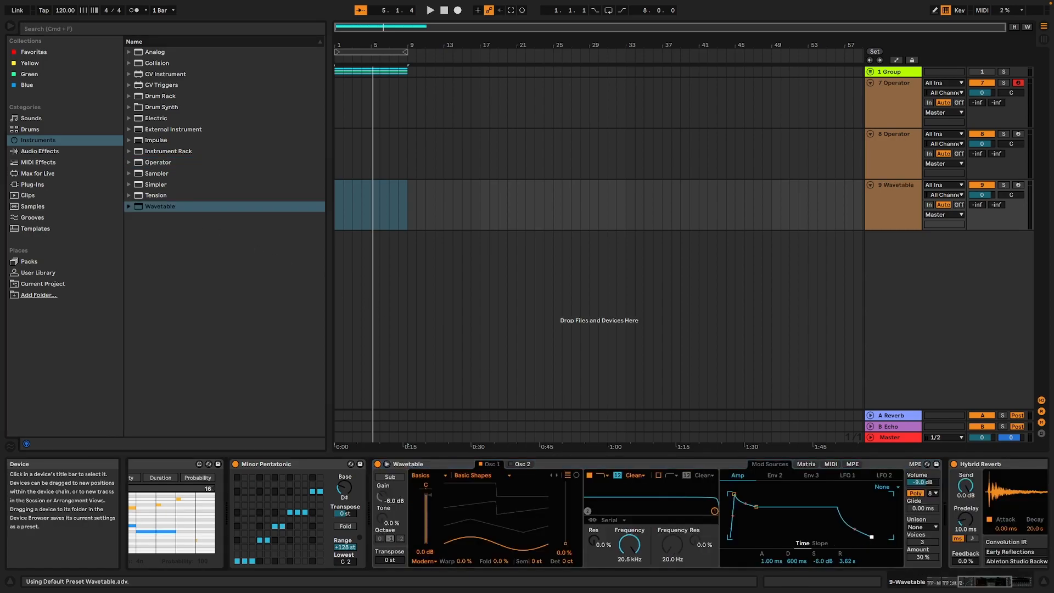
left_click_drag(455, 545, 454, 517)
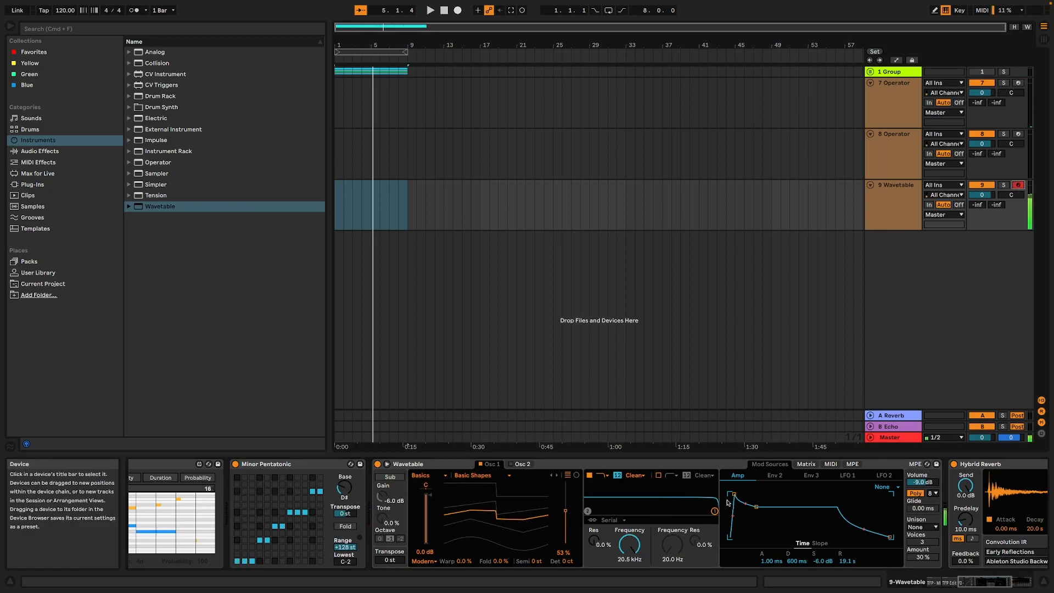
left_click(514, 466)
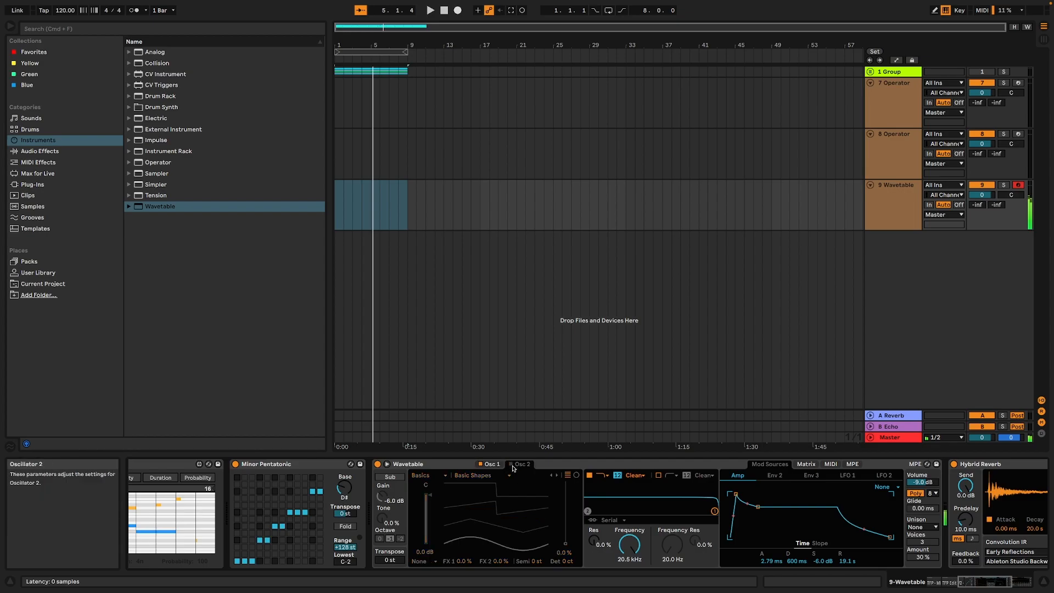
left_click(510, 464)
left_click_drag(564, 561, 564, 558)
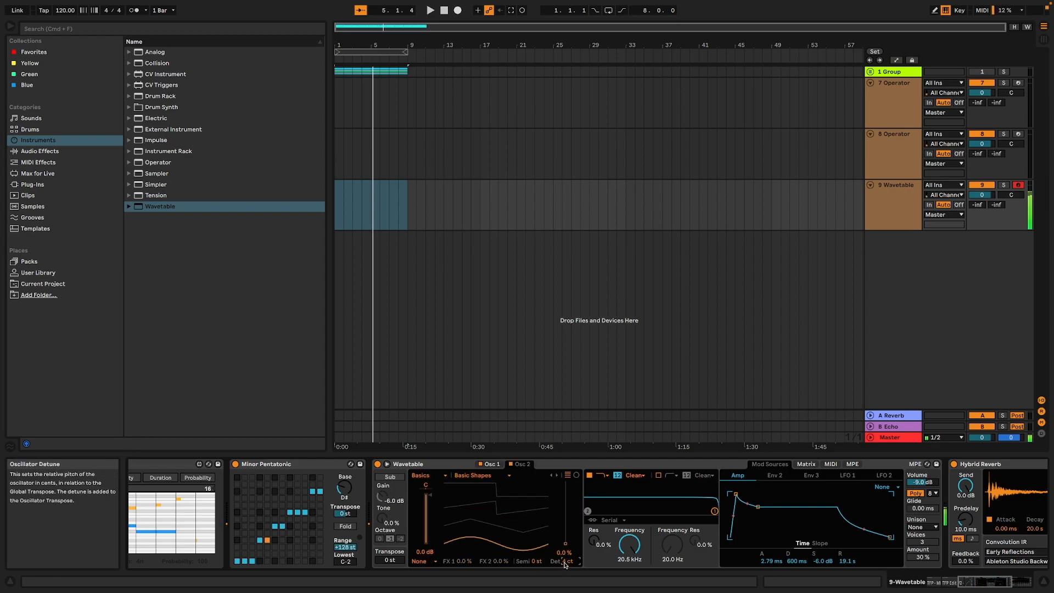
- Lower Wavetable's first filter cutoff to about 2.46 kHz with 5.2% resonance
left_click_drag(715, 512, 666, 506)
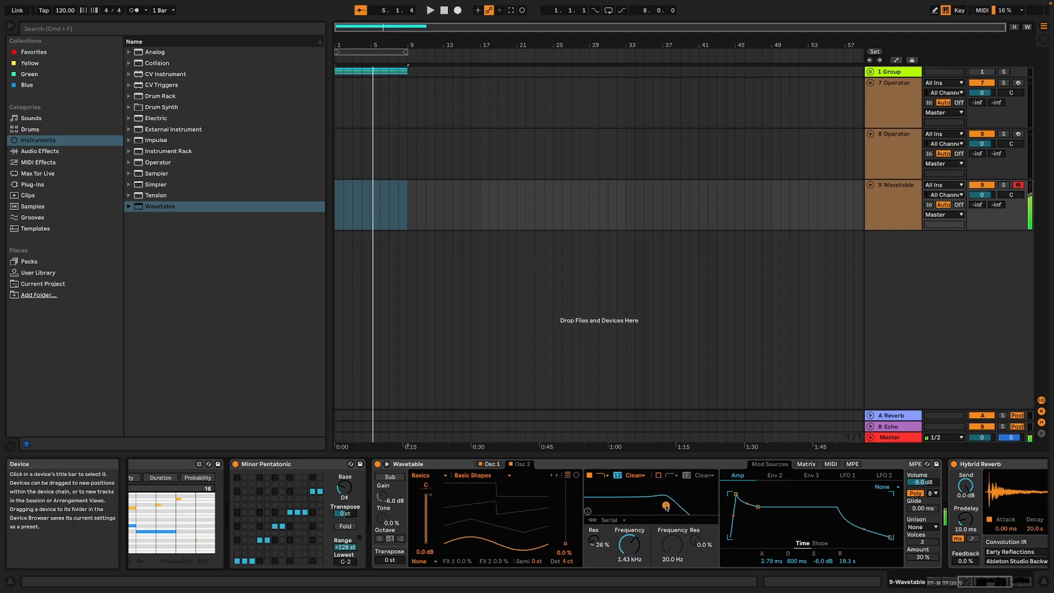
mouse_move(660, 508)
left_mouse_down()
mouse_move(651, 511)
mouse_move(670, 510)
left_mouse_up()
- Set the Osc 1 wave position to 27% and the amp envelope to a 333 ms decay with -7.9 dB sustain
left_click_drag(570, 530, 568, 498)
left_click(498, 464)
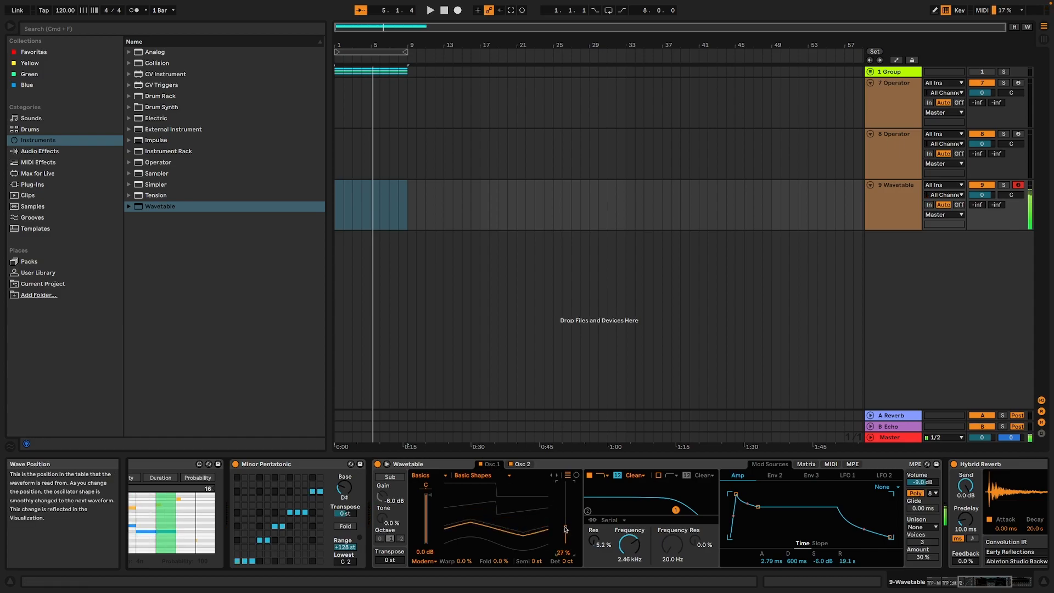
left_click_drag(759, 506, 756, 510)
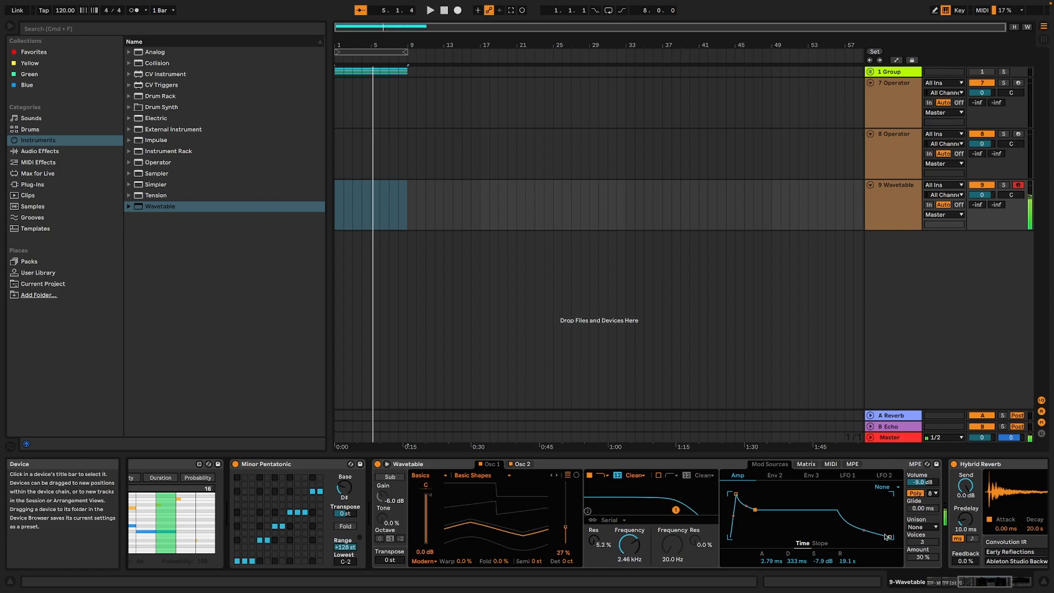
- Group track 9's Step Sequencer into a MIDI Effect Rack and duplicate its chain twice to get three parallel chains
left_click_drag(980, 582, 947, 582)
left_click(494, 465)
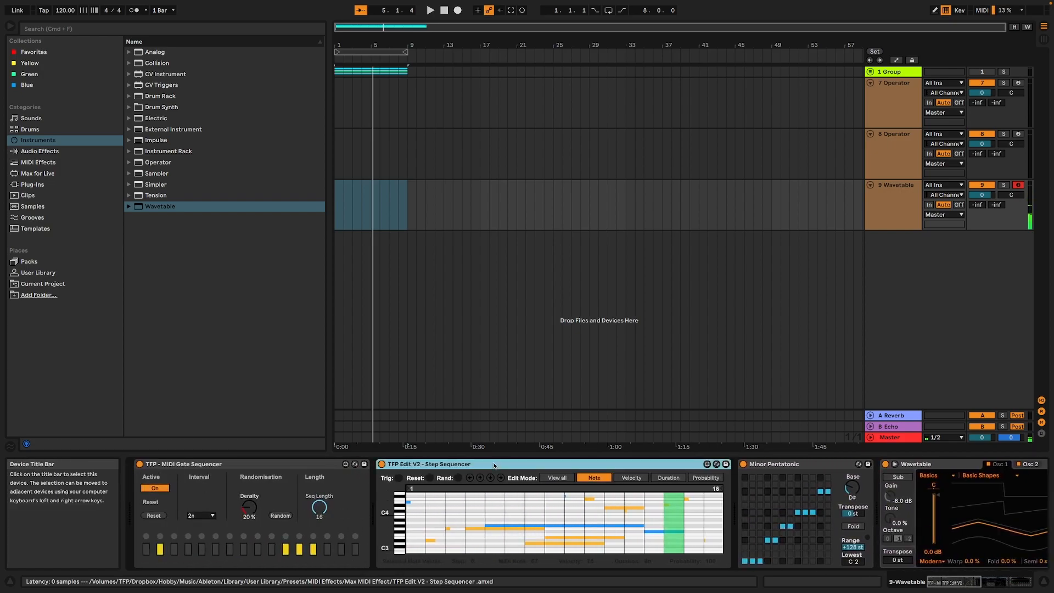
key("super+g")
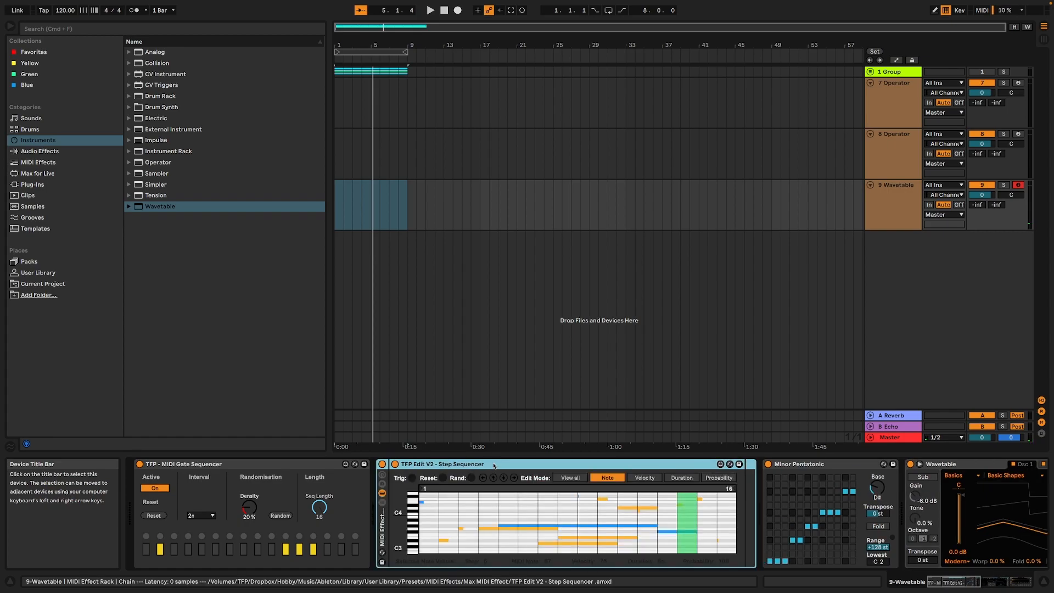
left_click(384, 504)
left_click(408, 492)
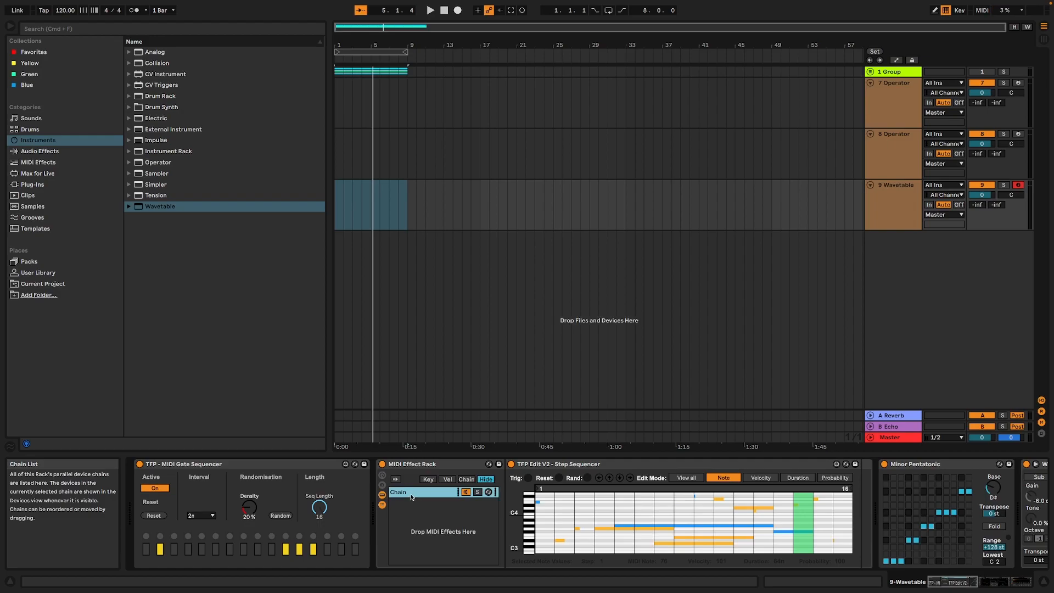
key("super+d")
key("super+d")
- Randomize the notes of the Step Sequencer in each of the rack's three chains
left_click(410, 504)
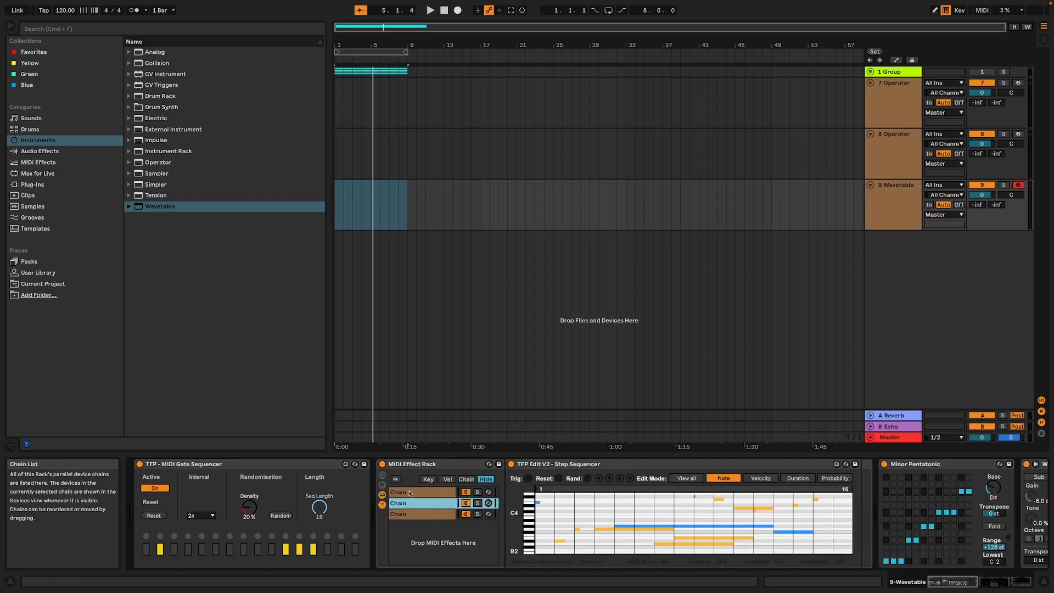
left_click(409, 493)
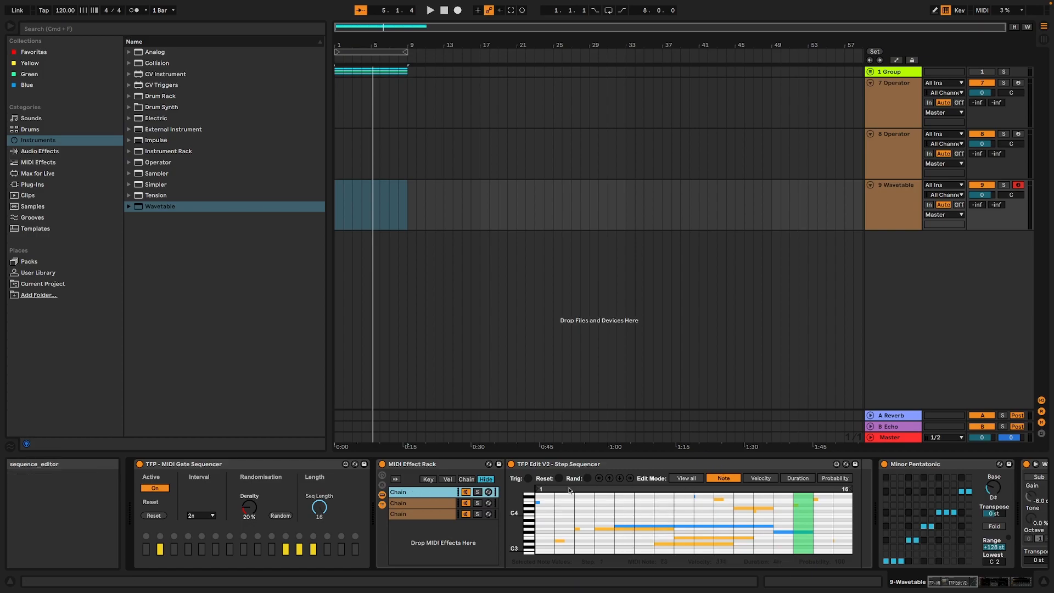
left_click(583, 479)
left_click(428, 504)
left_click(585, 479)
left_click(585, 480)
left_click(449, 516)
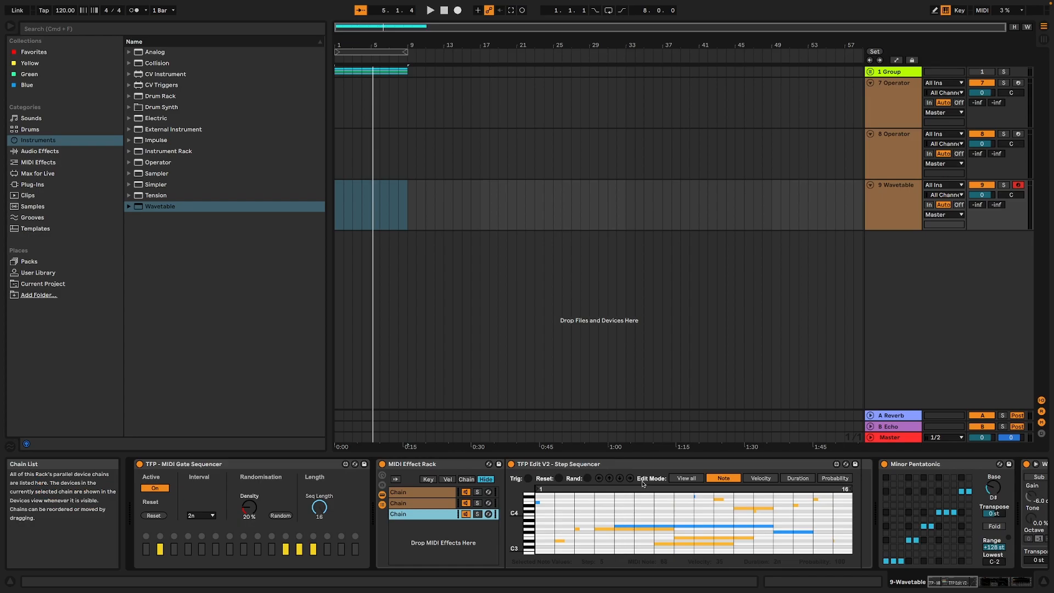
left_click(588, 479)
left_click(588, 479)
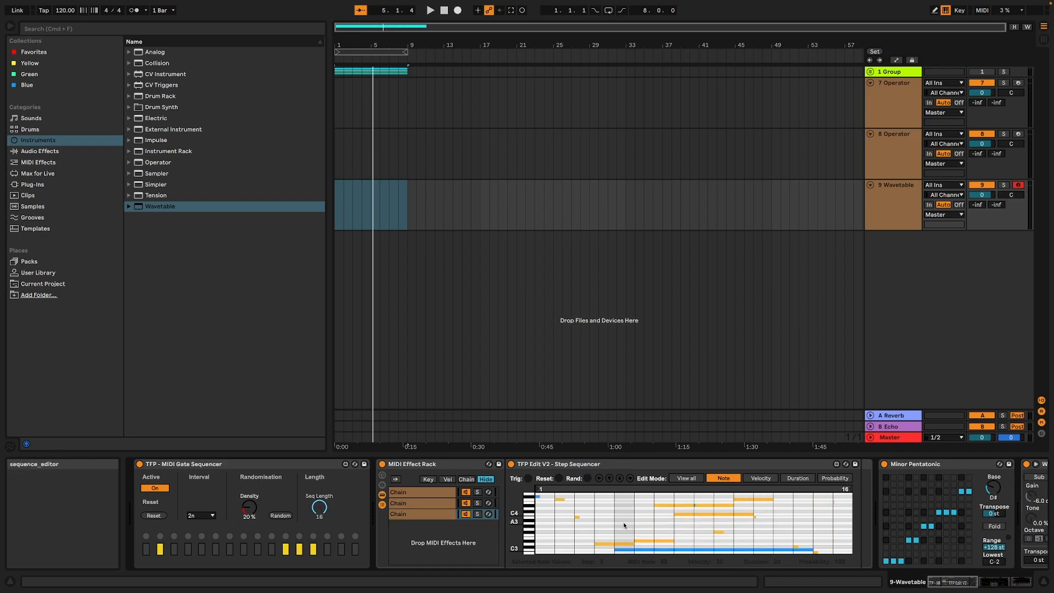
- With the 9 Wavetable track soloed and playing, activate gate steps 8 and 10 and change the gate interval to 4n
left_click(1003, 186)
key("space")
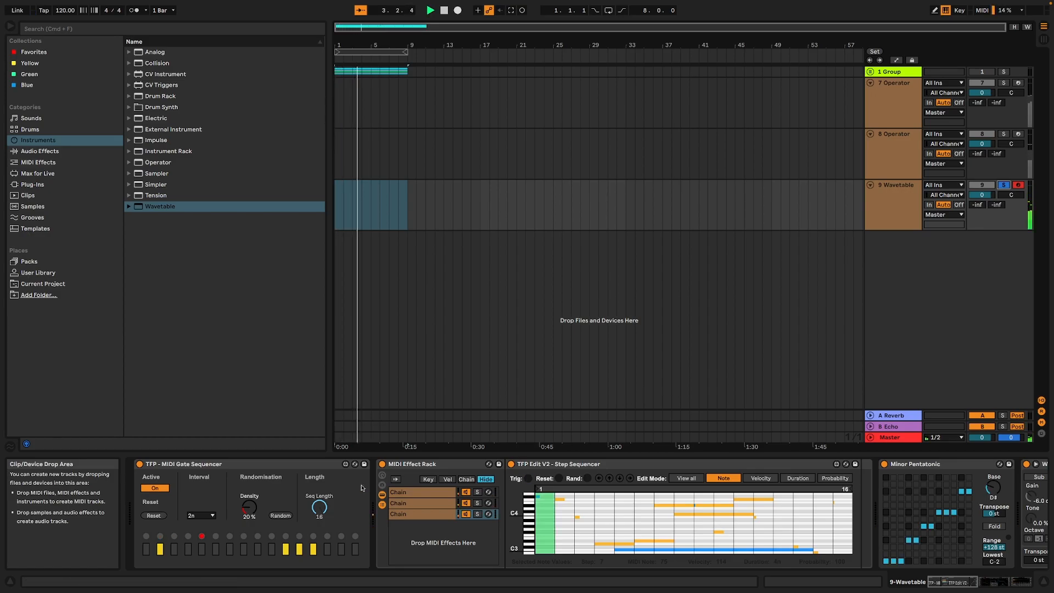
left_click(243, 550)
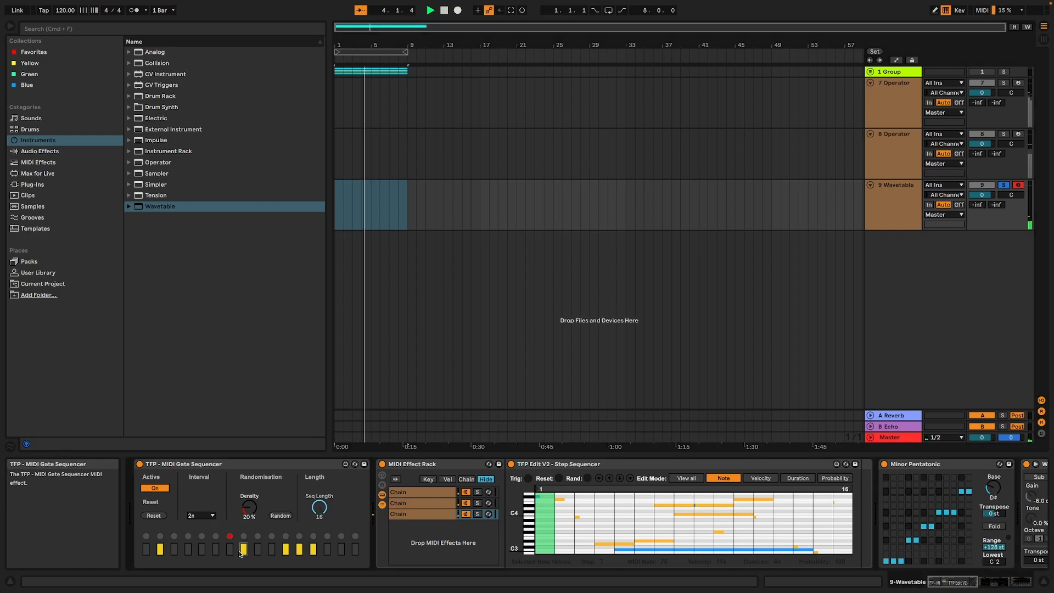
left_click(271, 549)
left_click(200, 516)
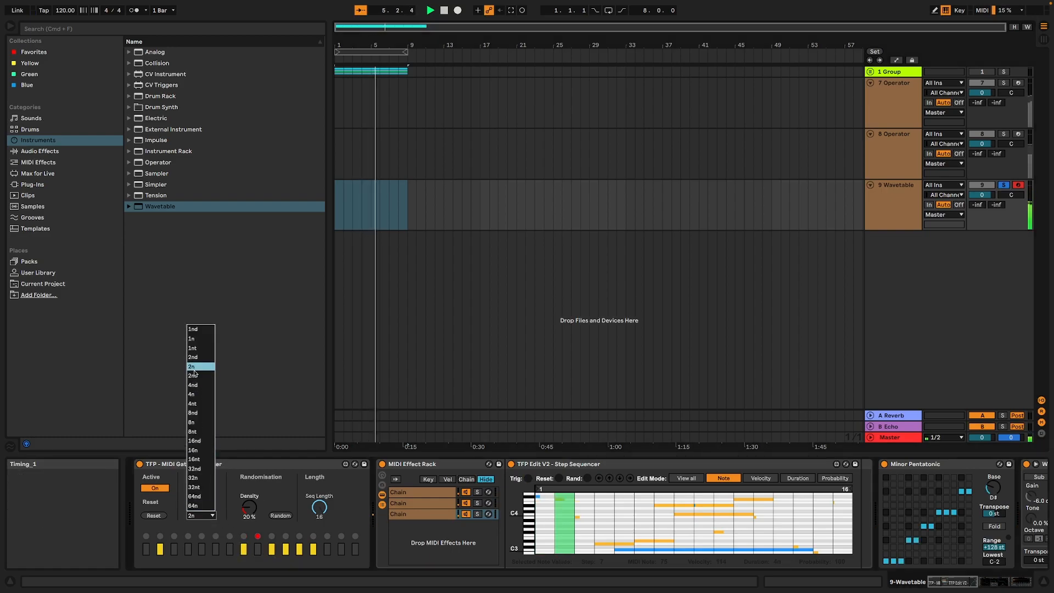
left_click(193, 394)
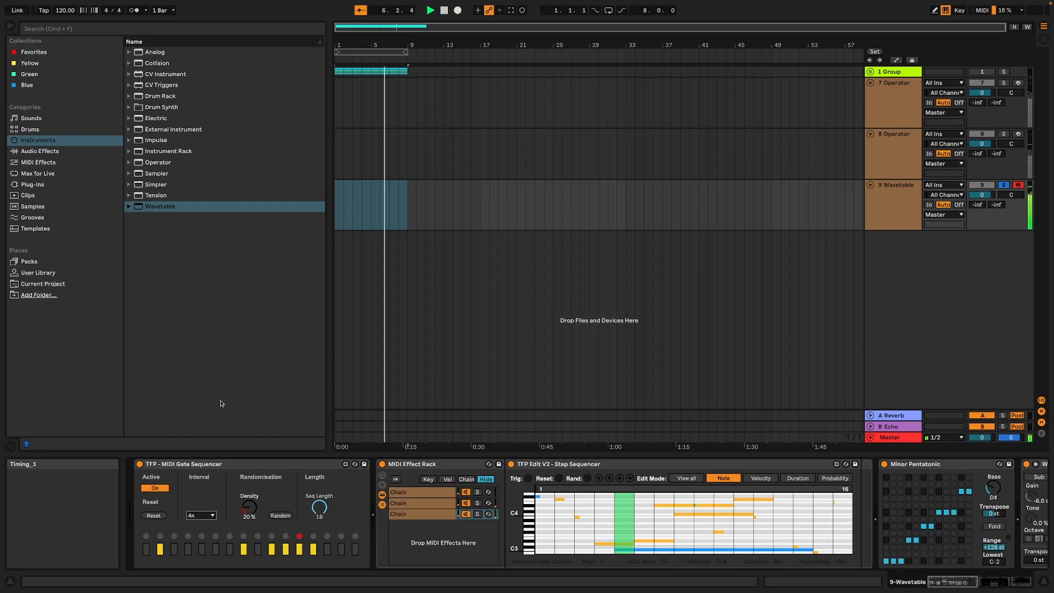
- Adjust Wavetable's amp envelope to a 44.7 ms attack, 470 ms decay and 5.63 s release
left_click_drag(962, 584, 1002, 583)
left_click_drag(671, 494, 677, 494)
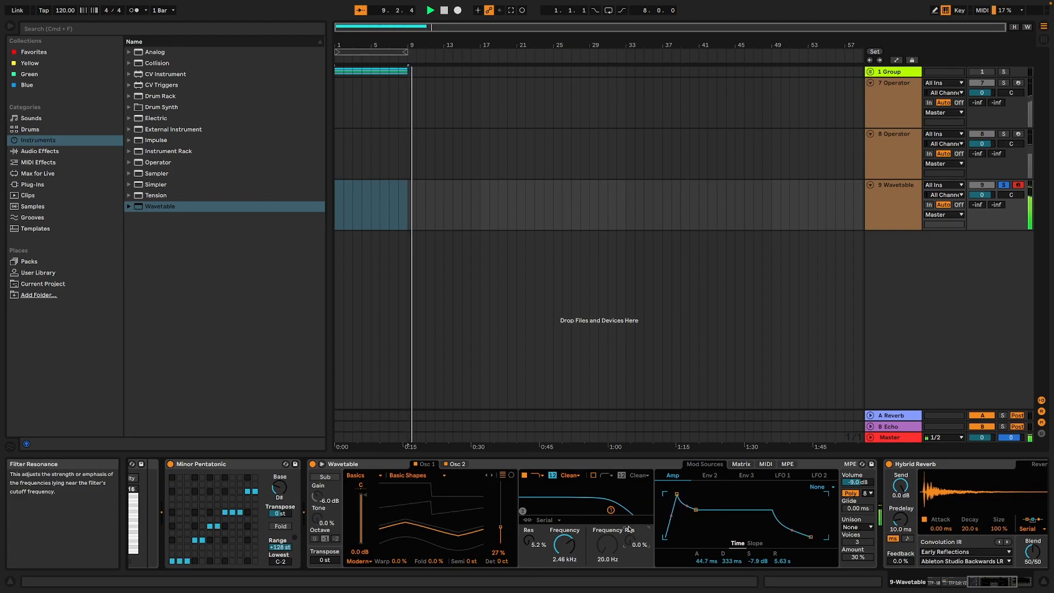
left_click_drag(696, 510, 698, 510)
- Unsolo the 9 Wavetable track and restart playback from the beginning to audition all three generative tracks together
left_click_drag(984, 583, 949, 583)
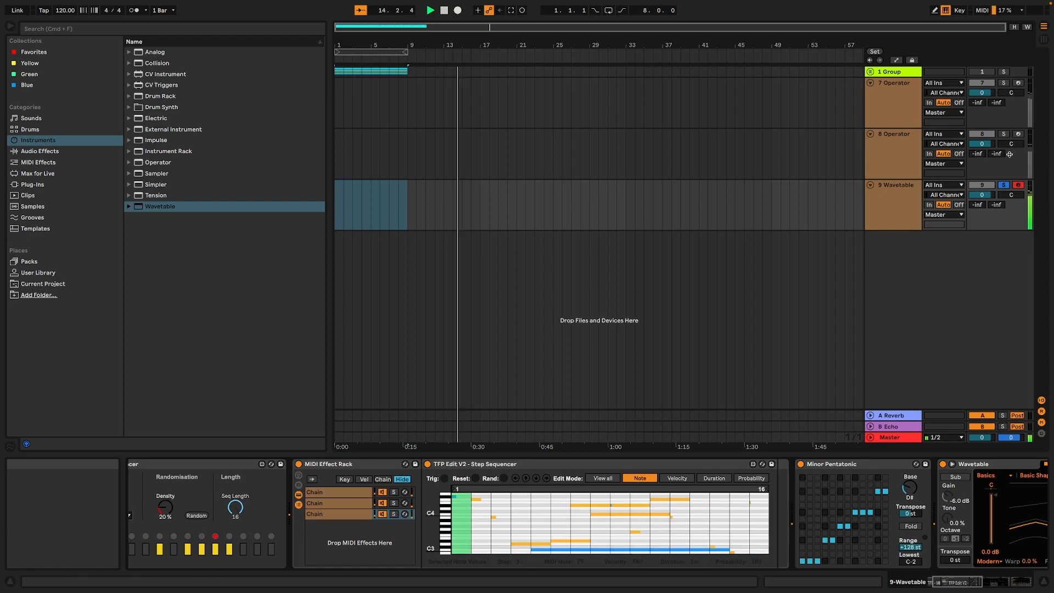
left_click(1004, 185)
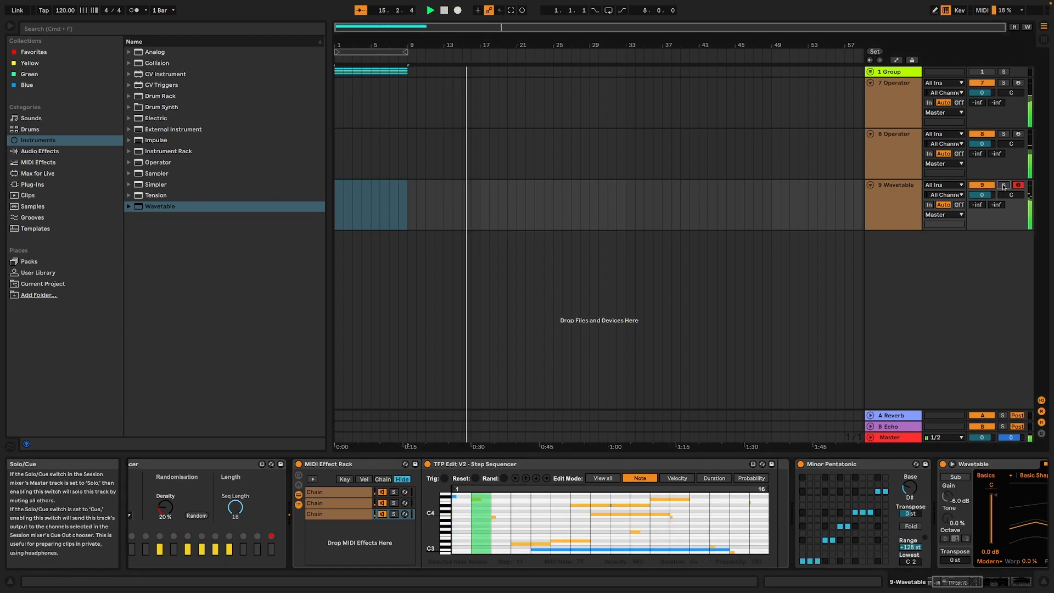
left_click(444, 11)
left_click(432, 11)
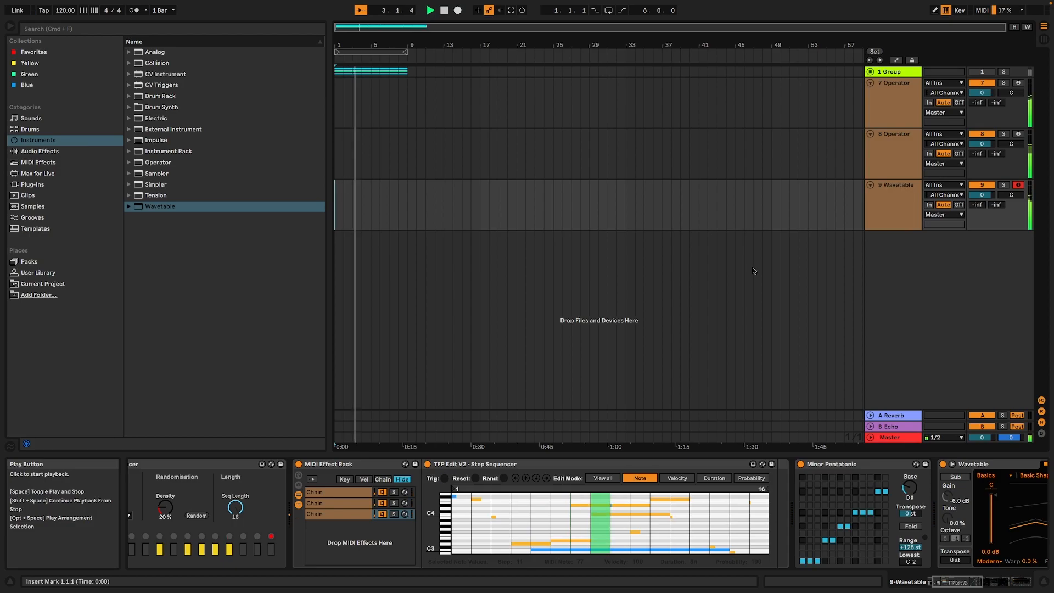
- Set Wavetable's amp attack to 0.00 ms, its volume to -11 dB, and its filter cutoff to 921 Hz with 13% resonance
left_click_drag(968, 584, 1005, 584)
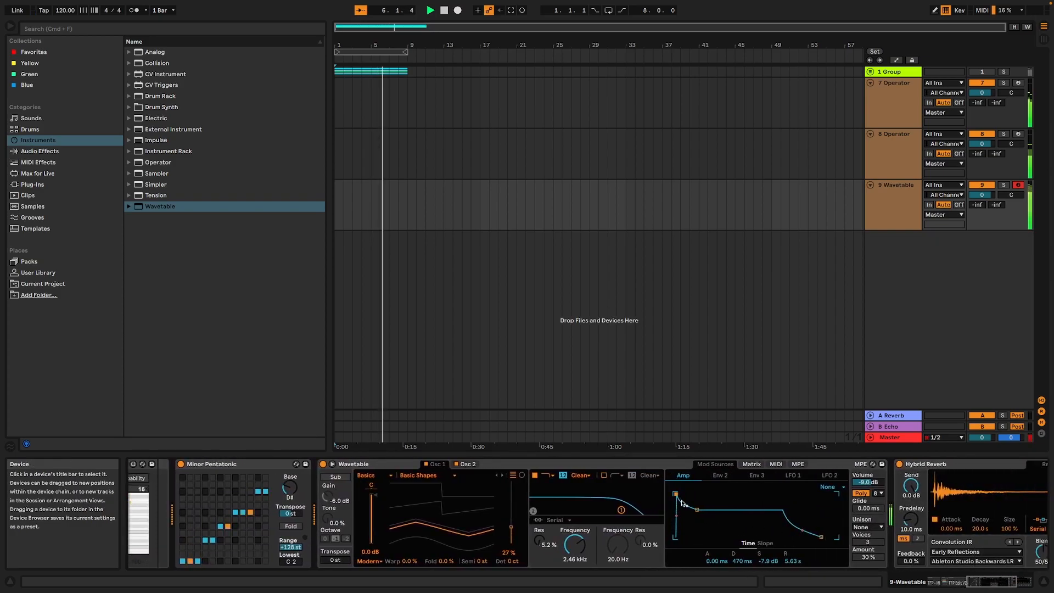
left_click_drag(868, 482, 867, 491)
left_click_drag(621, 510, 604, 508)
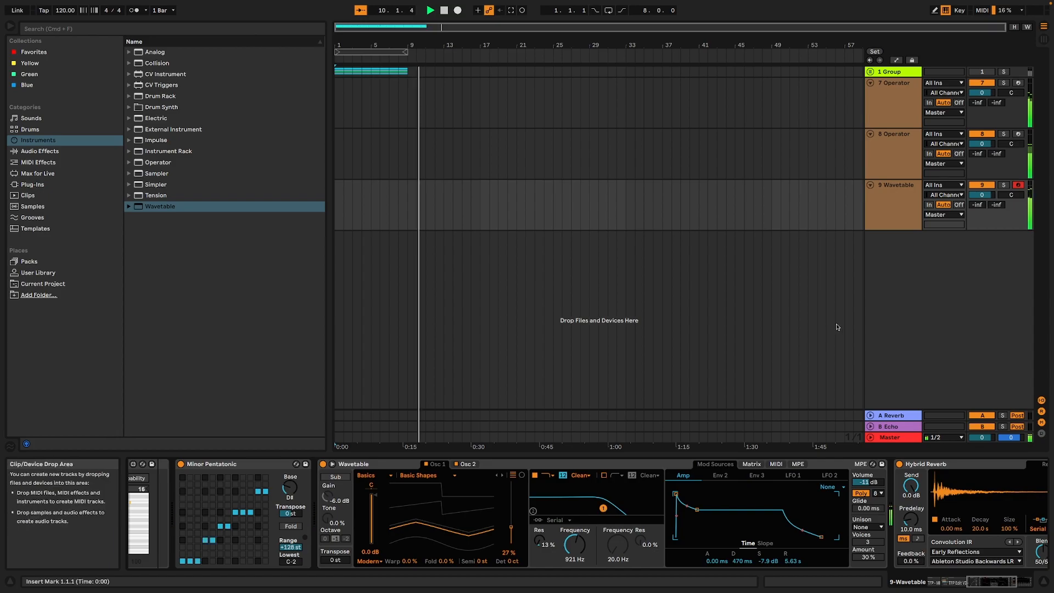
- Raise the 9 Wavetable gate sequencer's density to 62% and regenerate its pattern
left_click_drag(1009, 583, 951, 582)
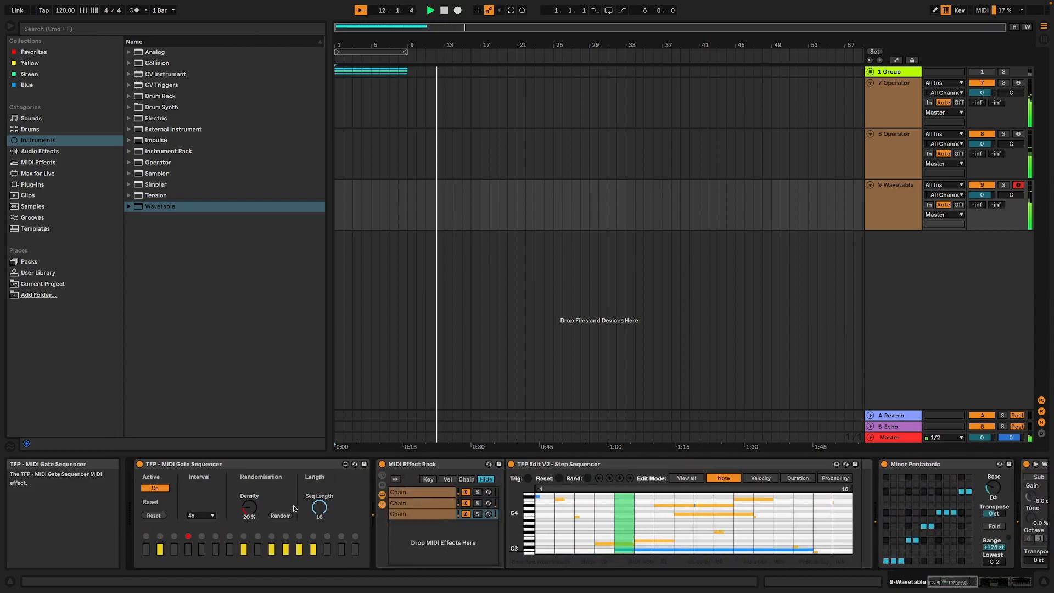
left_click_drag(249, 508, 250, 488)
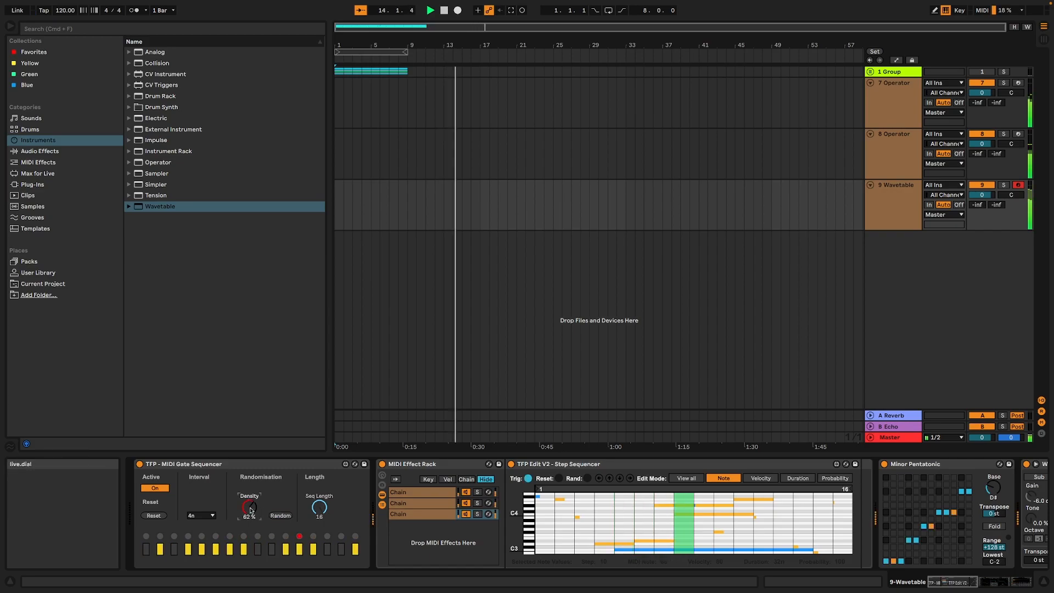
- Try a 16n interval on the 9 Wavetable gate sequencer and return it to 4n
left_click(201, 515)
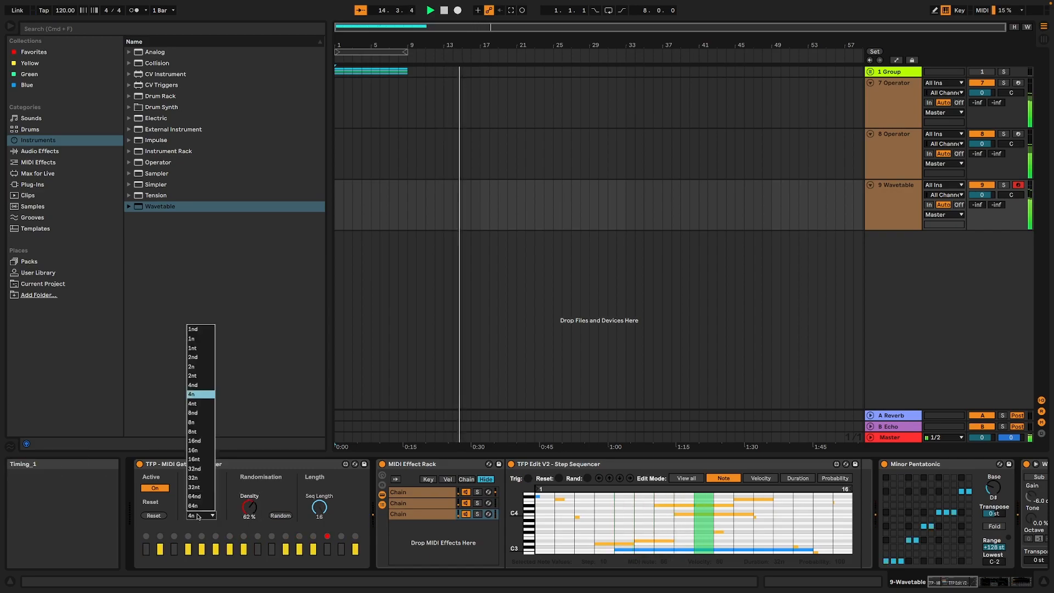
left_click(198, 450)
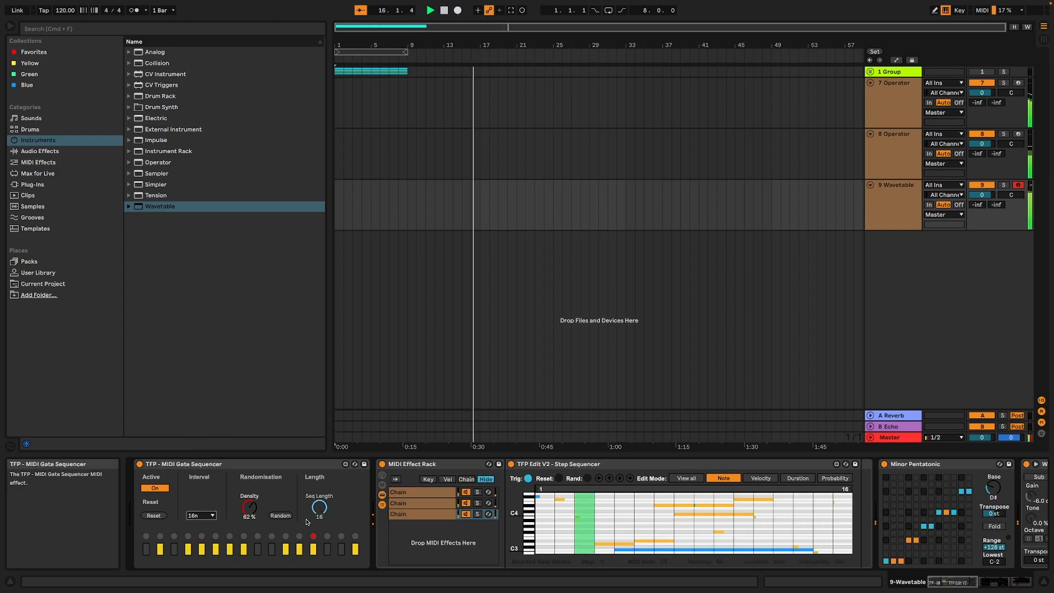
left_click(201, 515)
left_click(202, 394)
- Lower the 9 Wavetable gate sequencer's density to 31% and randomize its pattern
left_click(278, 515)
left_click_drag(260, 517, 259, 541)
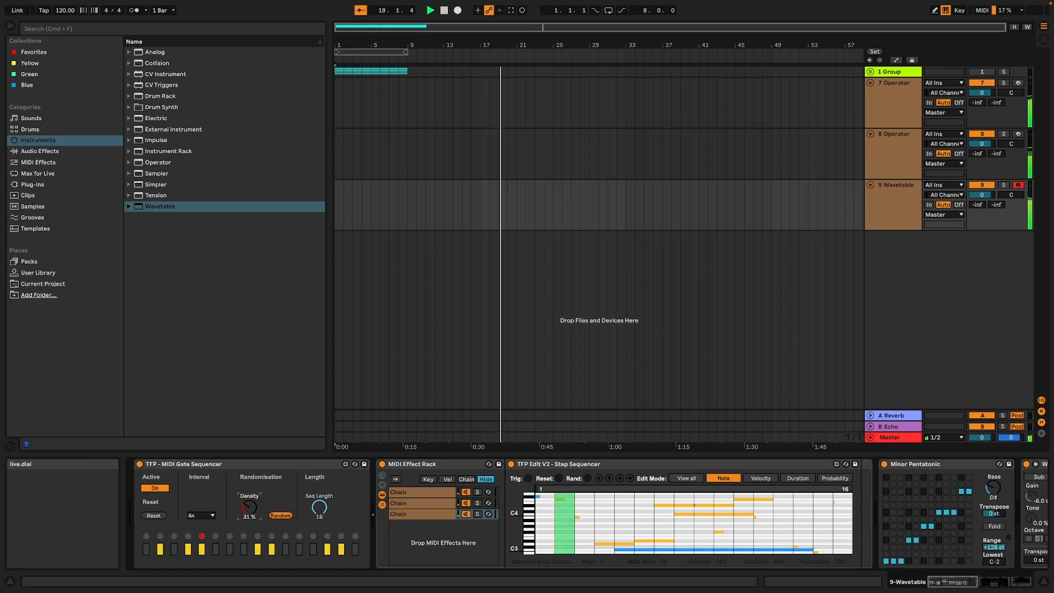
- Transpose Wavetable down to -12 st and reduce its volume to -14 dB
left_click_drag(958, 581, 997, 580)
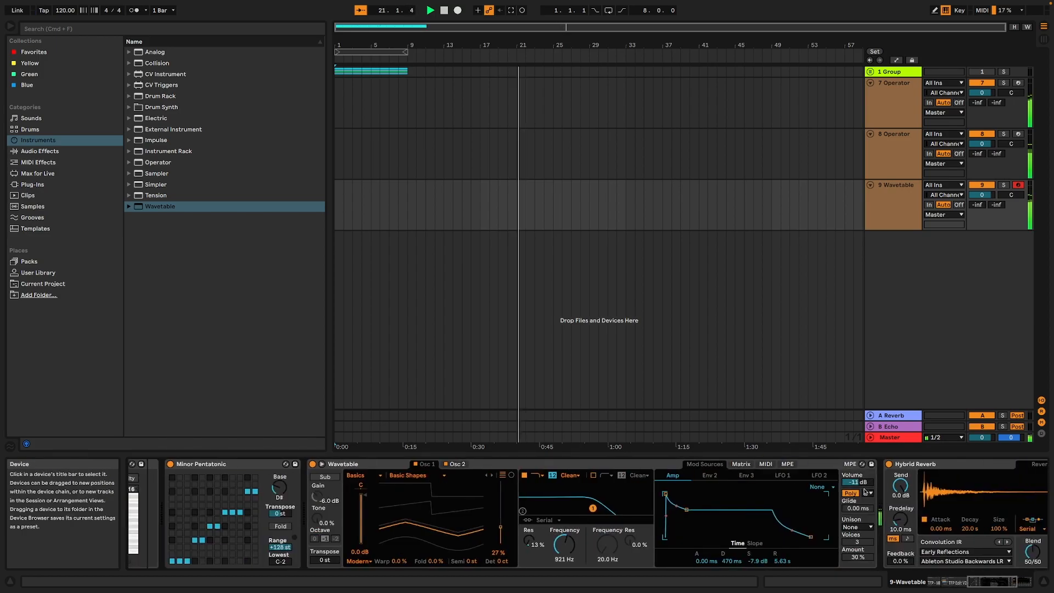
type("-12")
key("Return")
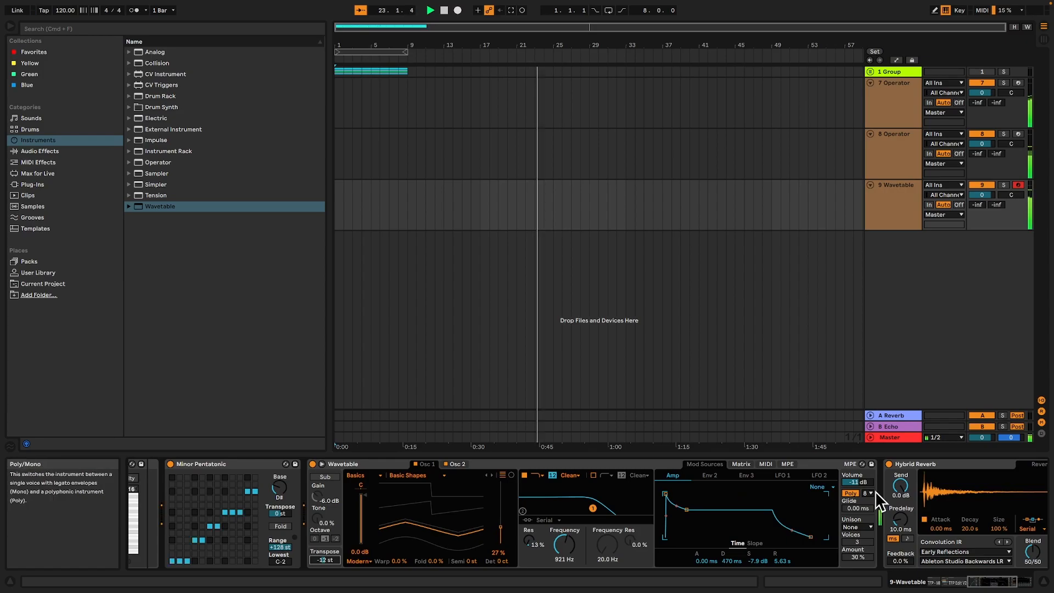
left_click_drag(871, 485, 871, 491)
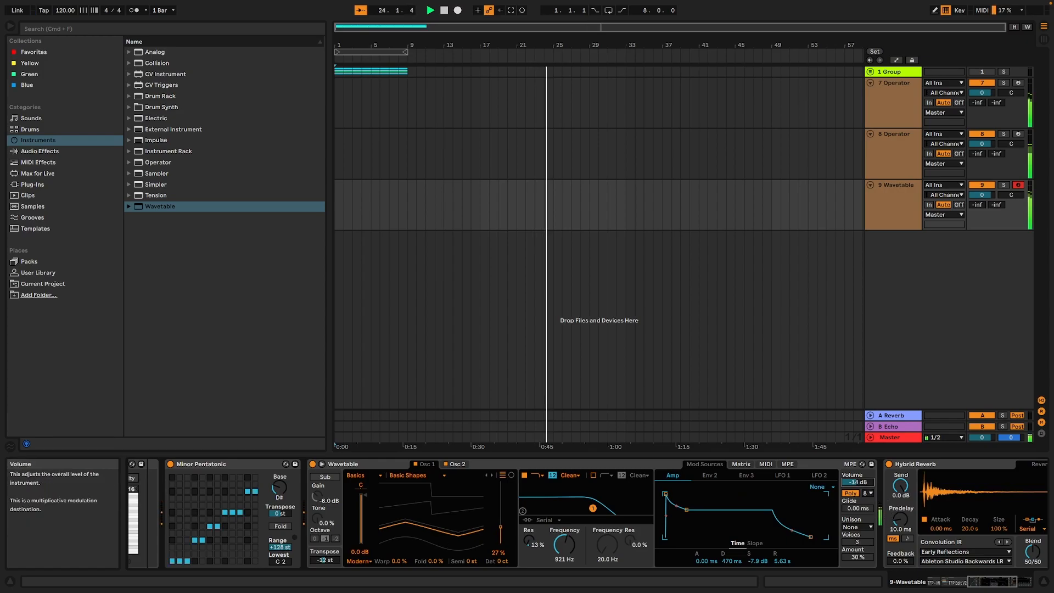